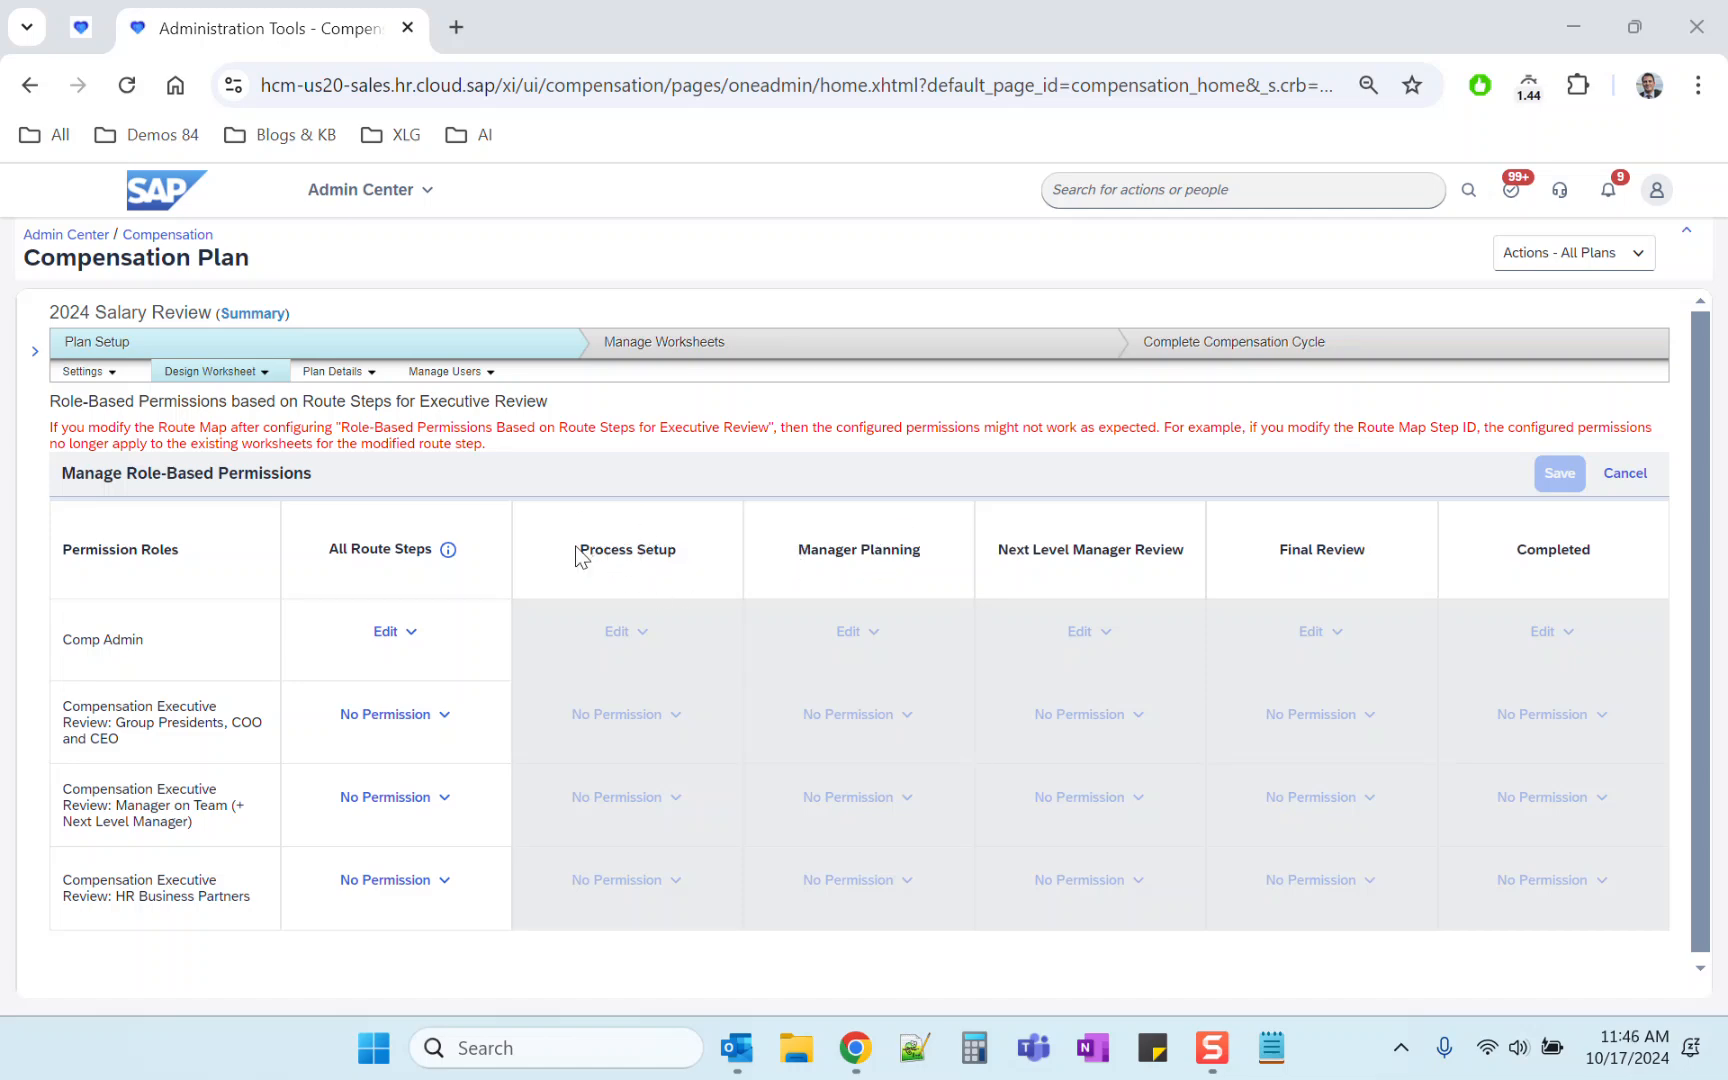
# Step: Review the route step columns and executive review permission roles in the role-based permissions grid
pyautogui.moveTo(584, 553); pyautogui.dragTo(686, 549)
pyautogui.click(687, 549)
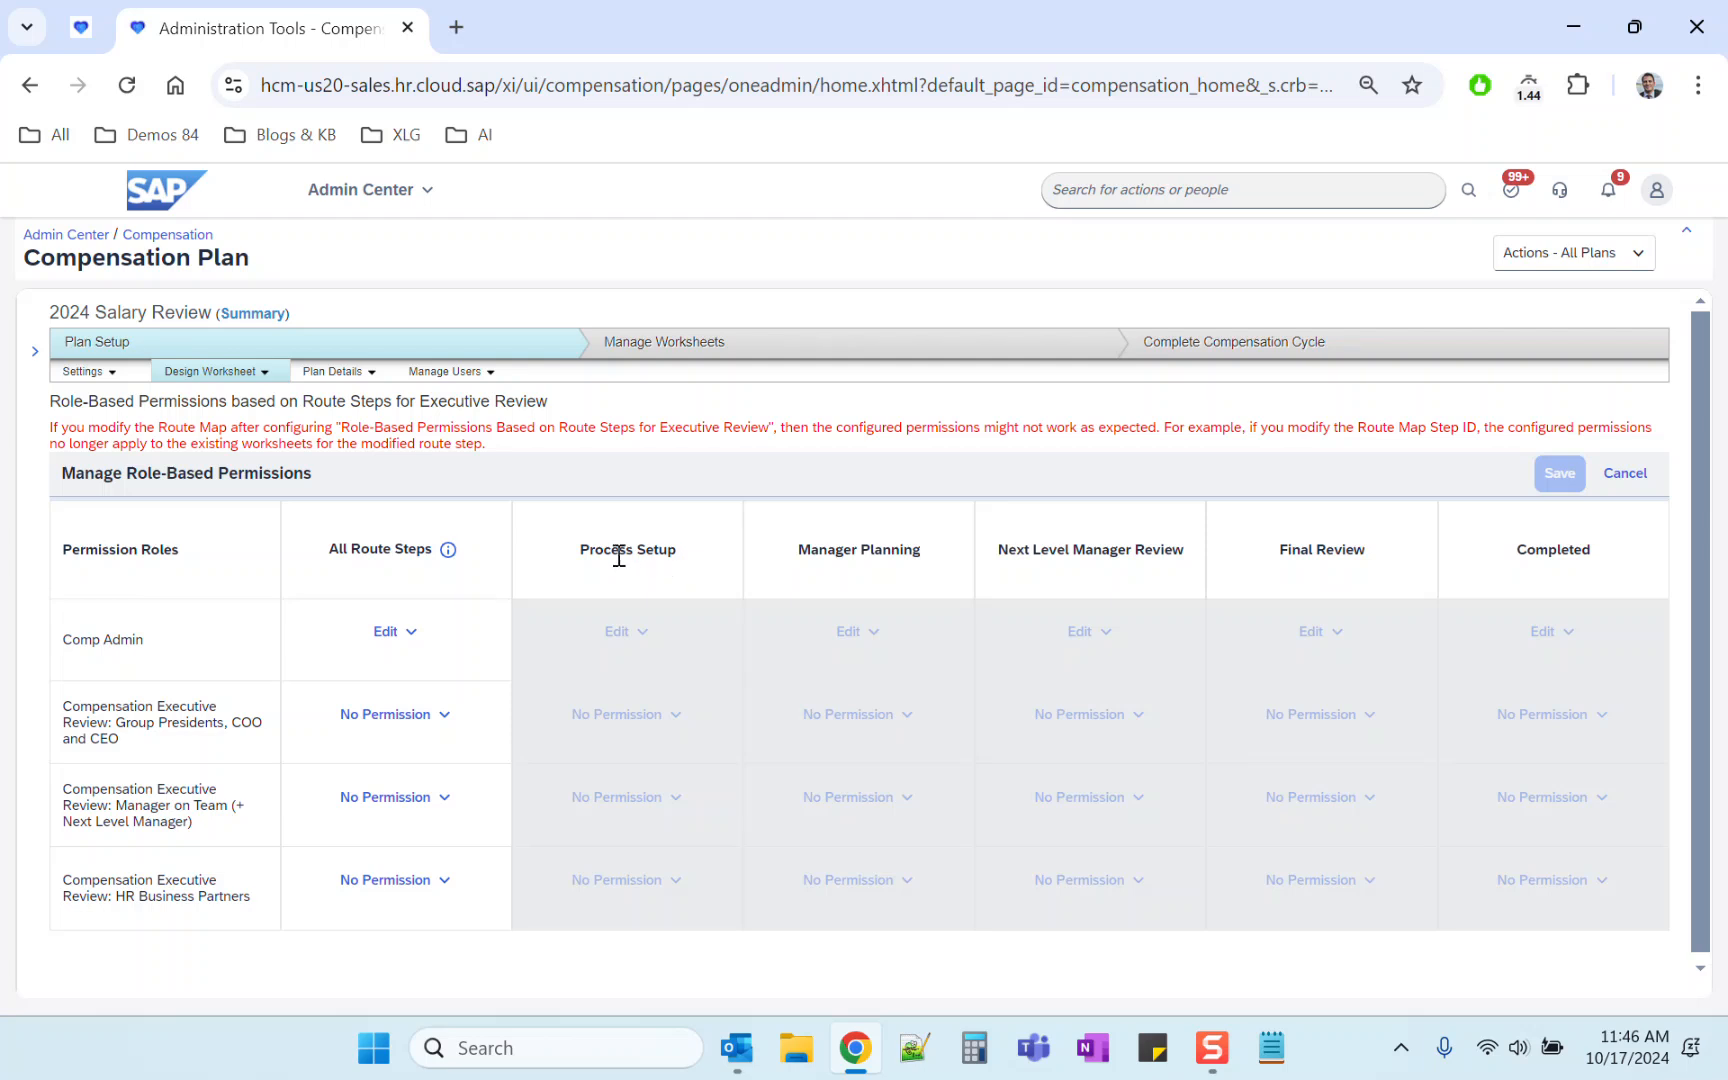
pyautogui.moveTo(803, 553); pyautogui.dragTo(1191, 555)
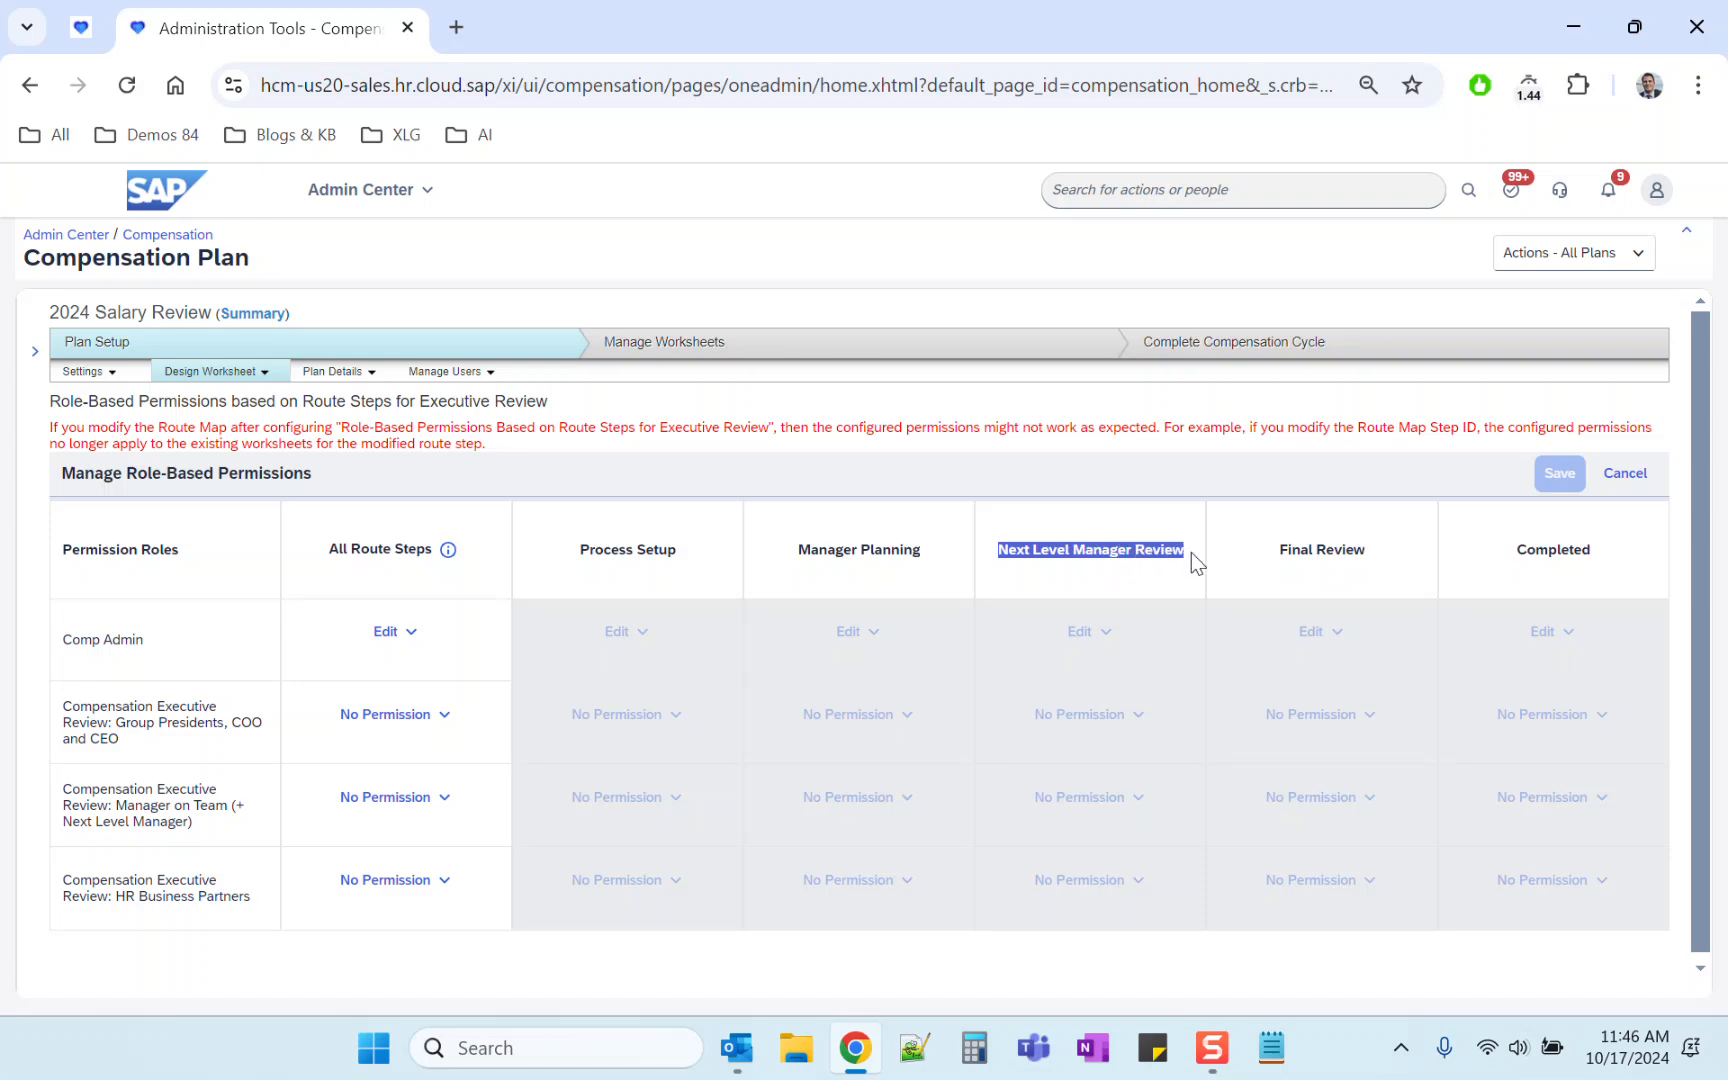
pyautogui.click(1187, 566)
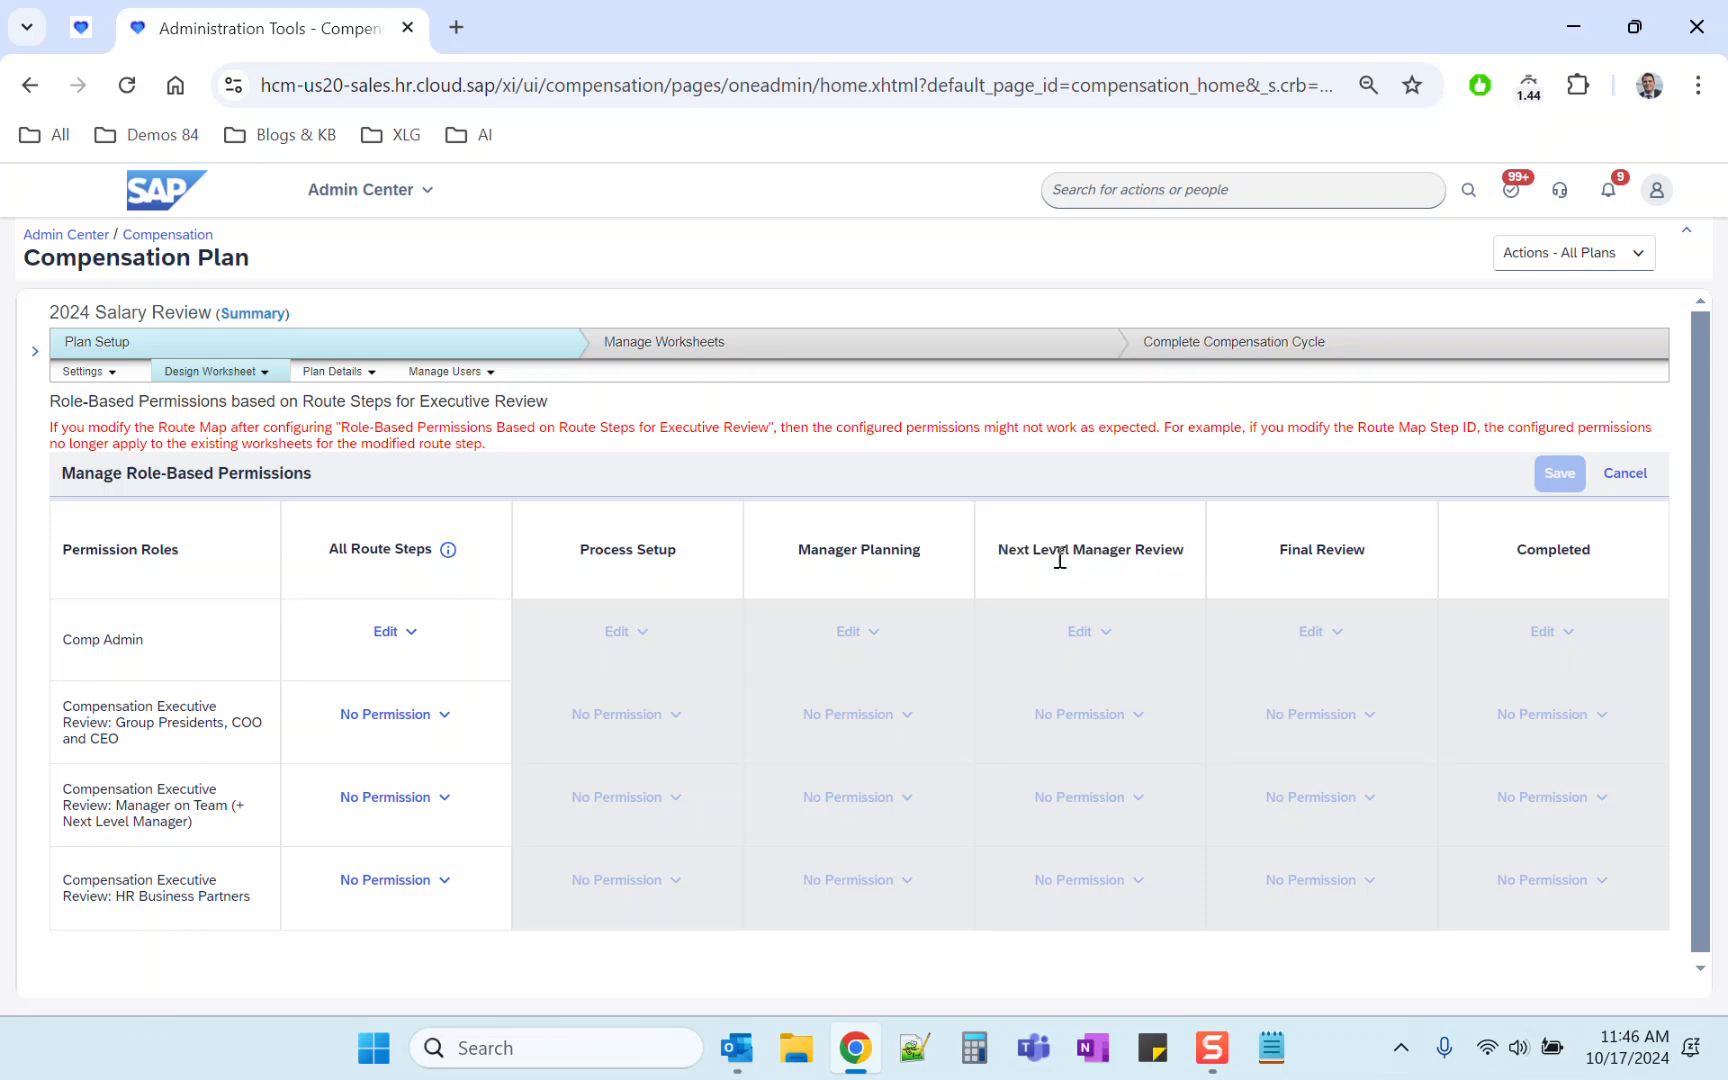
pyautogui.moveTo(1281, 552); pyautogui.dragTo(1378, 549)
pyautogui.rightClick(1378, 549)
pyautogui.scroll(-2, 1377, 531)
pyautogui.click(1366, 556)
pyautogui.moveTo(252, 896); pyautogui.dragTo(62, 884)
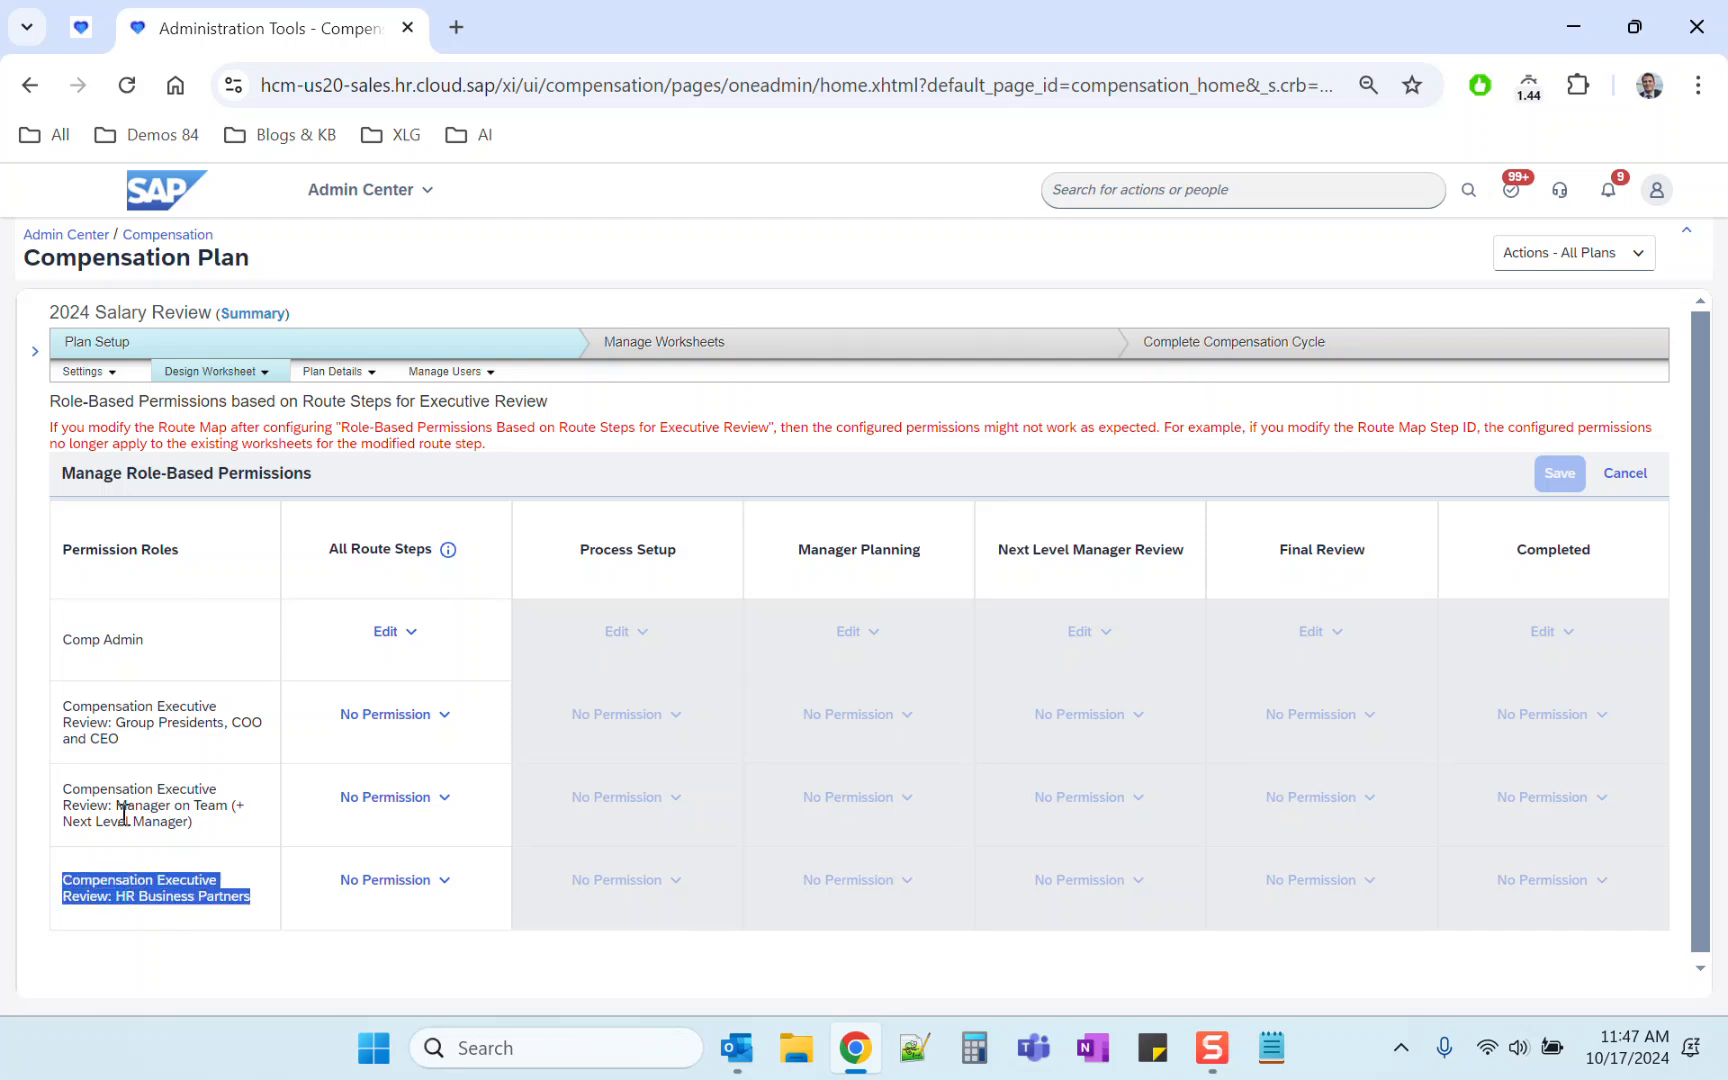
pyautogui.moveTo(116, 805); pyautogui.dragTo(226, 820)
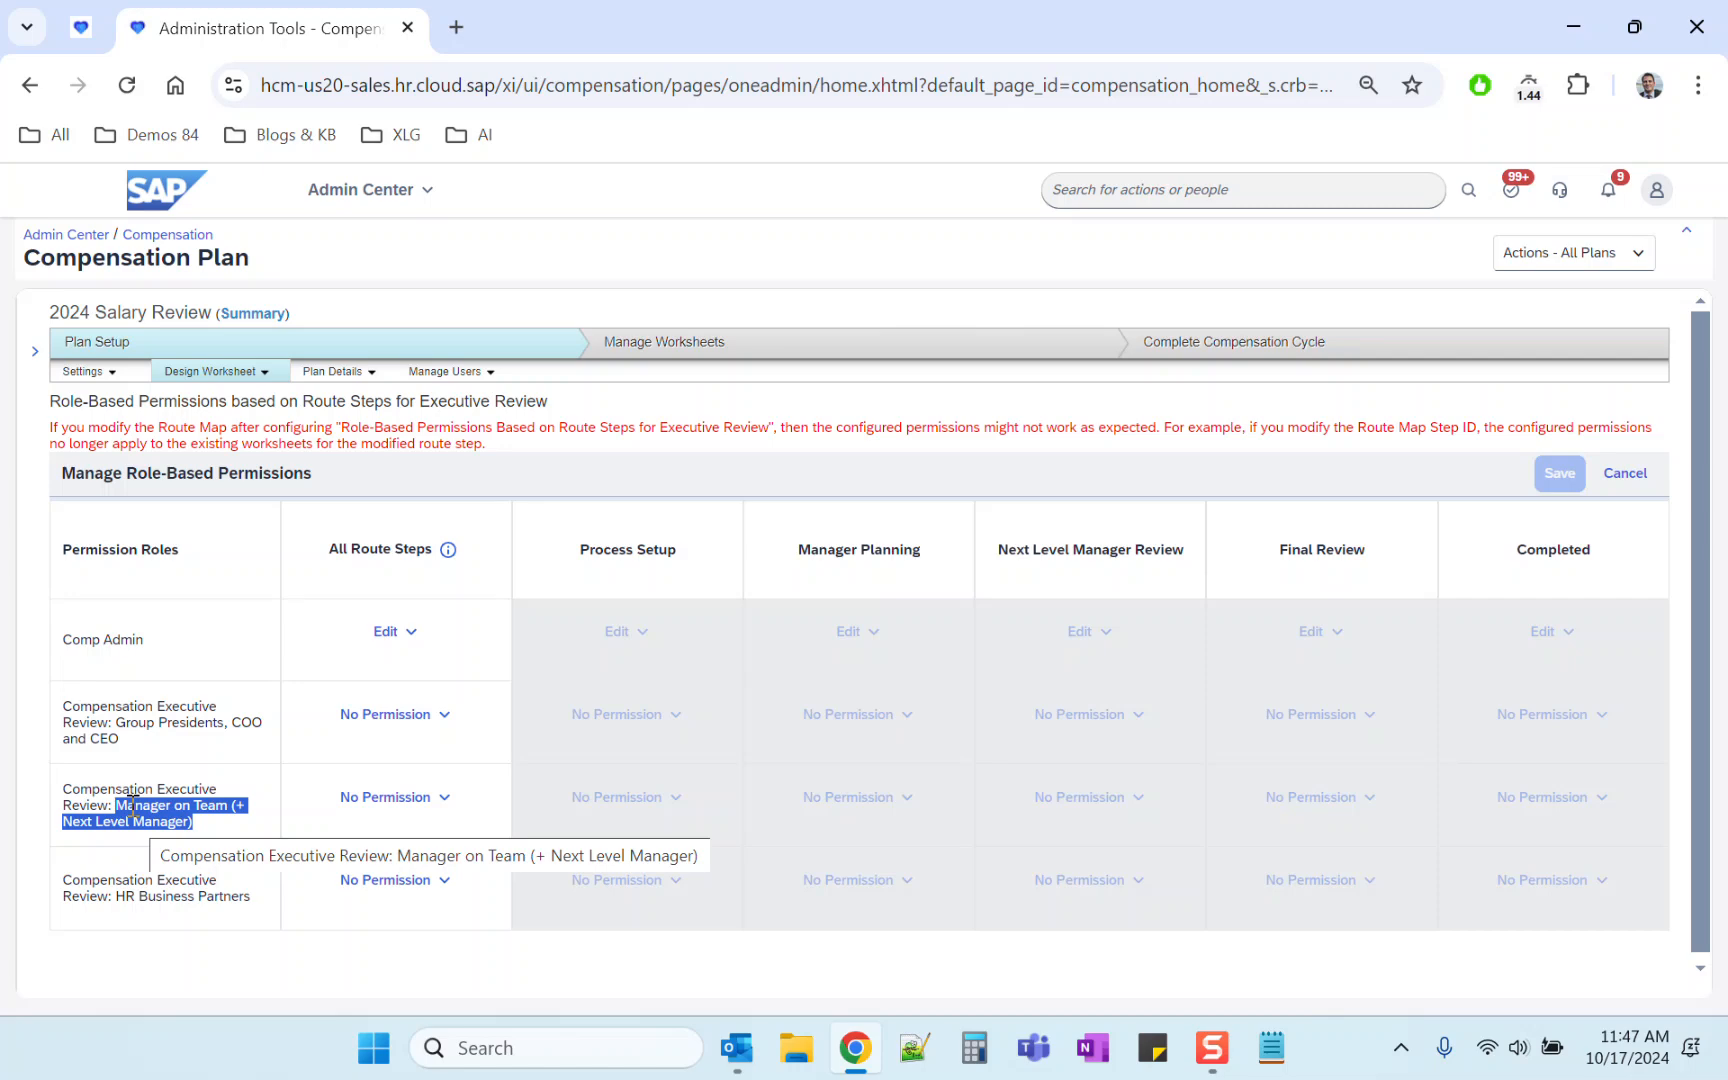
pyautogui.click(132, 806)
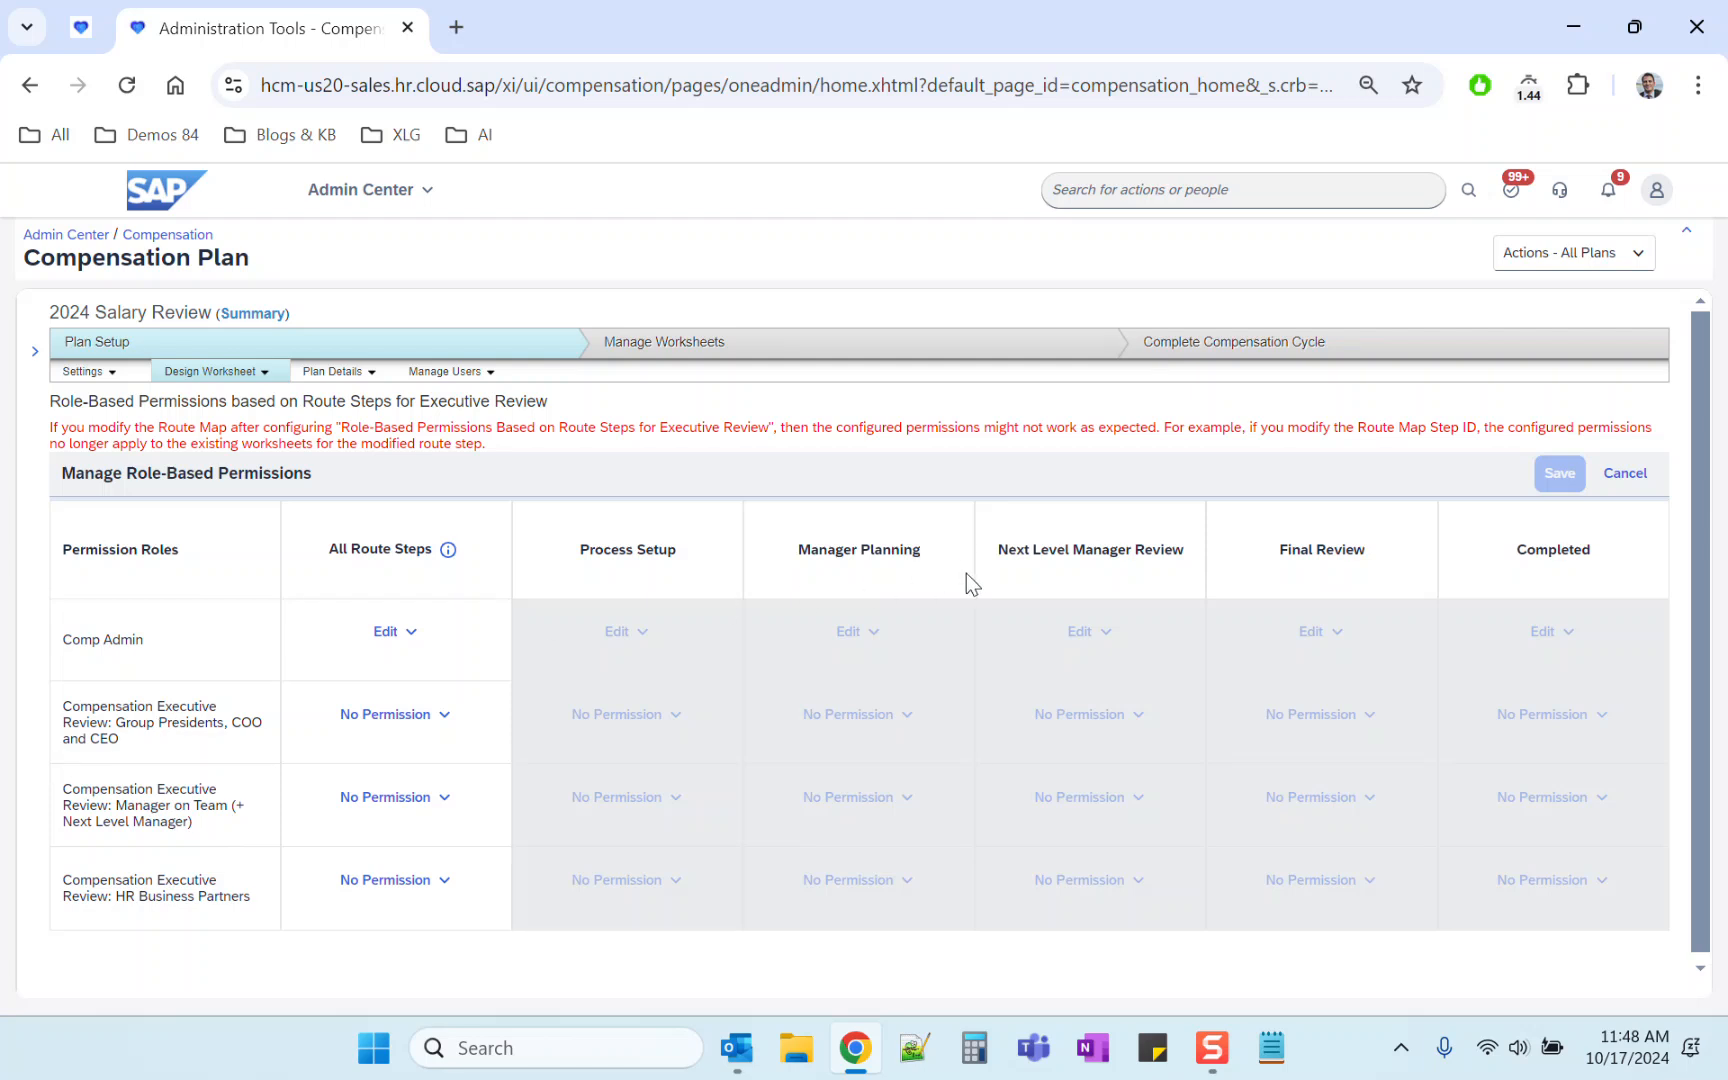
# Step: Examine the Manager Planning and Next Level Manager Review columns against the Group Presidents, COO and CEO role
pyautogui.moveTo(999, 549); pyautogui.dragTo(1373, 557)
pyautogui.moveTo(117, 722); pyautogui.dragTo(195, 741)
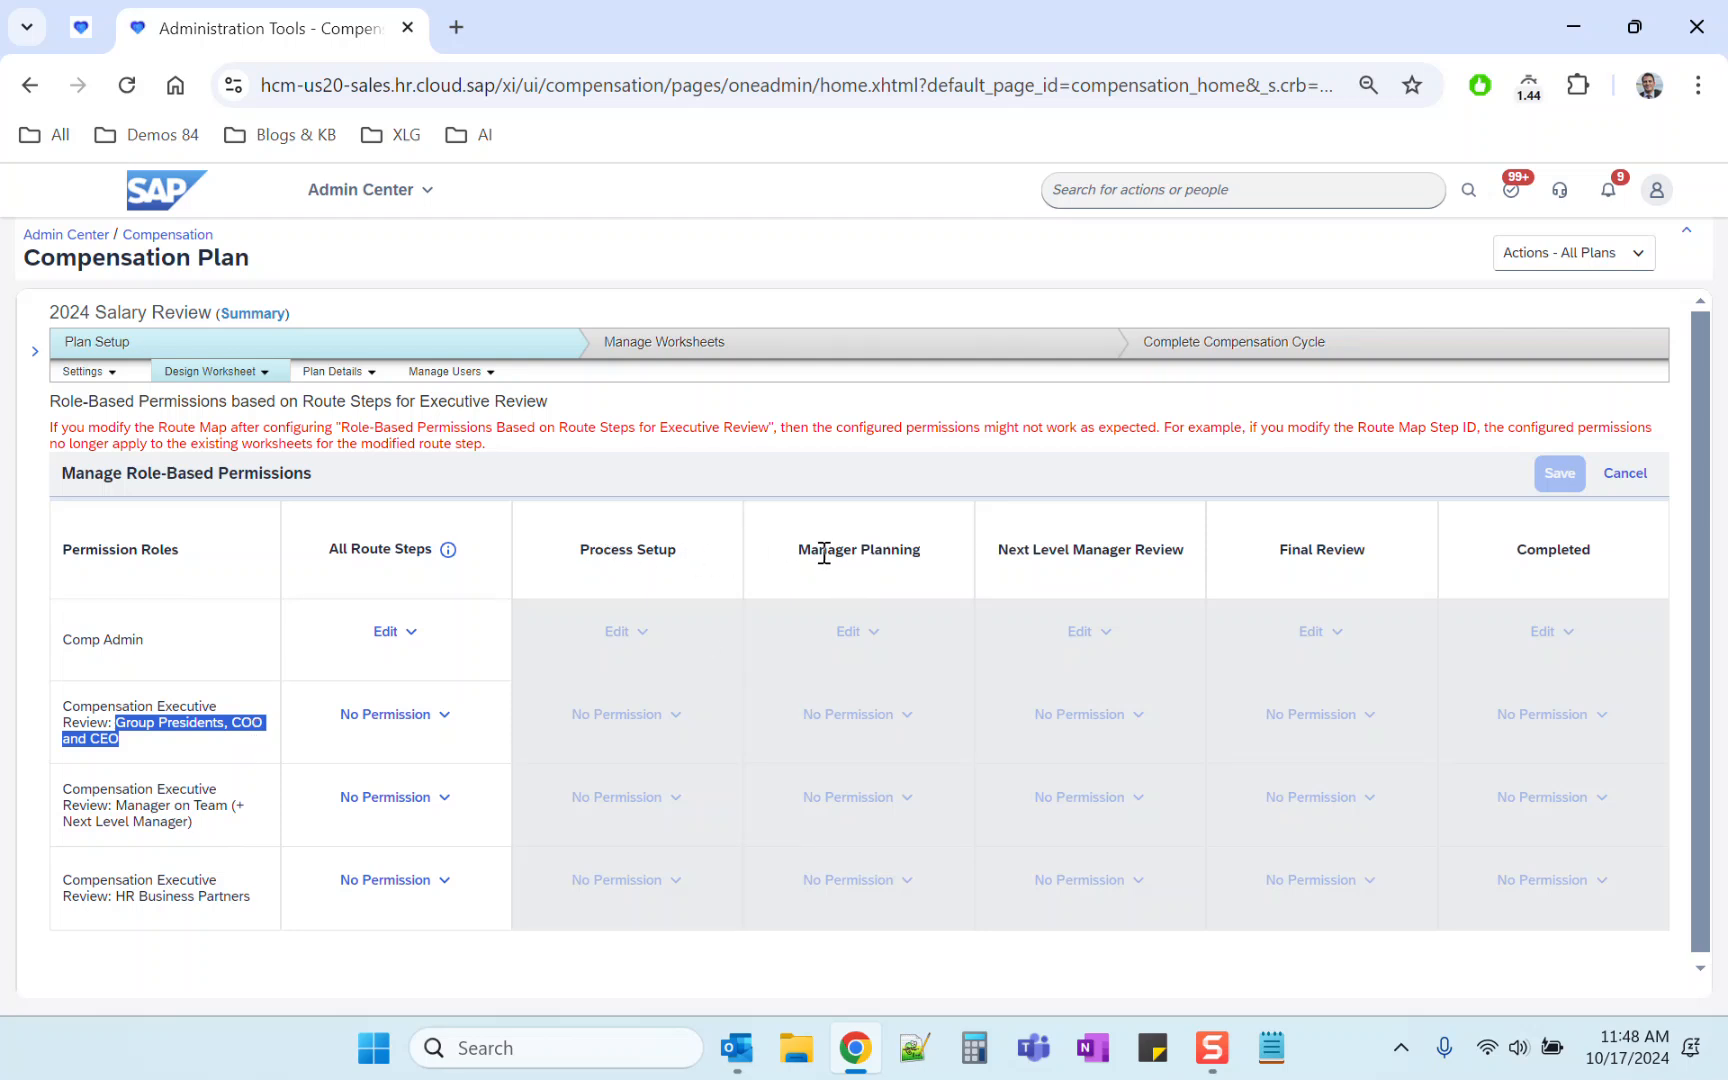
pyautogui.moveTo(798, 550); pyautogui.dragTo(1210, 563)
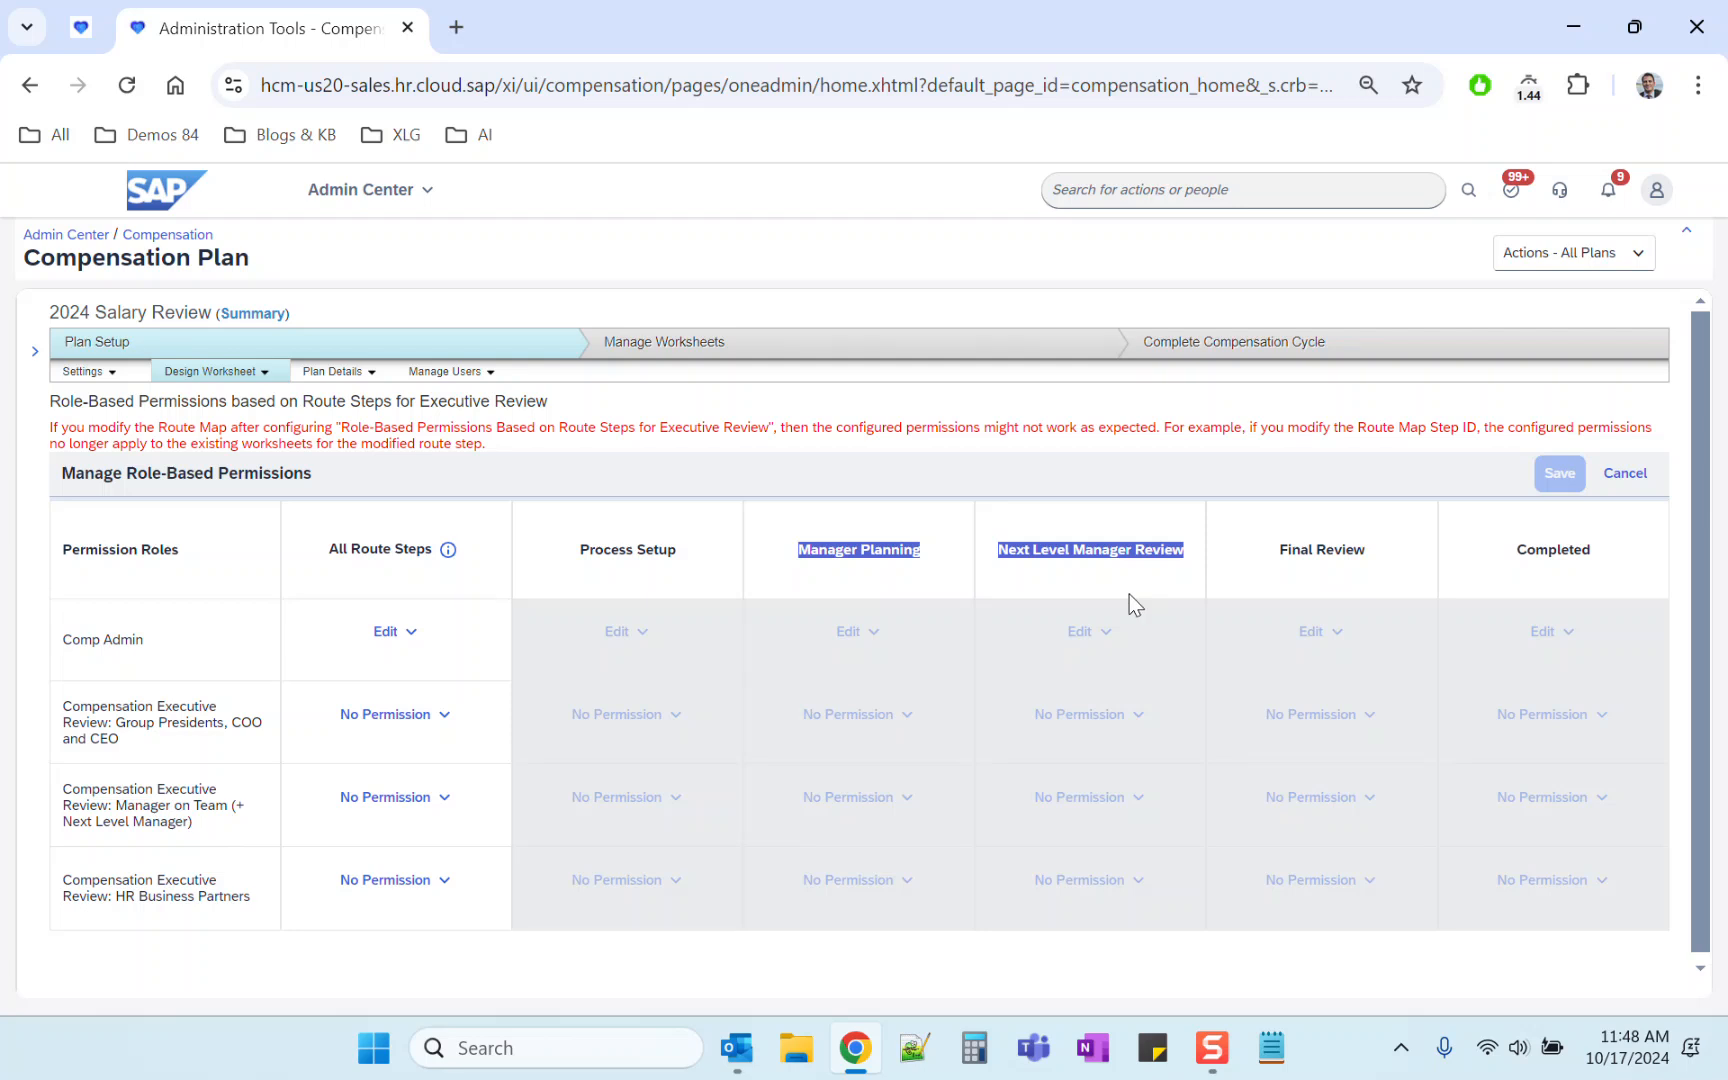
pyautogui.click(1029, 555)
pyautogui.moveTo(802, 550); pyautogui.dragTo(1183, 555)
pyautogui.tripleClick(1107, 551)
pyautogui.tripleClick(872, 553)
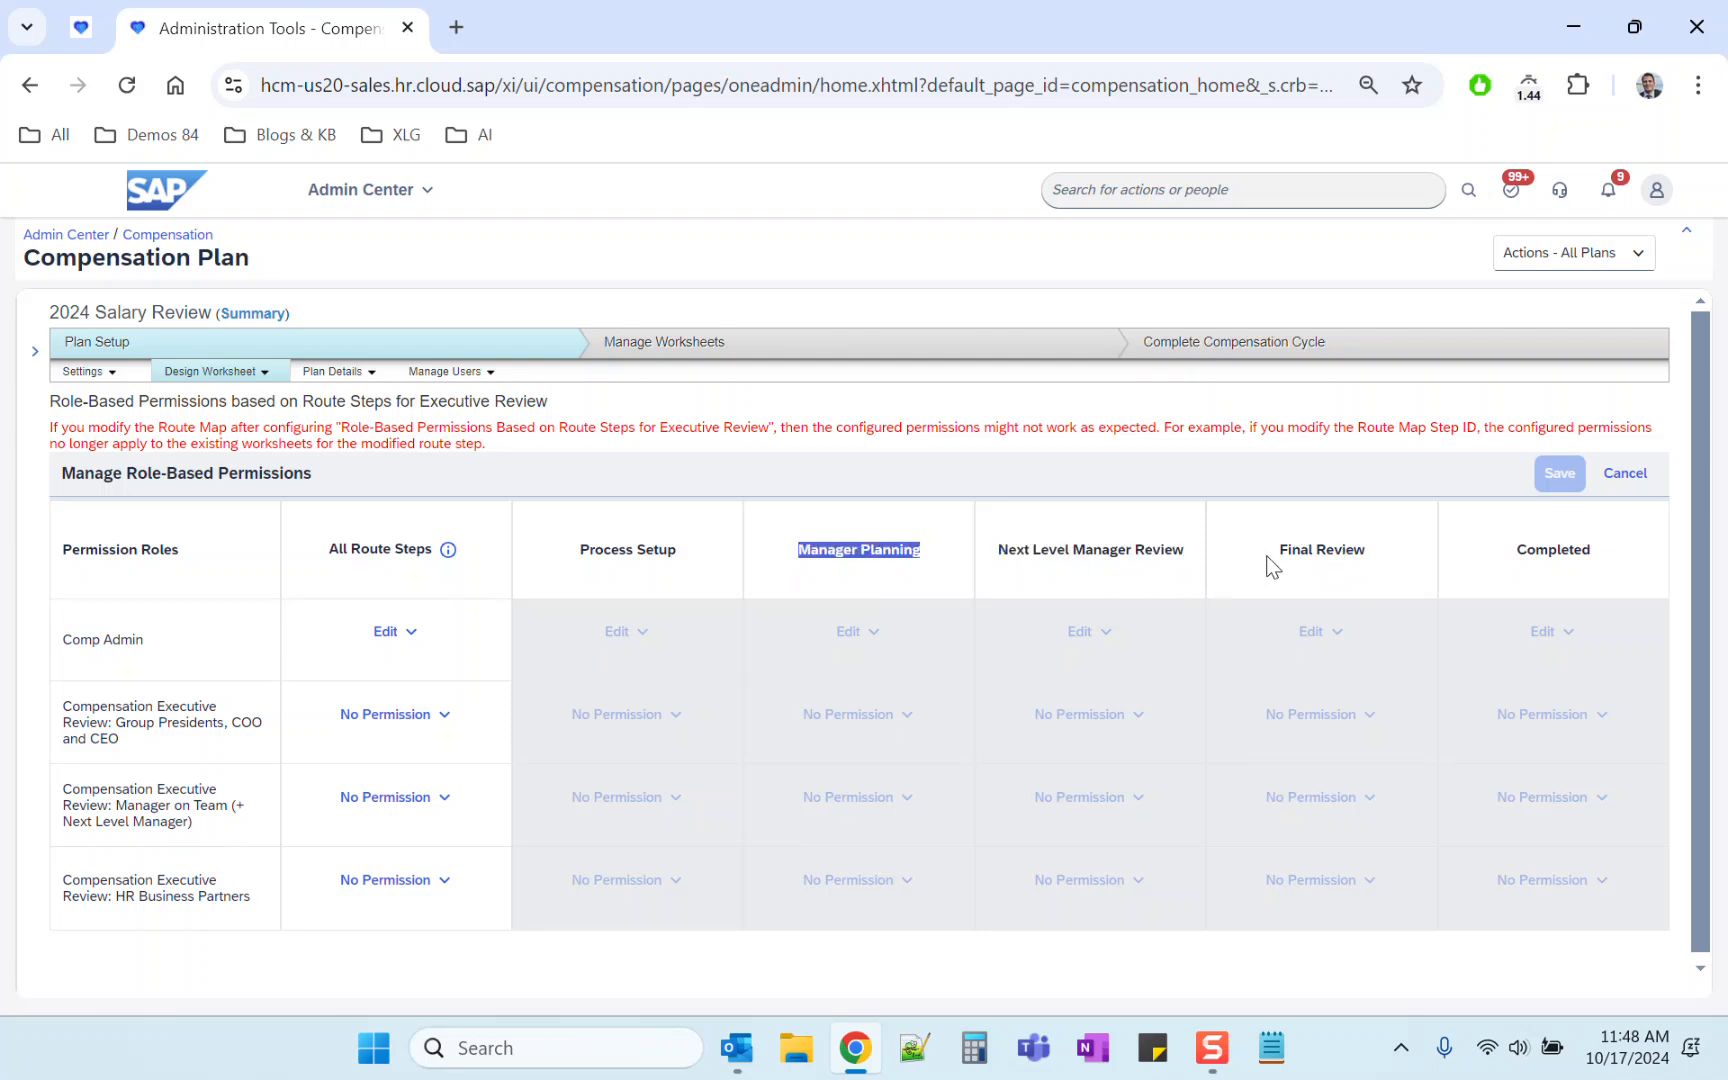
pyautogui.tripleClick(1038, 558)
pyautogui.tripleClick(833, 561)
pyautogui.click(876, 561)
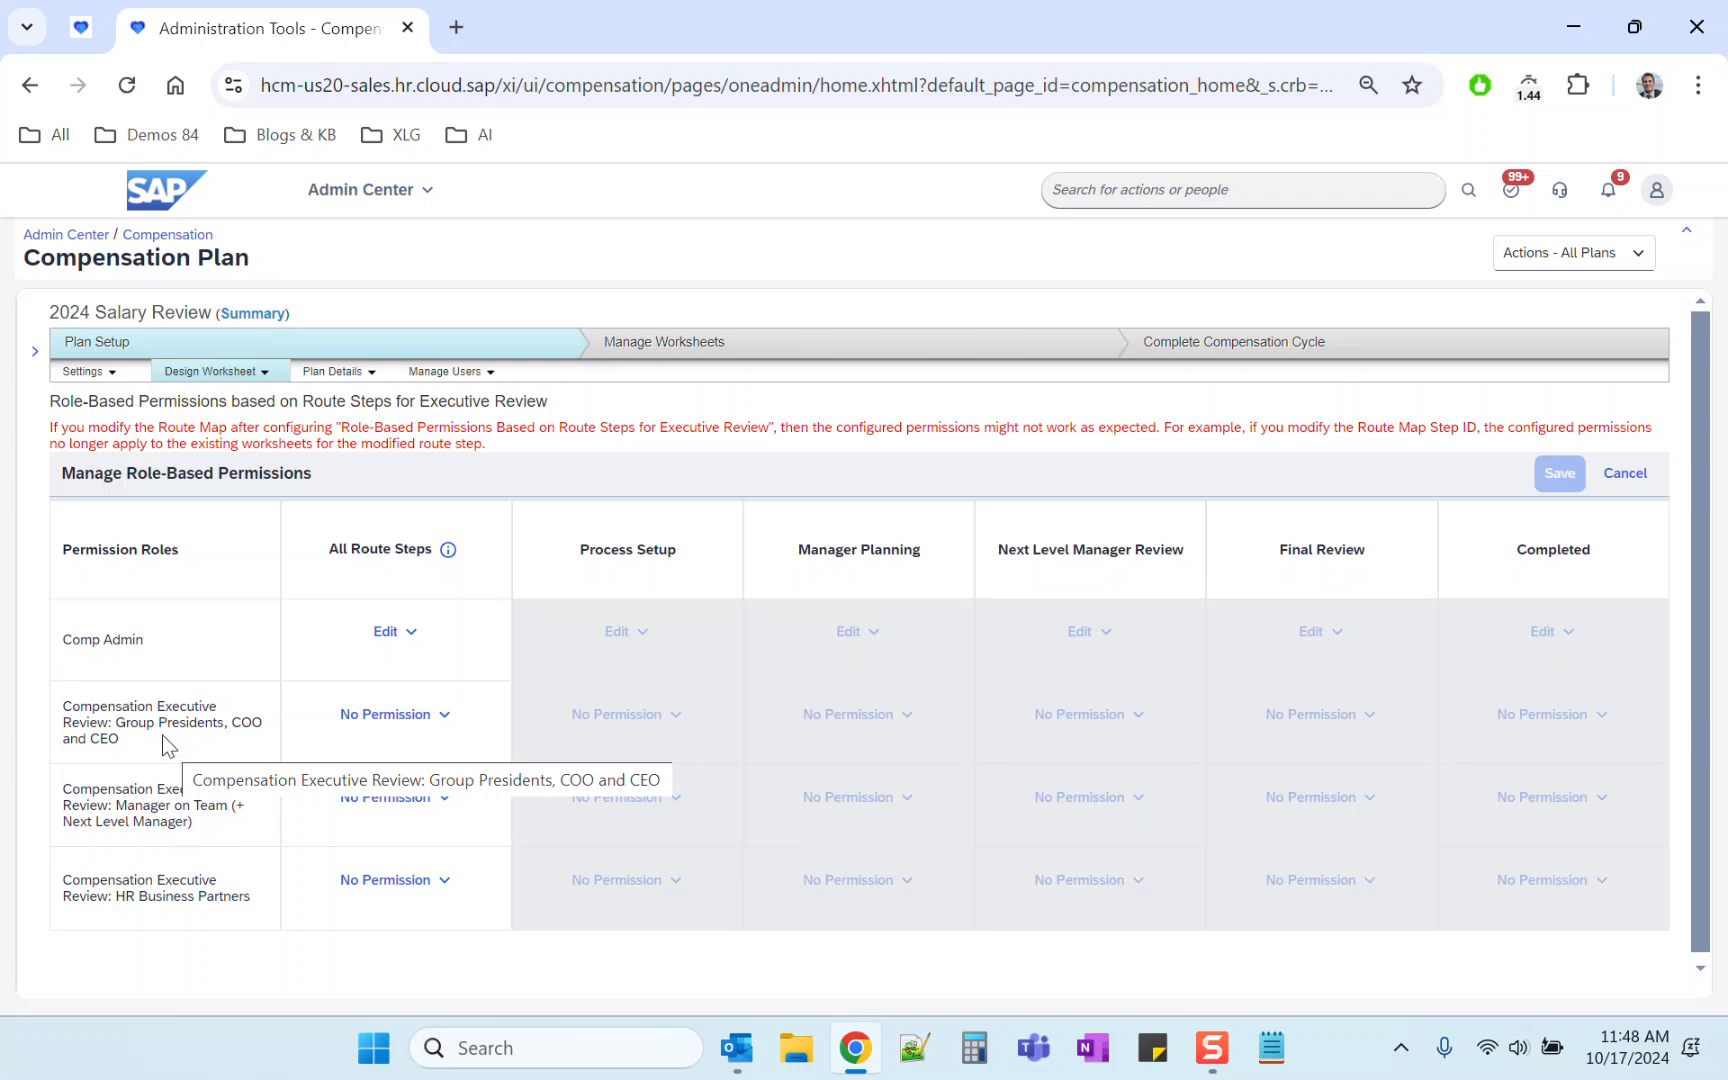
# Step: Open the Compensation Executive Review: Manager on Team role in the permission role list and review its granted permissions
pyautogui.click(81, 27)
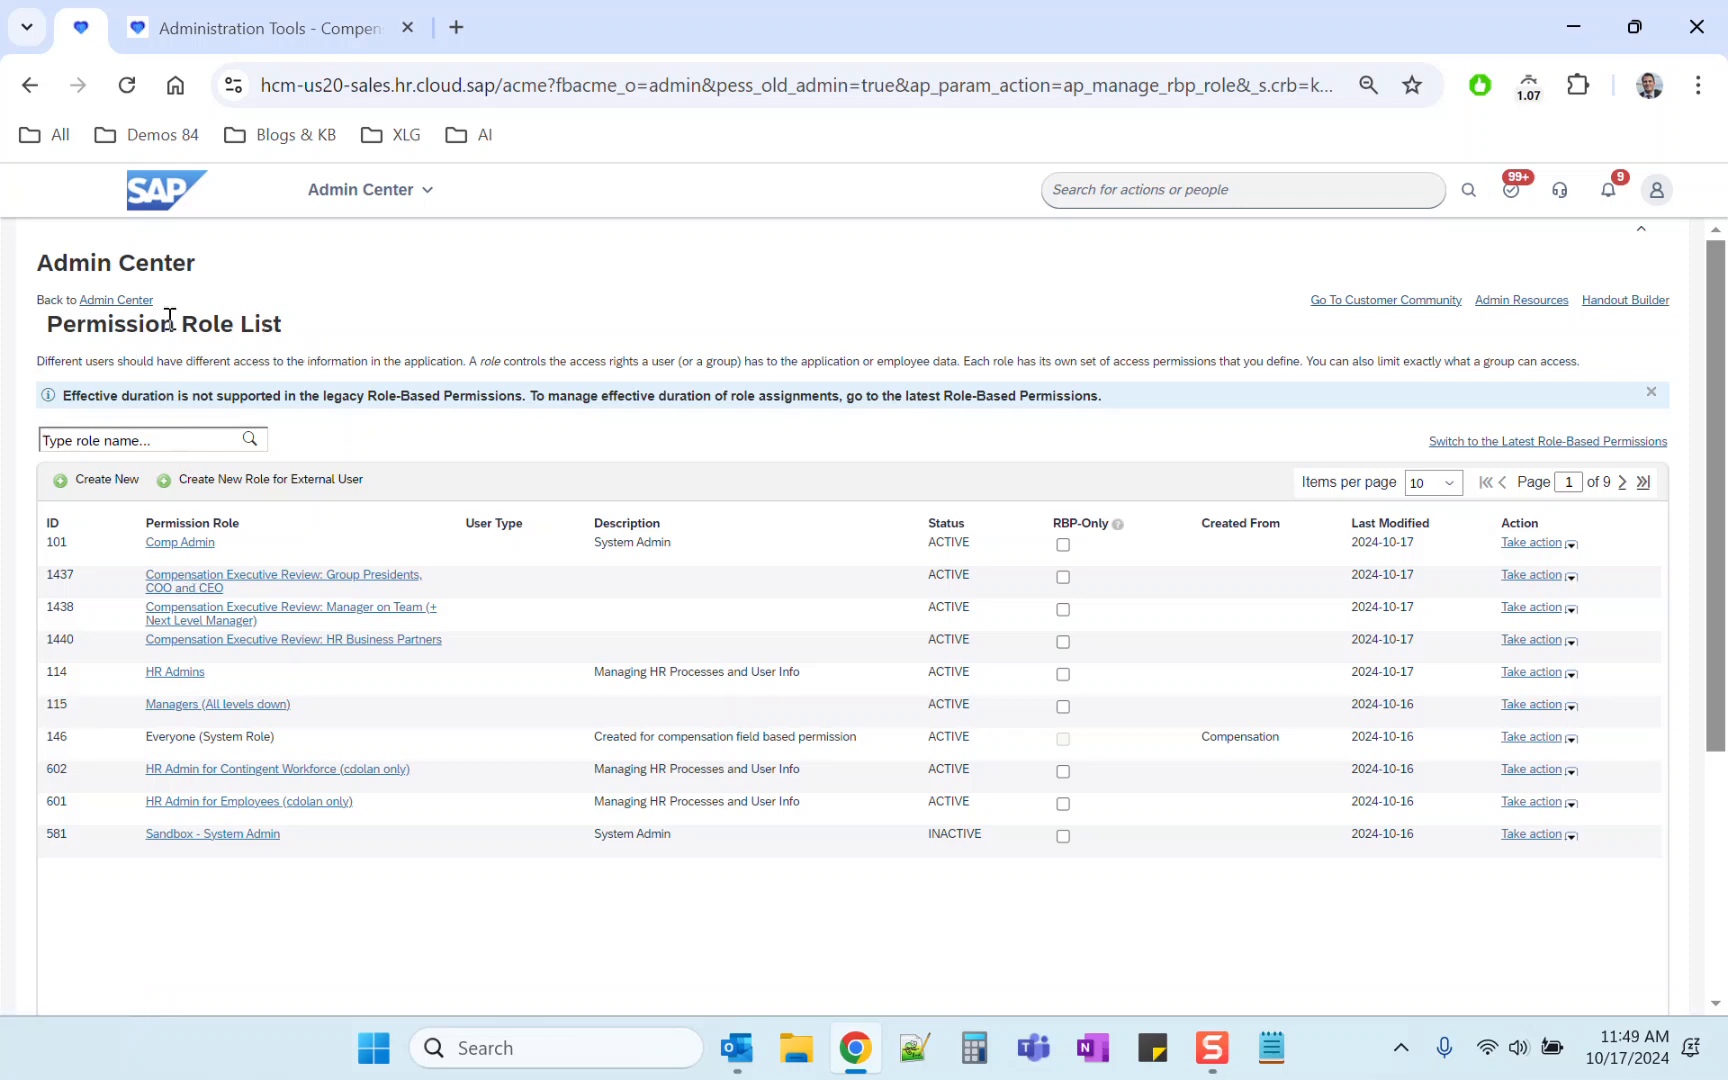
pyautogui.click(368, 620)
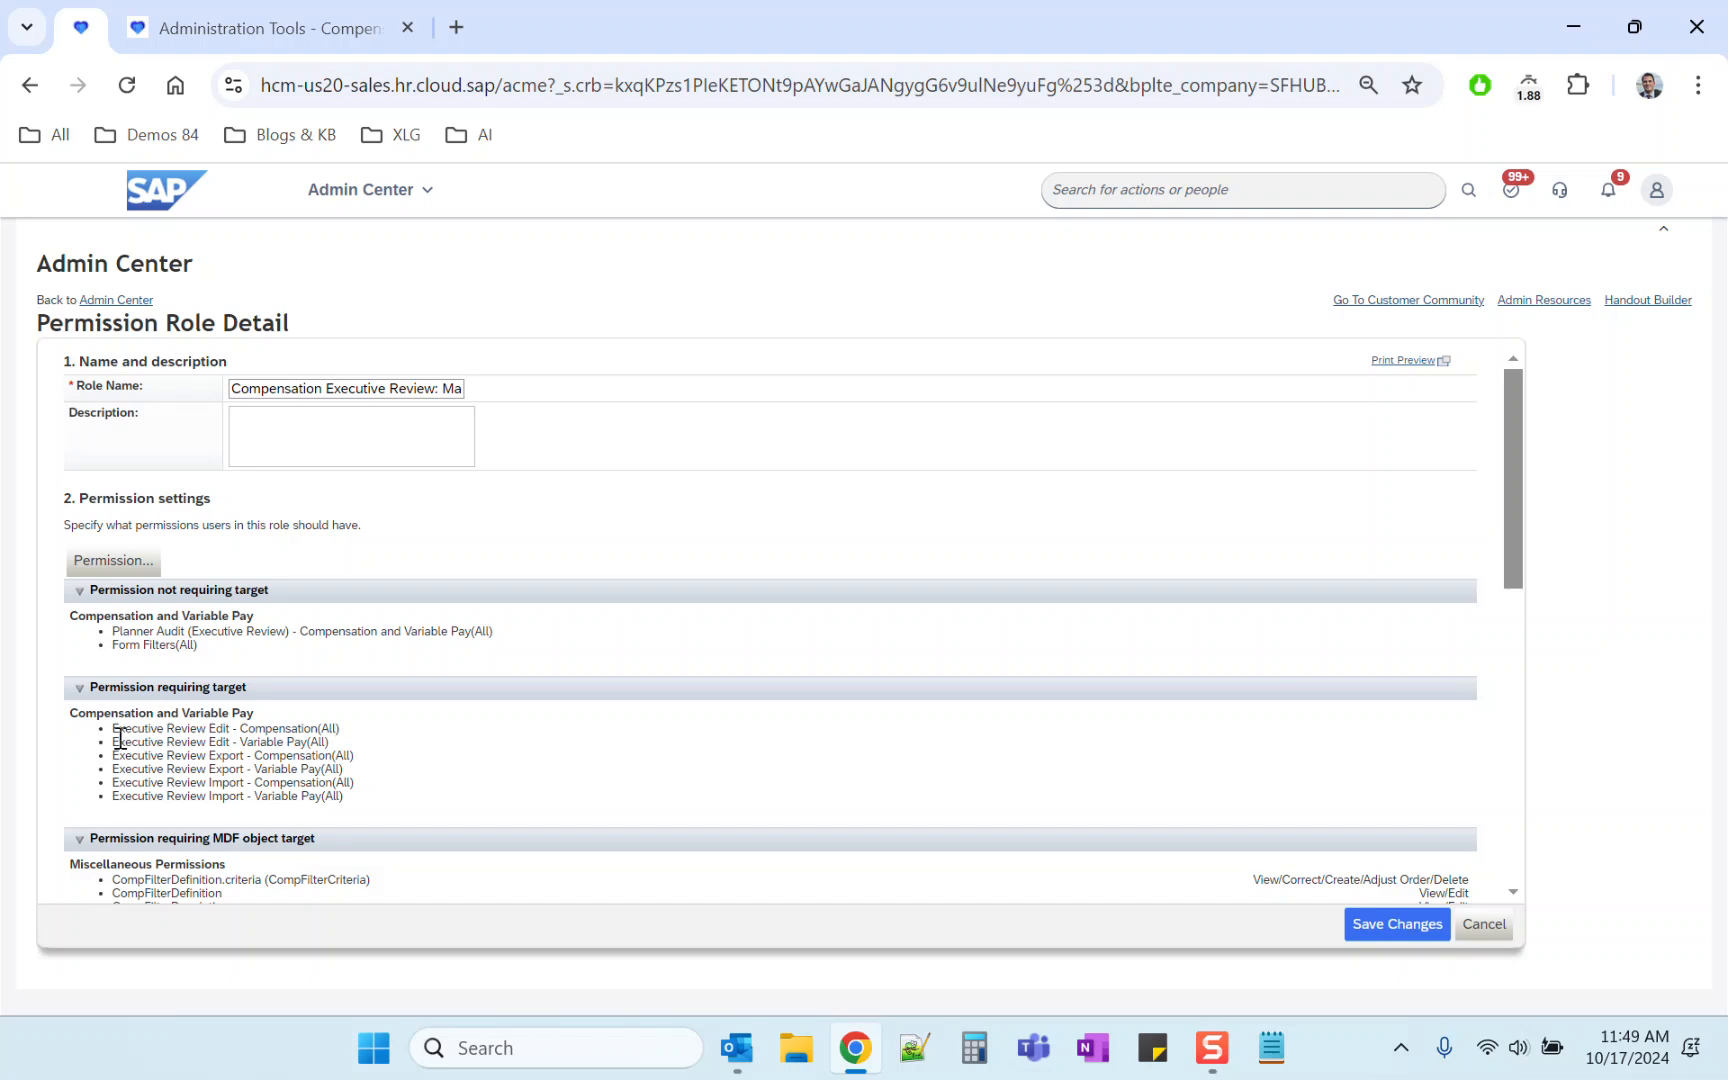
pyautogui.moveTo(119, 738); pyautogui.dragTo(329, 743)
pyautogui.tripleClick(325, 729)
pyautogui.click(212, 727)
pyautogui.doubleClick(213, 728)
pyautogui.click(252, 40)
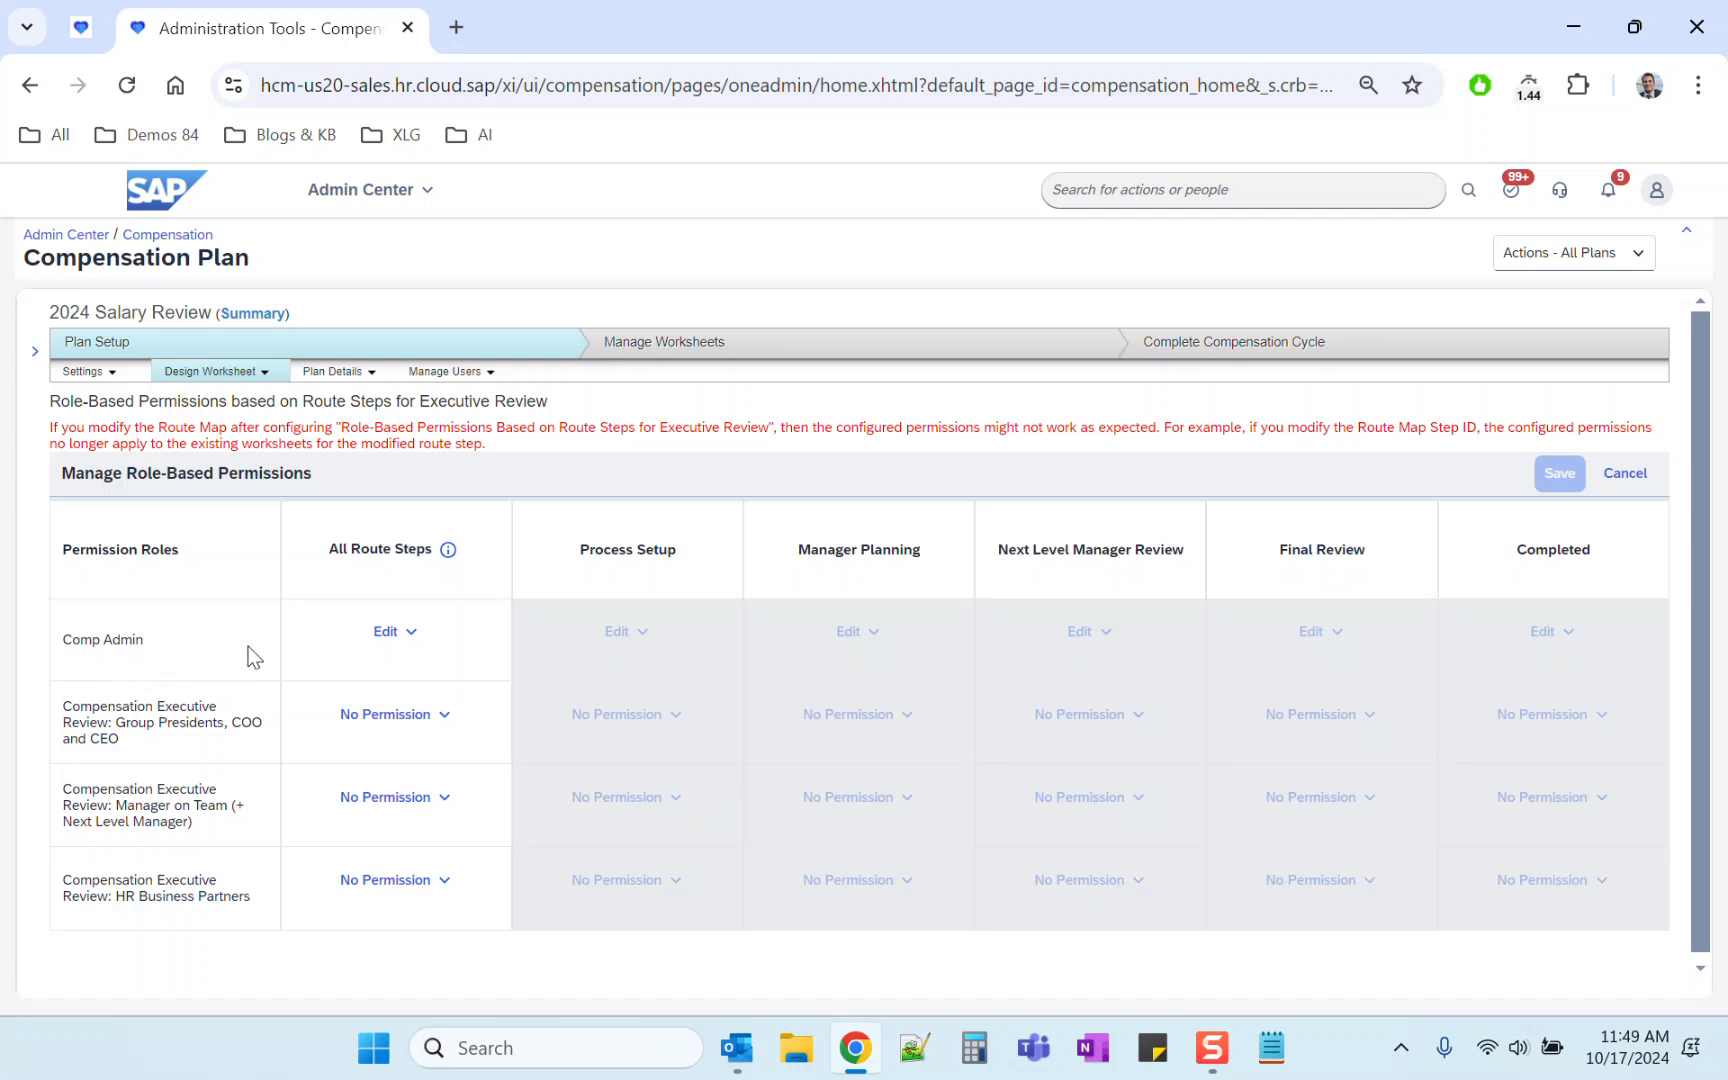
# Step: Compare the Manage Permission Roles list with the plan's role-based permissions page for executive review
pyautogui.click(81, 27)
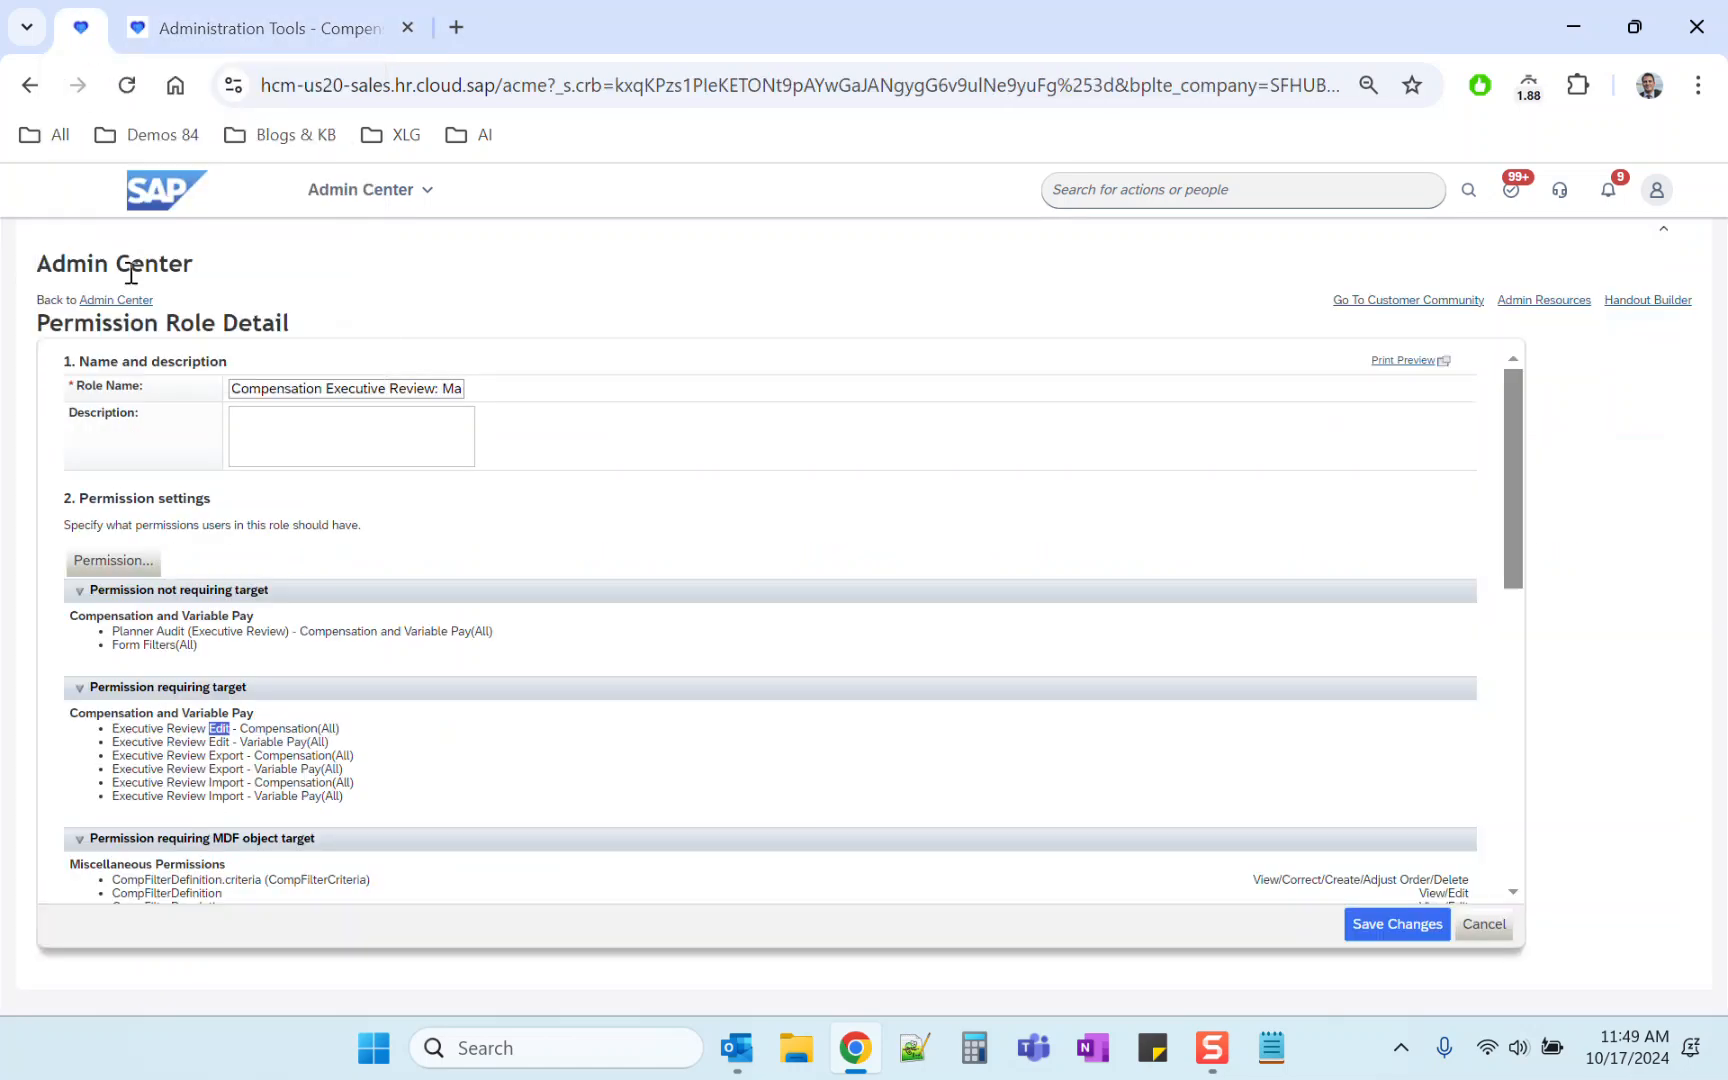
pyautogui.click(30, 87)
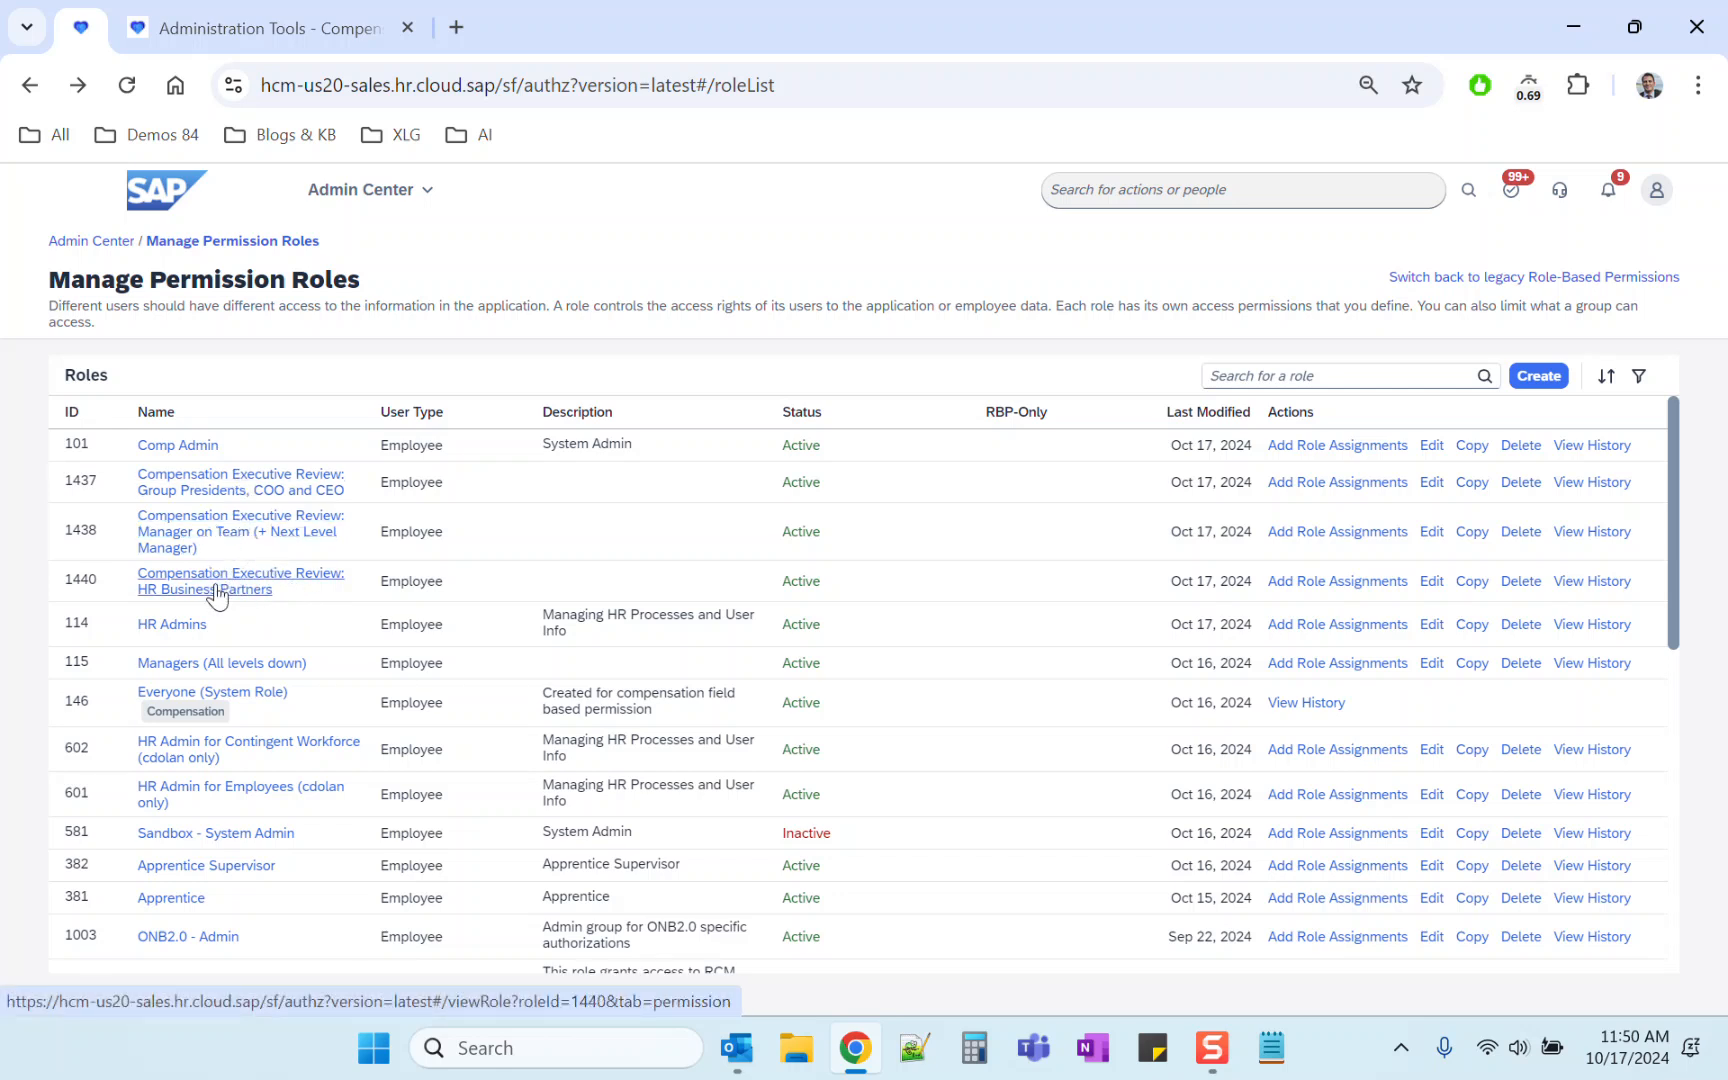
pyautogui.click(212, 24)
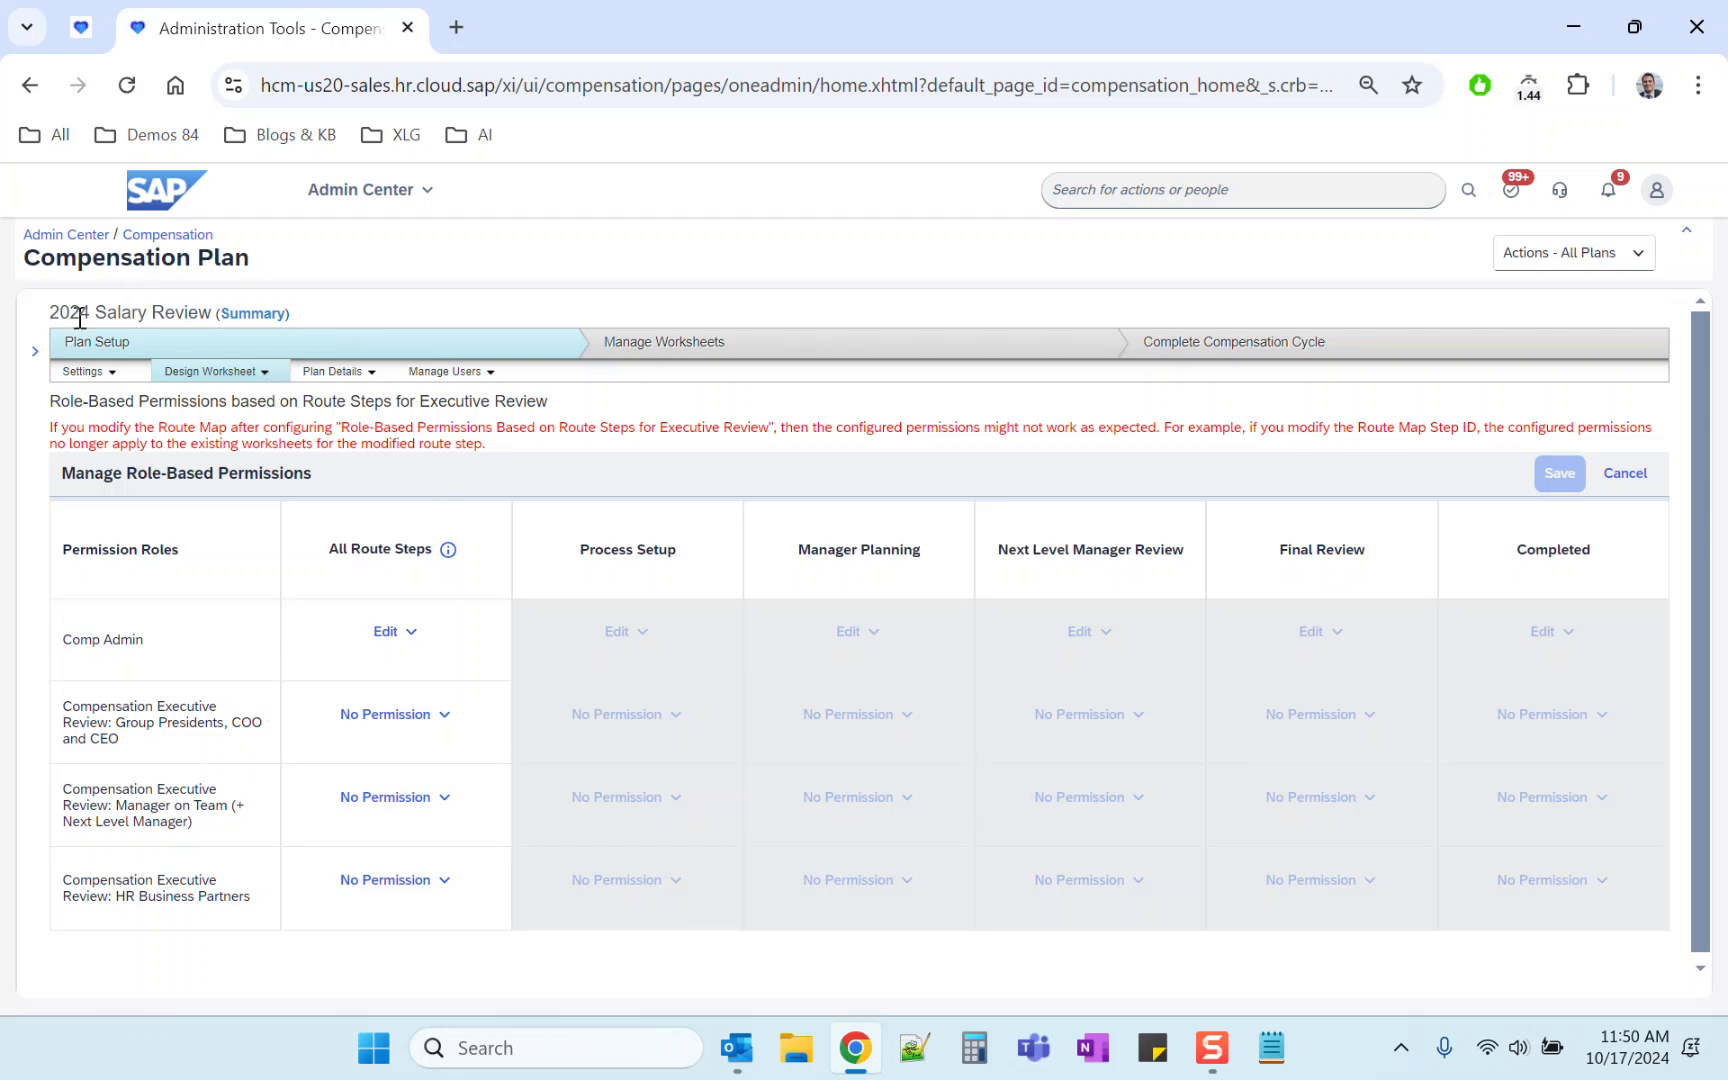
pyautogui.moveTo(43, 317); pyautogui.dragTo(211, 313)
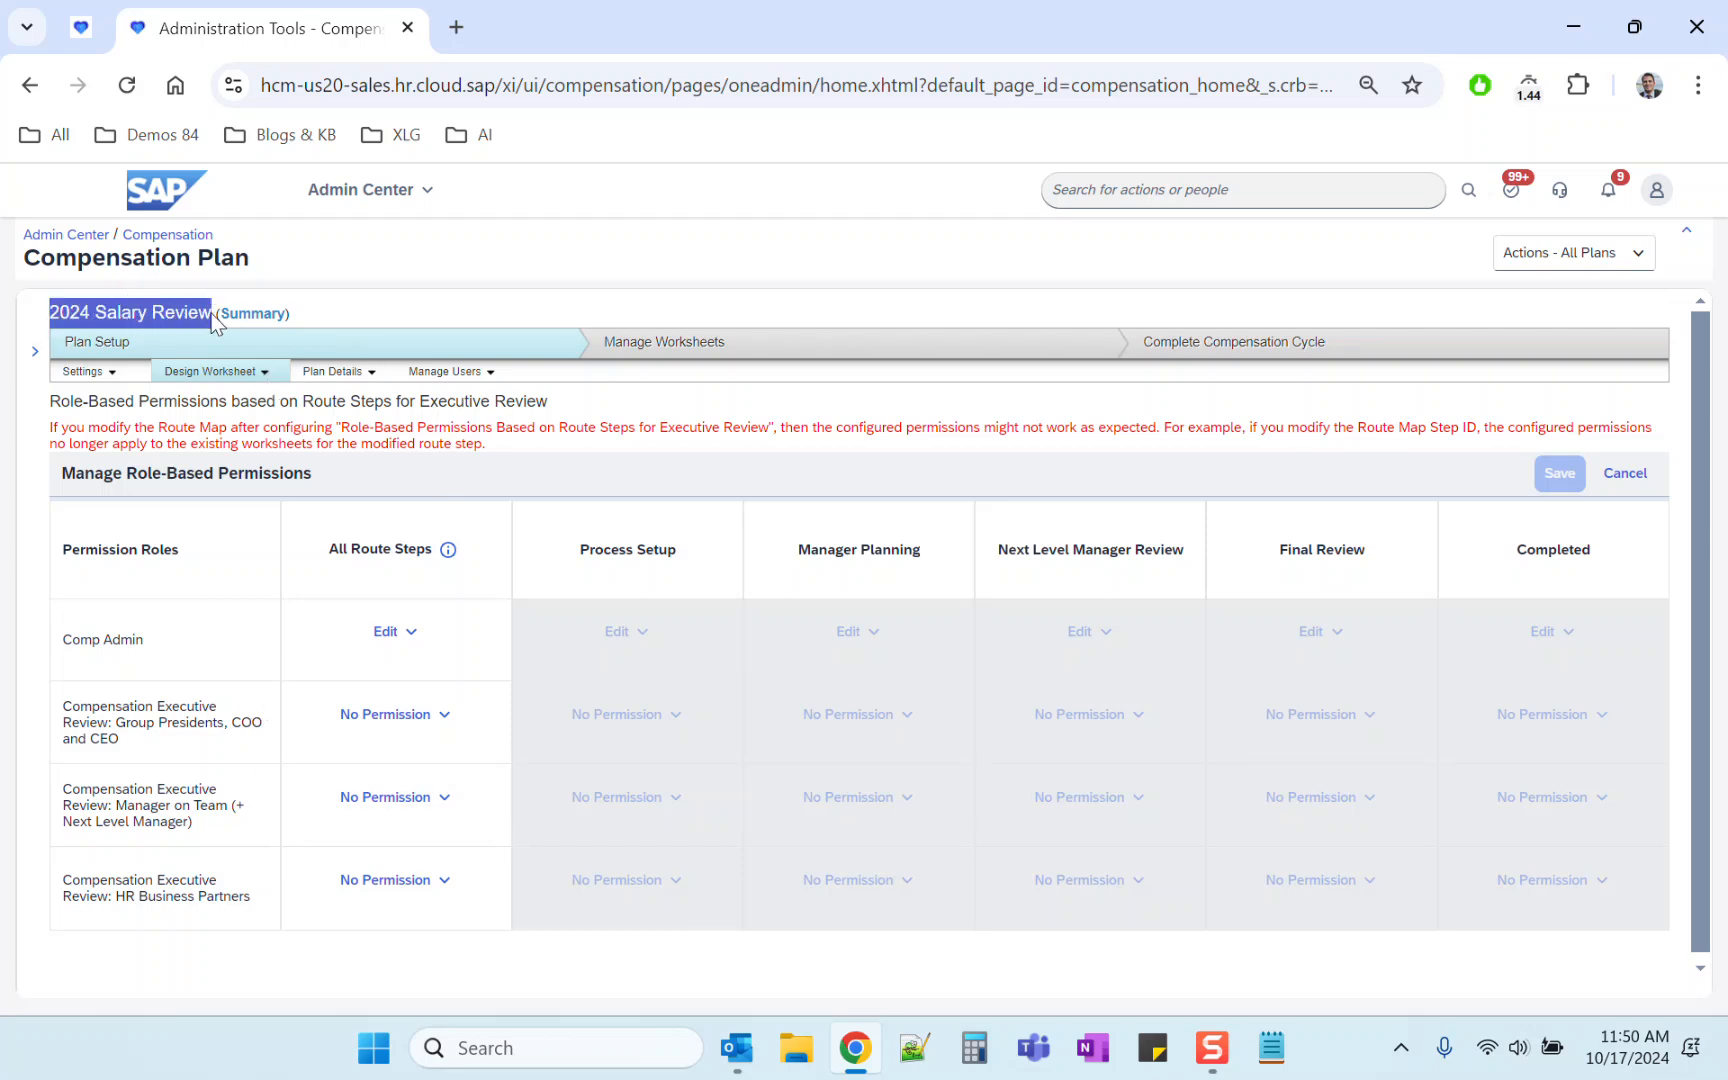
pyautogui.moveTo(46, 399); pyautogui.dragTo(578, 408)
pyautogui.click(576, 407)
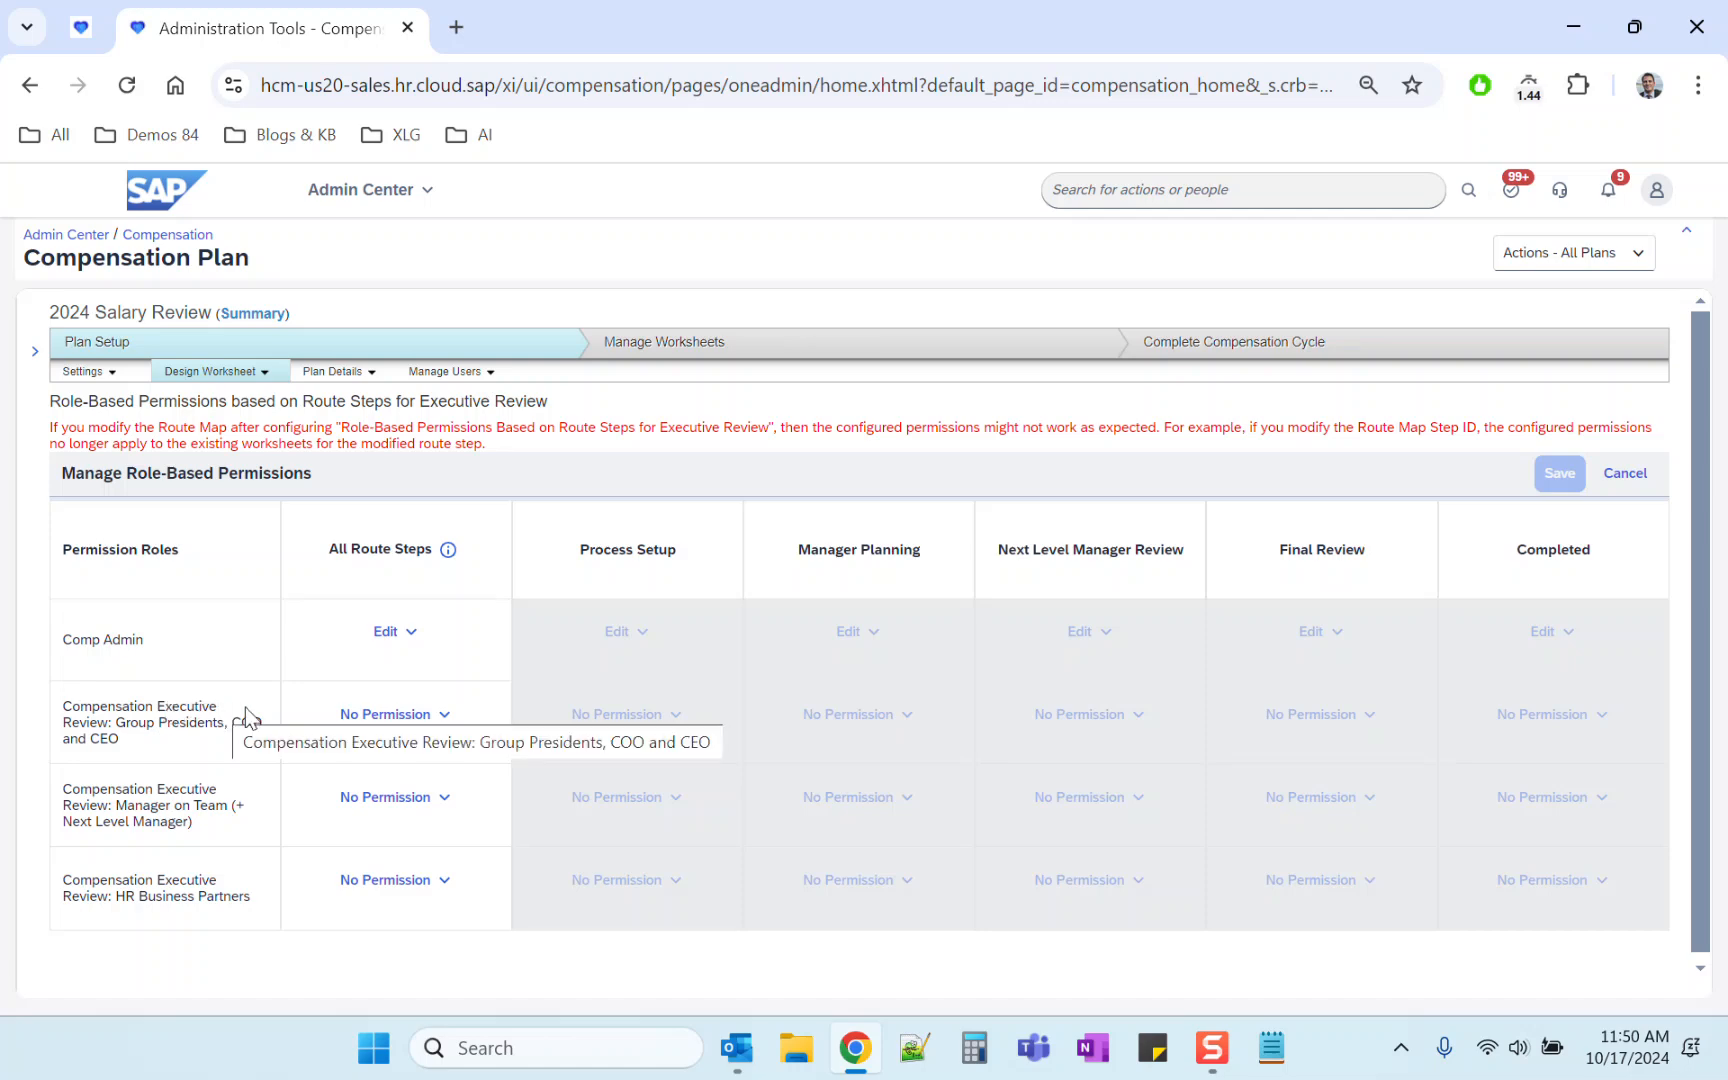
# Step: Open the Apprentice Supervisor role for editing and continue to its permissions
pyautogui.click(87, 37)
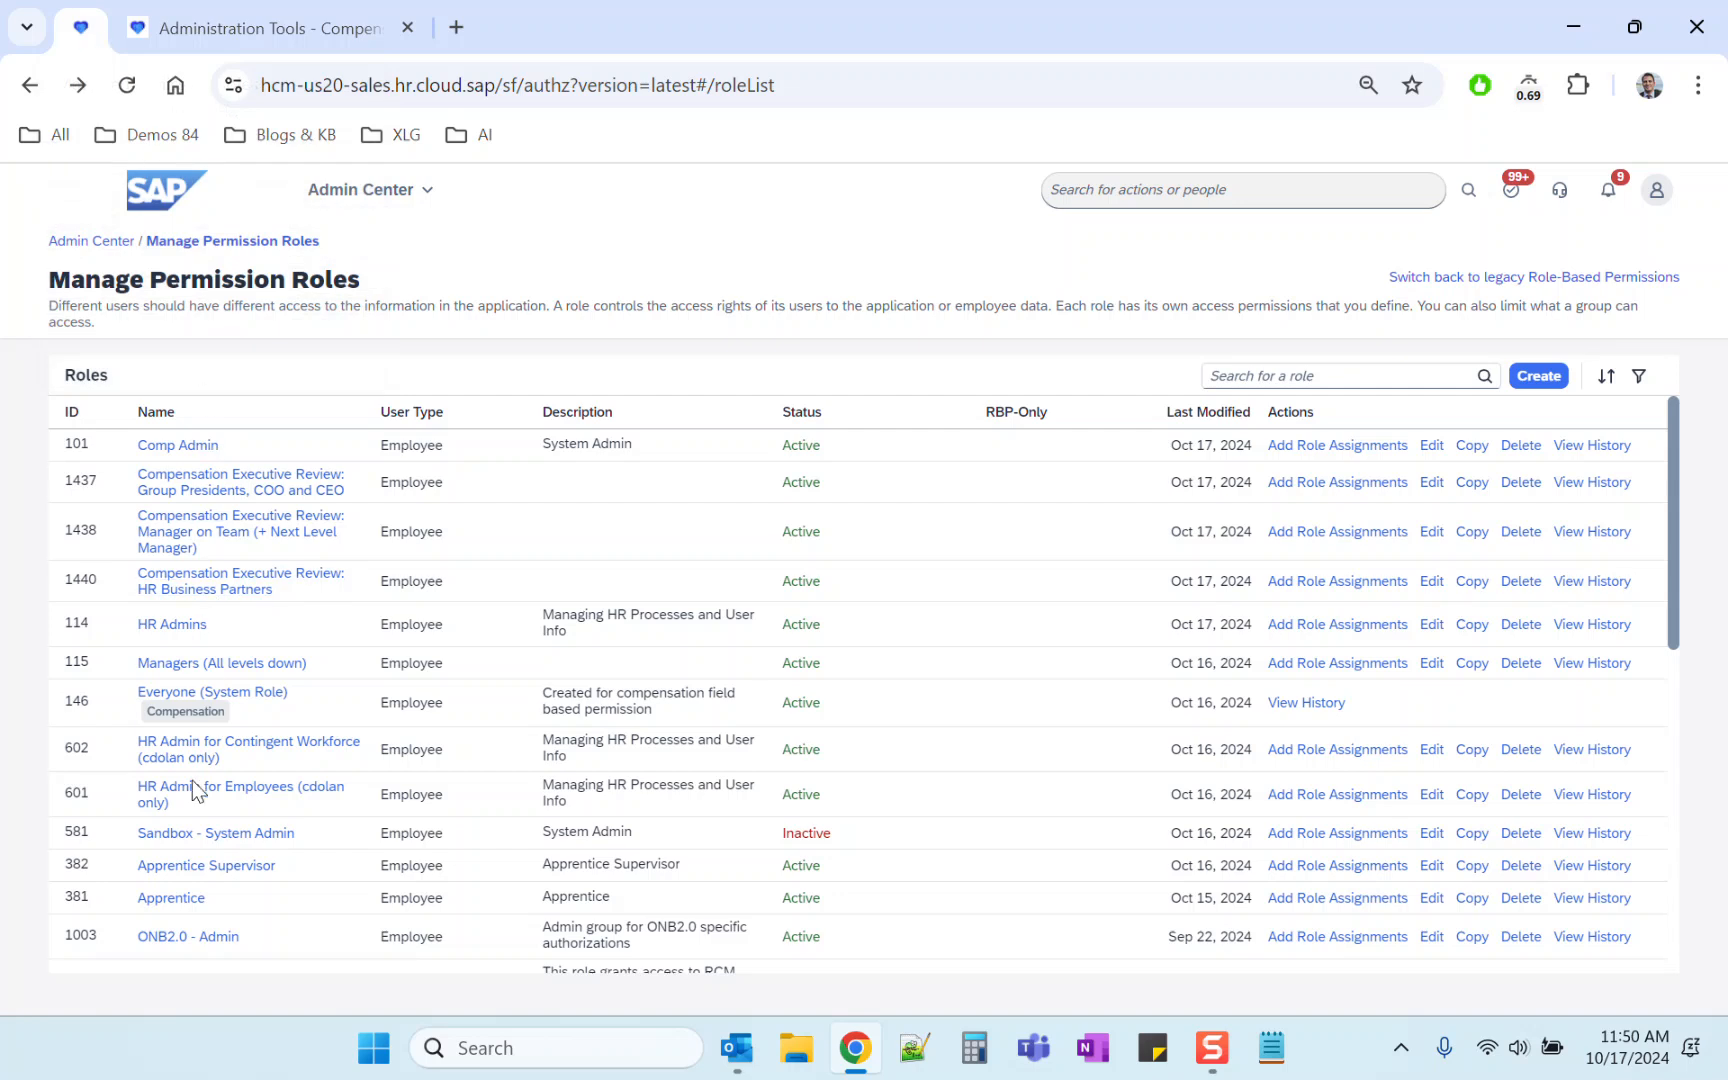
pyautogui.click(207, 866)
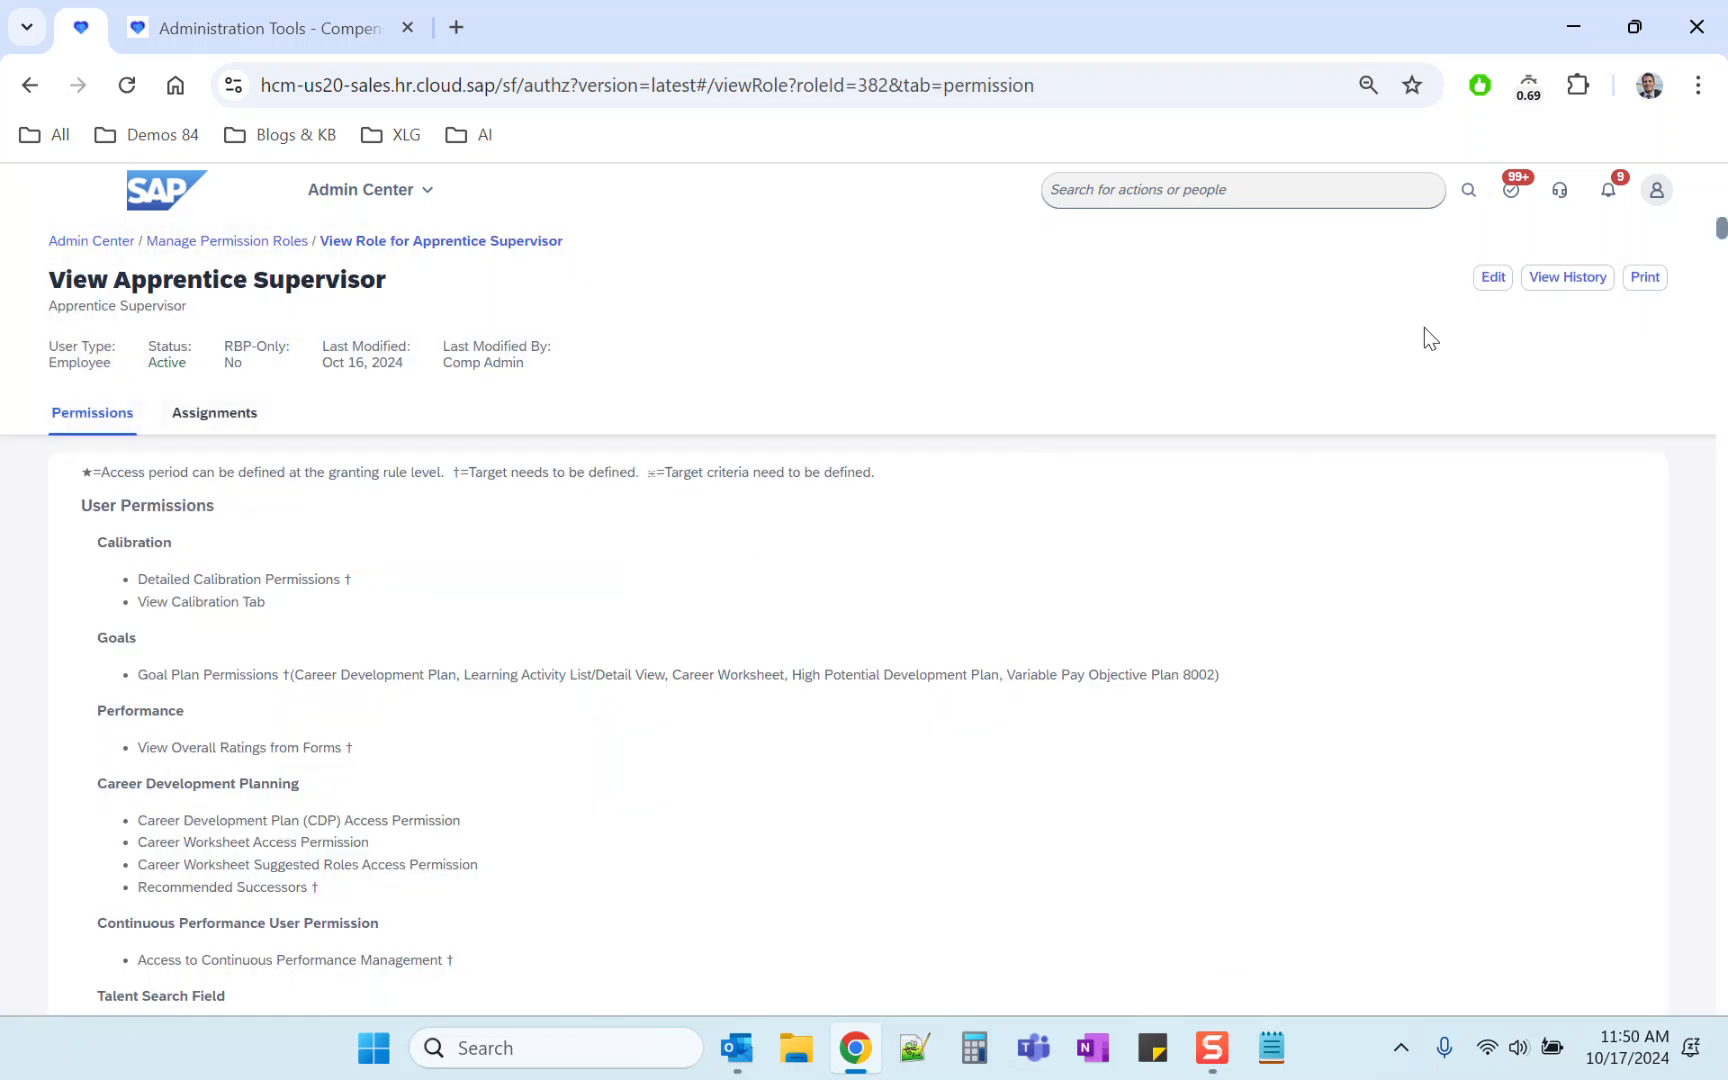
pyautogui.click(1489, 279)
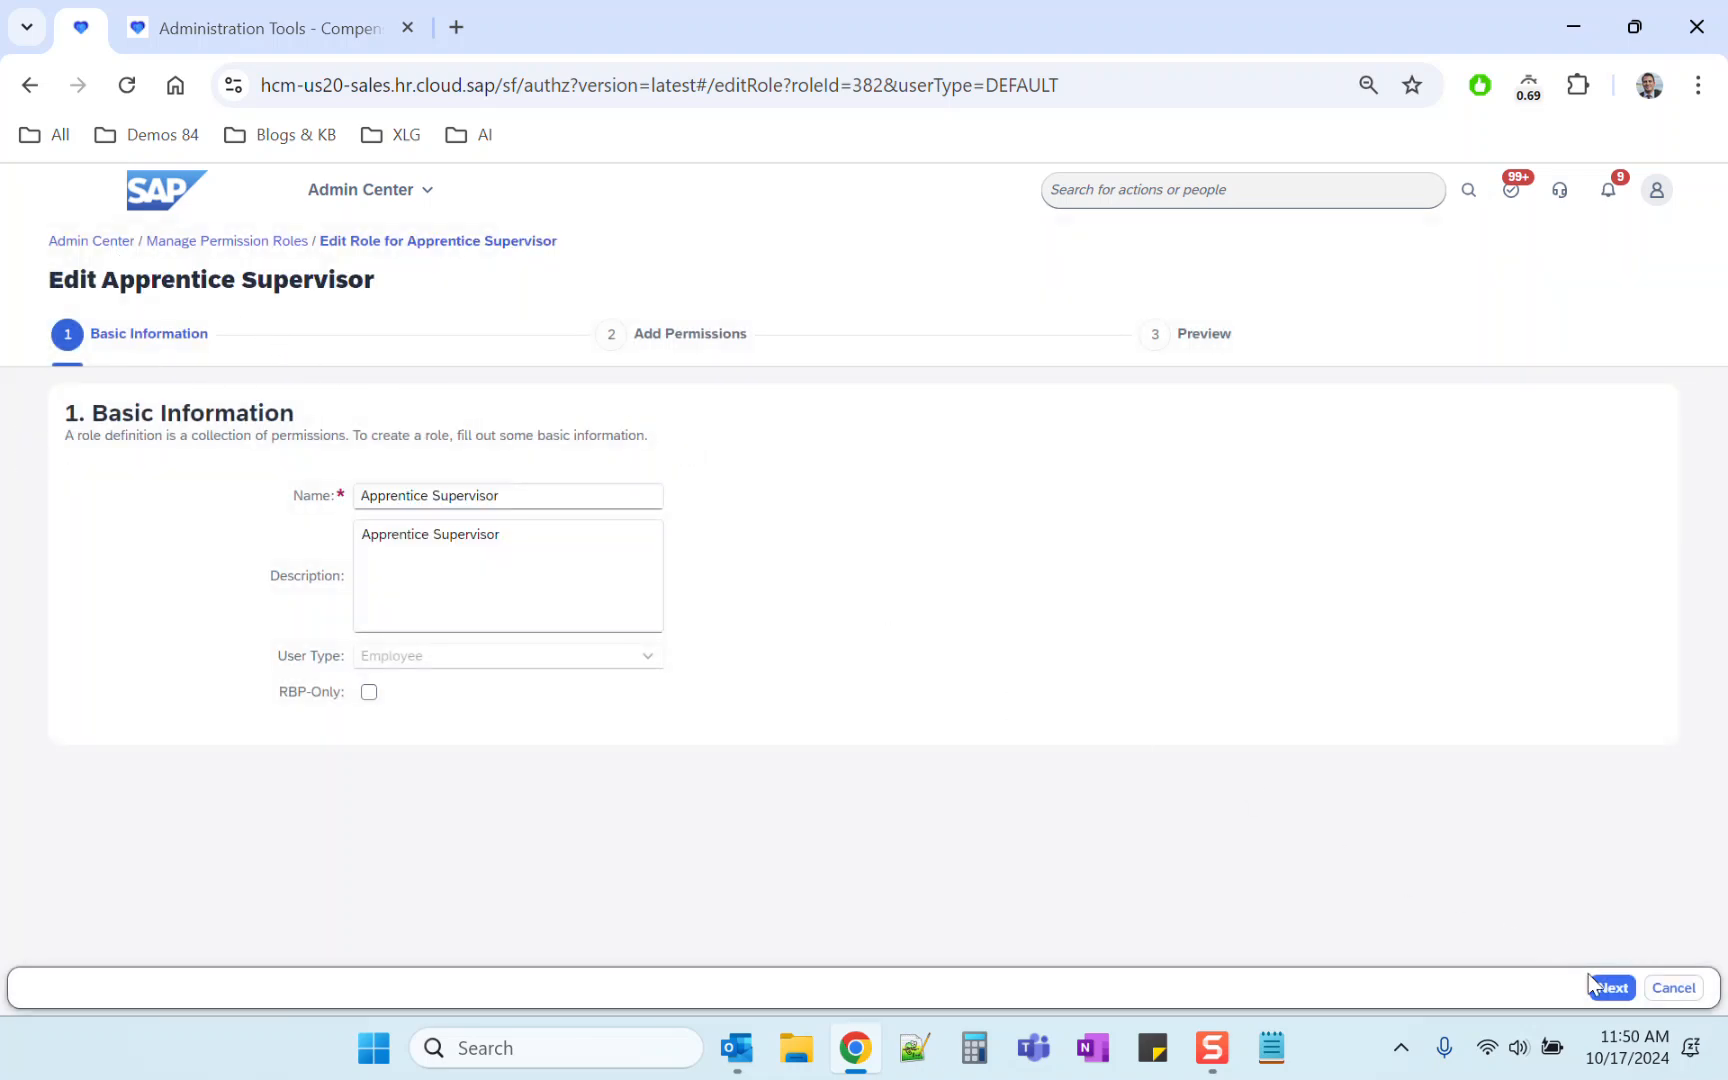
pyautogui.click(1611, 987)
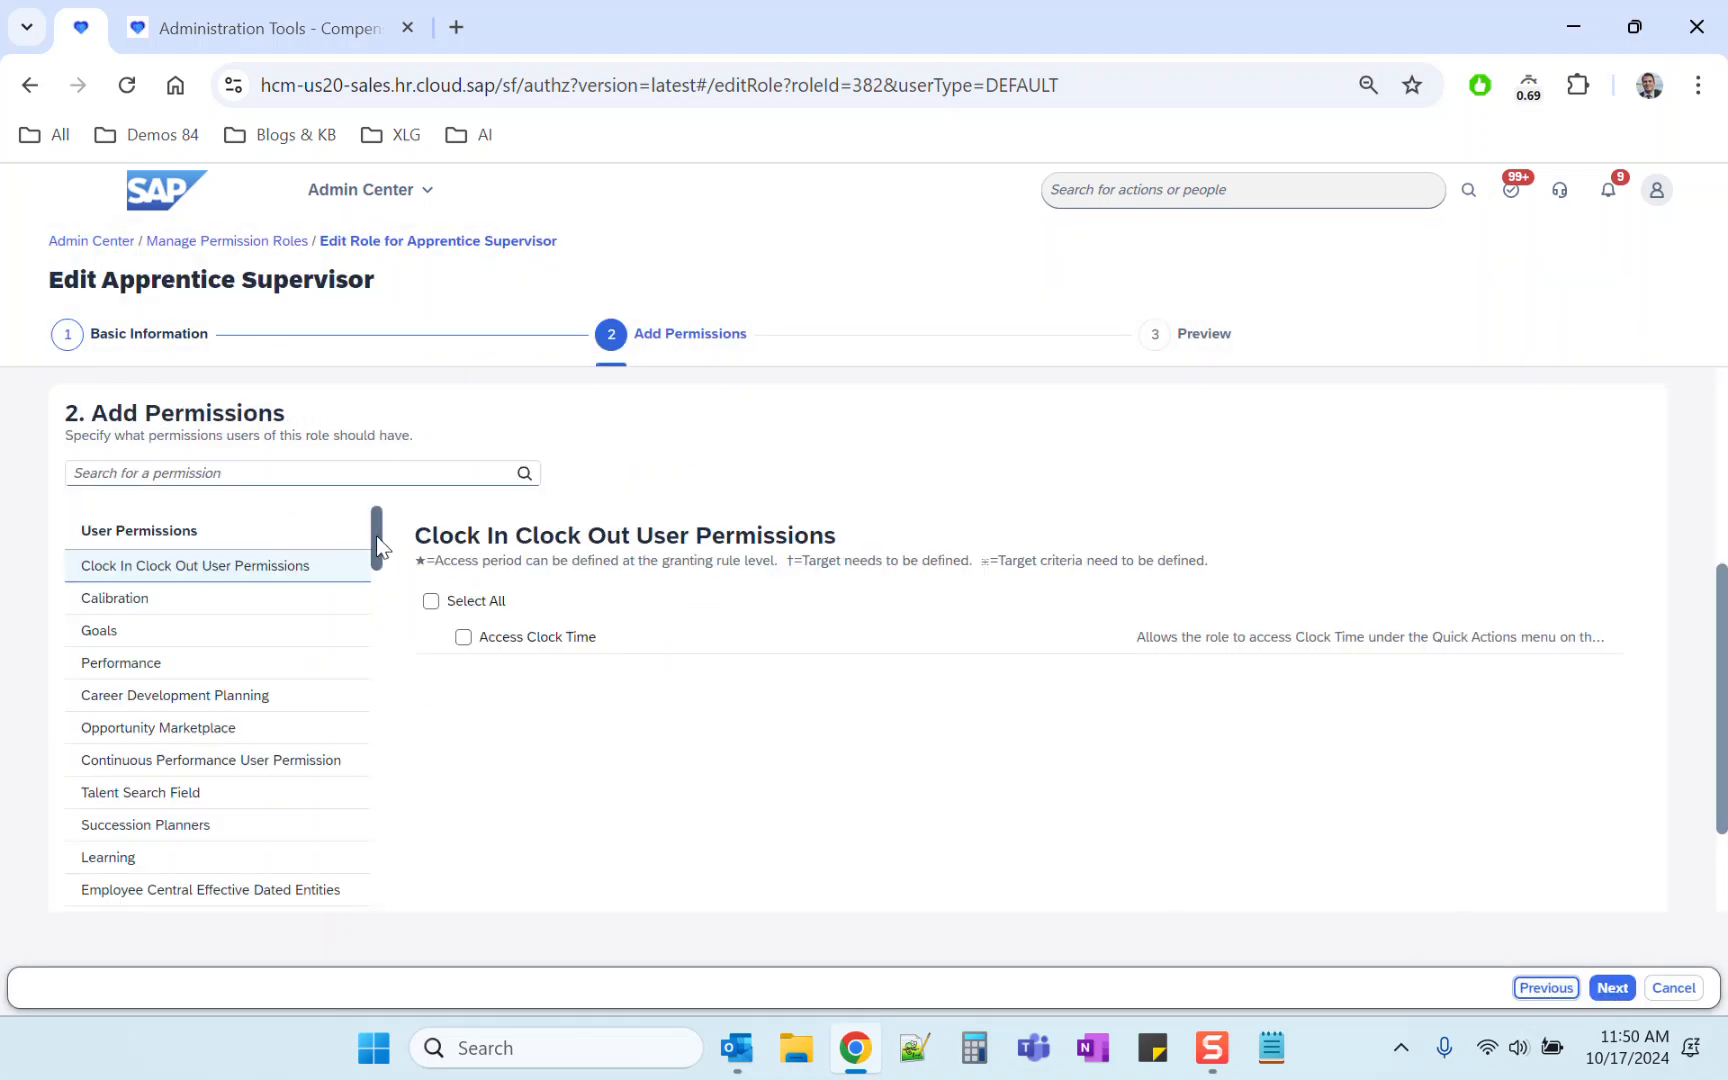
# Step: Grant Executive Review Read and Edit for Compensation and Variable Pay under Compensation and Variable Pay, and save the role
pyautogui.scroll(-5, 250, 585)
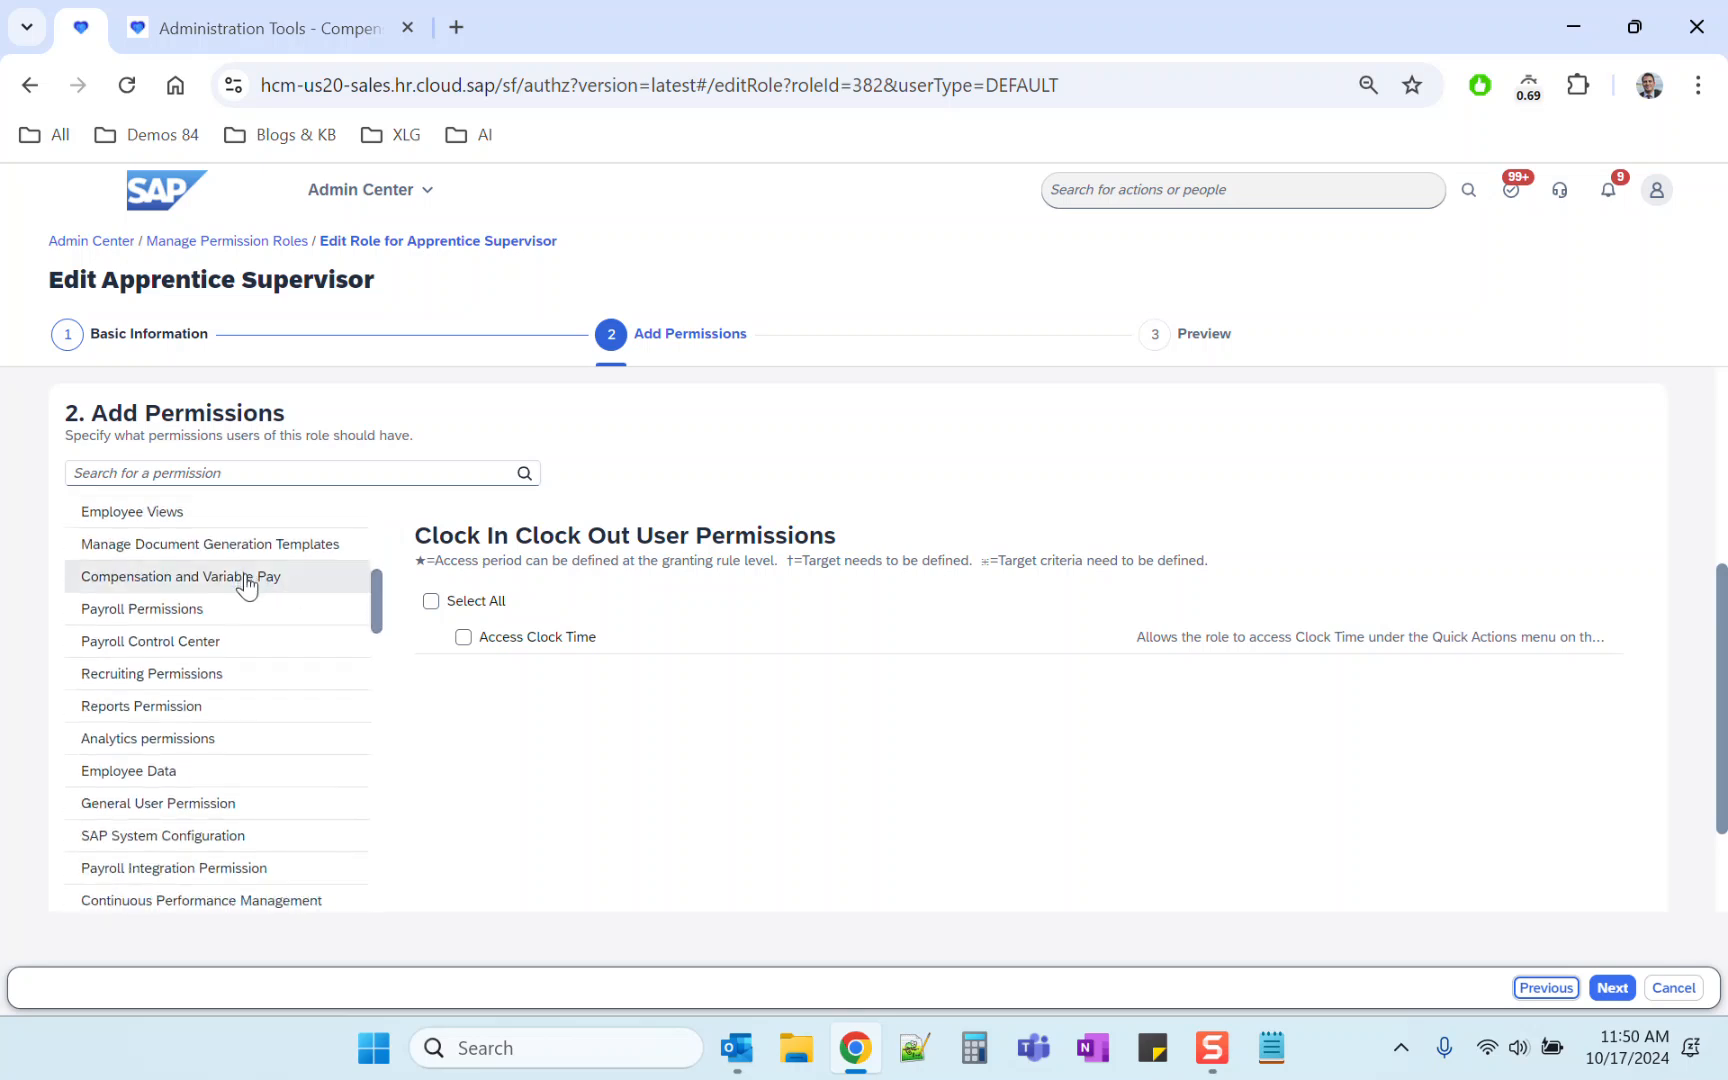
pyautogui.click(247, 587)
pyautogui.click(464, 706)
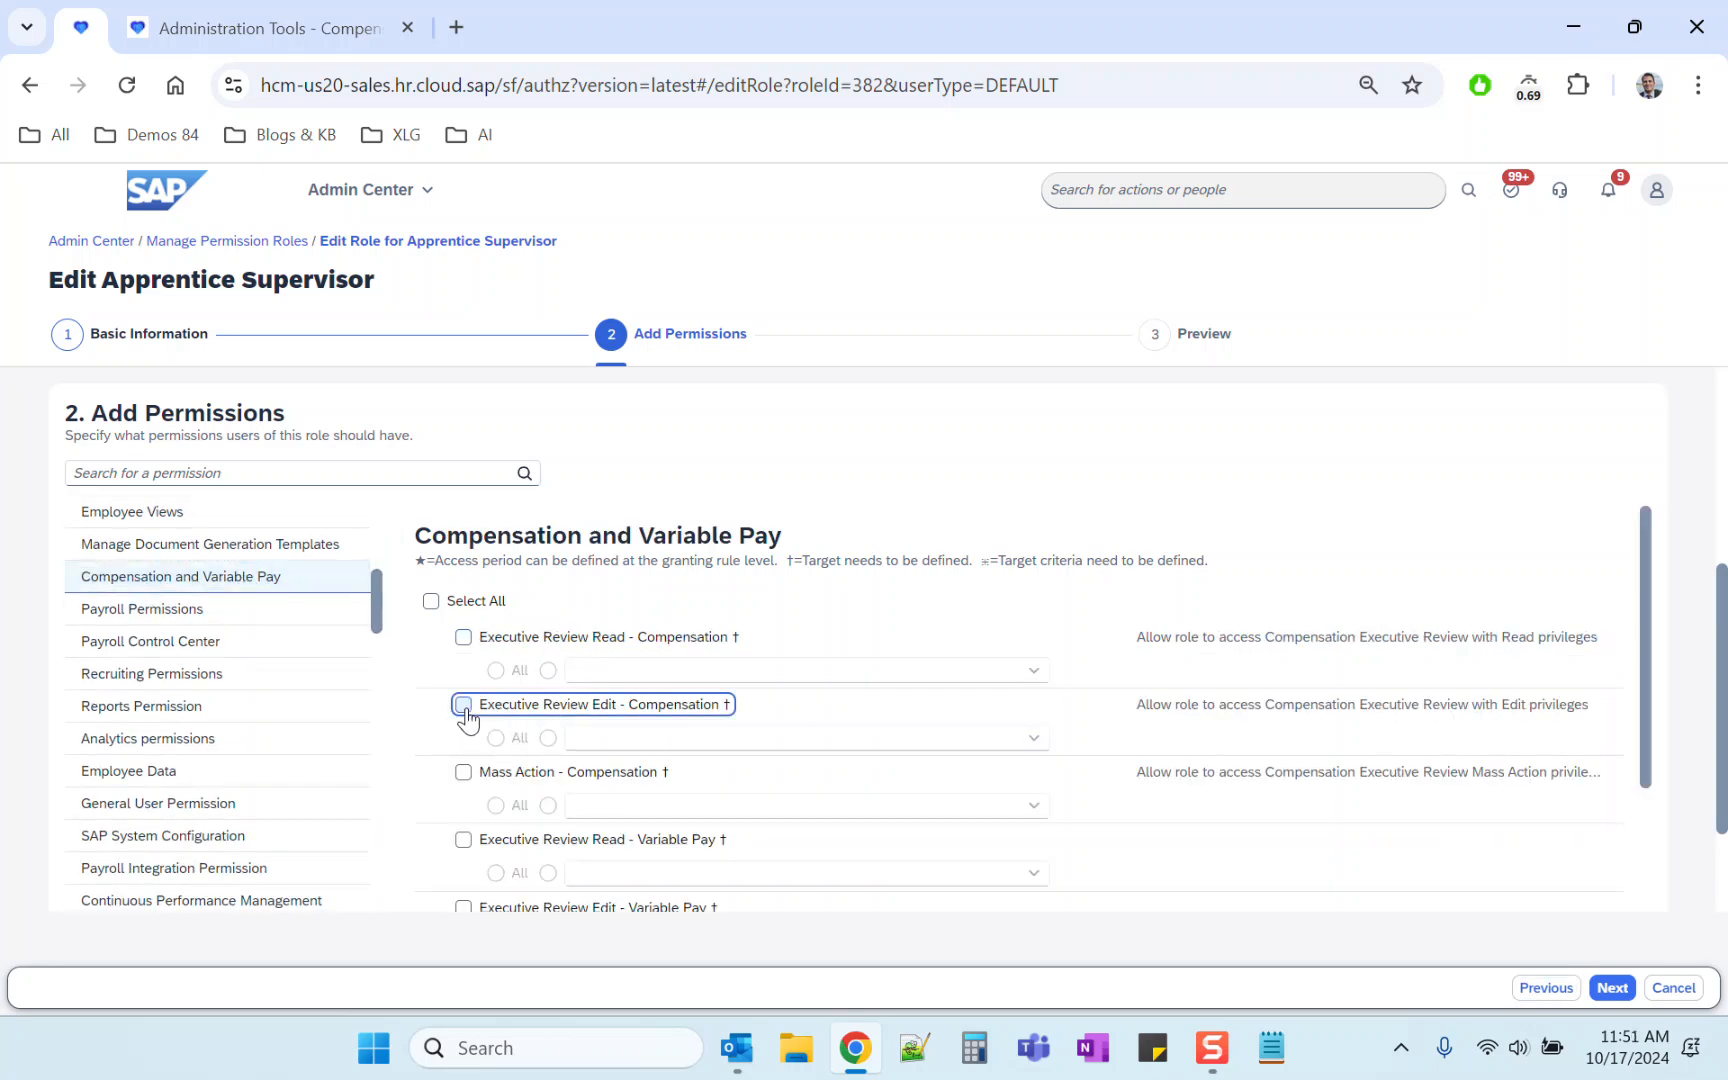
pyautogui.click(464, 638)
pyautogui.click(464, 840)
pyautogui.click(465, 908)
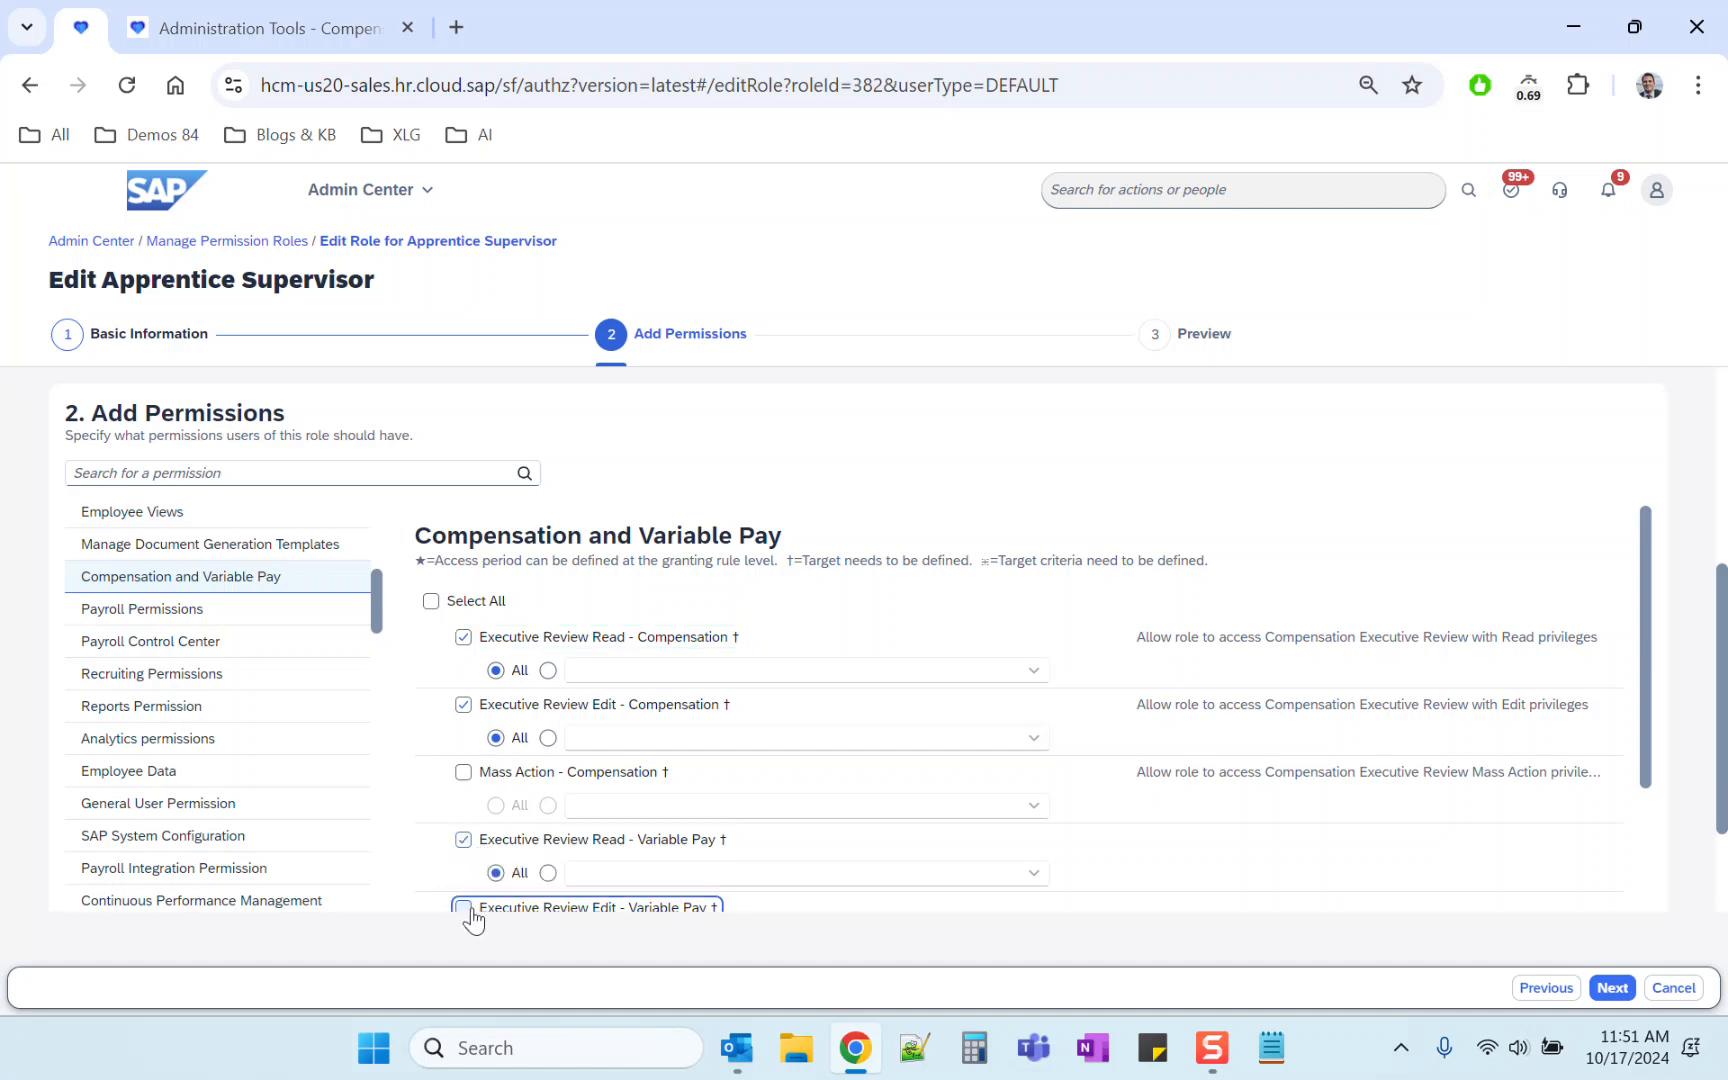
pyautogui.click(1611, 988)
pyautogui.click(1609, 988)
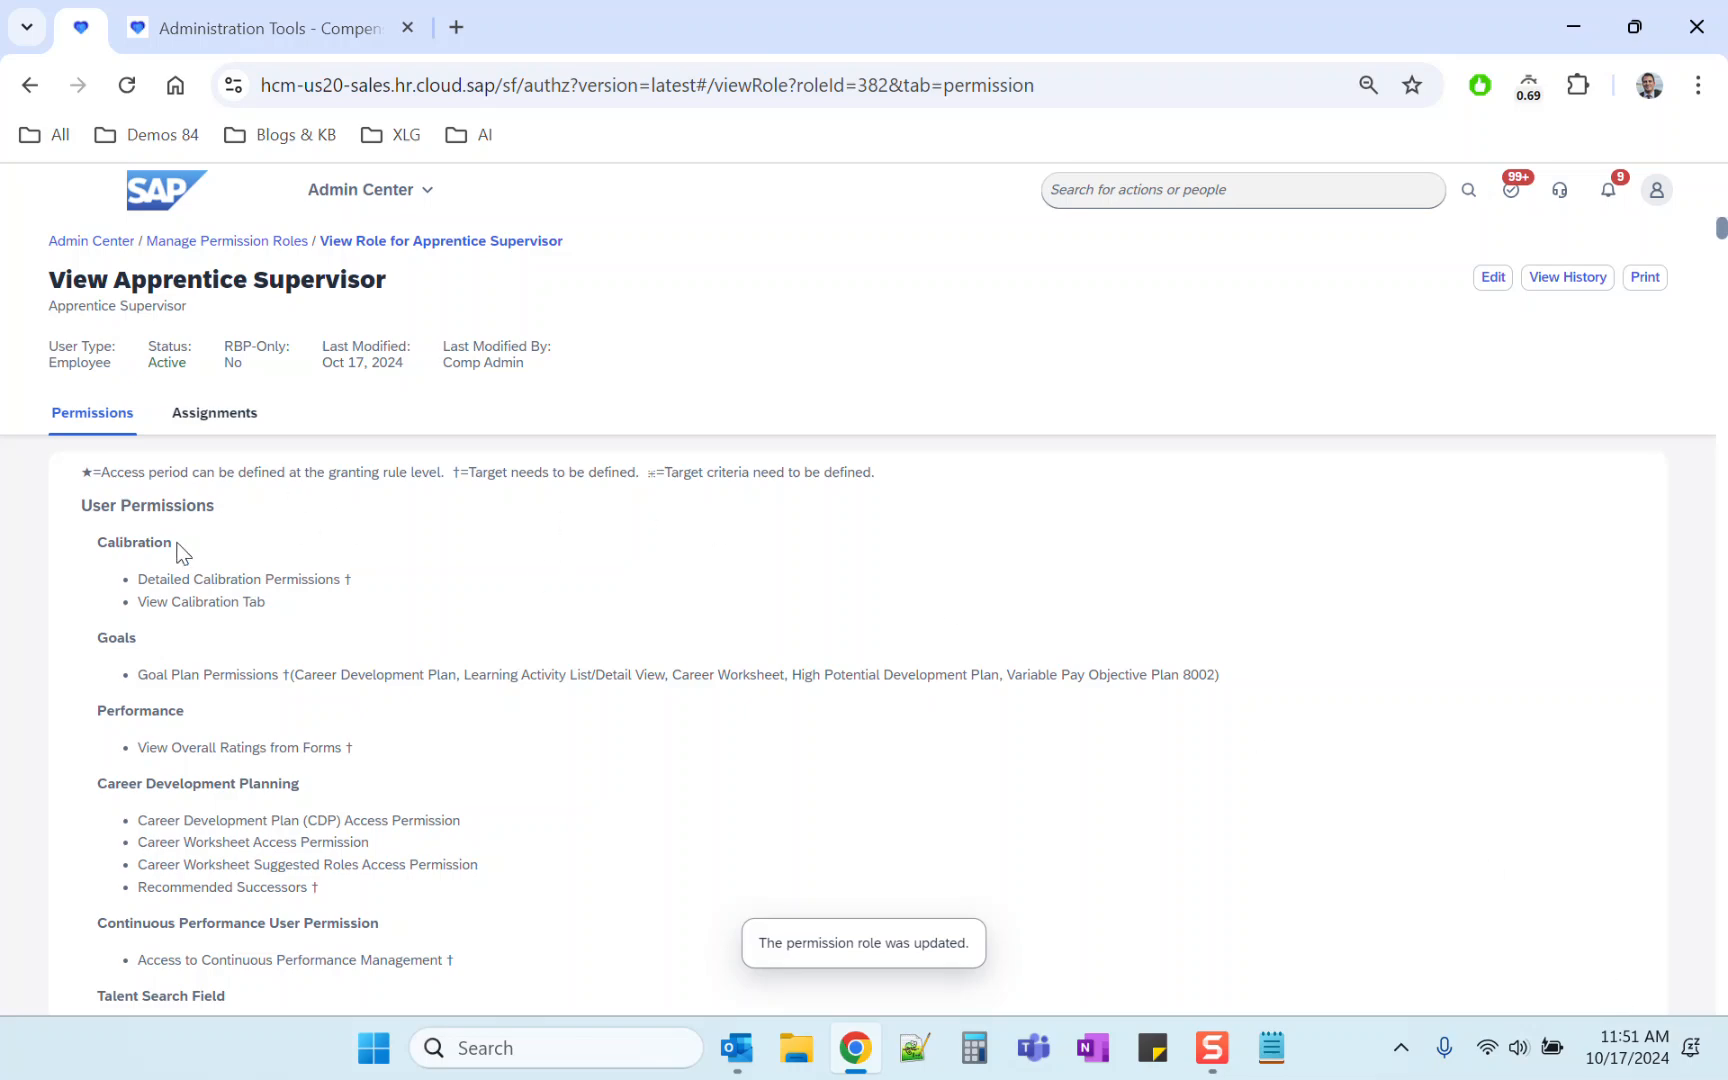
# Step: Reopen Role-Based Permissions based on Route Steps for Executive Review in the 2024 Salary Review plan
pyautogui.click(319, 26)
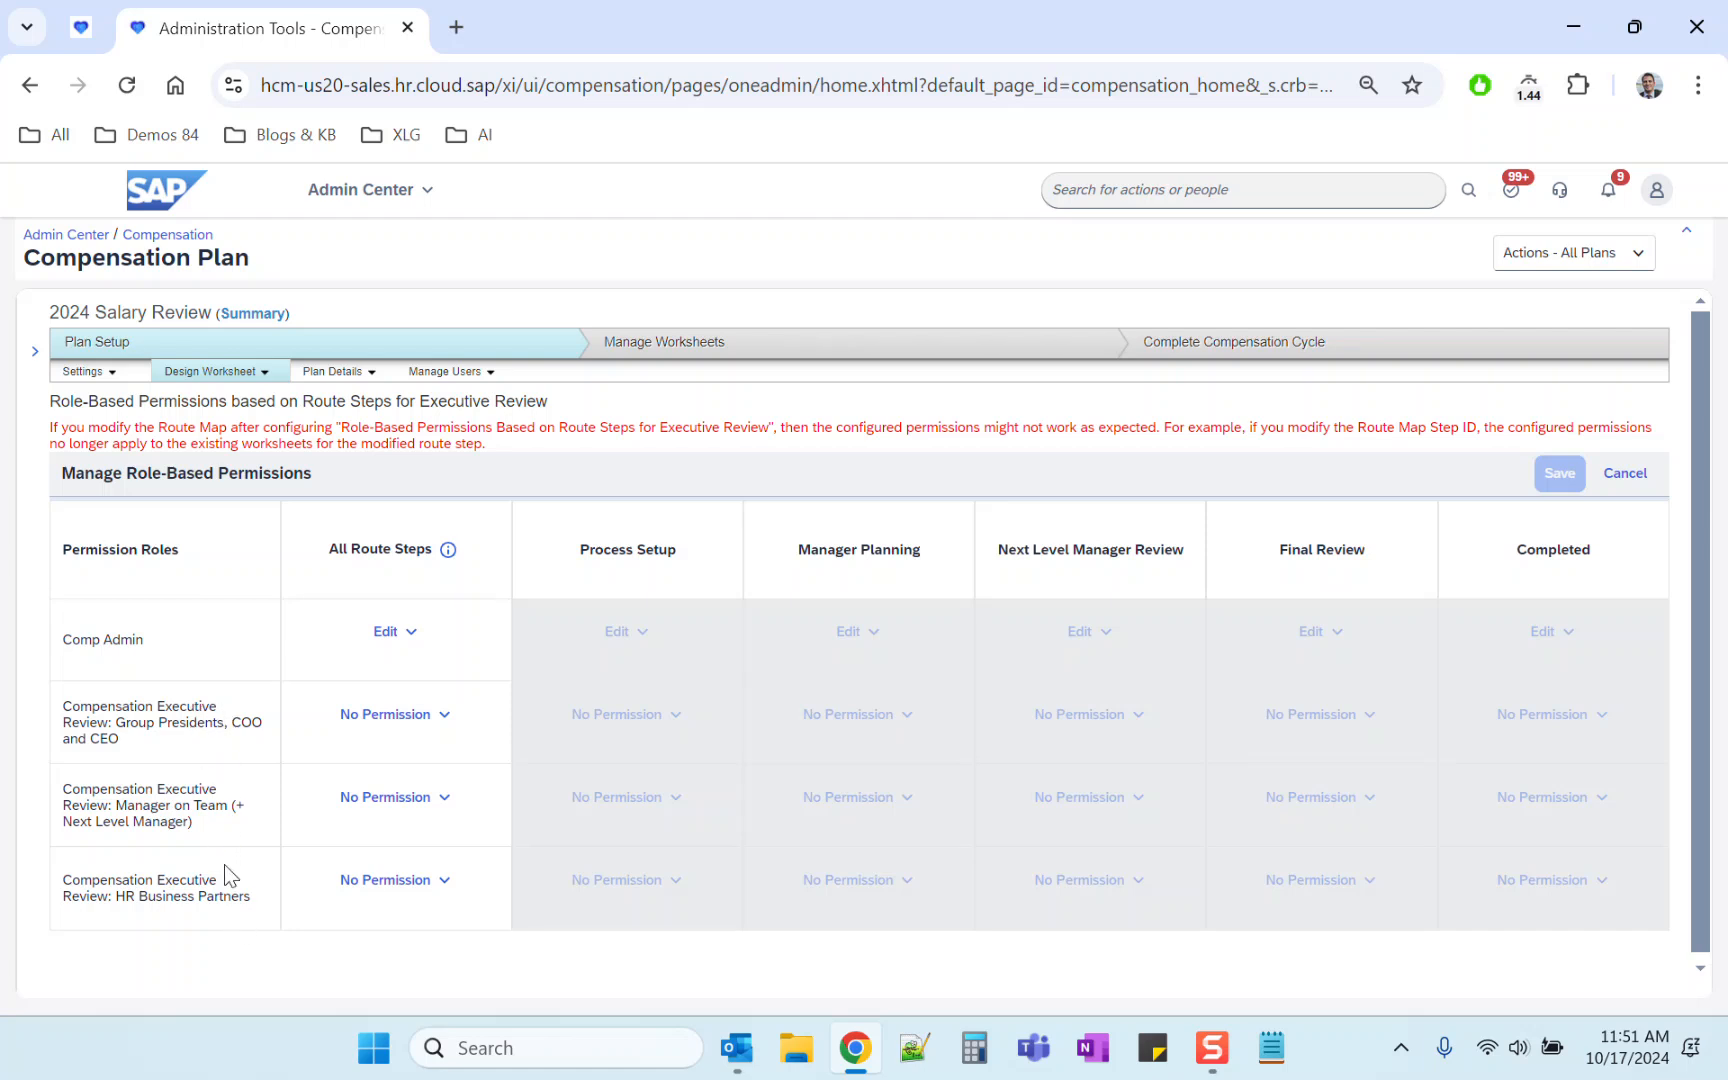
pyautogui.moveTo(58, 312); pyautogui.dragTo(166, 306)
pyautogui.click(203, 307)
pyautogui.click(340, 372)
pyautogui.click(350, 406)
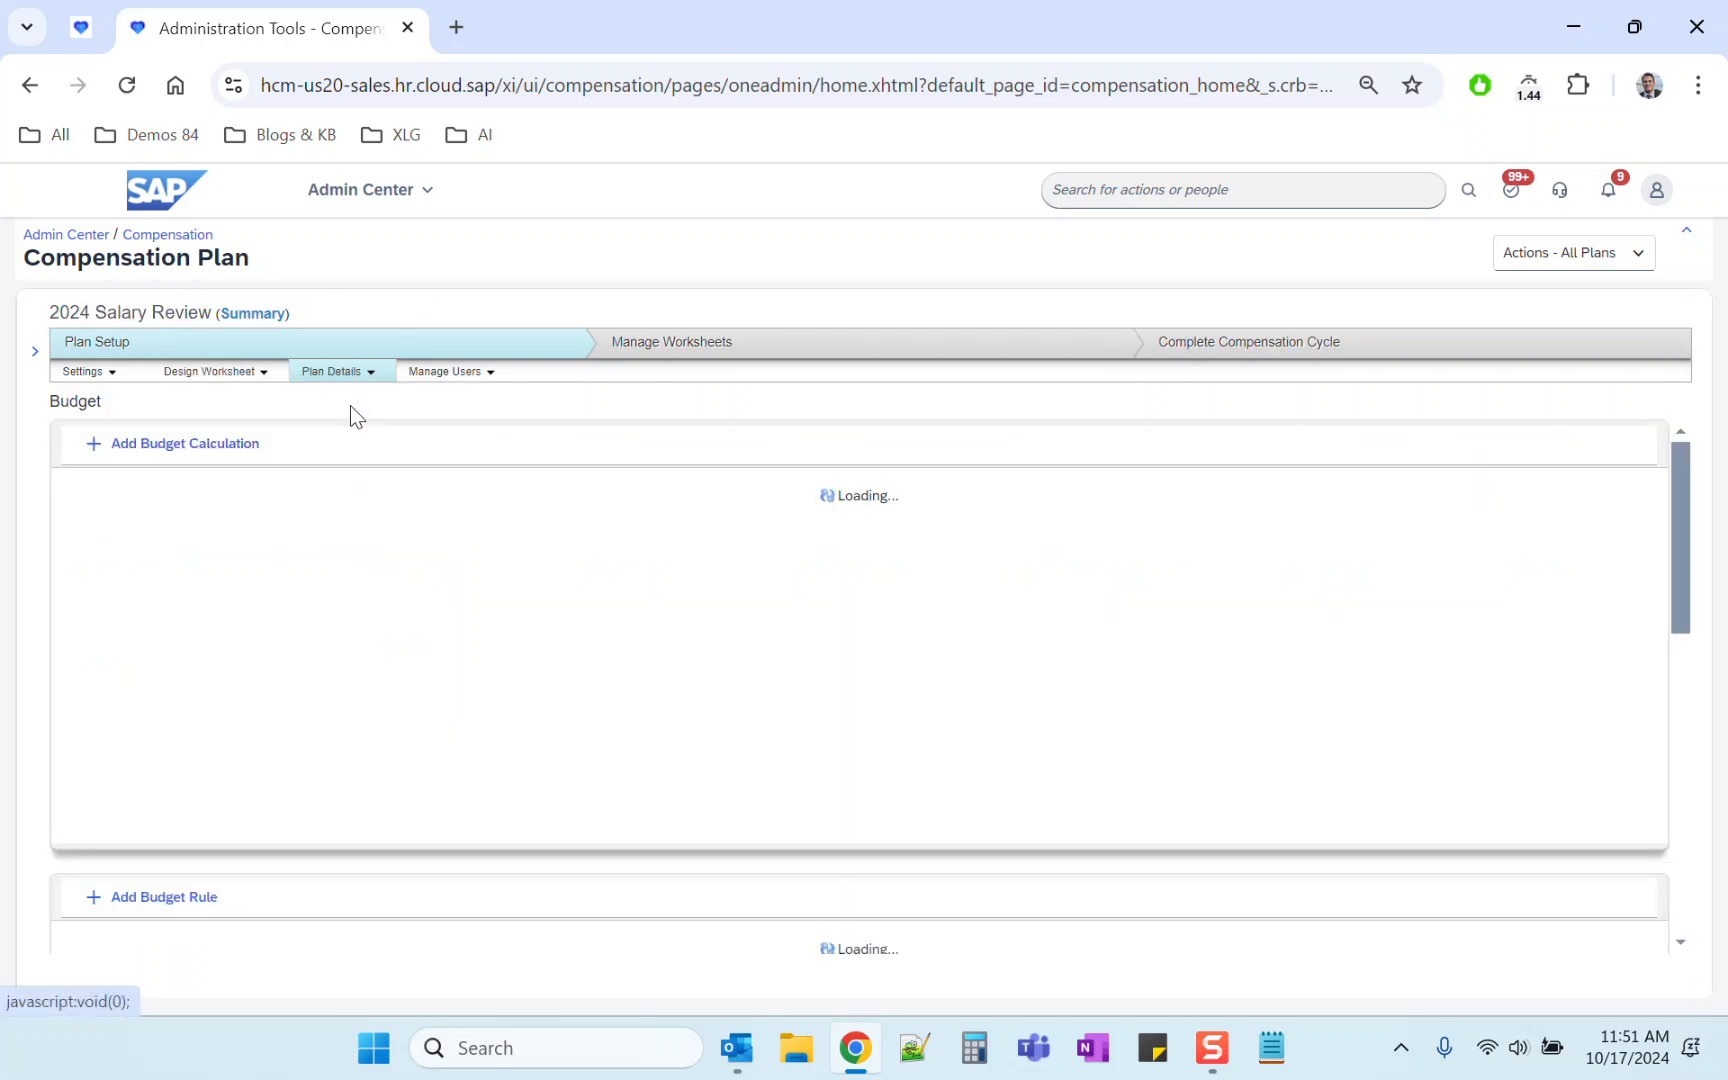
pyautogui.click(205, 373)
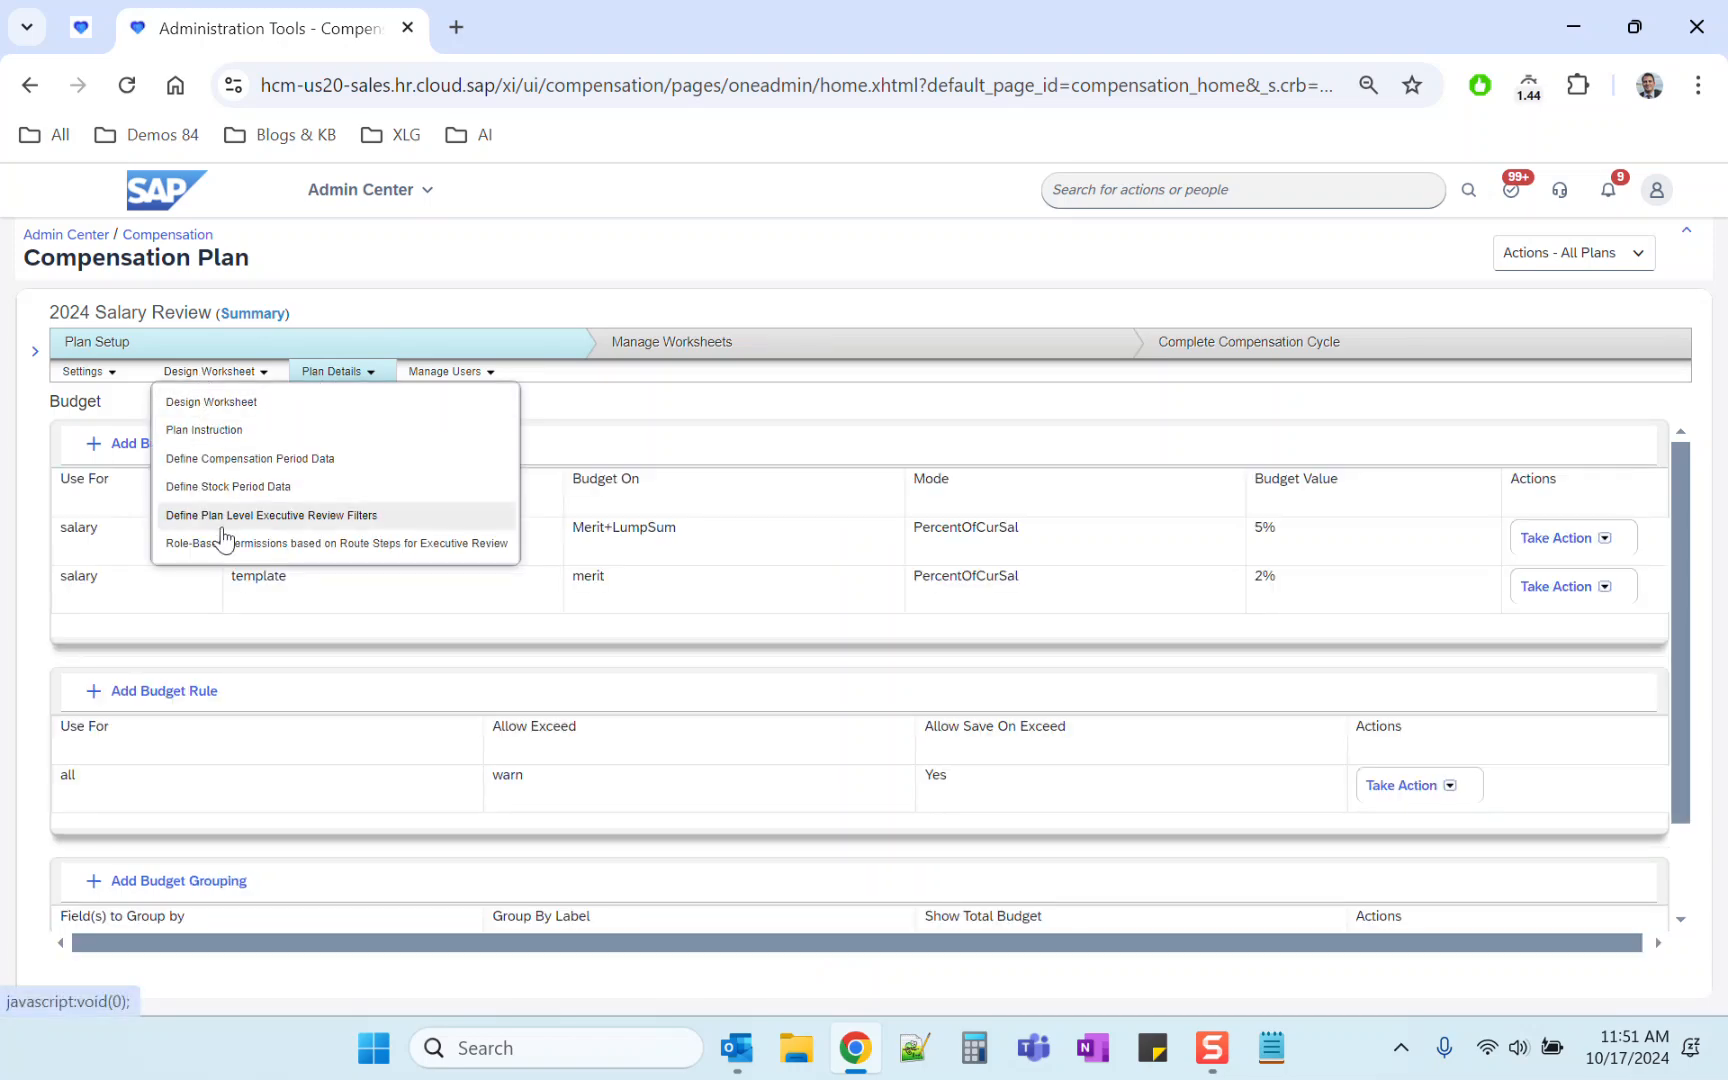
pyautogui.click(218, 546)
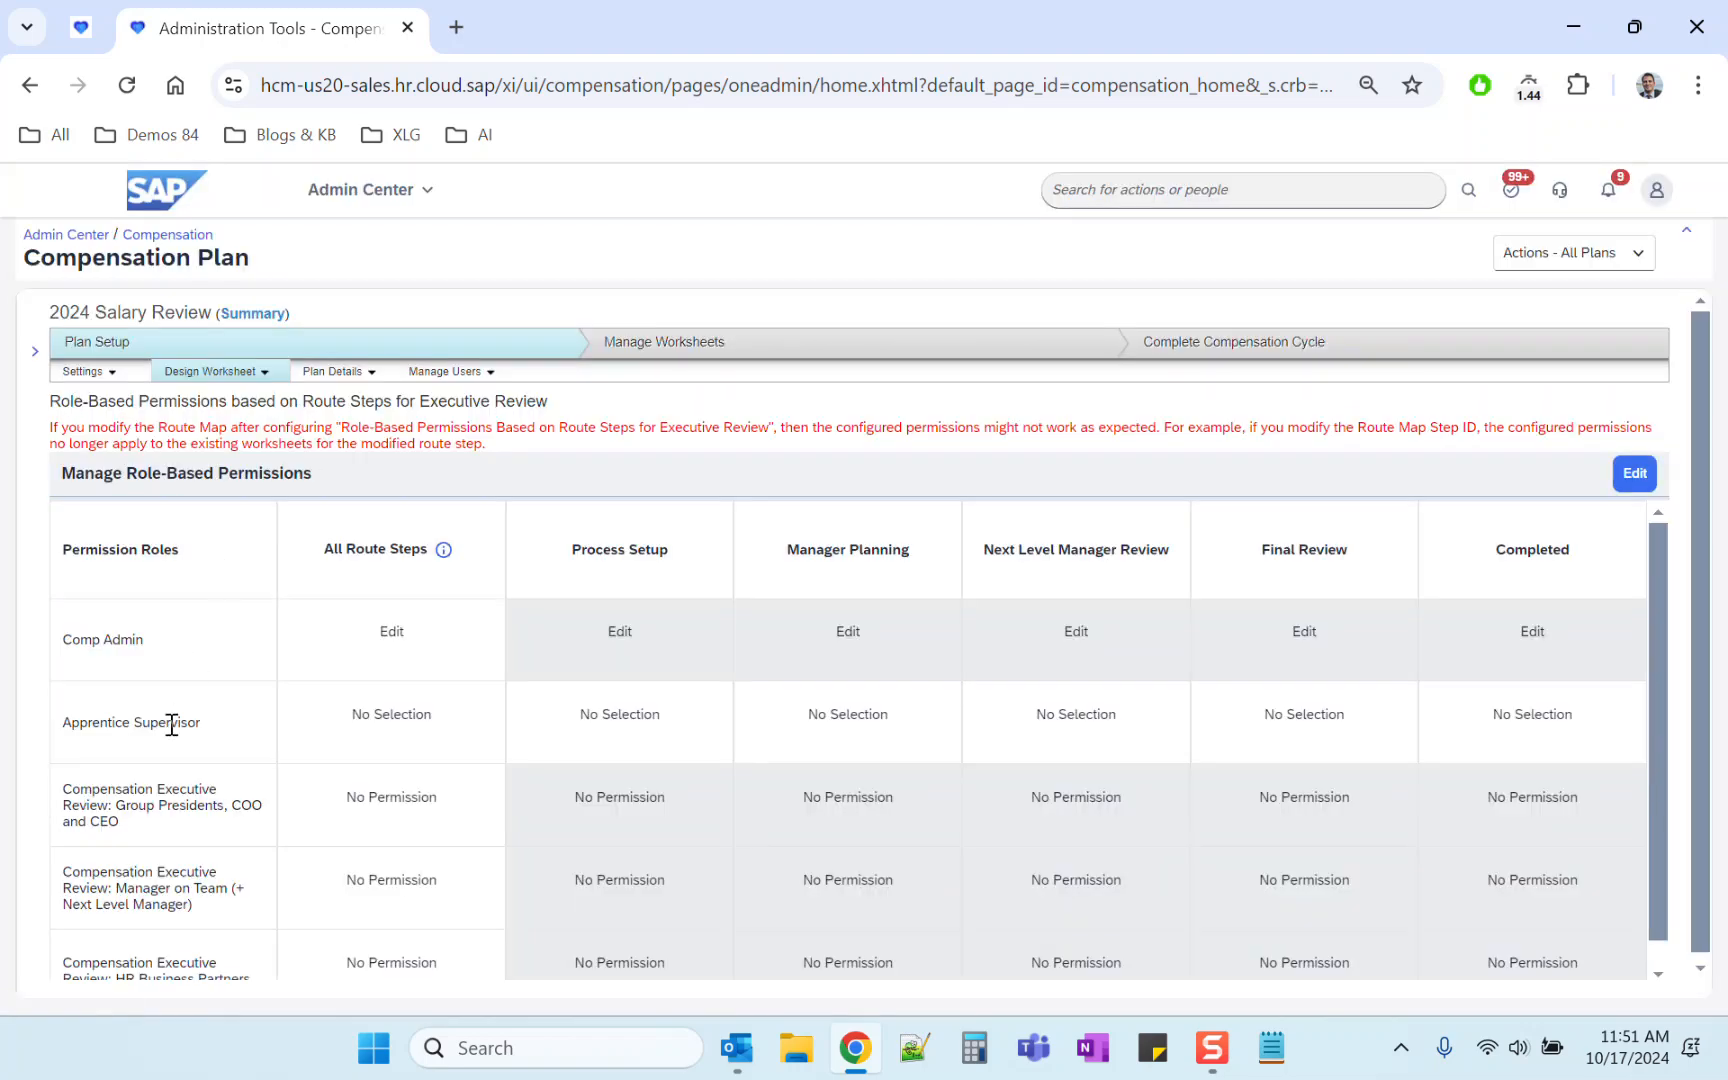
# Step: Open the Apprentice Supervisor role for editing again
pyautogui.tripleClick(140, 723)
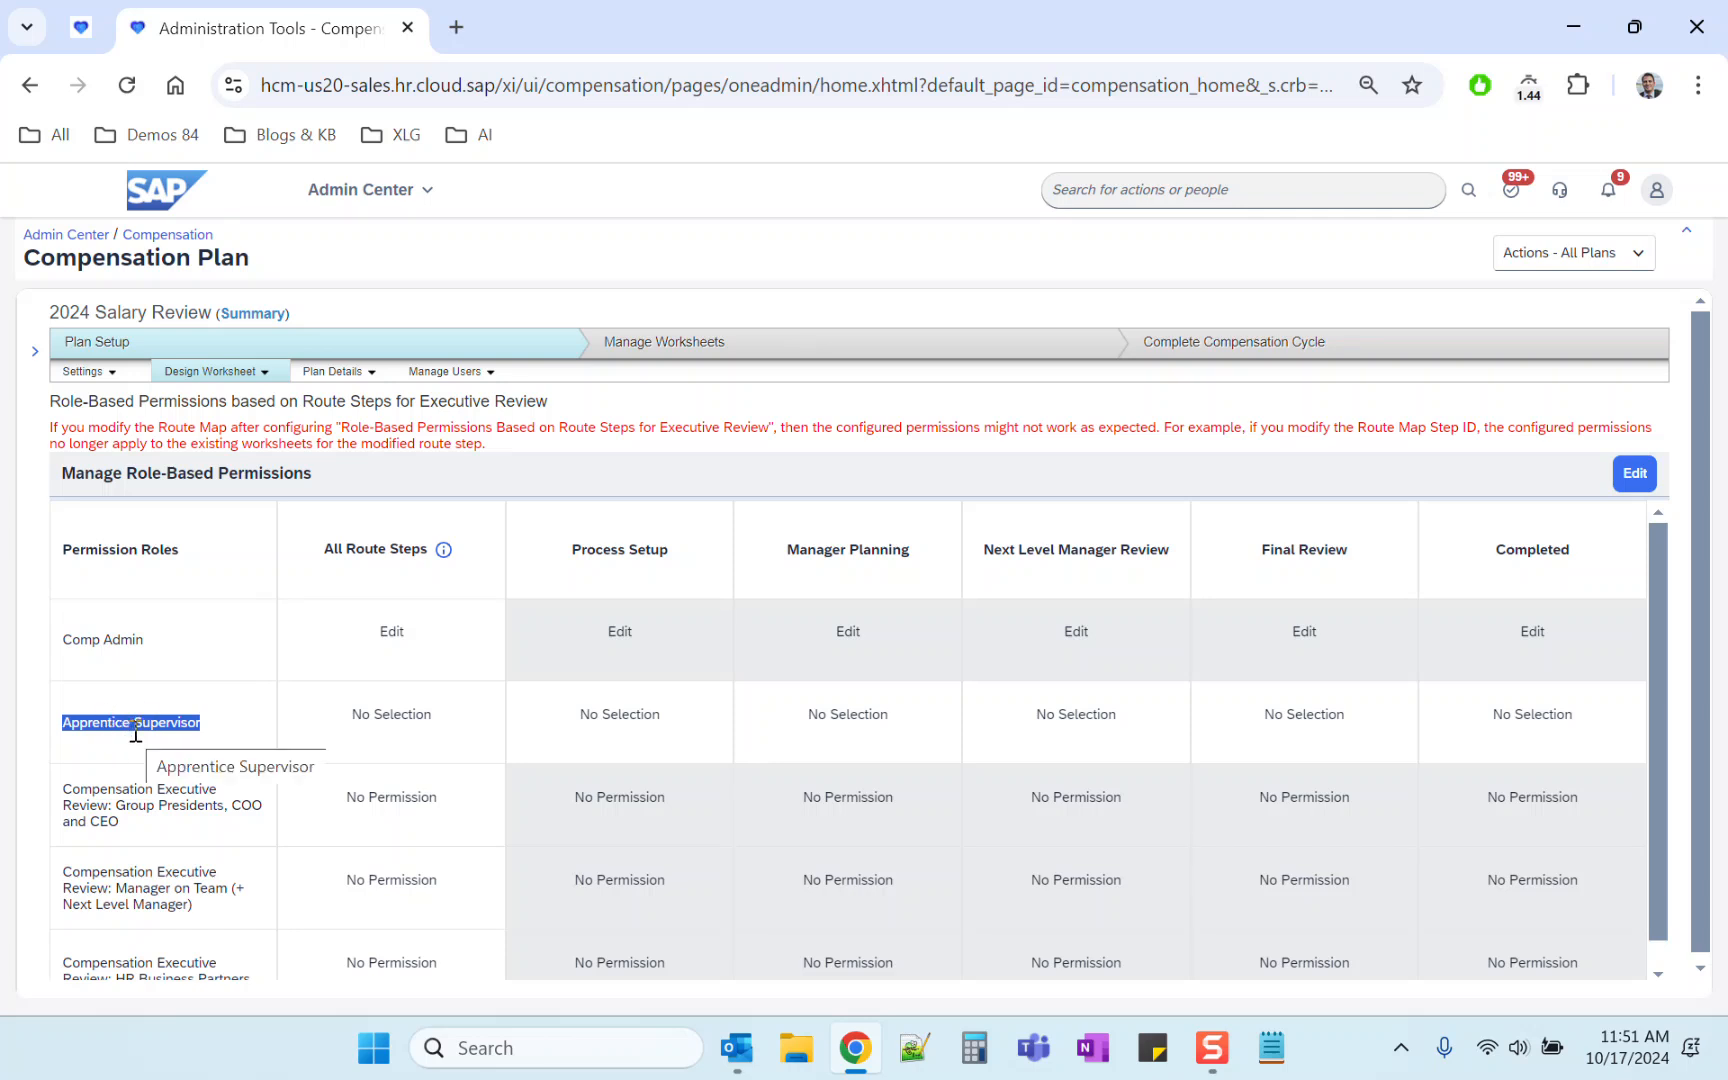
pyautogui.click(136, 735)
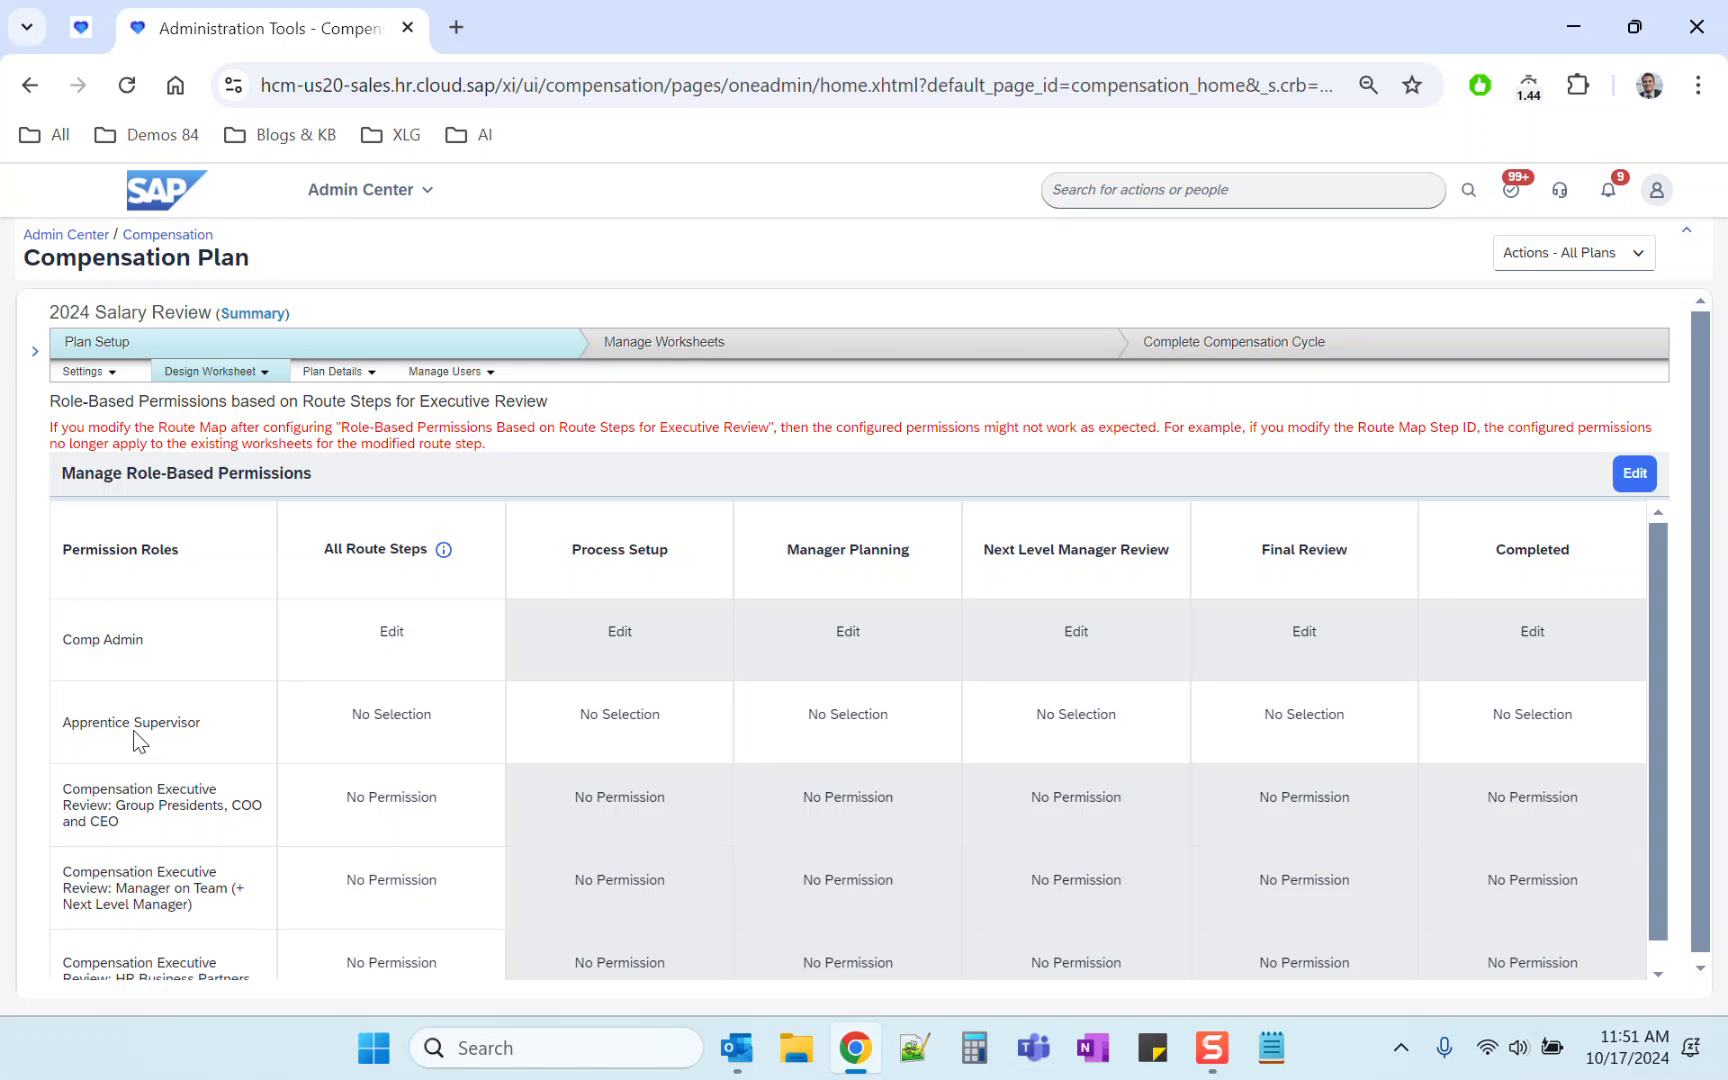
pyautogui.click(81, 27)
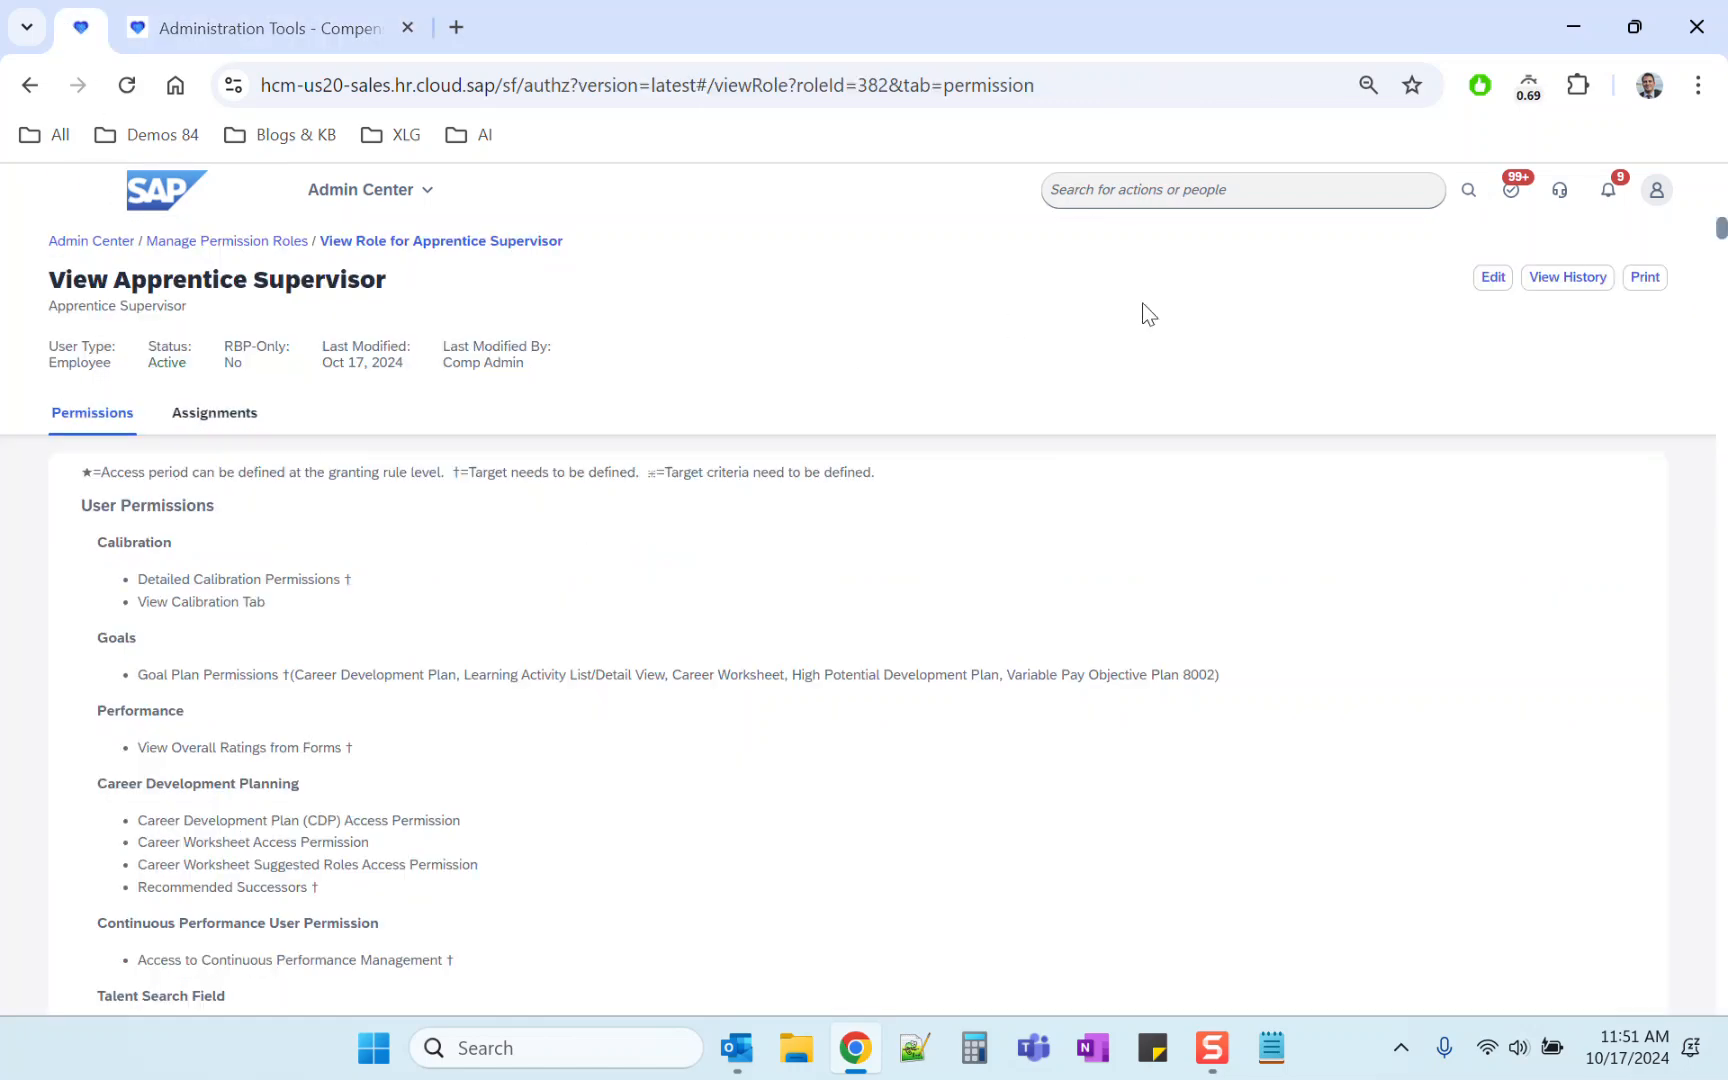
pyautogui.click(1494, 279)
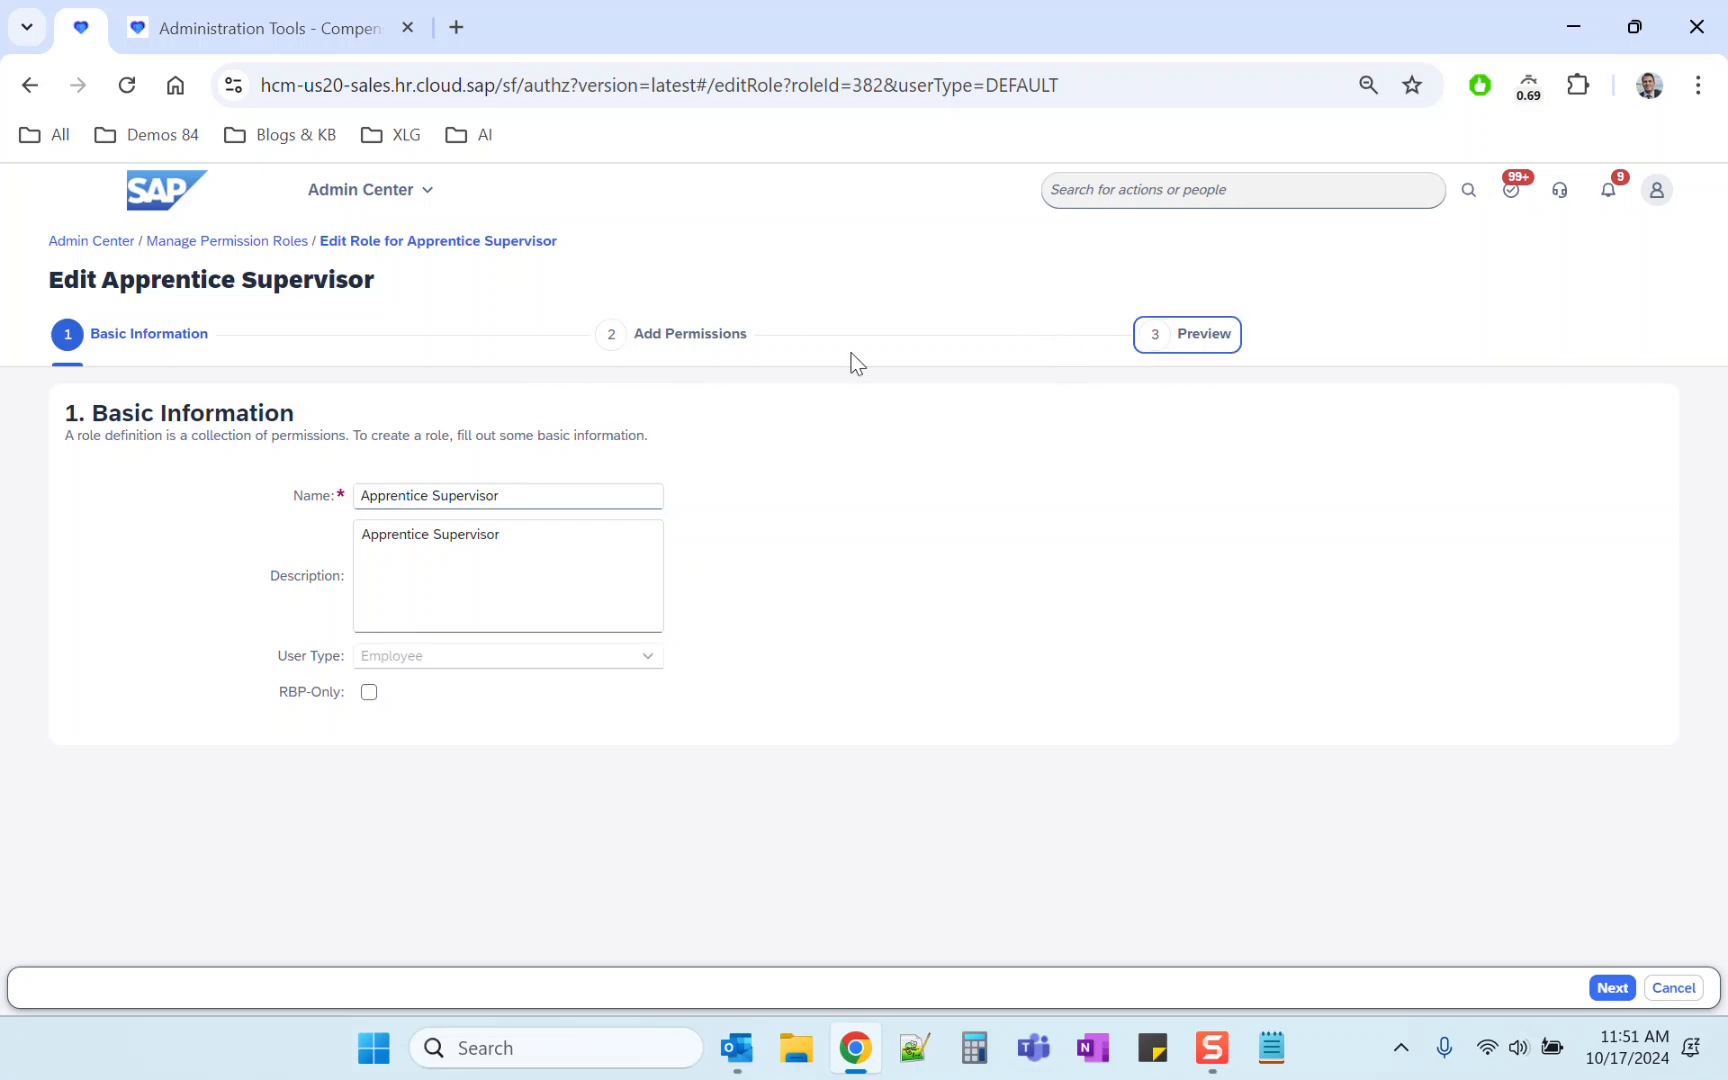
# Step: Continue through the Apprentice Supervisor role's permissions and save the role
pyautogui.click(1607, 990)
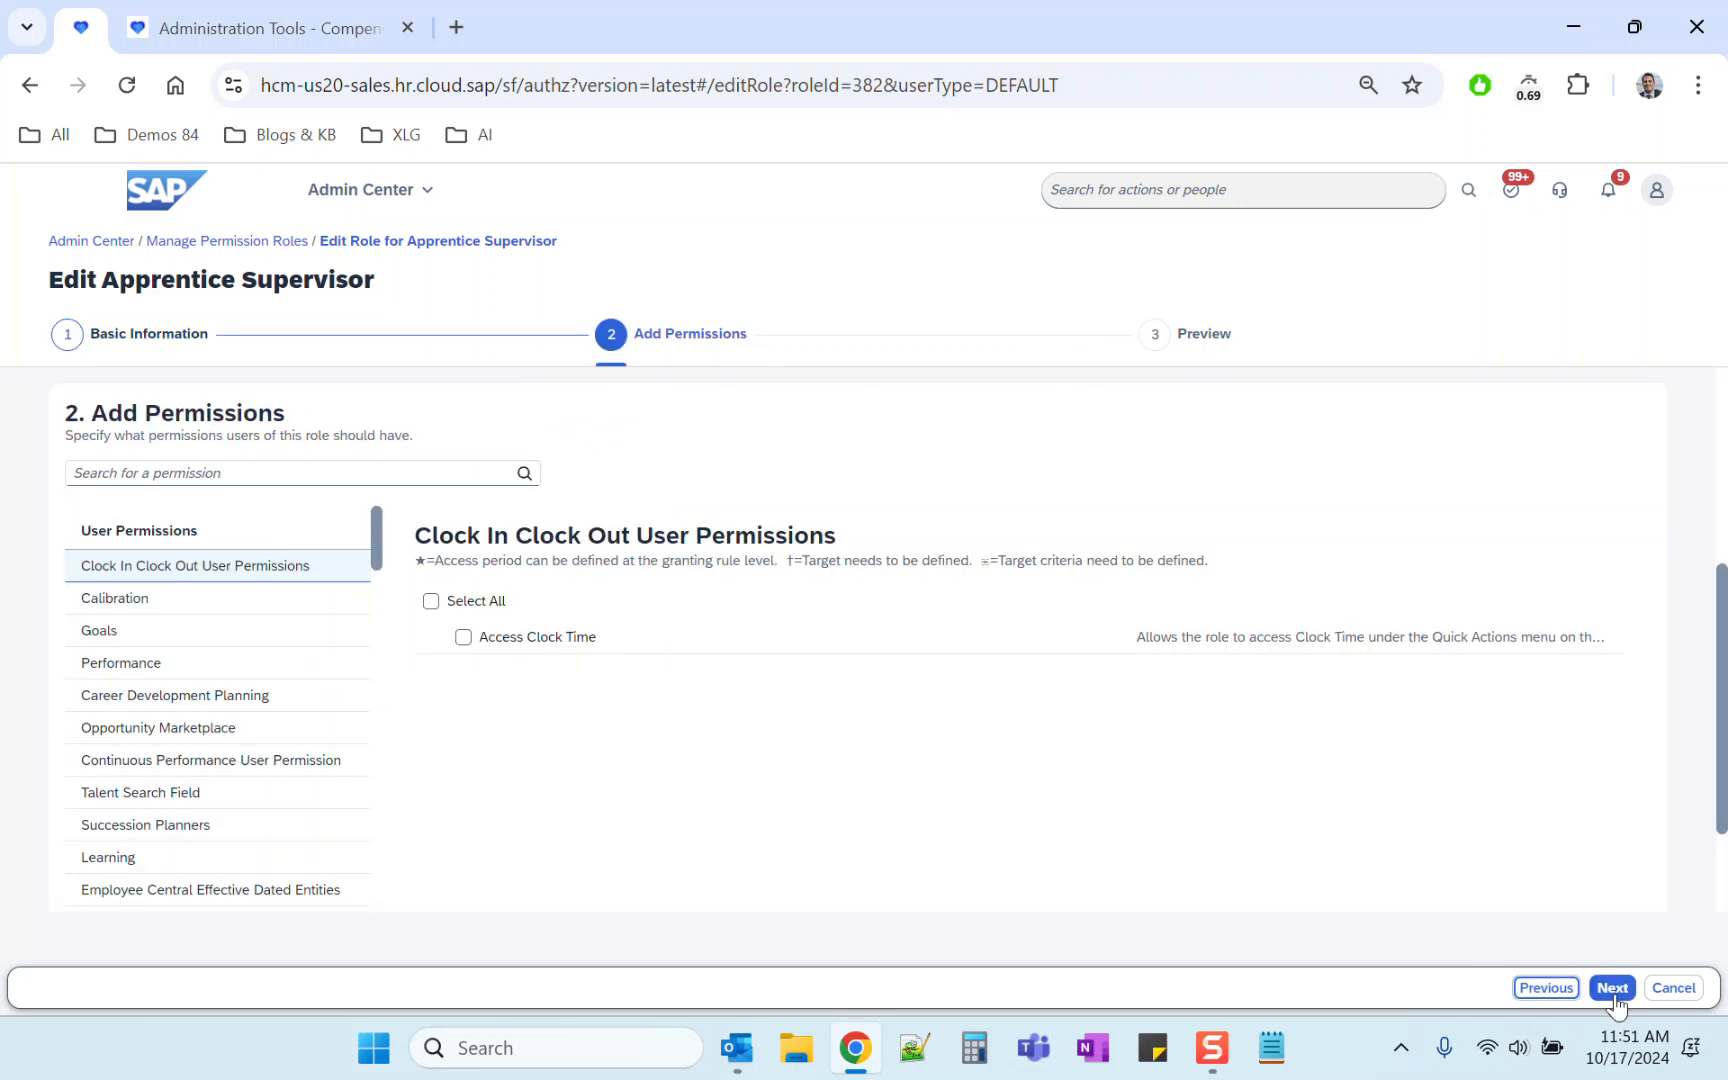
pyautogui.moveTo(373, 540); pyautogui.dragTo(374, 638)
pyautogui.scroll(4, 374, 637)
pyautogui.click(278, 686)
pyautogui.click(431, 600)
pyautogui.click(1611, 988)
pyautogui.click(1610, 988)
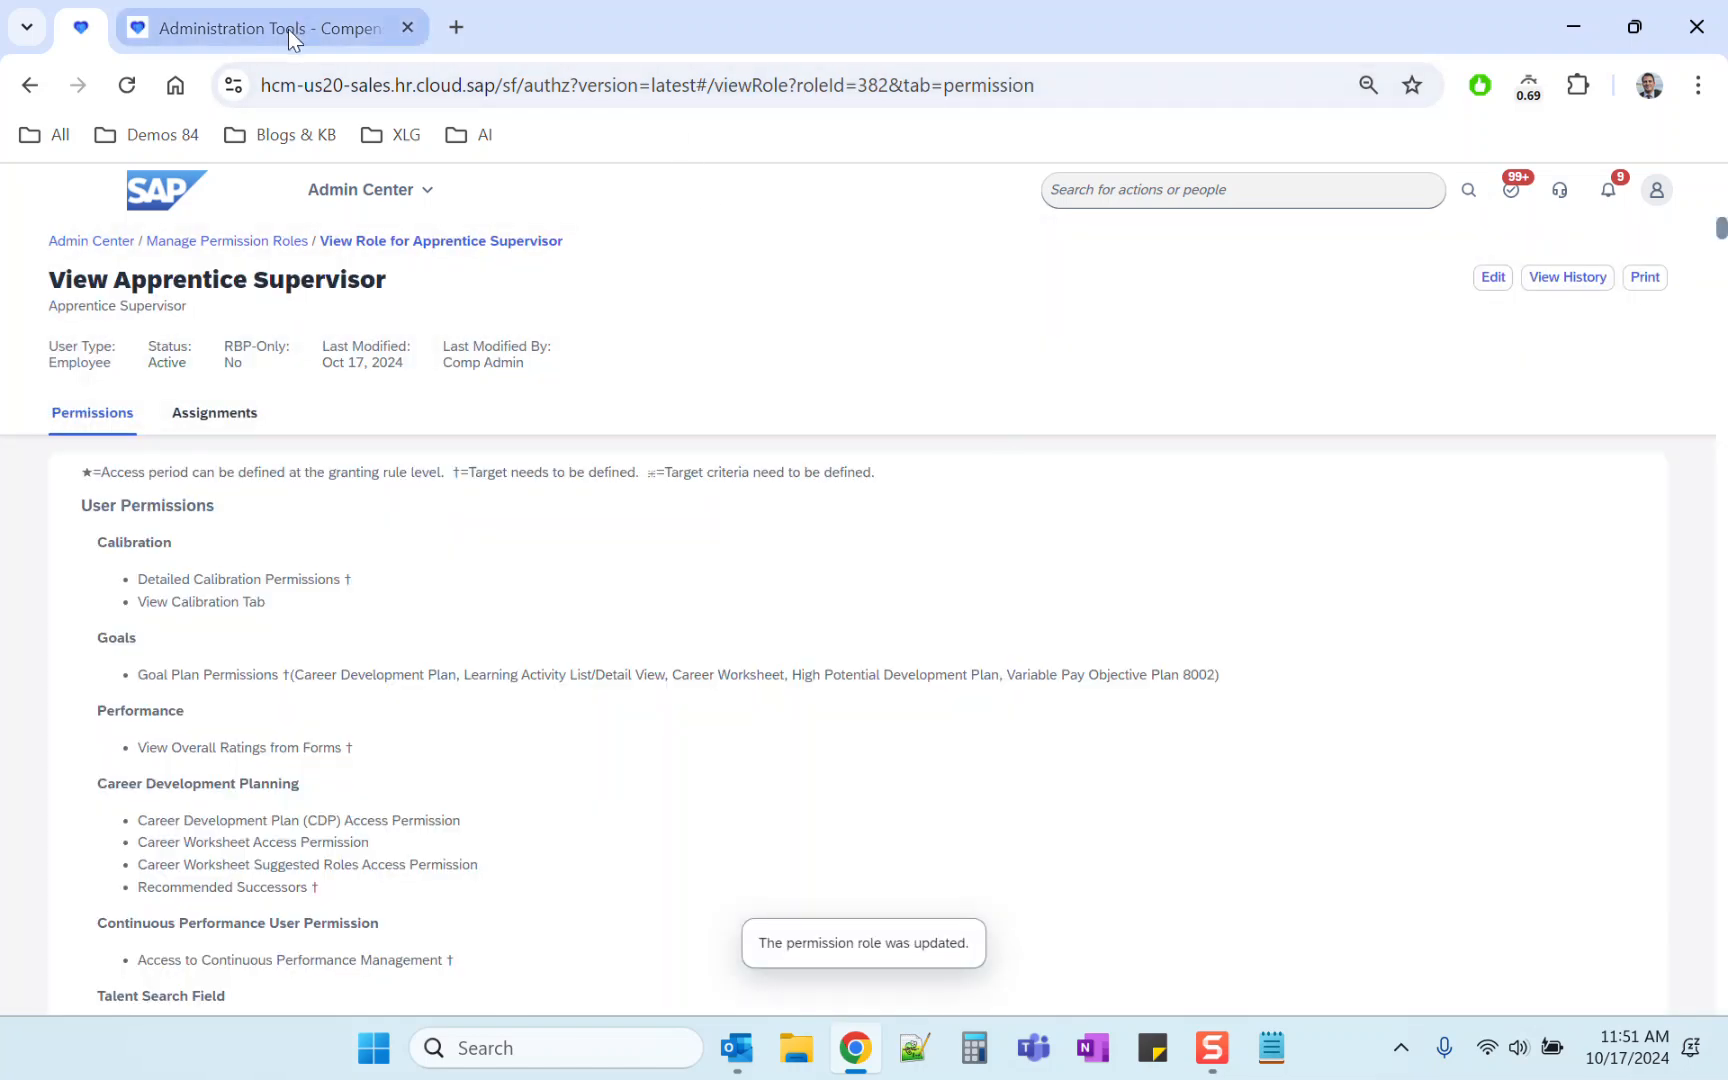
# Step: Return to the plan tab and reload Role-Based Permissions based on Route Steps for Executive Review
pyautogui.click(288, 28)
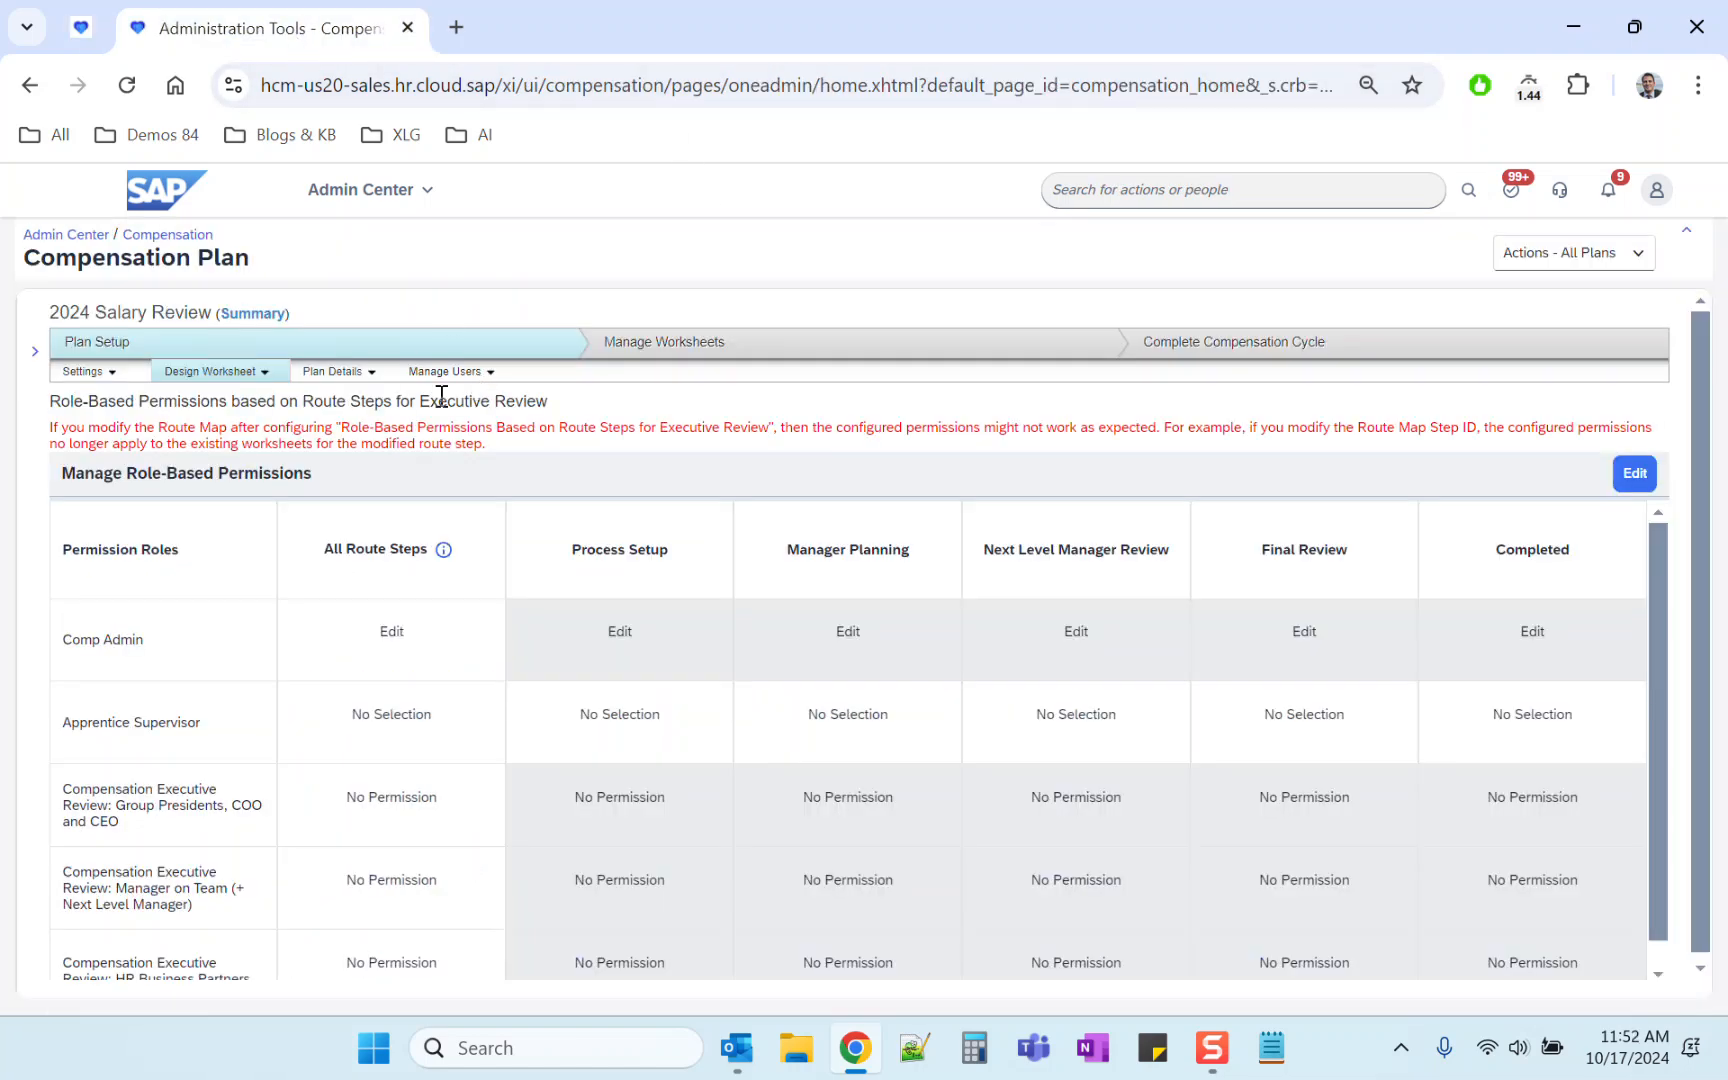
pyautogui.click(315, 372)
pyautogui.click(335, 398)
pyautogui.click(215, 374)
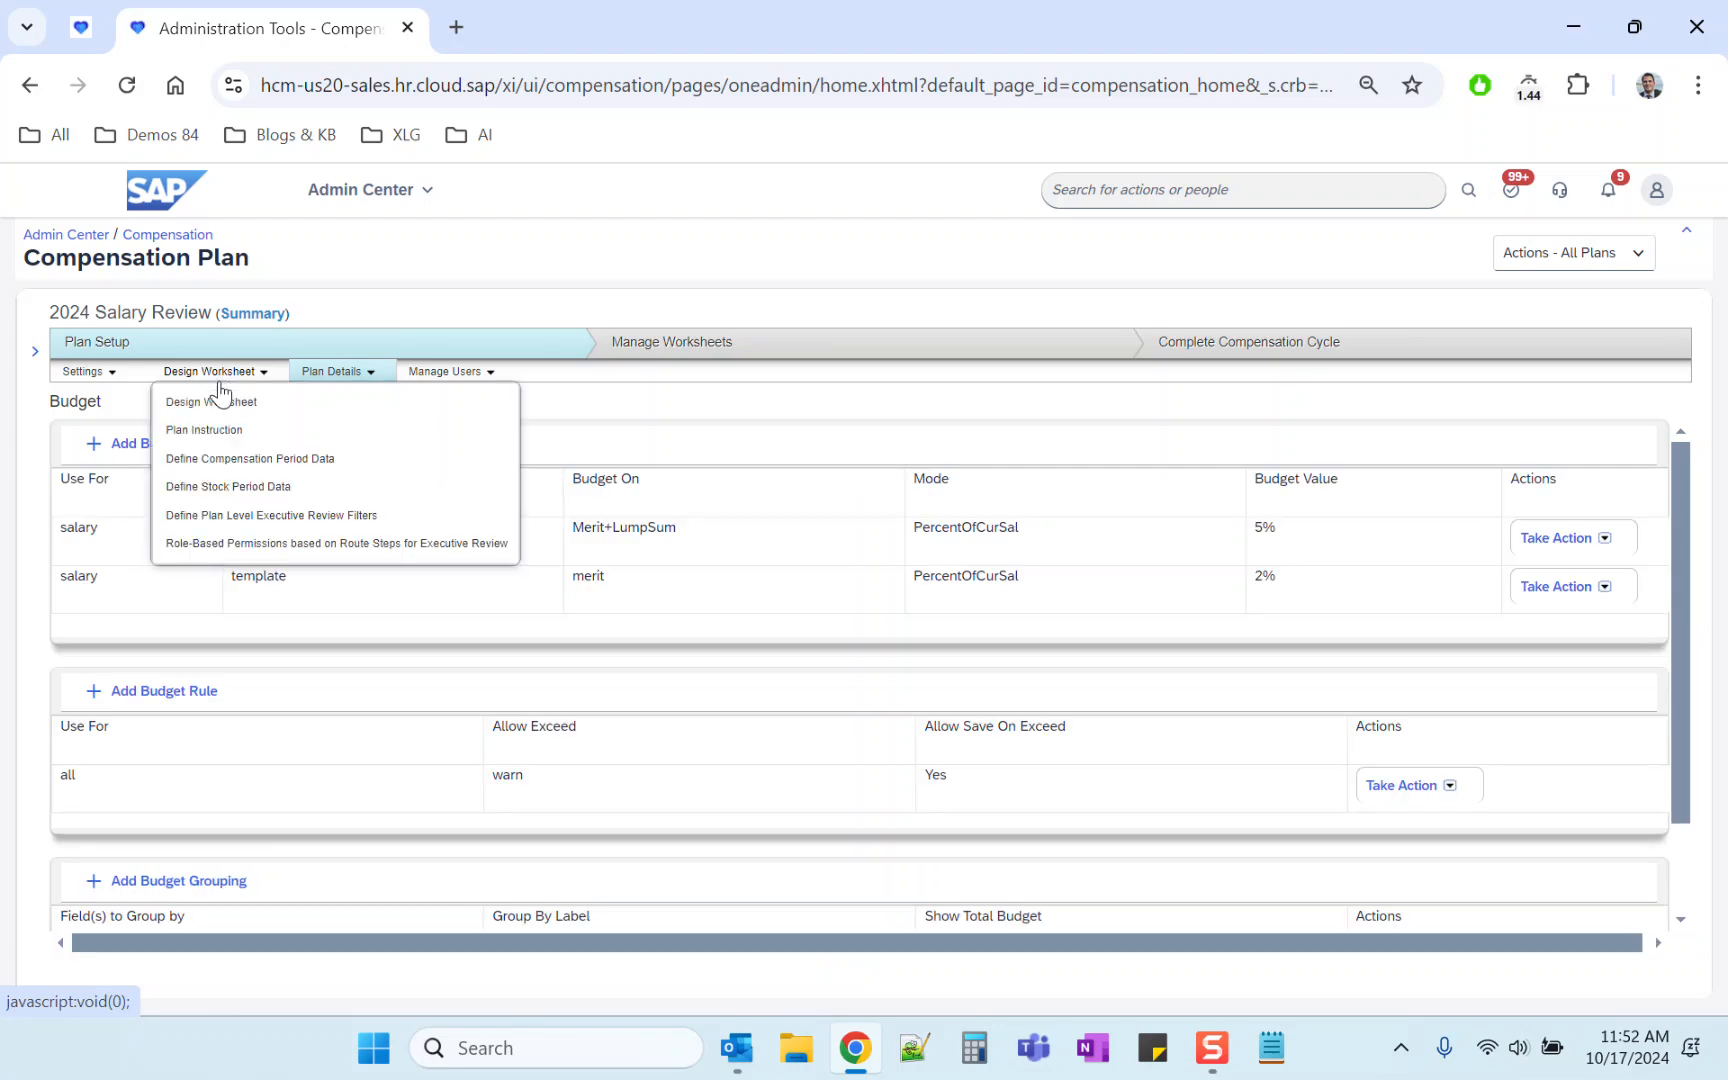
pyautogui.click(208, 546)
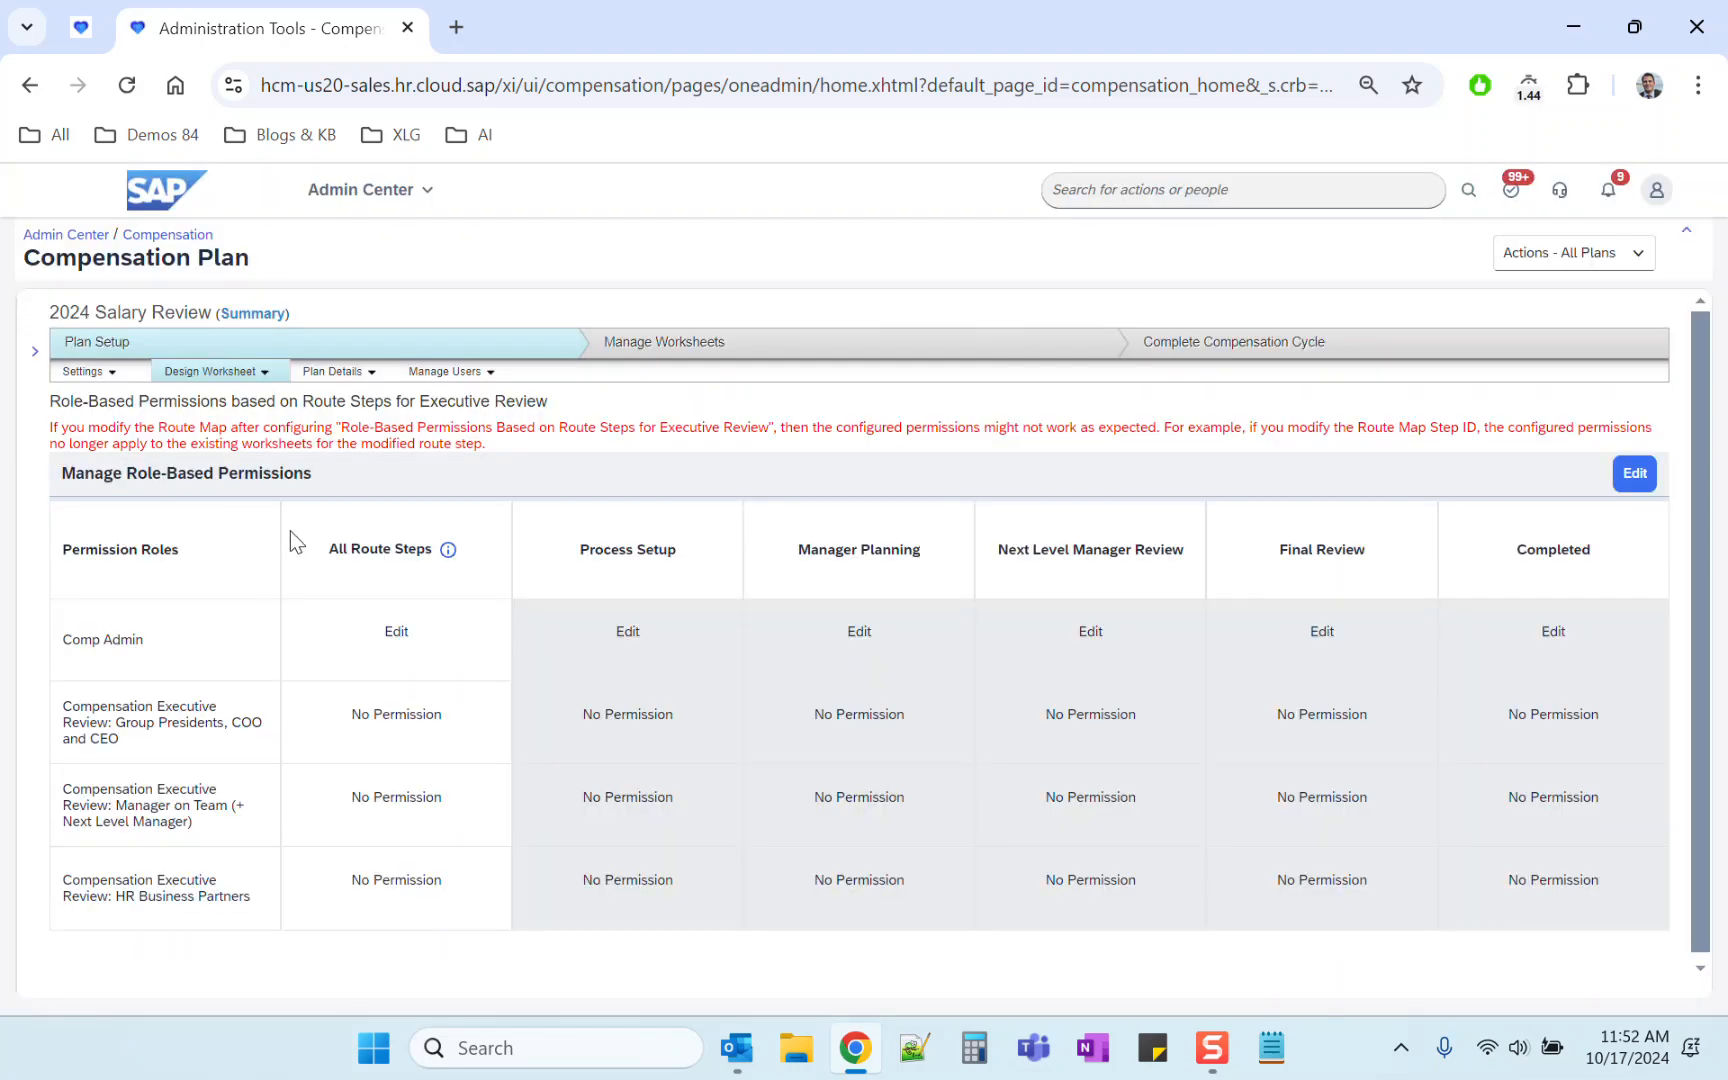
# Step: Review the 2024 Salary Review plan summary, including plan status and route map progress
pyautogui.scroll(-1, 1697, 645)
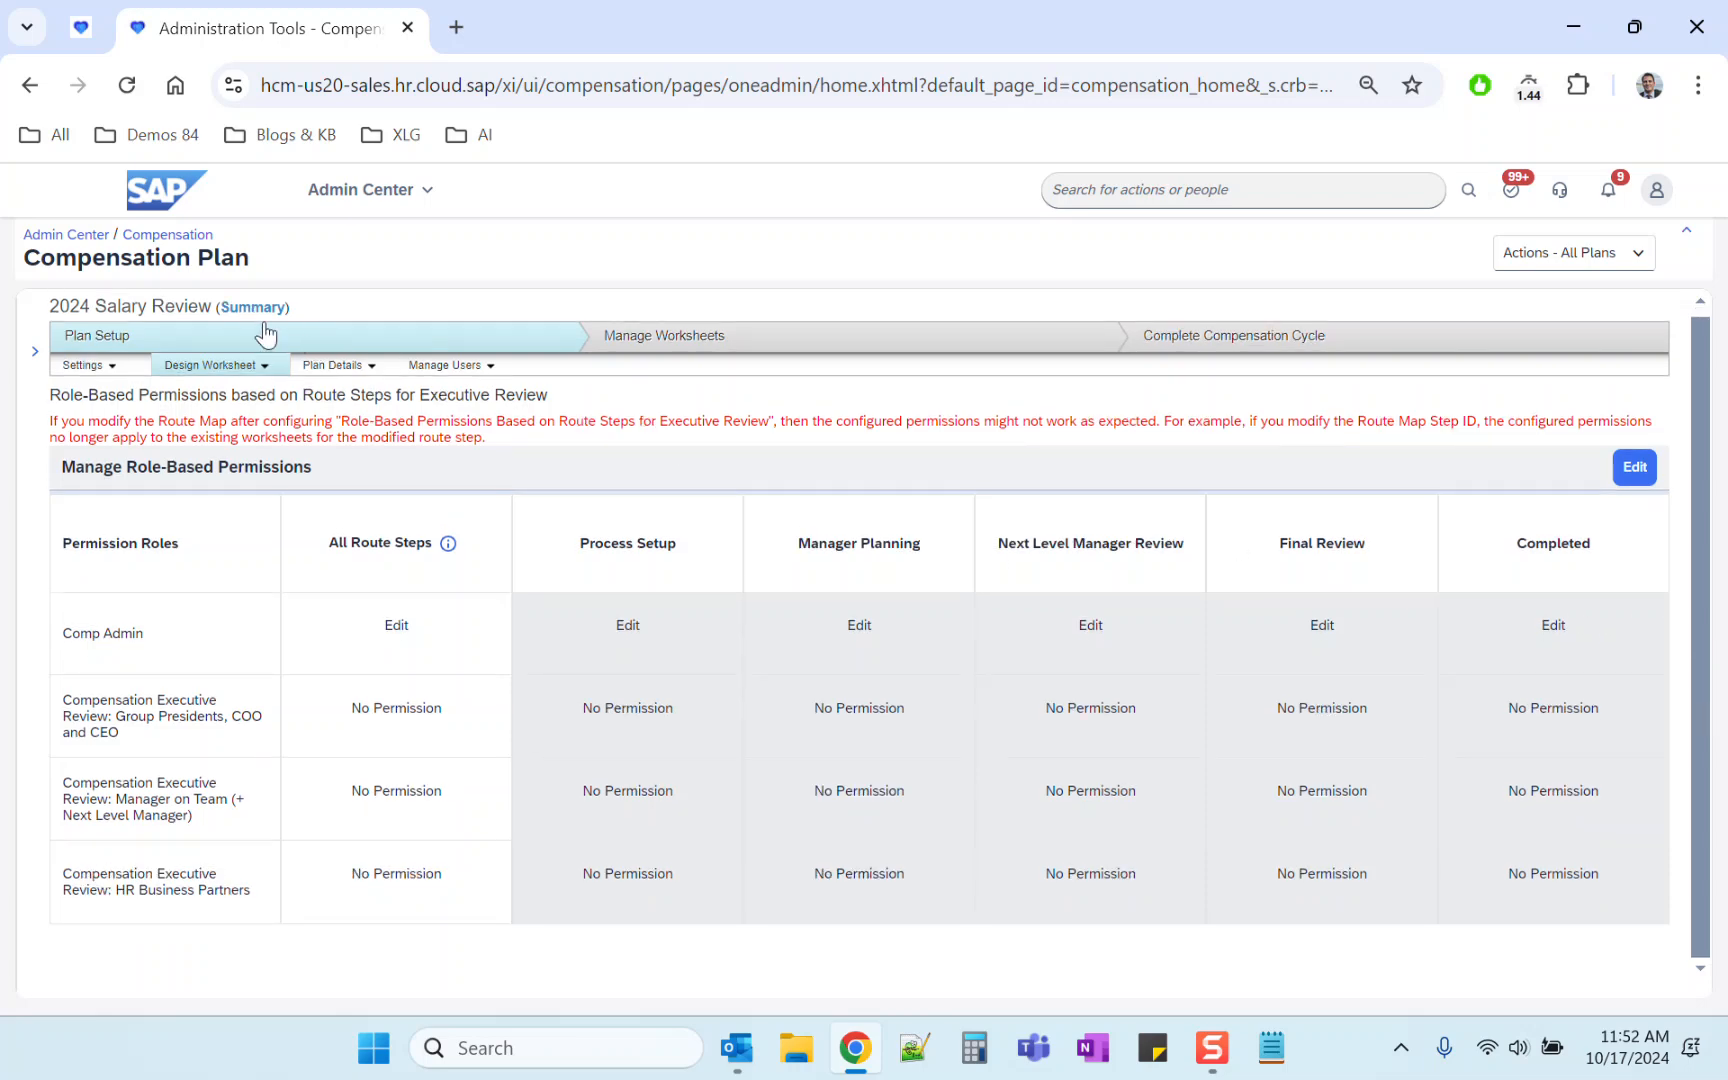
pyautogui.moveTo(50, 306); pyautogui.dragTo(210, 310)
pyautogui.click(253, 316)
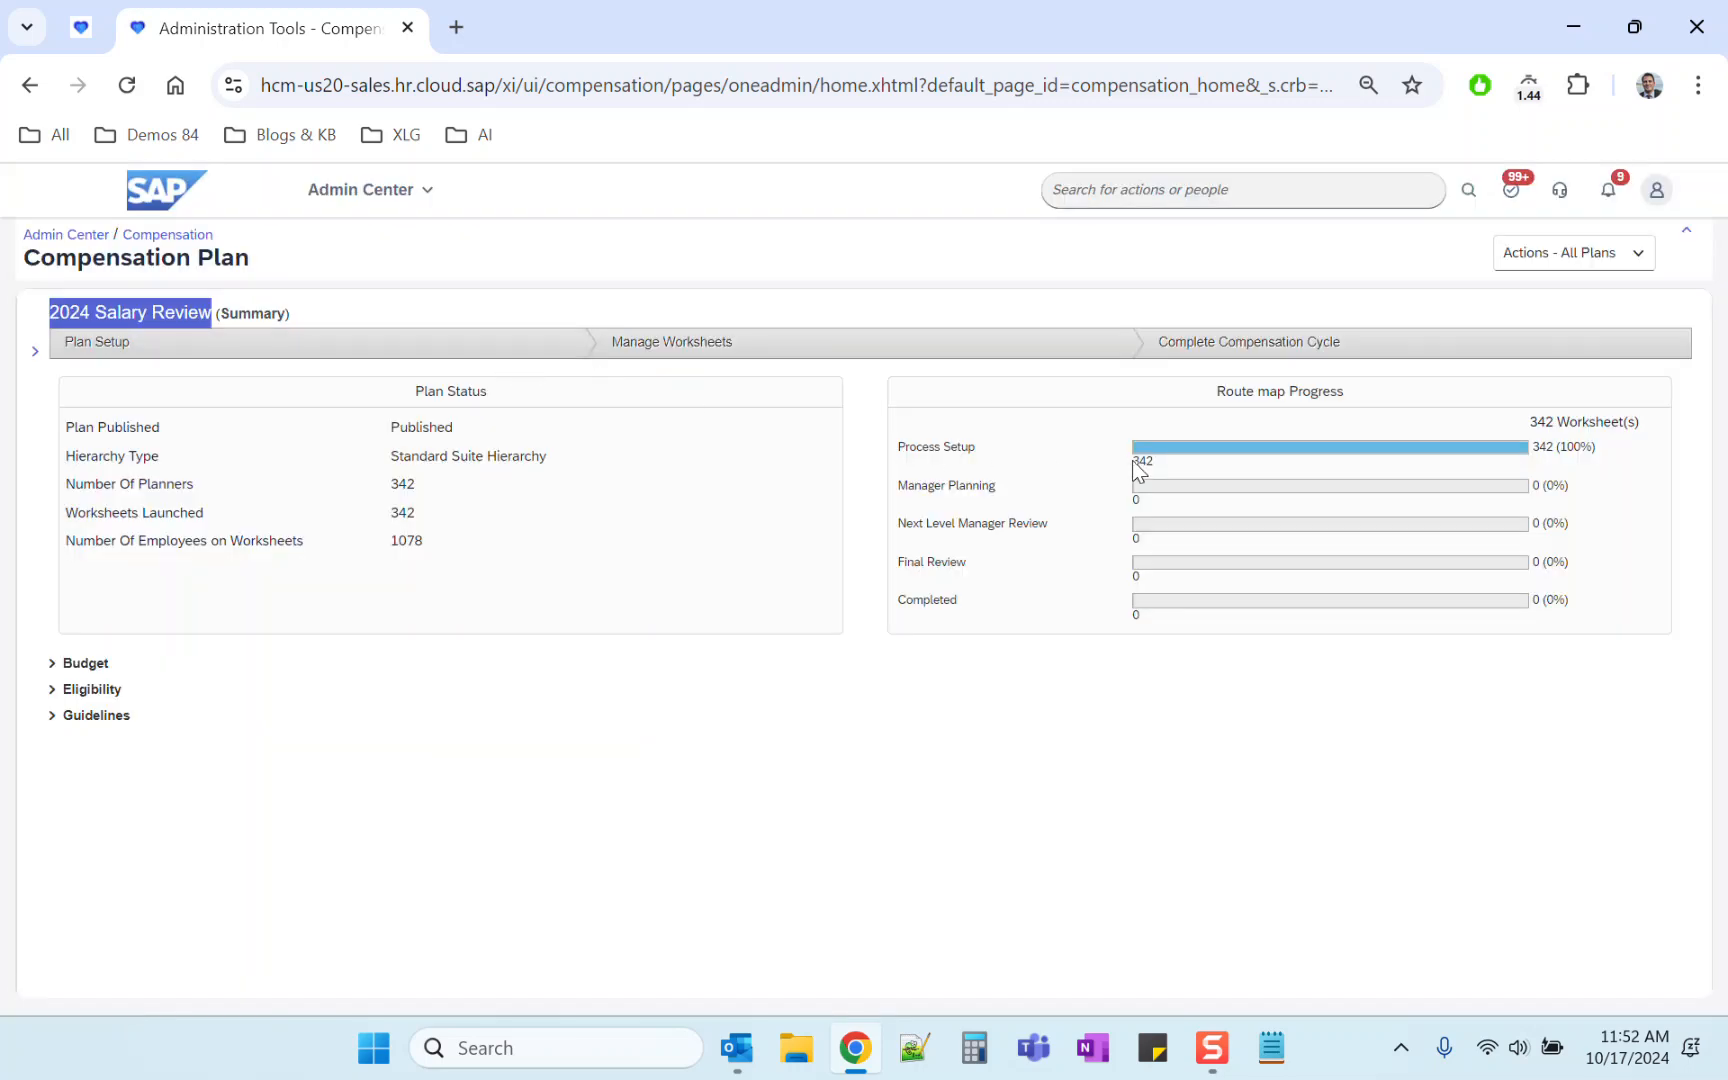
pyautogui.moveTo(1134, 462); pyautogui.dragTo(1150, 461)
pyautogui.moveTo(388, 540); pyautogui.dragTo(424, 541)
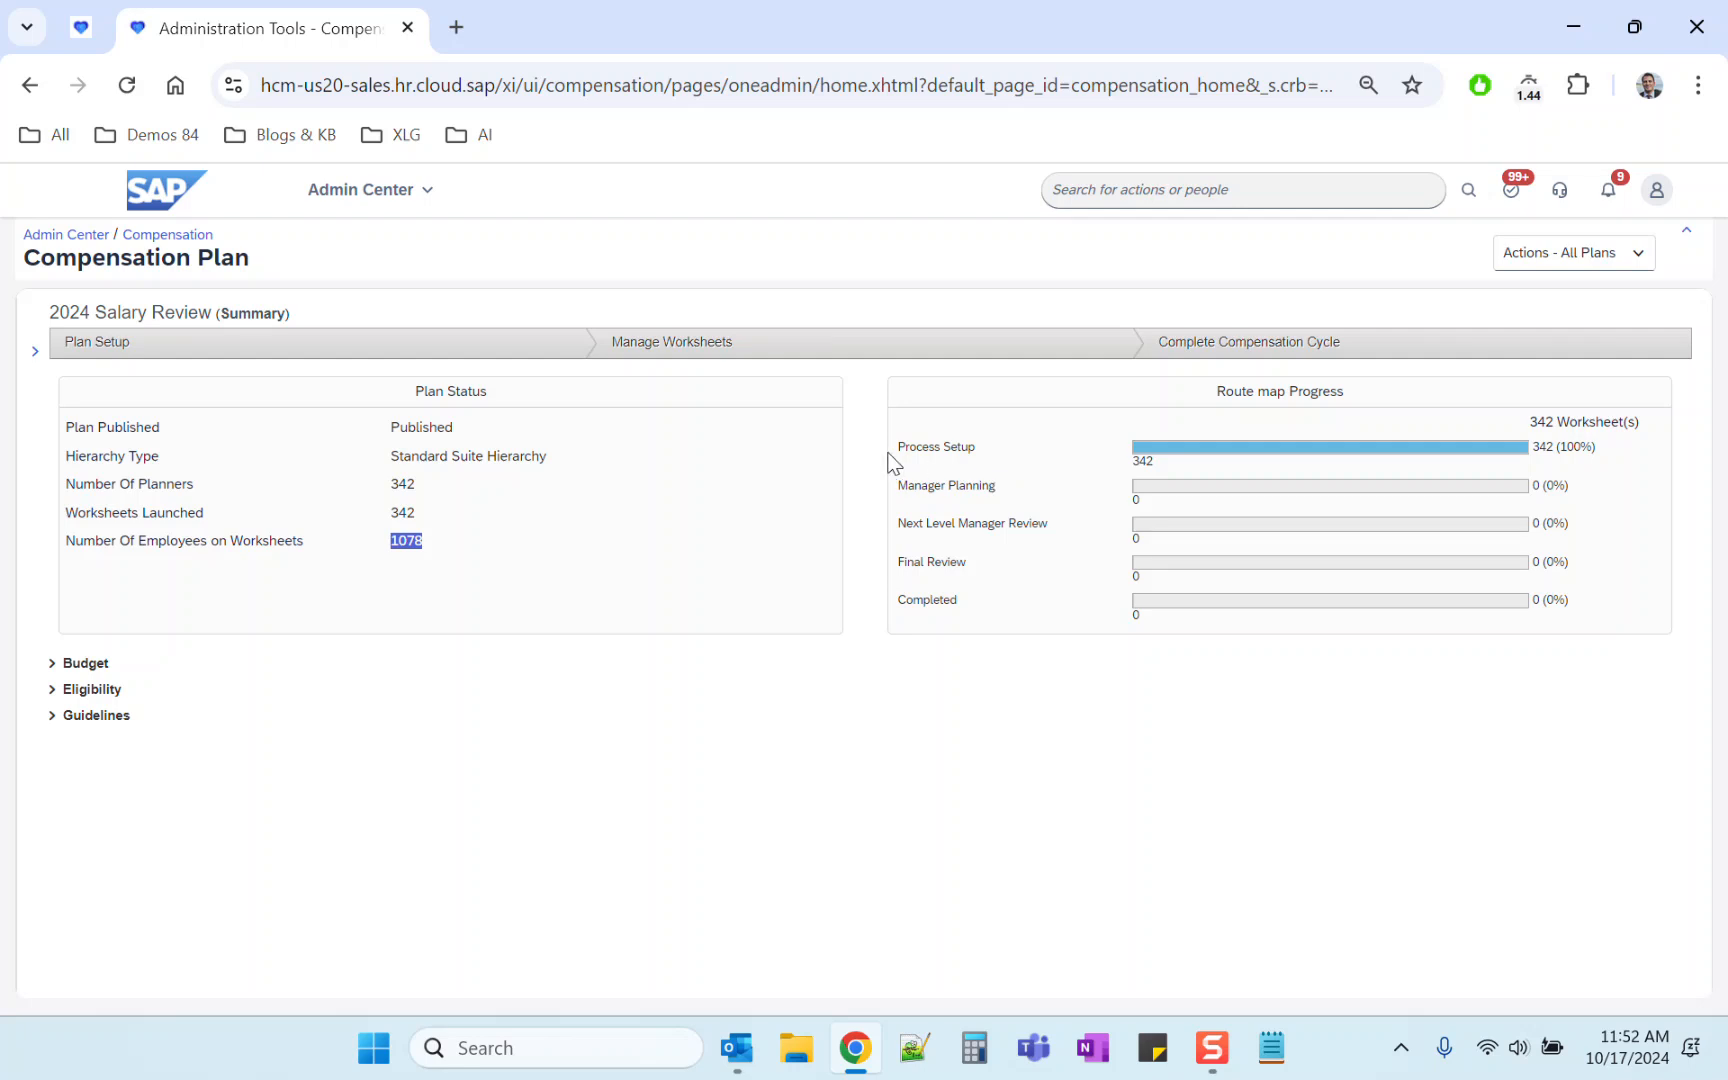
pyautogui.moveTo(890, 452); pyautogui.dragTo(978, 458)
pyautogui.click(942, 455)
pyautogui.moveTo(898, 455); pyautogui.dragTo(977, 457)
pyautogui.click(758, 255)
pyautogui.tripleClick(968, 490)
pyautogui.tripleClick(926, 482)
pyautogui.click(355, 350)
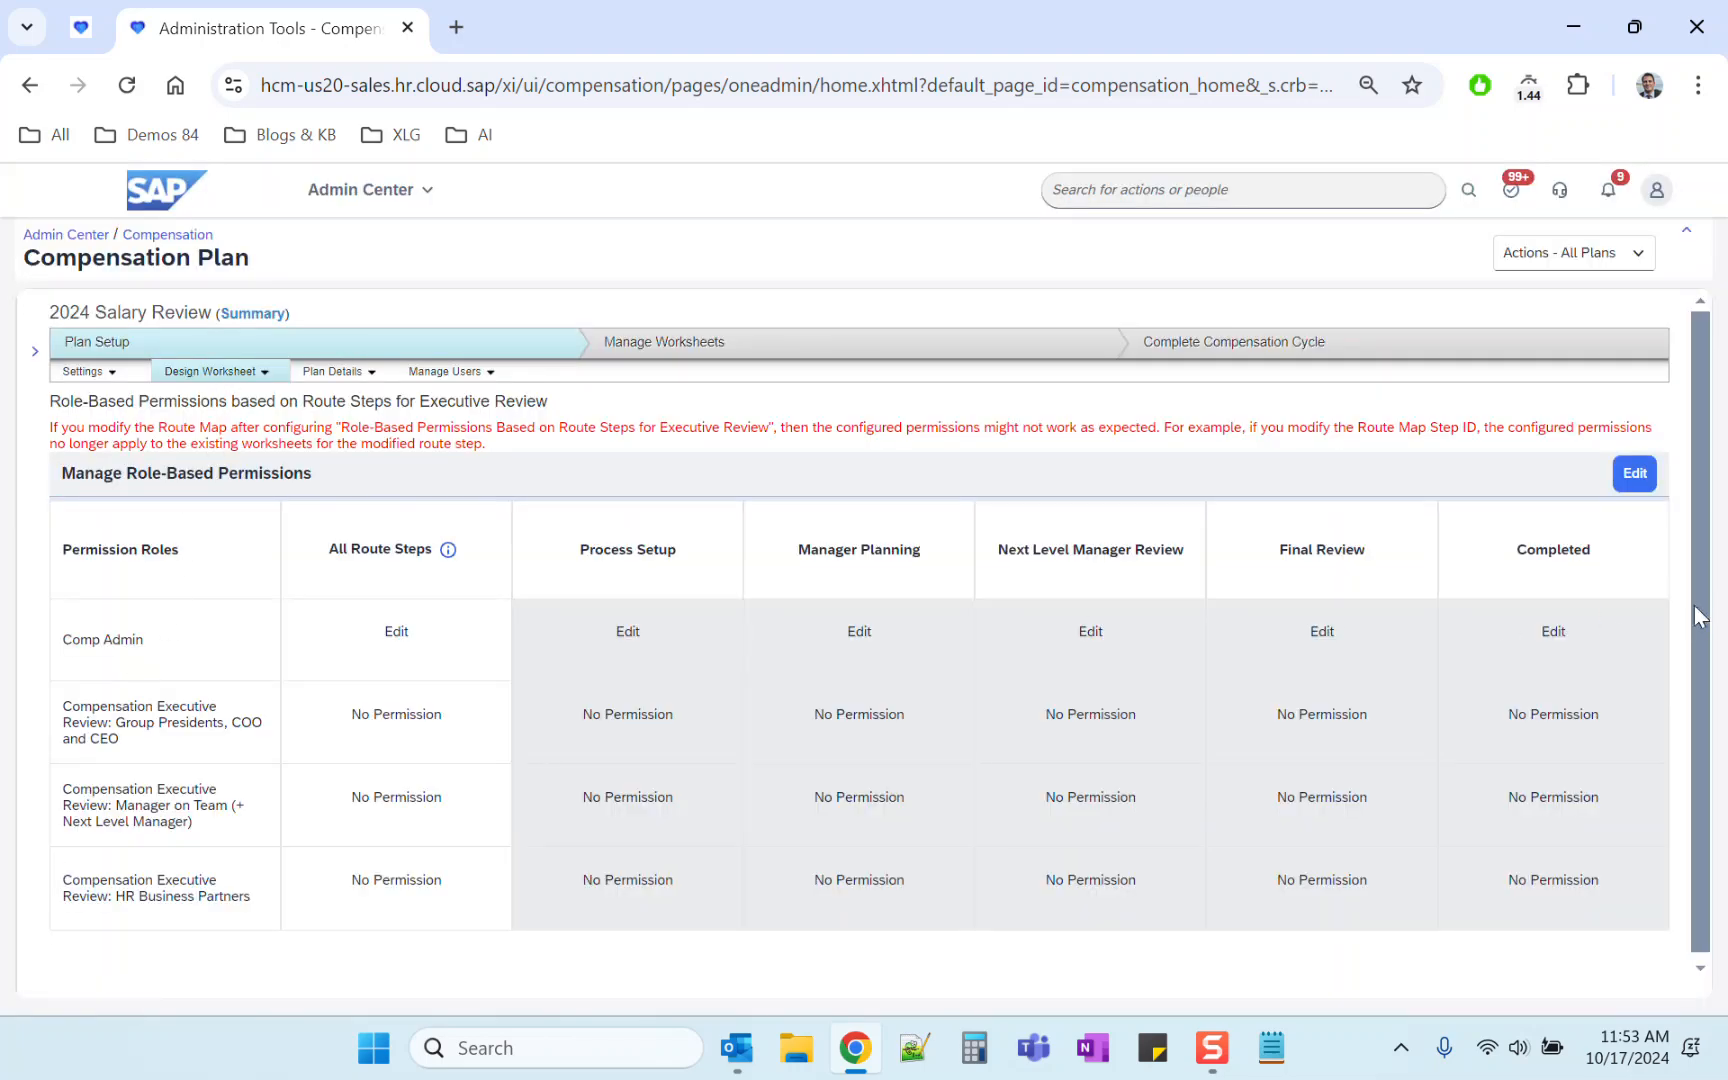
# Step: Examine the executive review roles and their permissions across the route step columns
pyautogui.scroll(-1, 1705, 628)
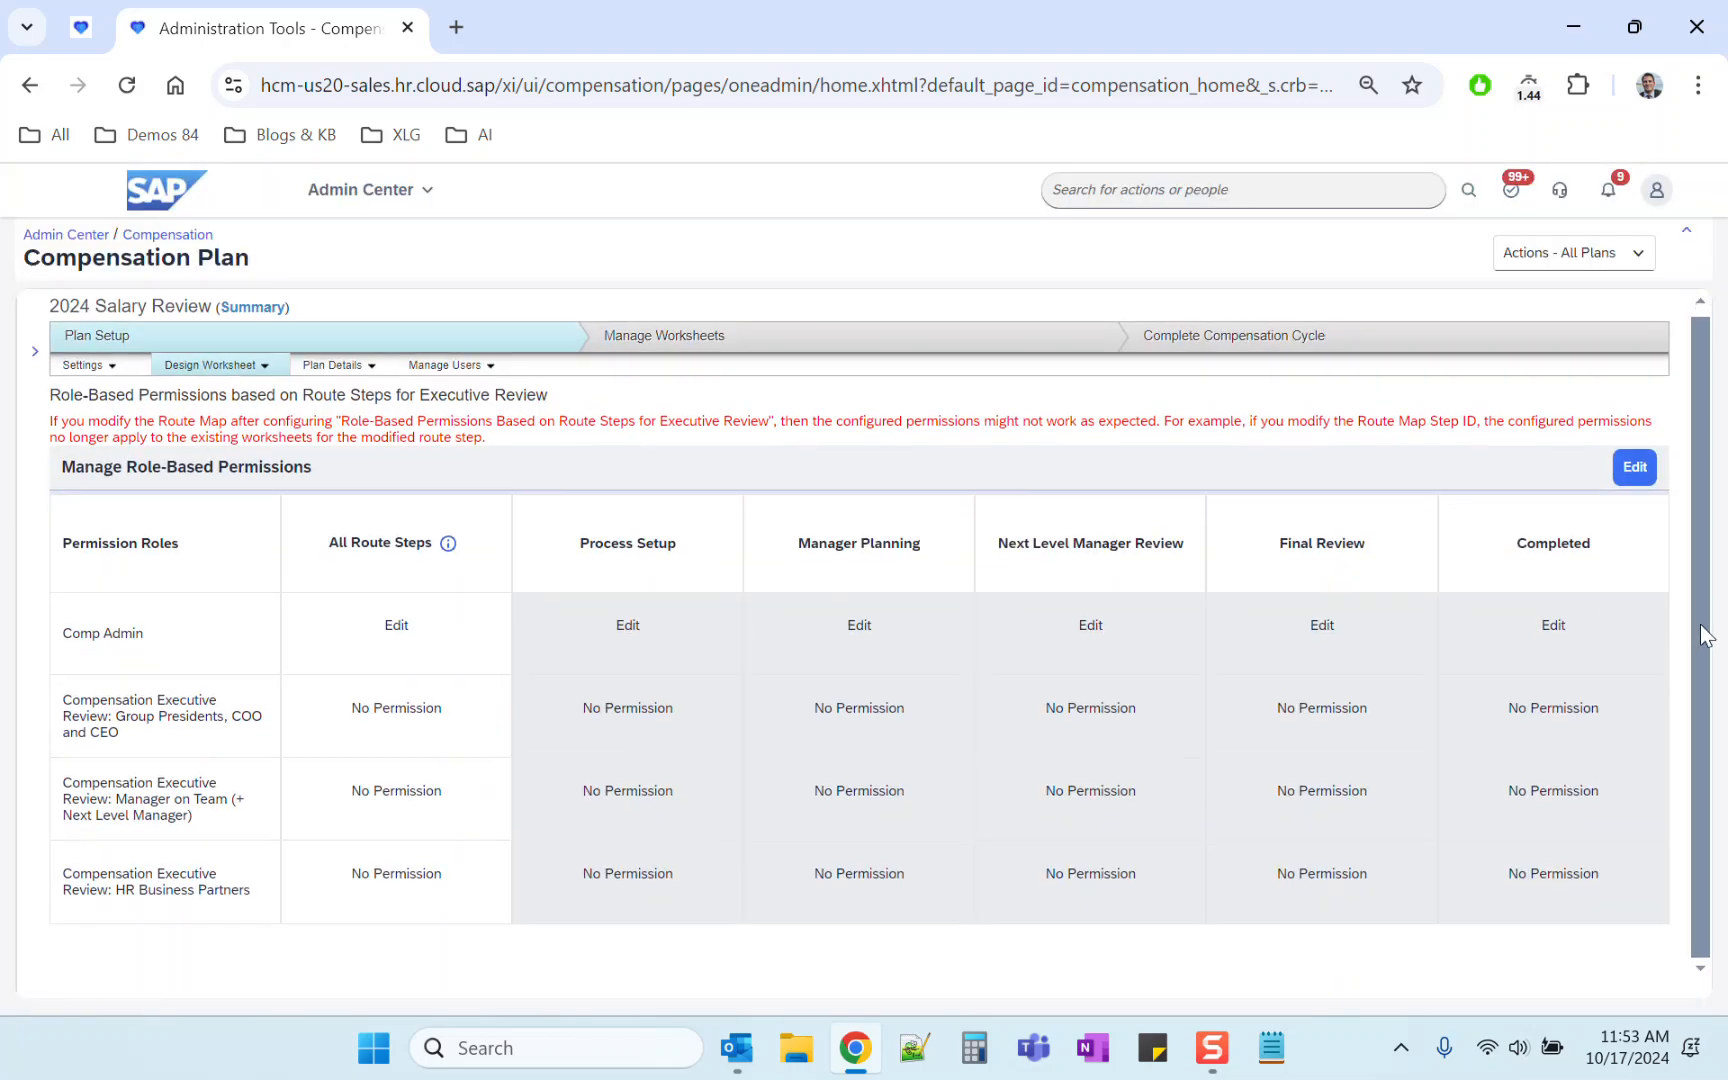
pyautogui.tripleClick(141, 879)
pyautogui.click(141, 883)
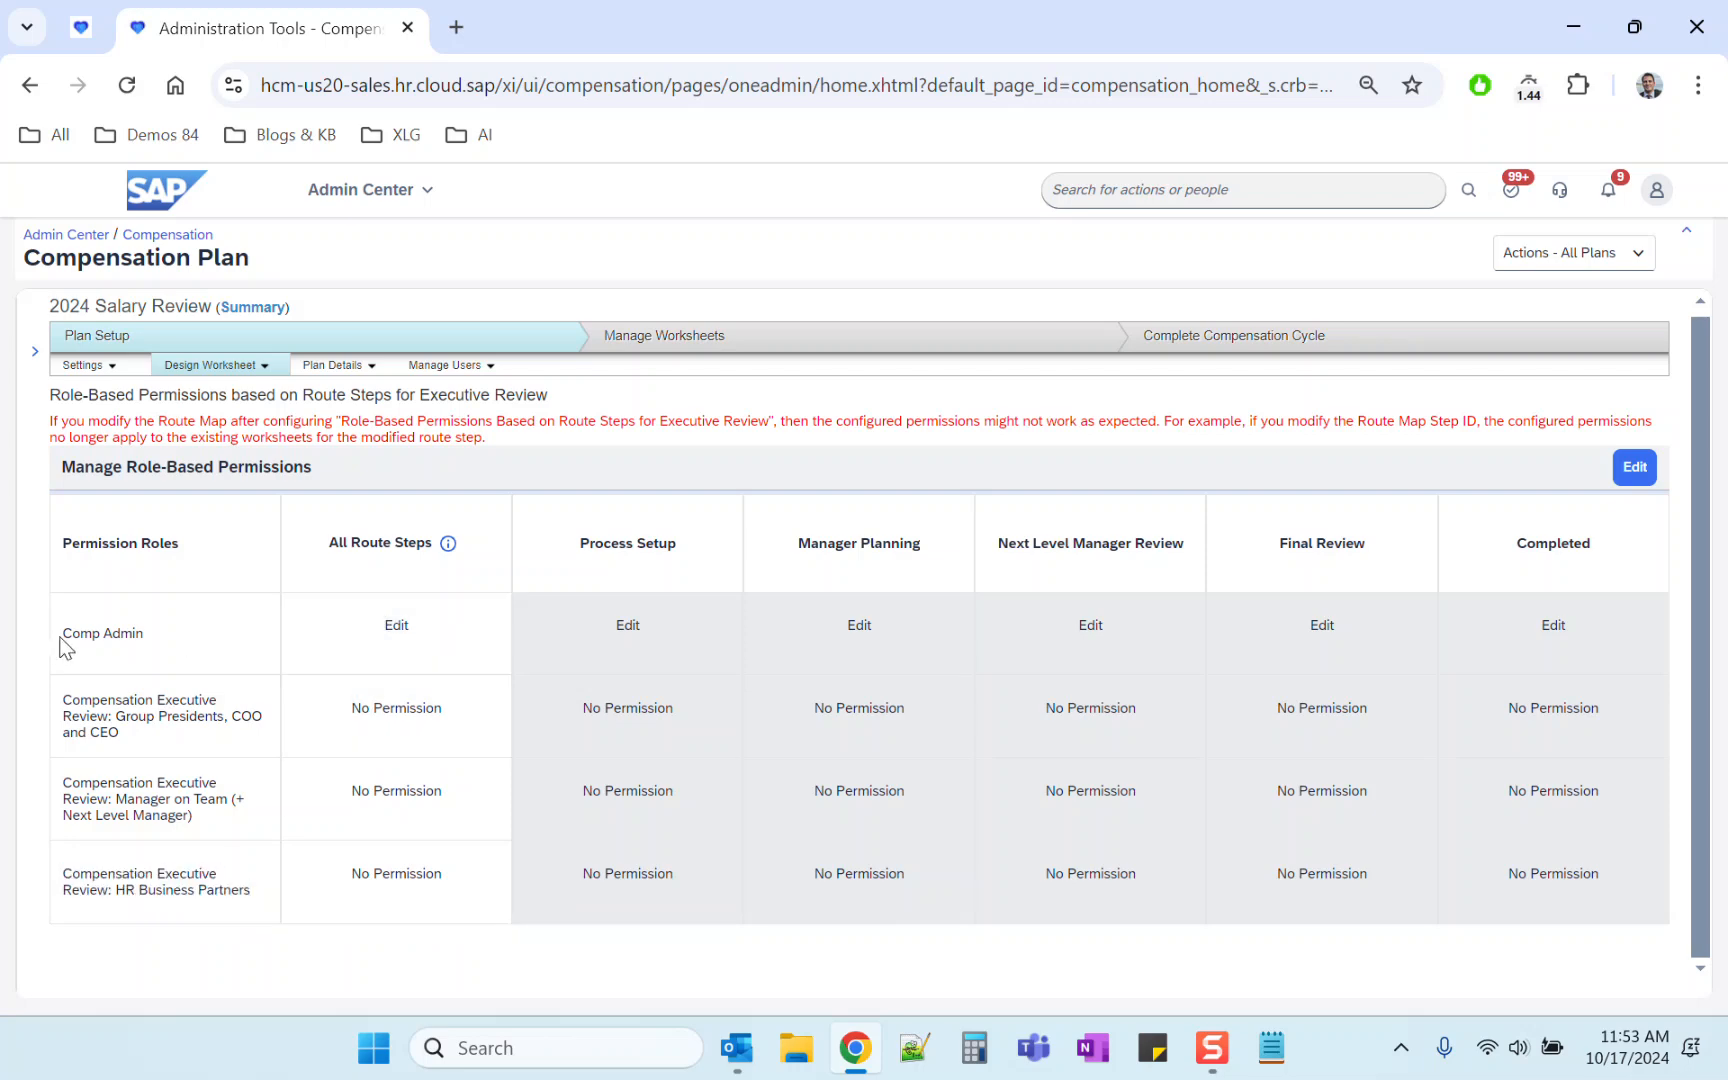
pyautogui.moveTo(62, 633); pyautogui.dragTo(176, 640)
pyautogui.moveTo(582, 544); pyautogui.dragTo(656, 552)
pyautogui.click(69, 637)
pyautogui.moveTo(69, 637); pyautogui.dragTo(155, 647)
pyautogui.doubleClick(622, 627)
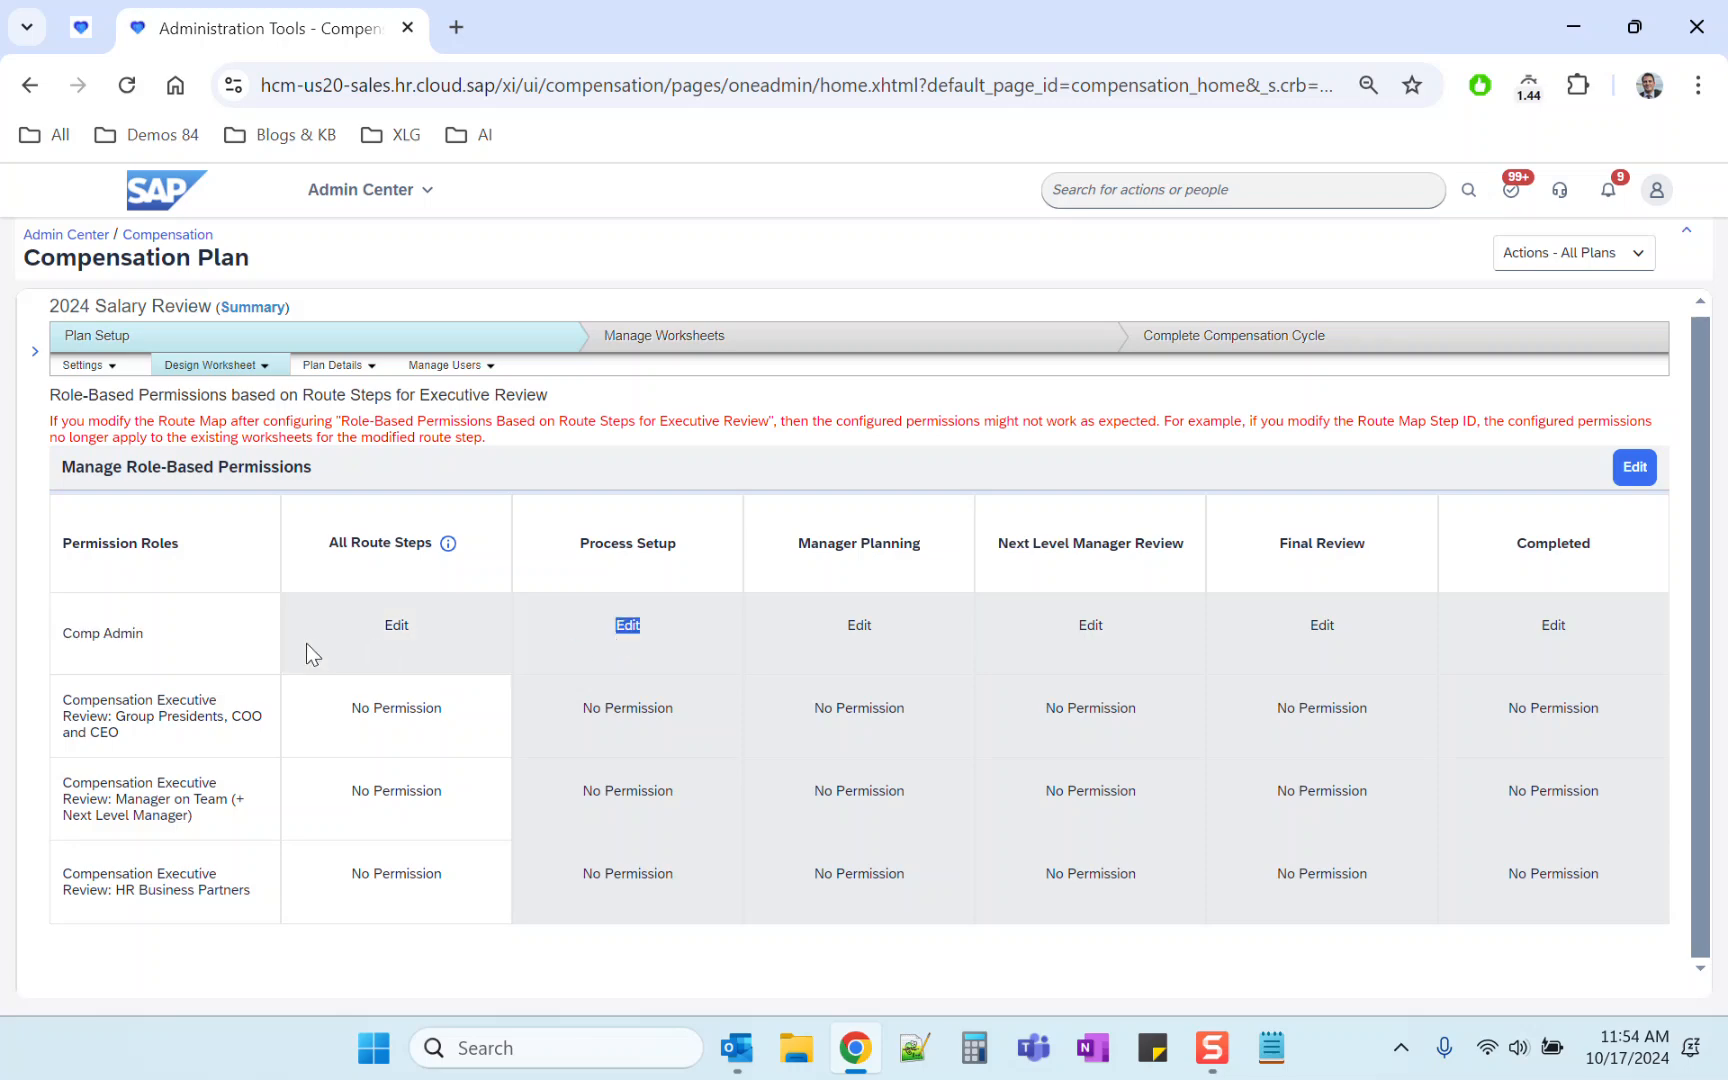
pyautogui.tripleClick(401, 711)
pyautogui.tripleClick(388, 792)
pyautogui.click(395, 708)
pyautogui.tripleClick(395, 708)
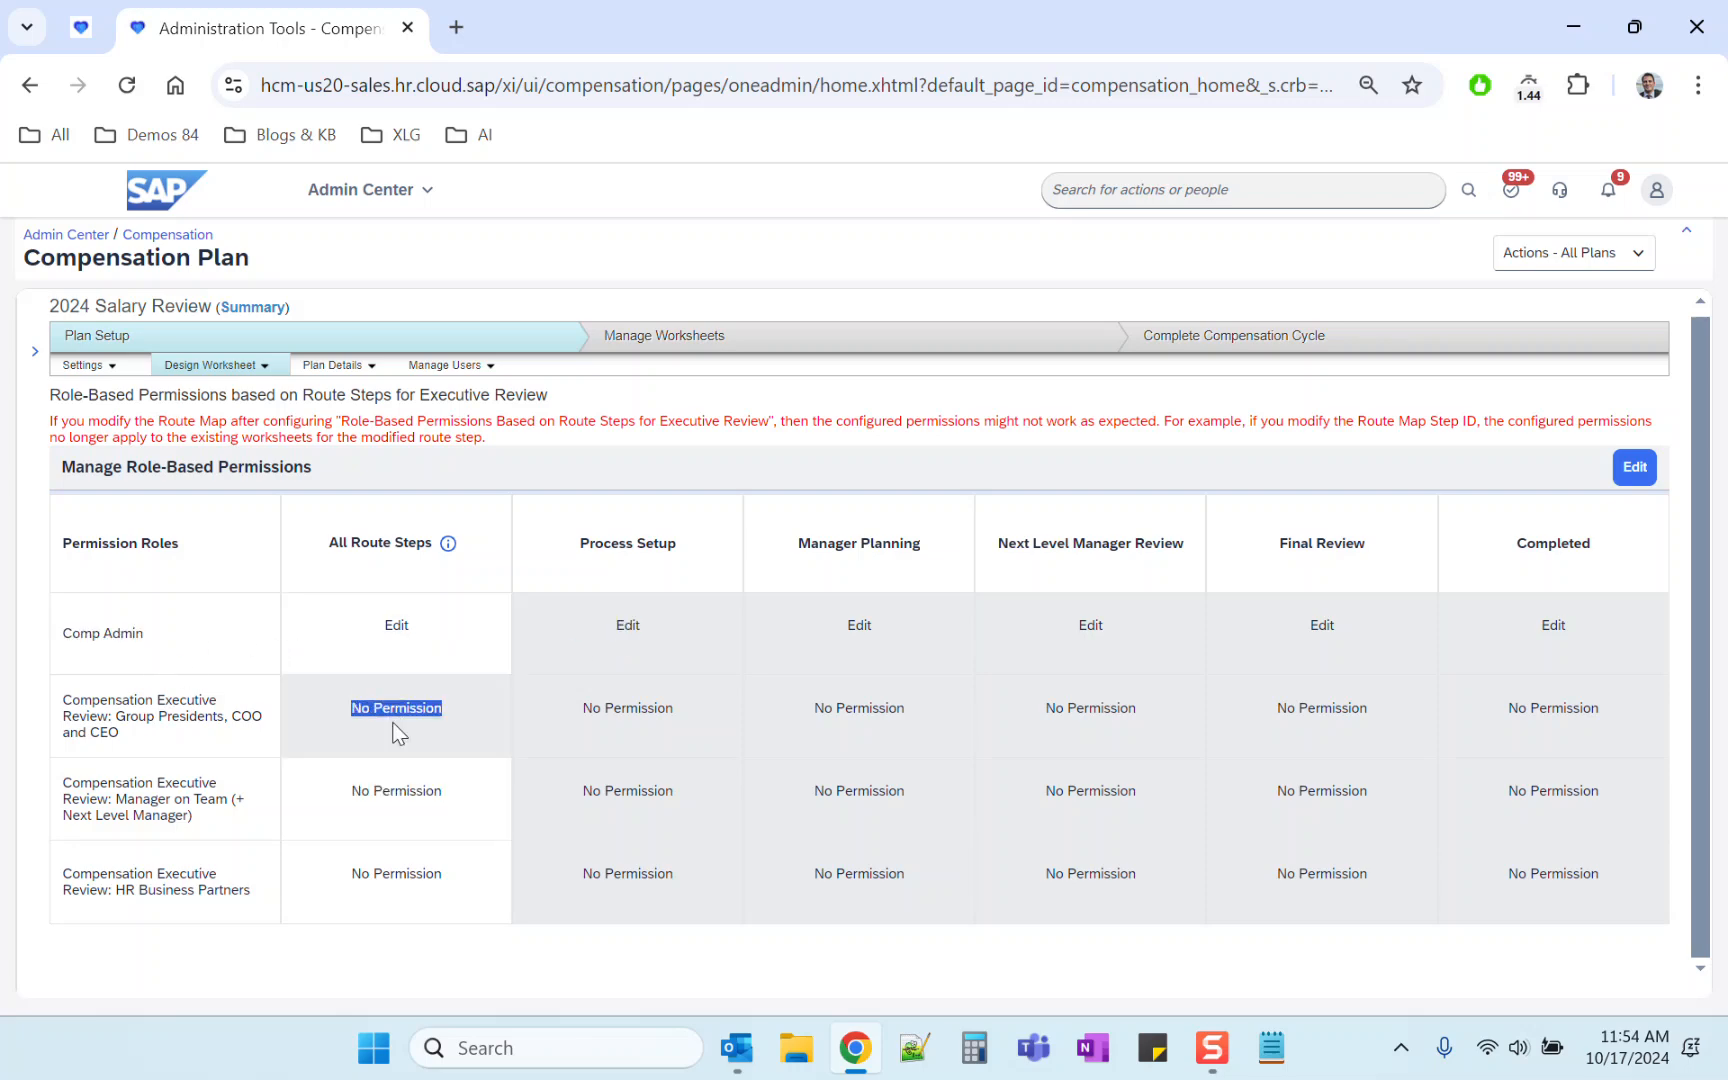
pyautogui.tripleClick(392, 786)
pyautogui.doubleClick(387, 882)
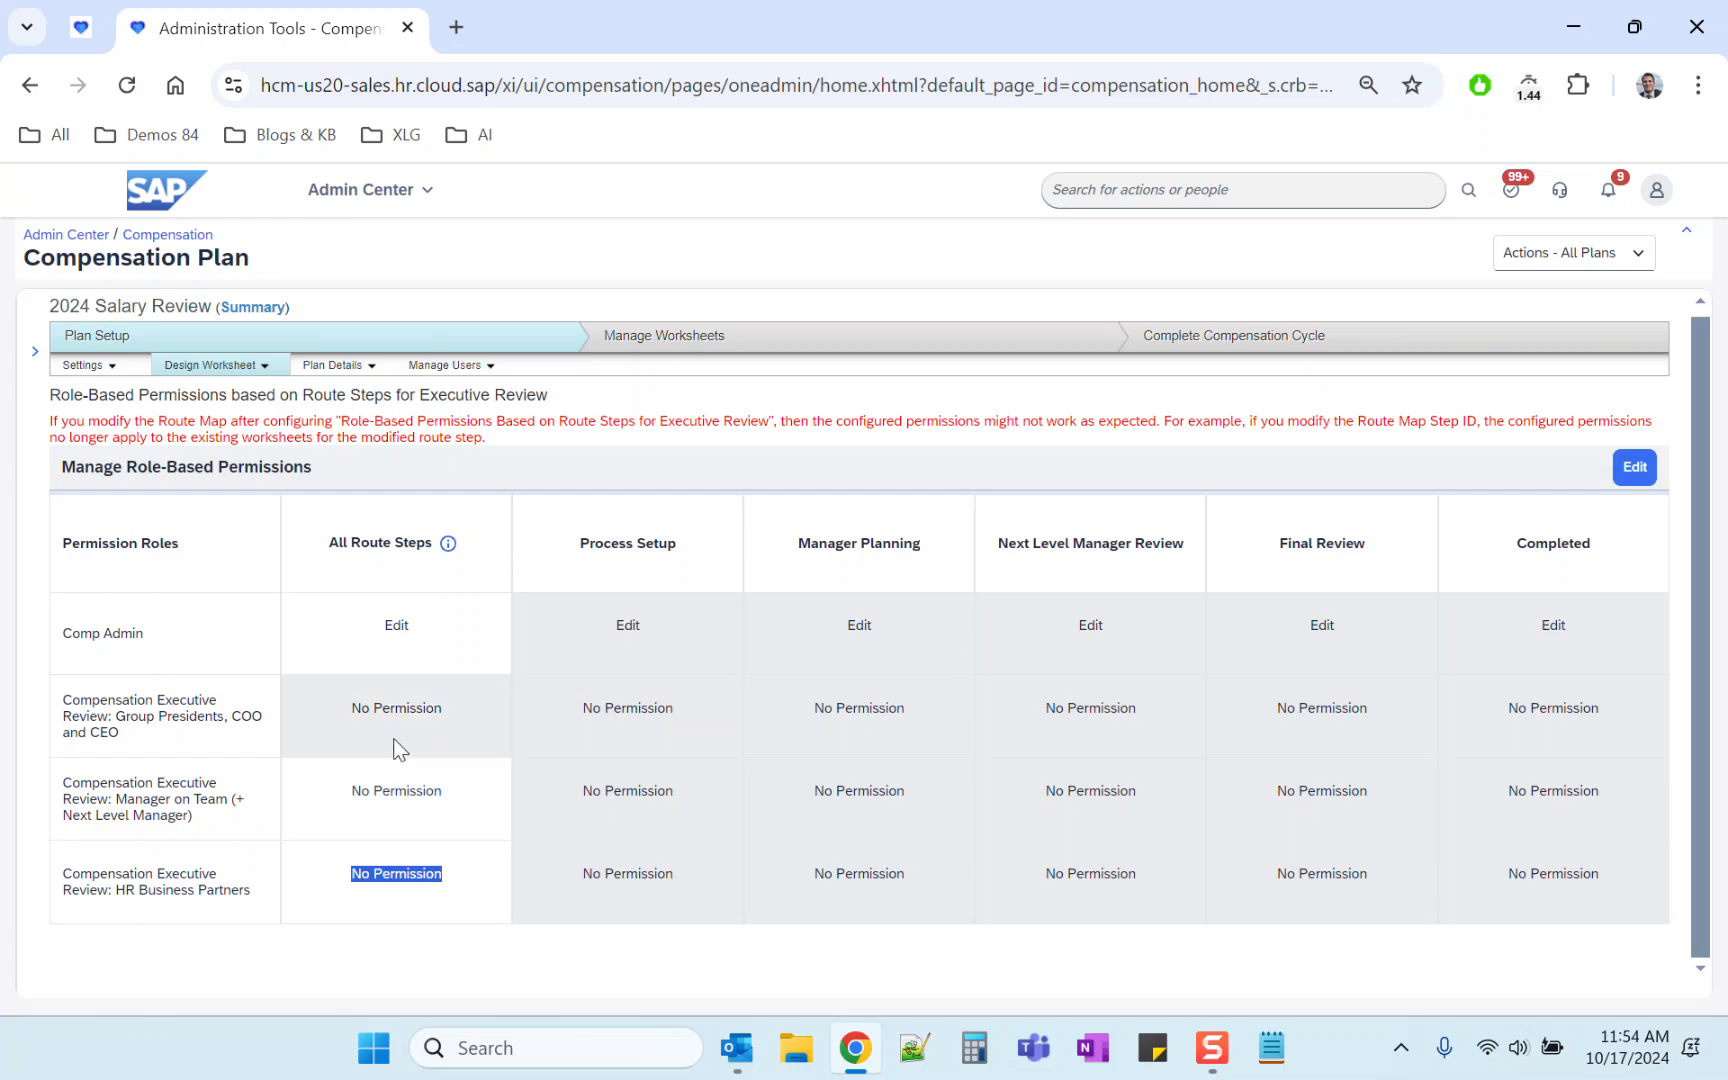
pyautogui.tripleClick(397, 708)
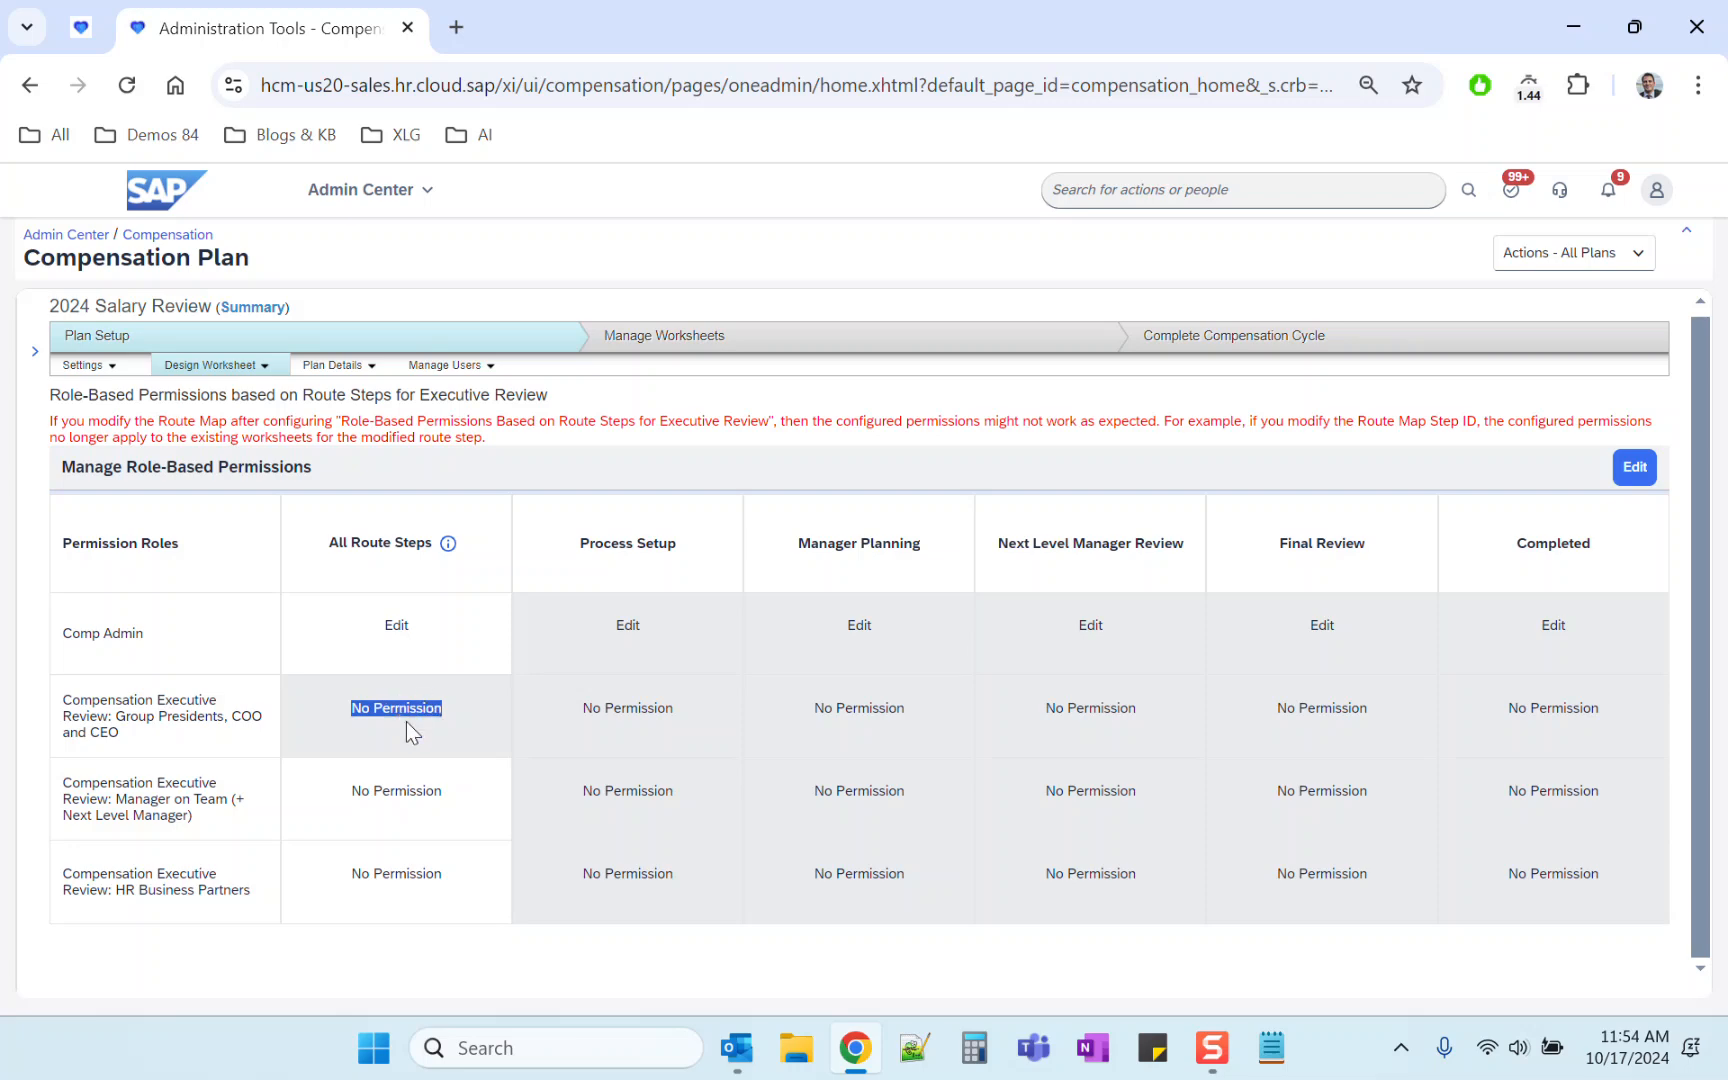
pyautogui.tripleClick(182, 893)
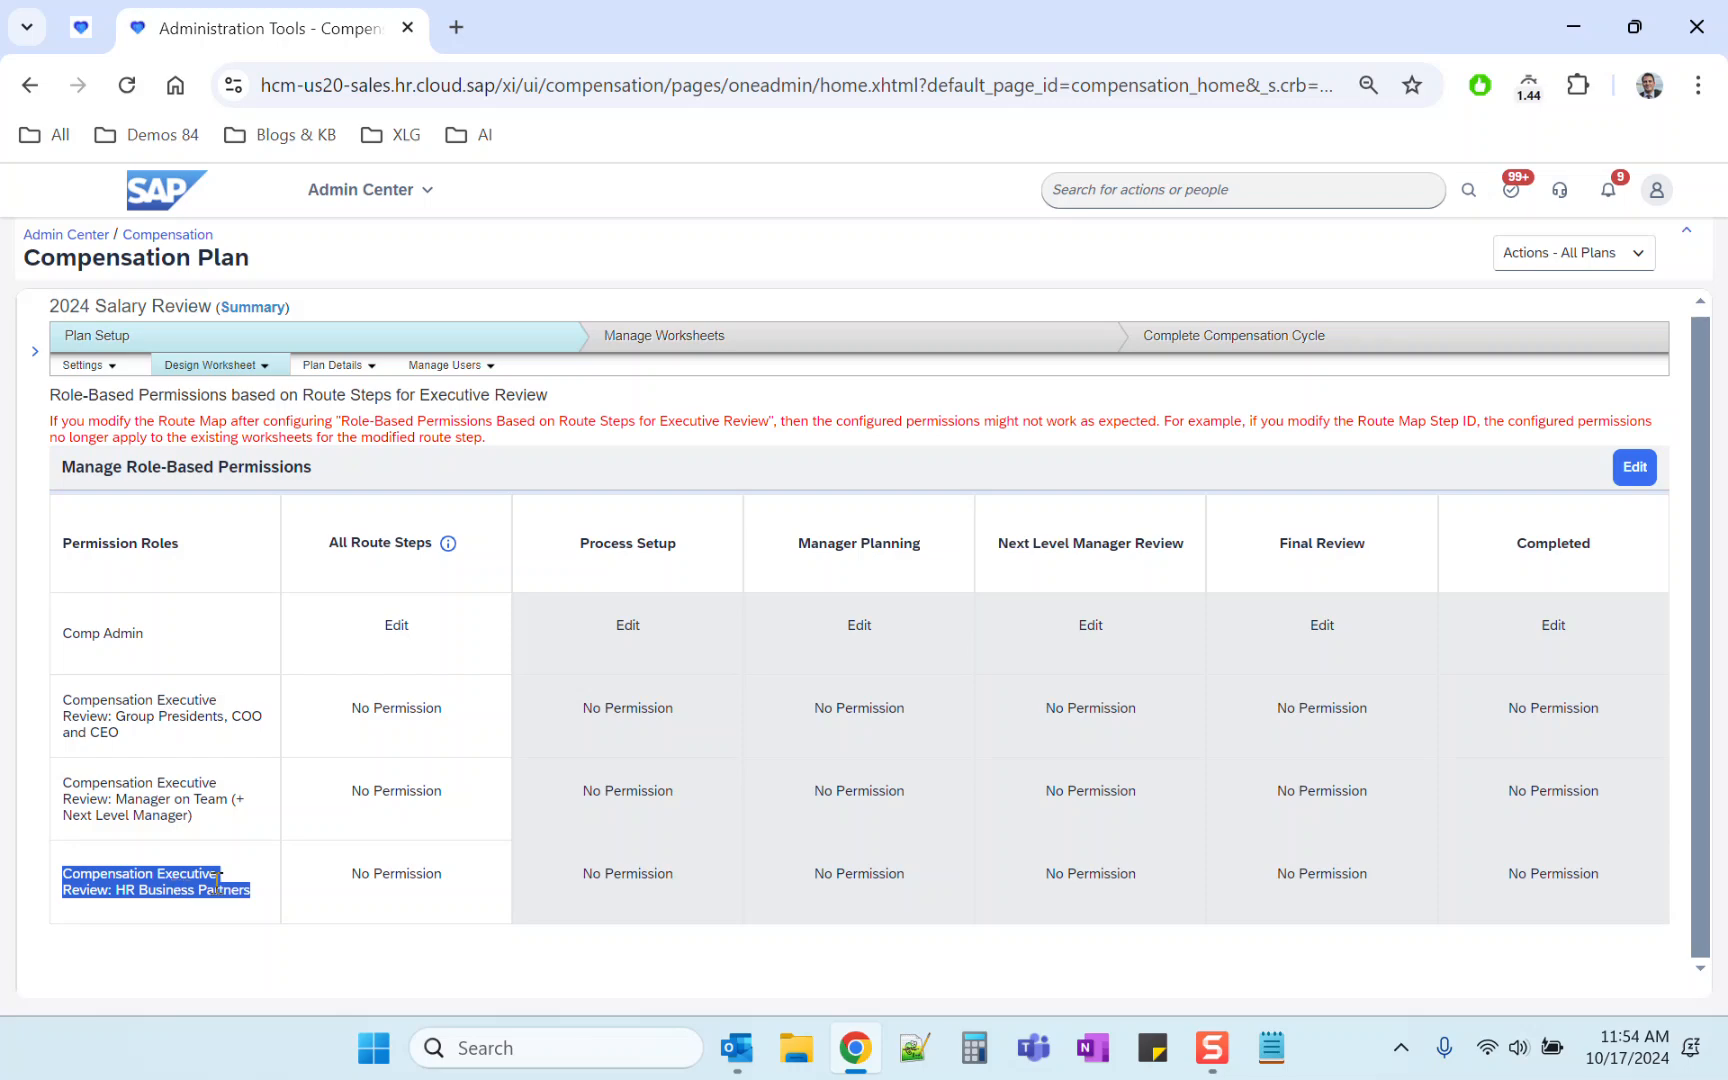
pyautogui.tripleClick(375, 866)
pyautogui.tripleClick(127, 888)
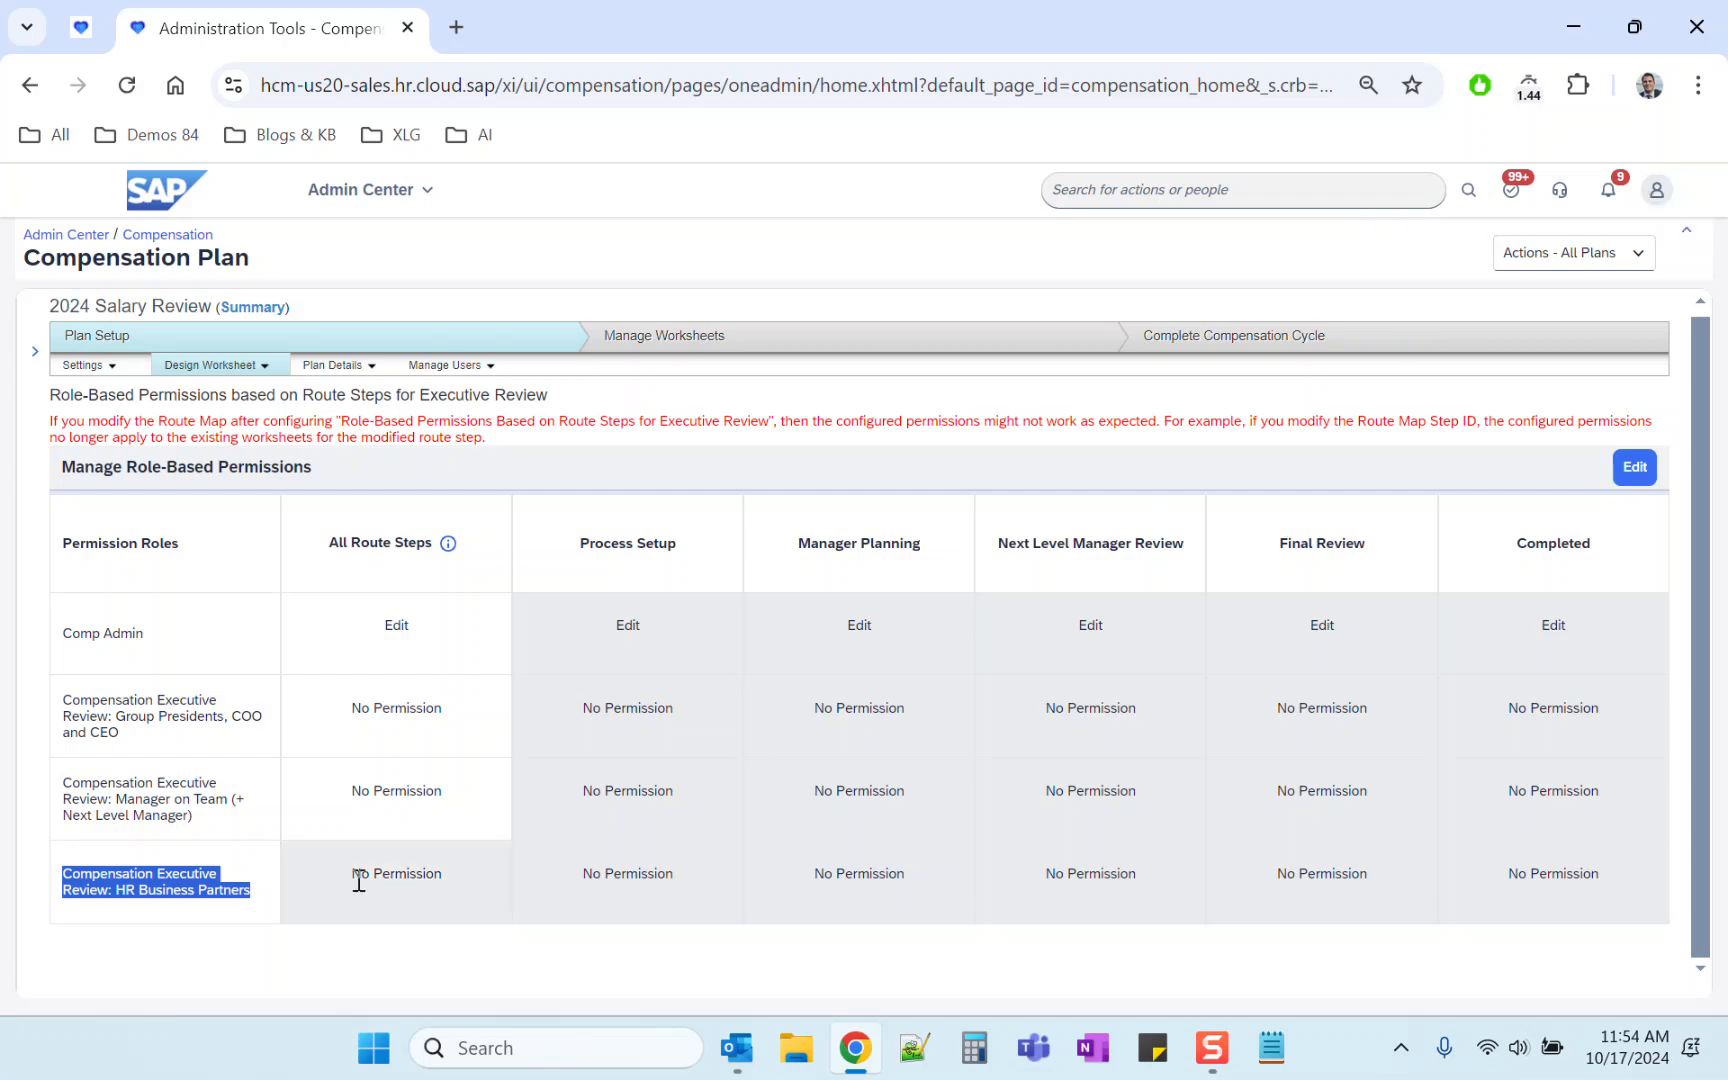
pyautogui.tripleClick(618, 875)
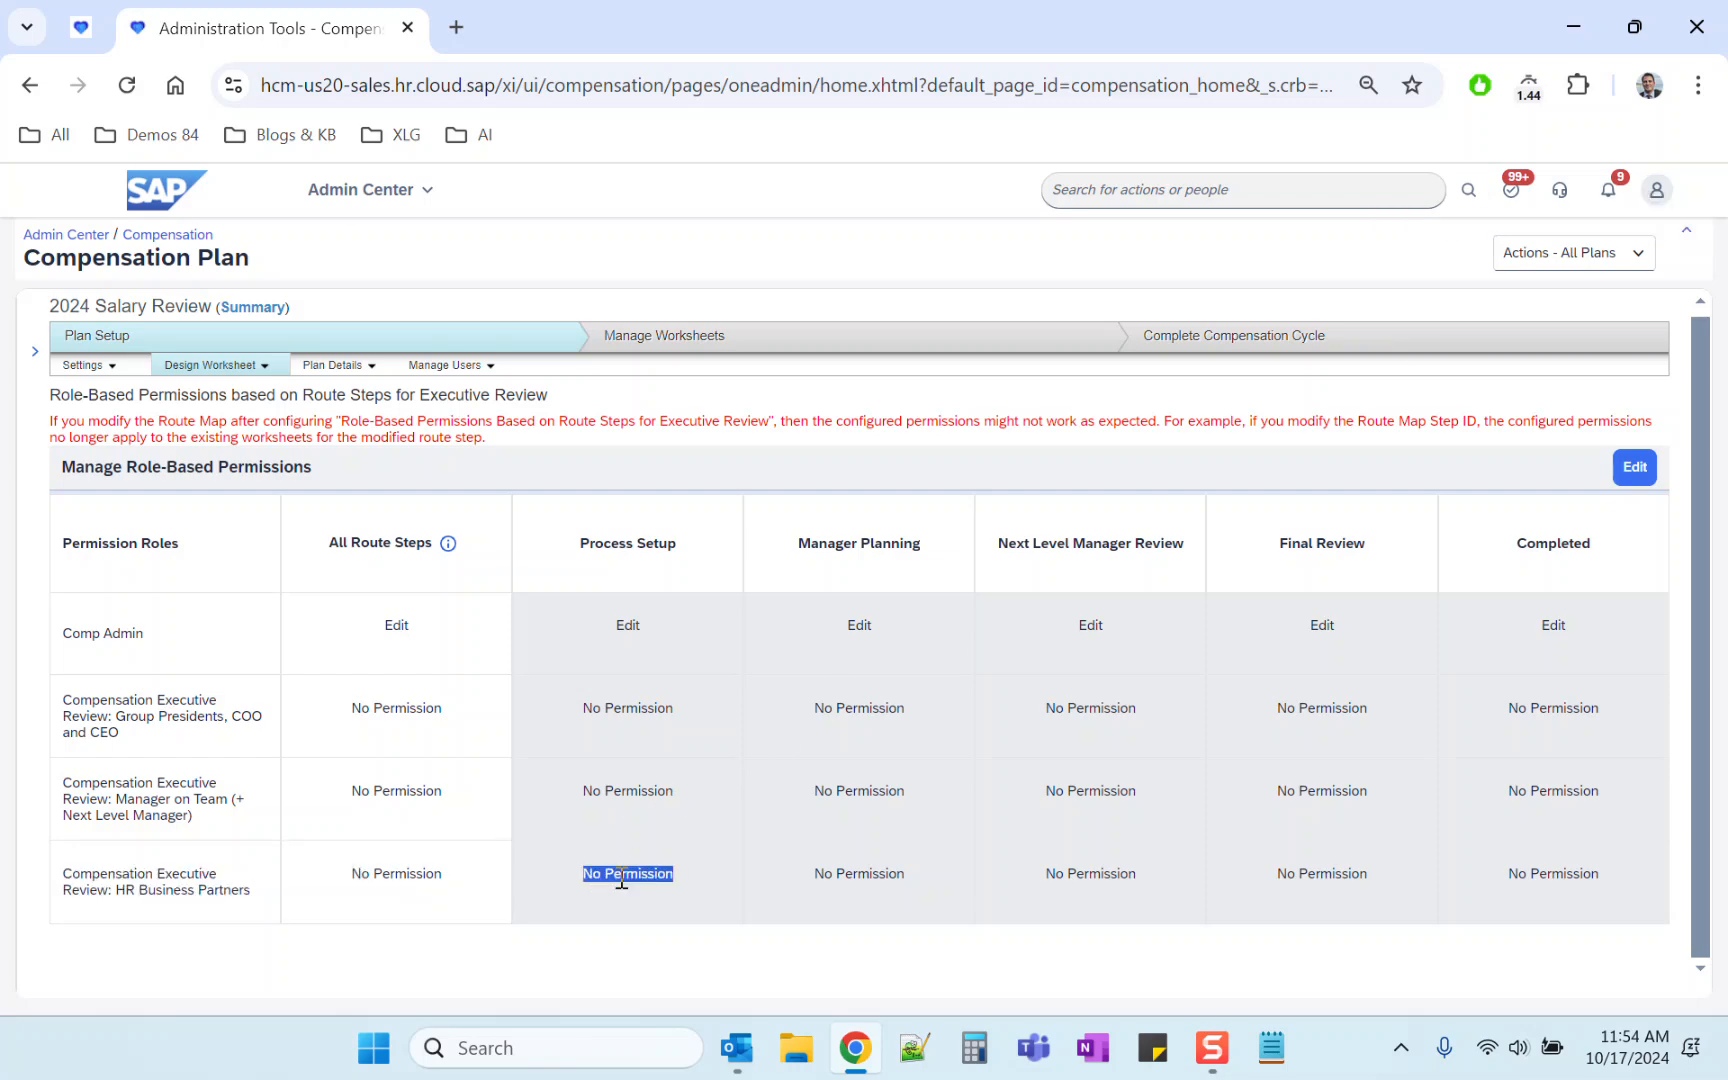
# Step: Proxy as another user by entering the target user's name
pyautogui.click(1656, 190)
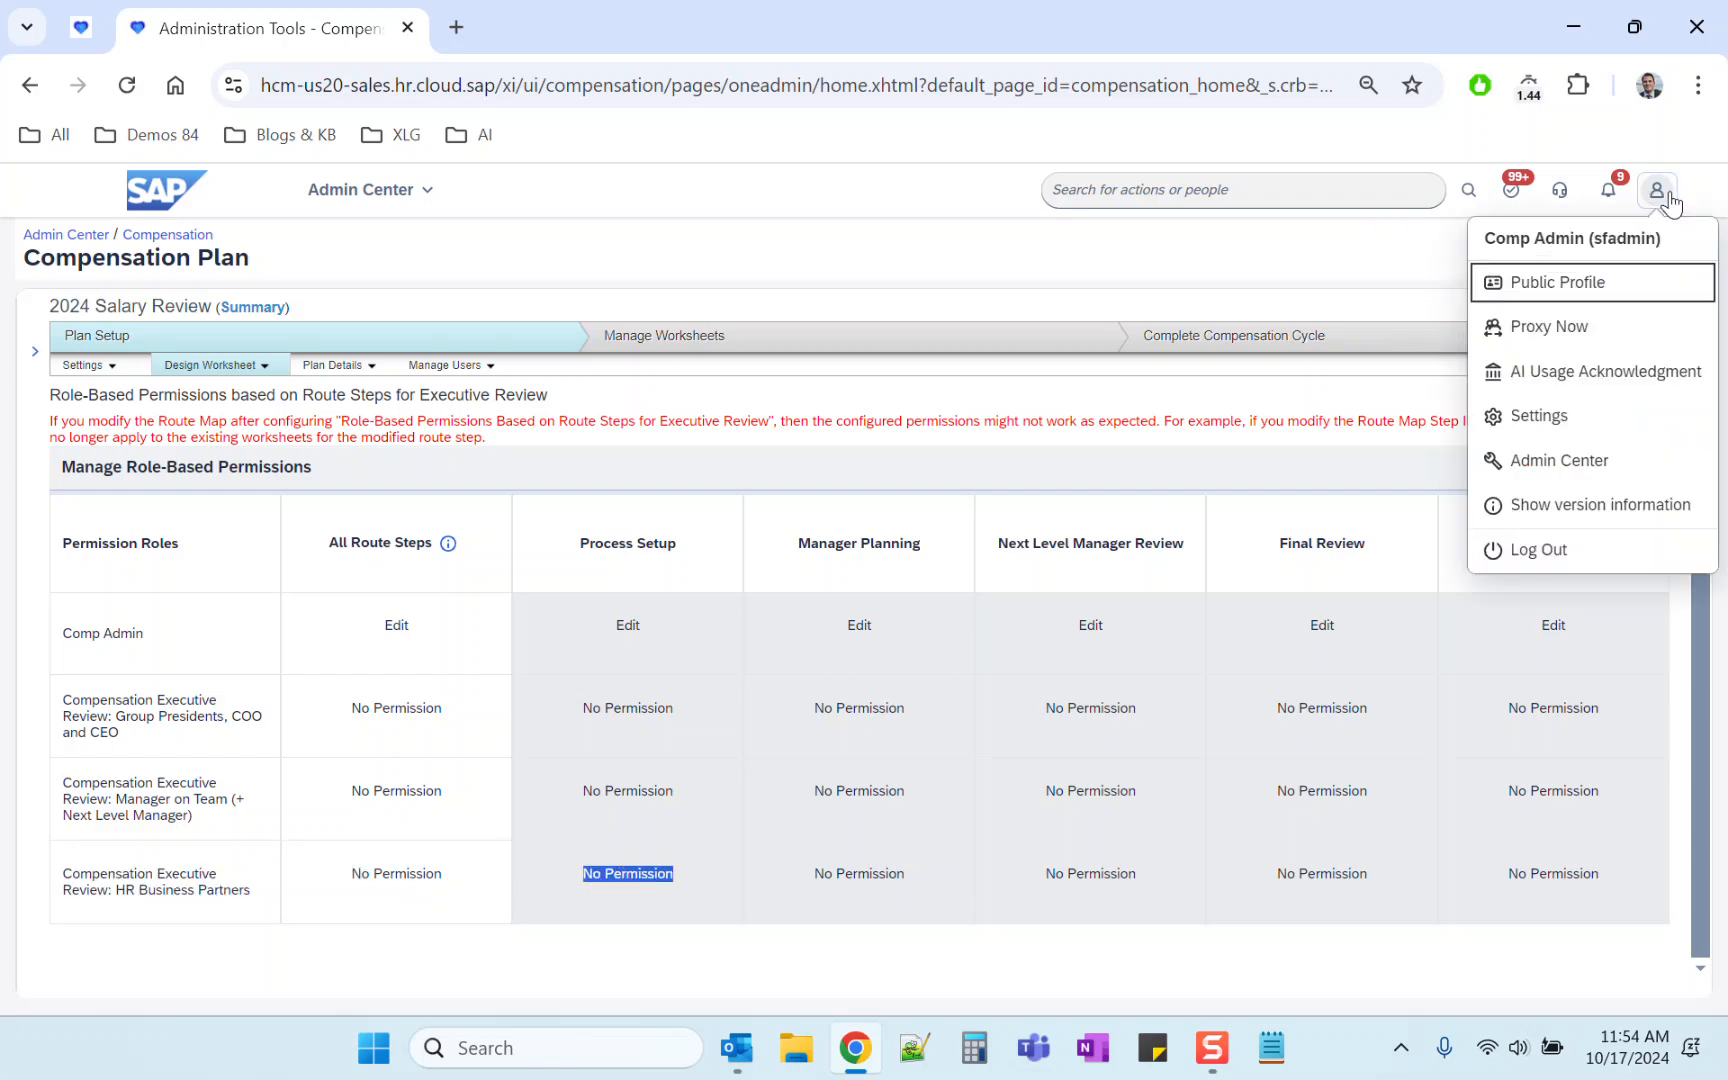
pyautogui.click(1545, 330)
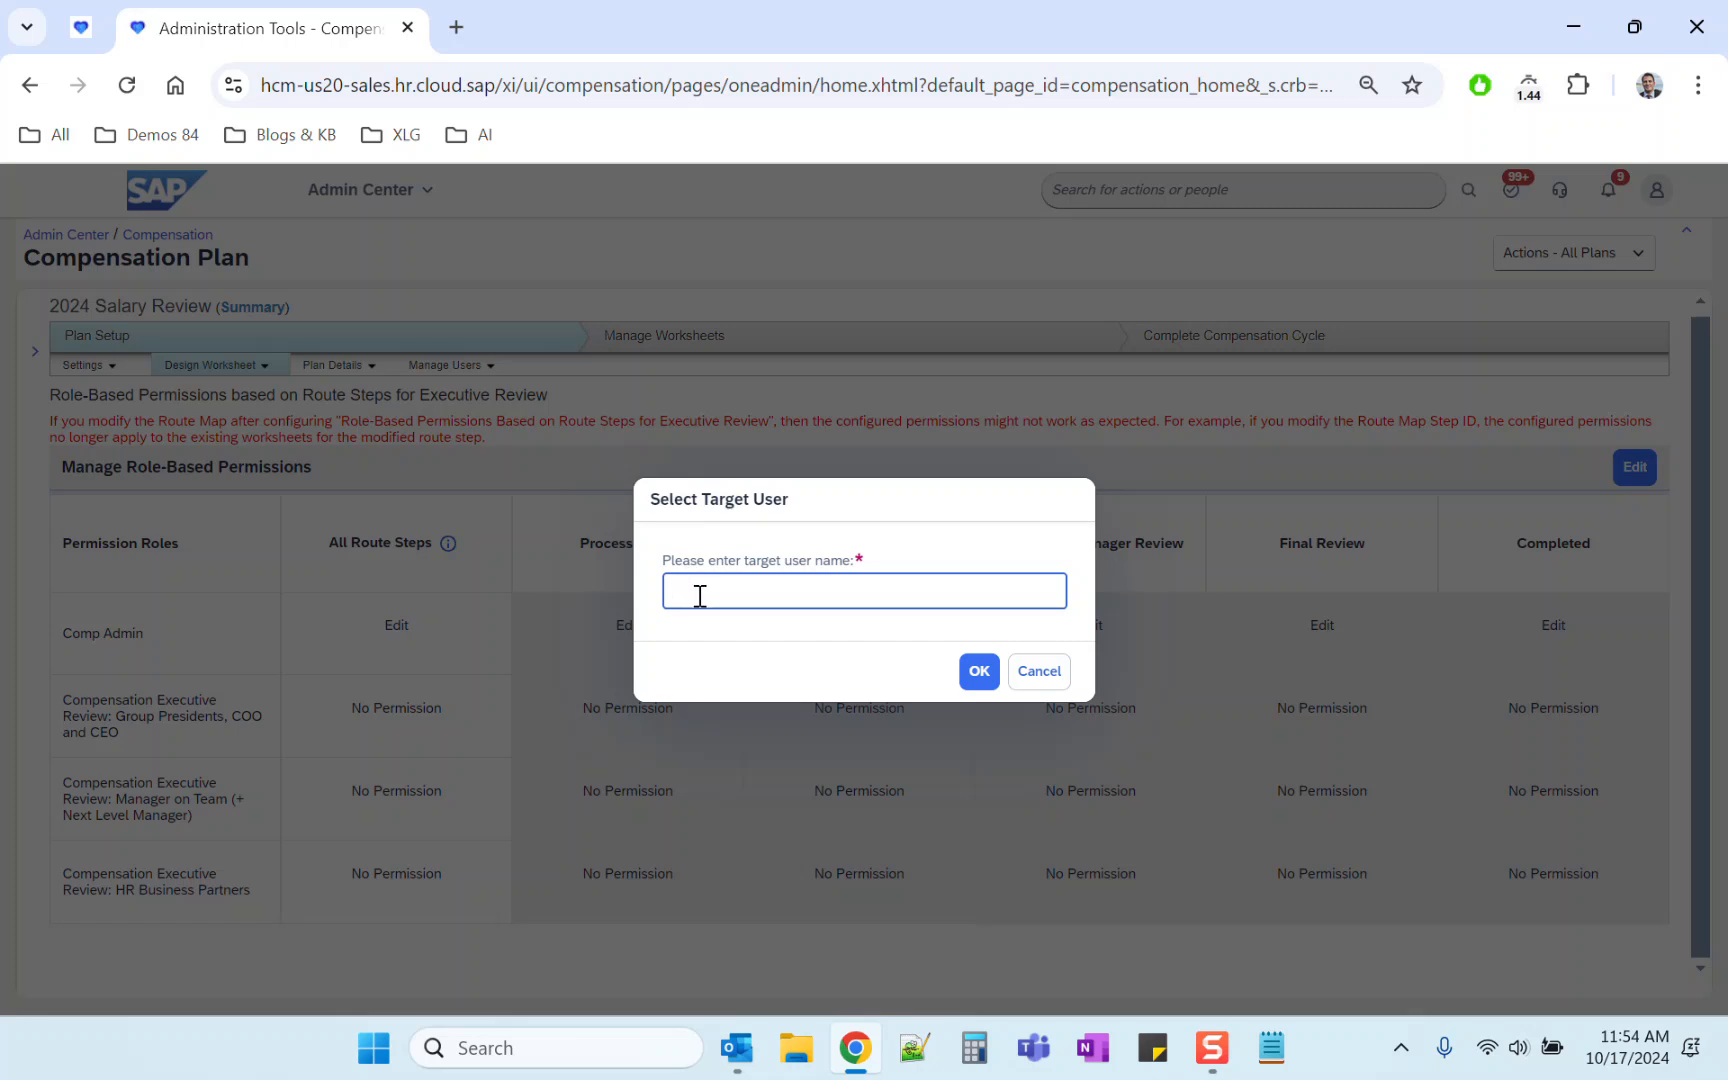
pyautogui.click(774, 640)
pyautogui.click(979, 671)
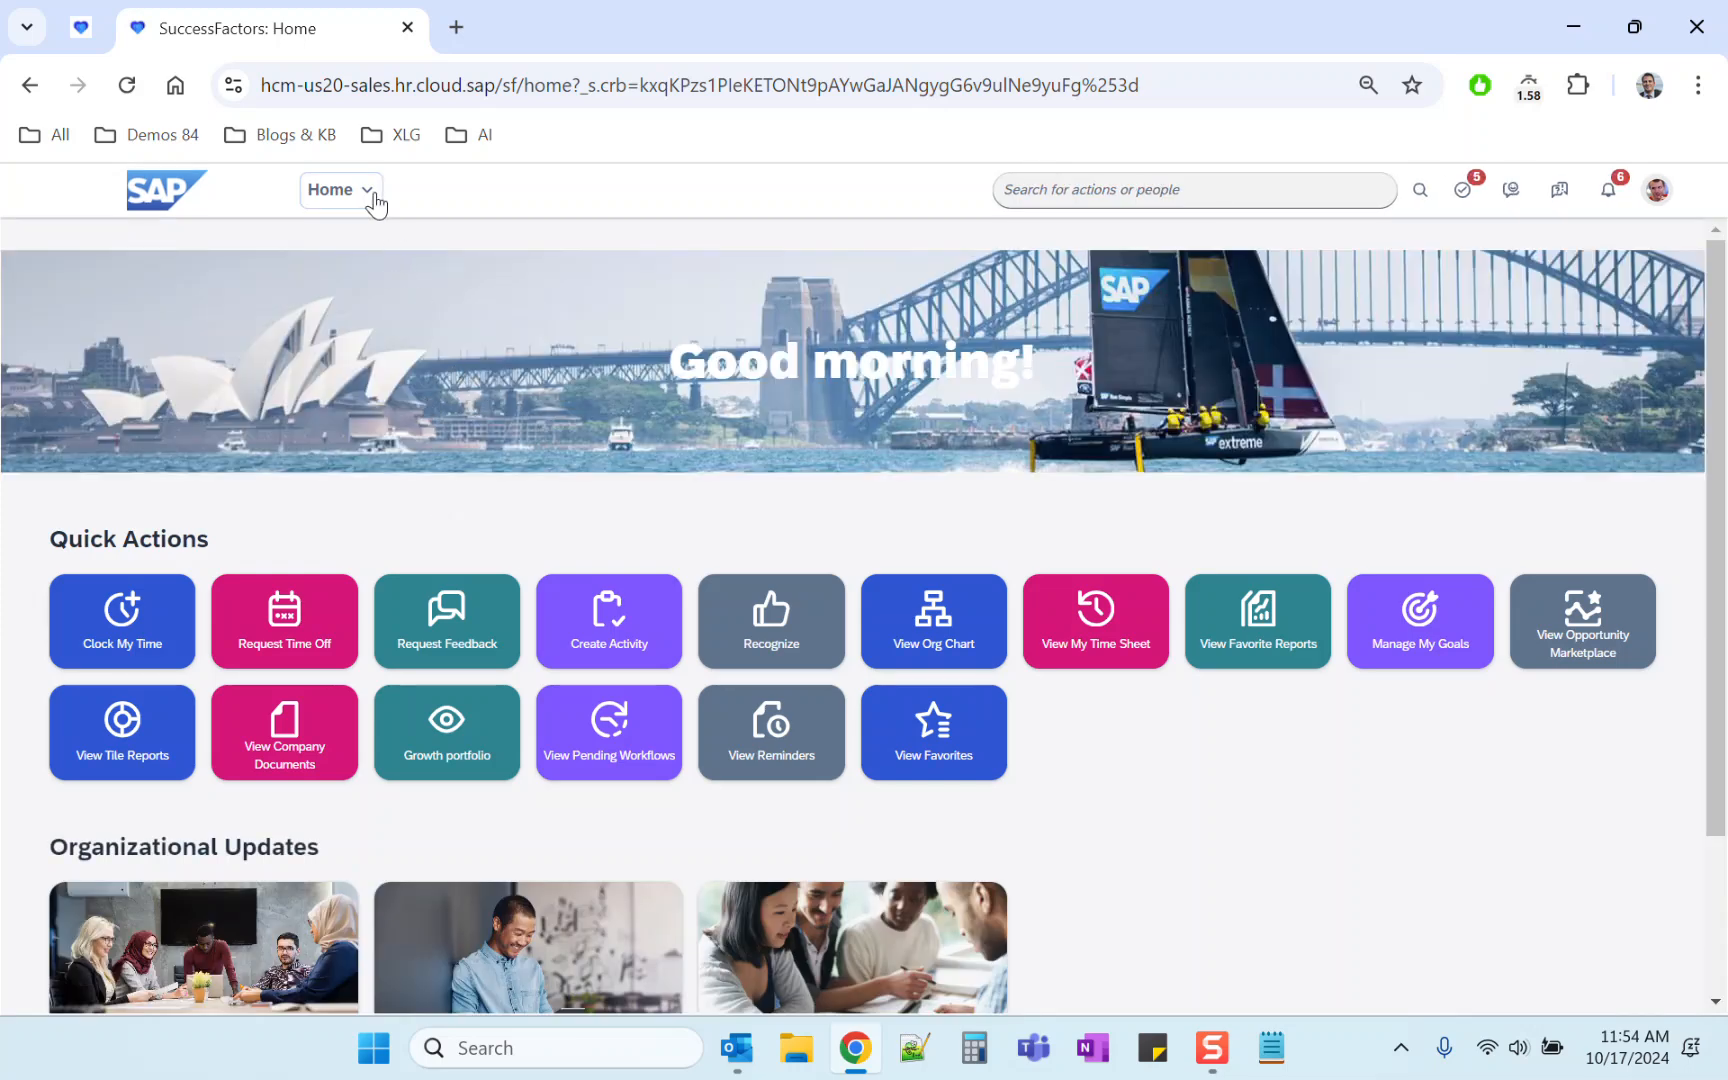
# Step: Open the 2024 Salary Review plan in Compensation Review as the proxied user
pyautogui.click(368, 196)
pyautogui.click(377, 407)
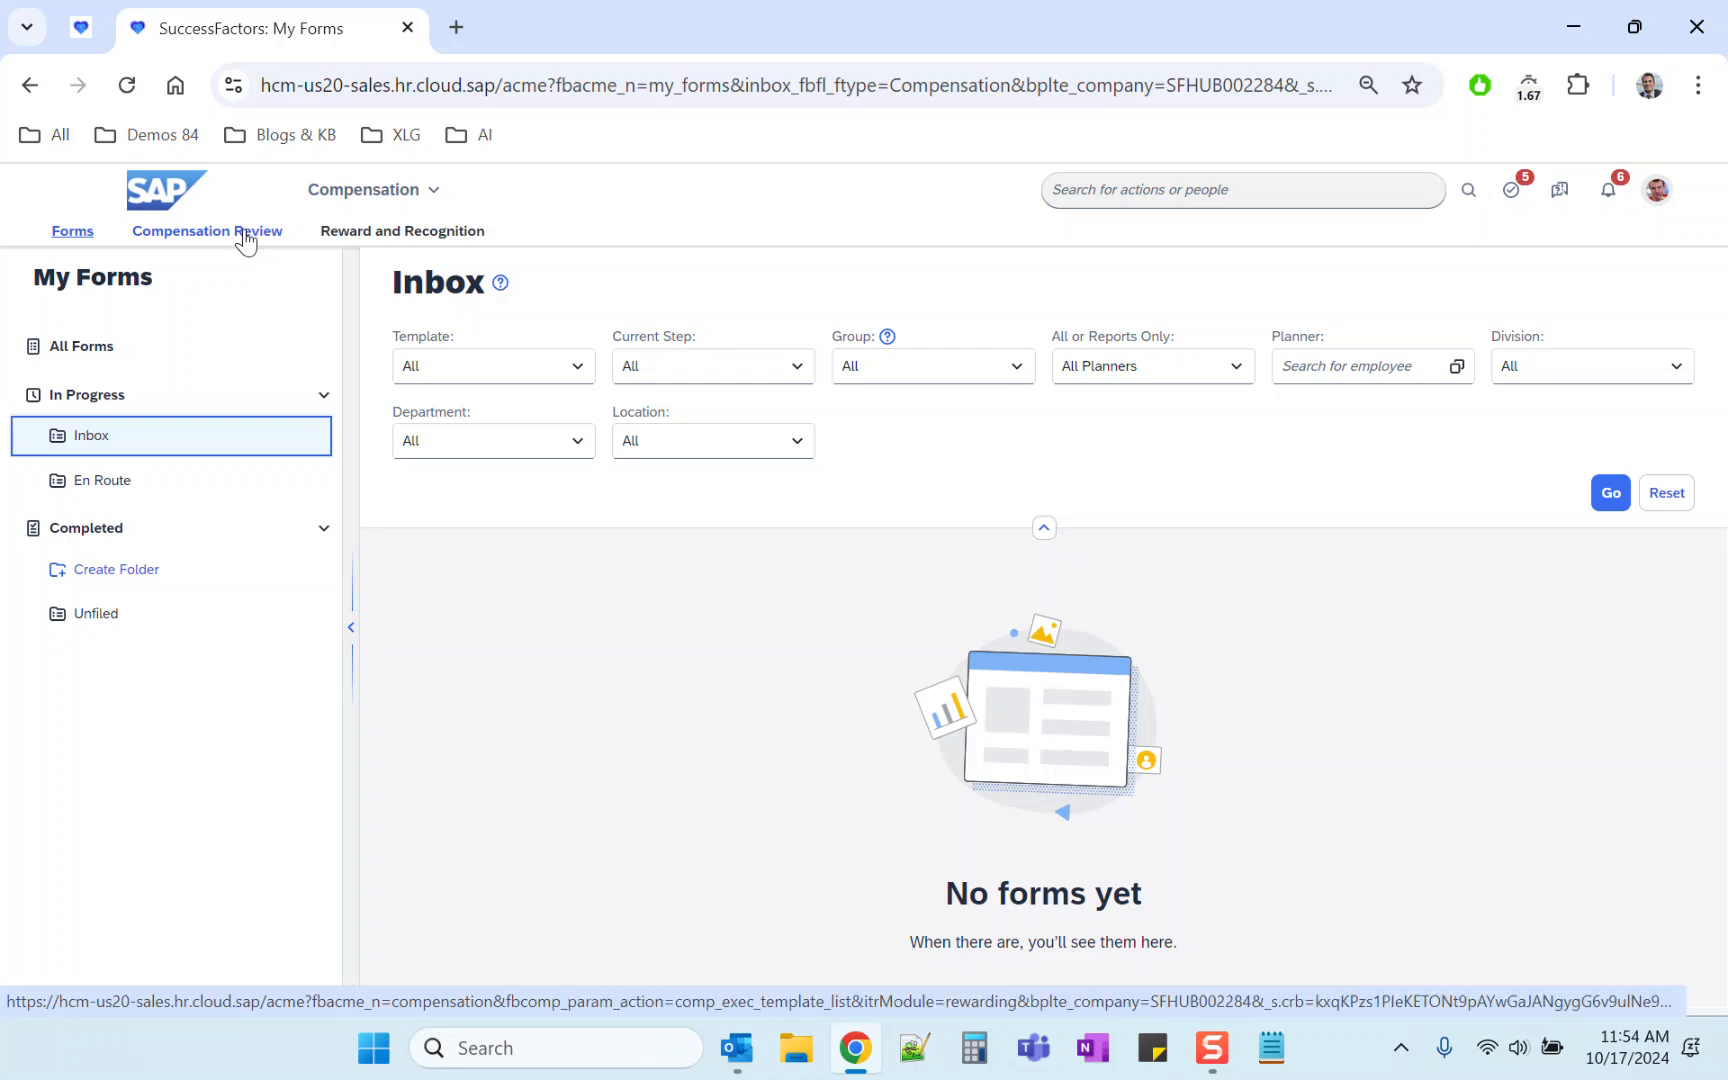
pyautogui.click(200, 240)
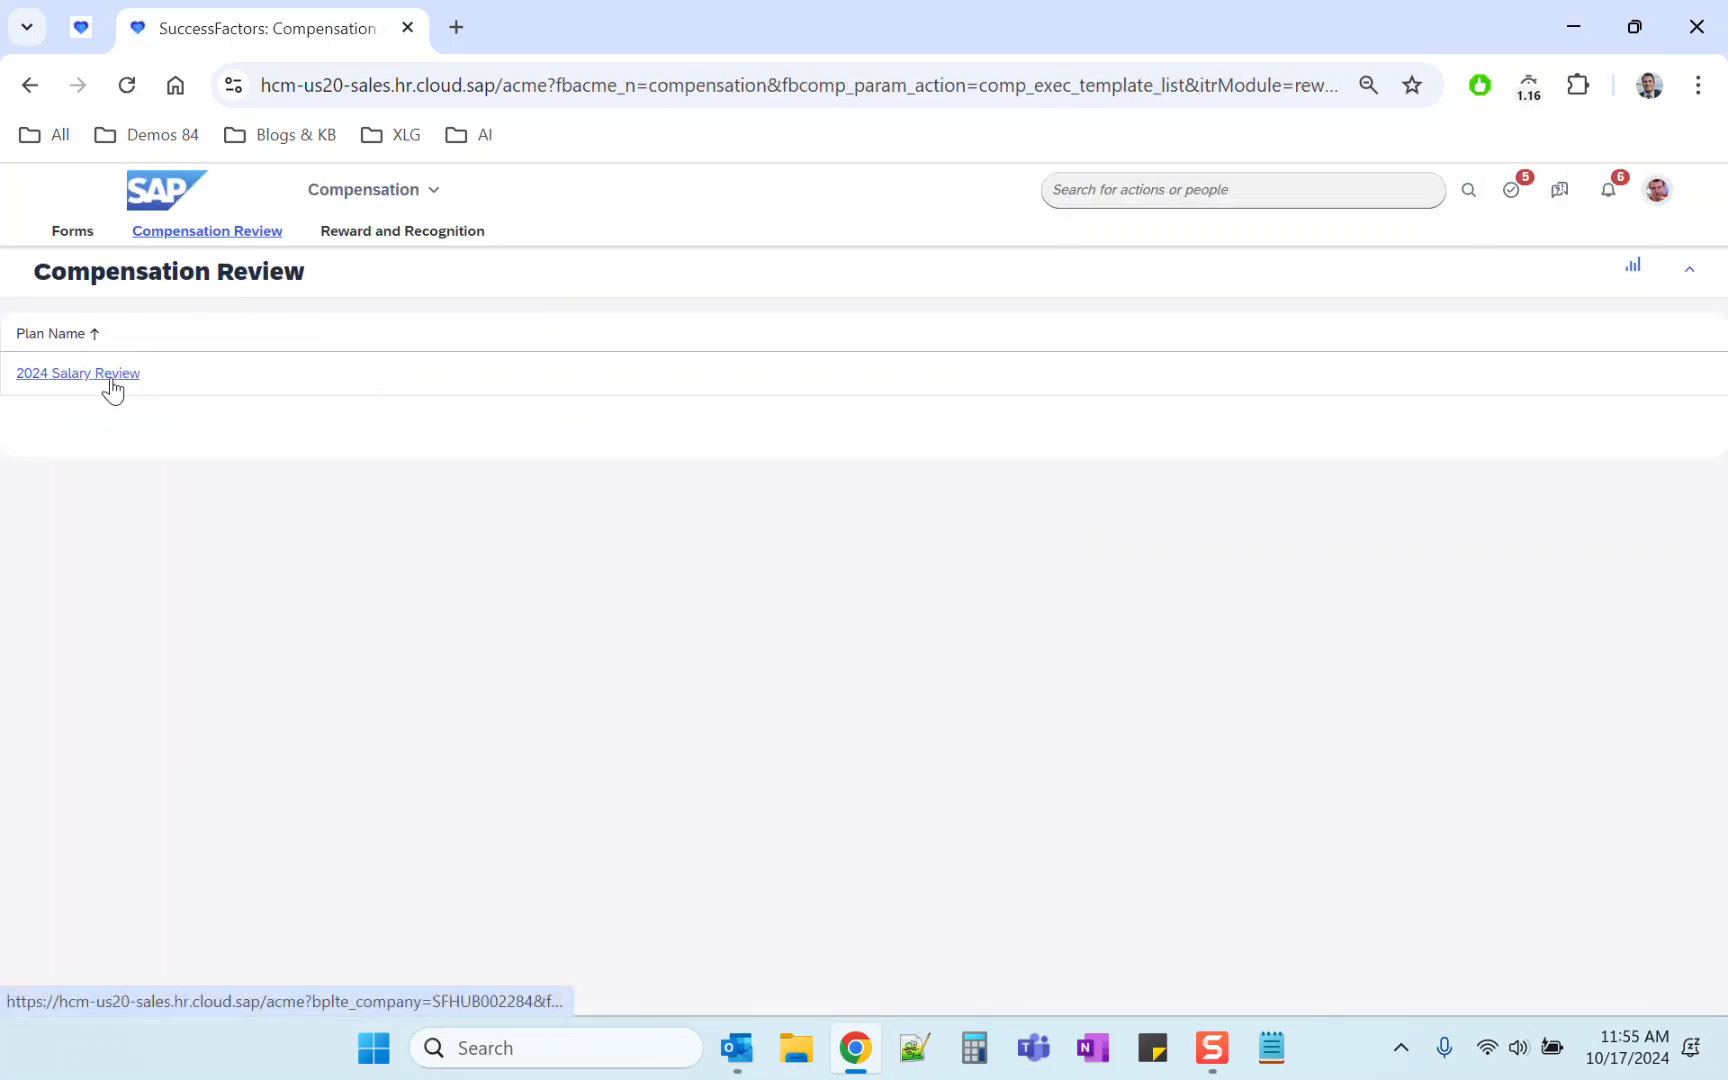
pyautogui.tripleClick(109, 375)
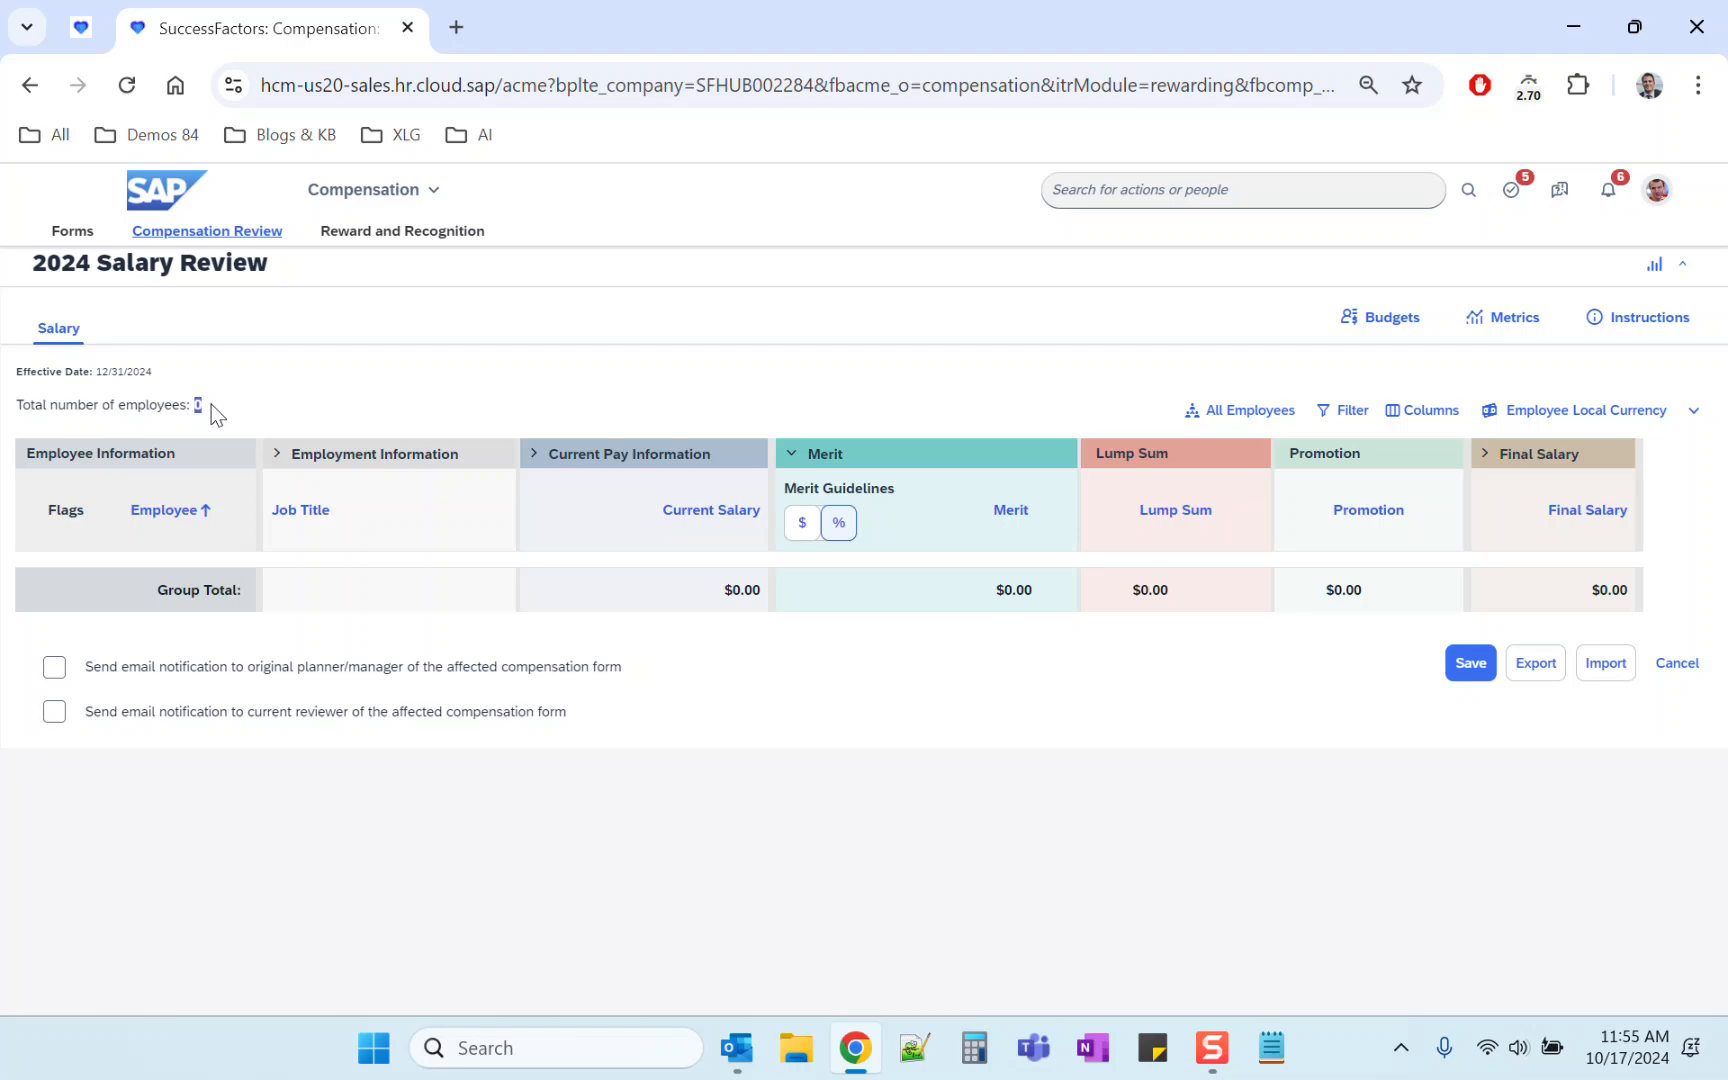
pyautogui.moveTo(195, 406); pyautogui.dragTo(205, 407)
# Step: Stop proxying and return to your own account
pyautogui.click(1145, 195)
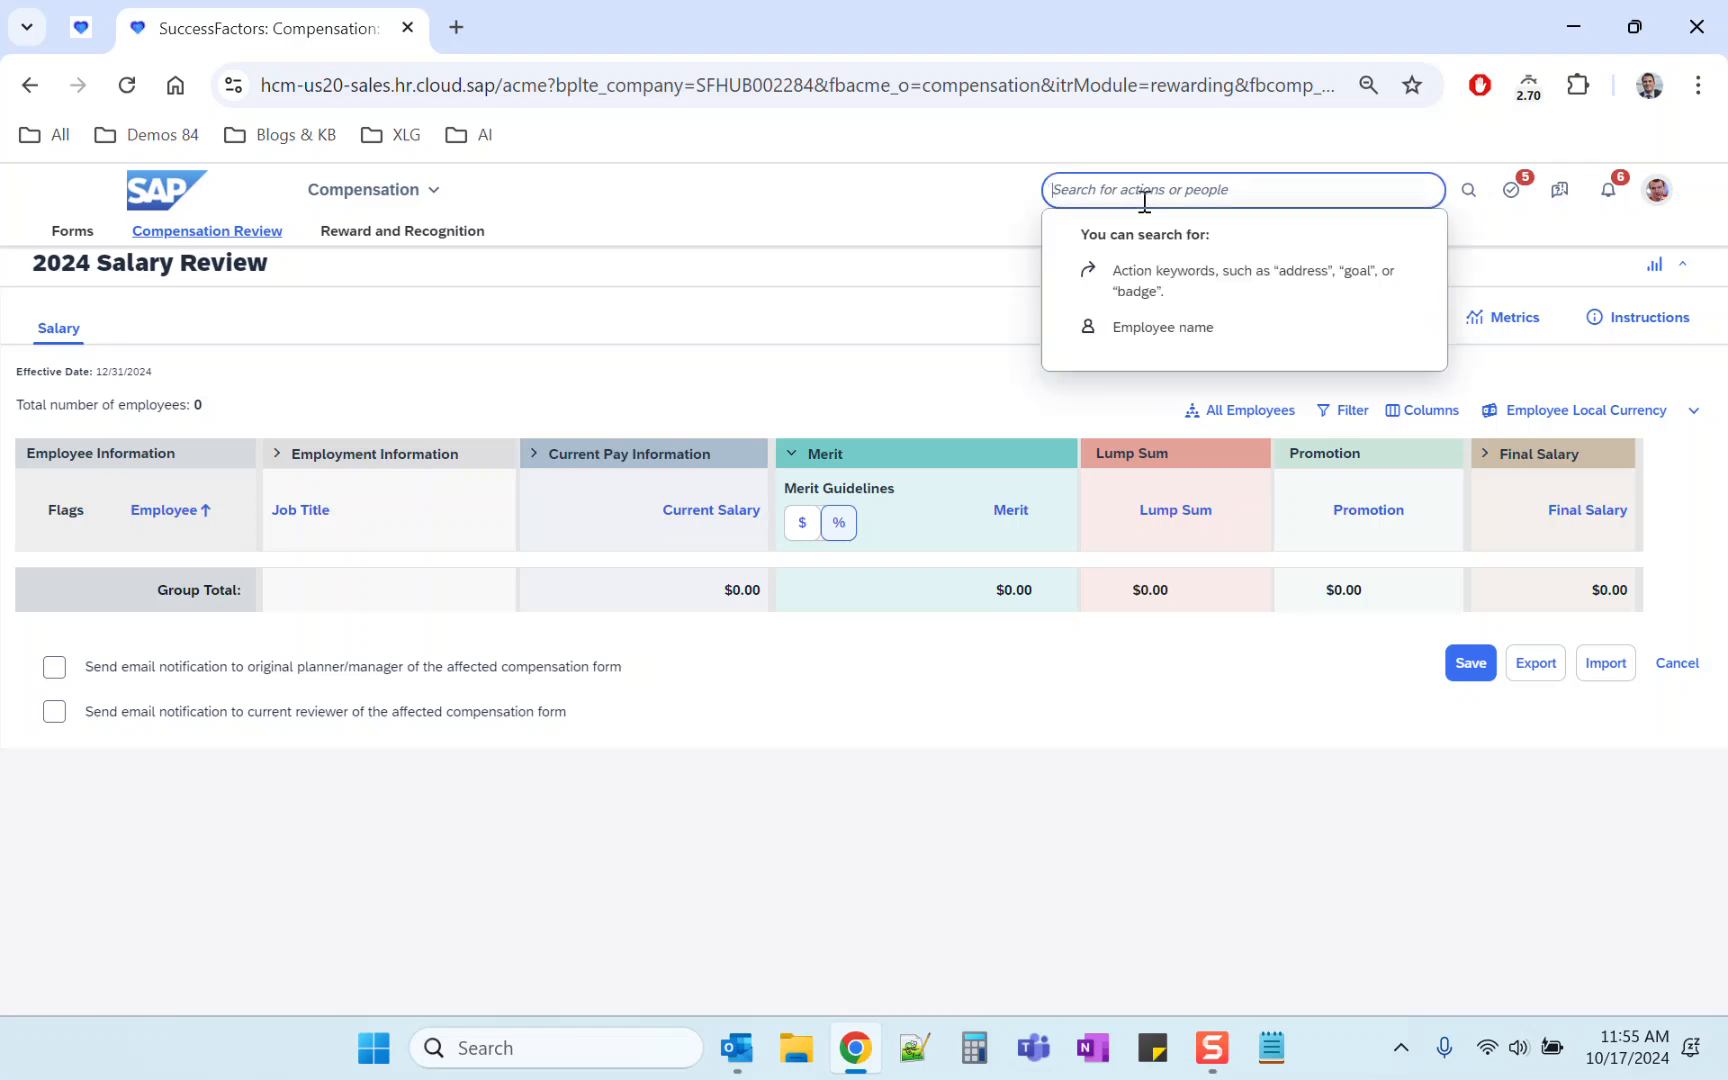
pyautogui.click(1657, 190)
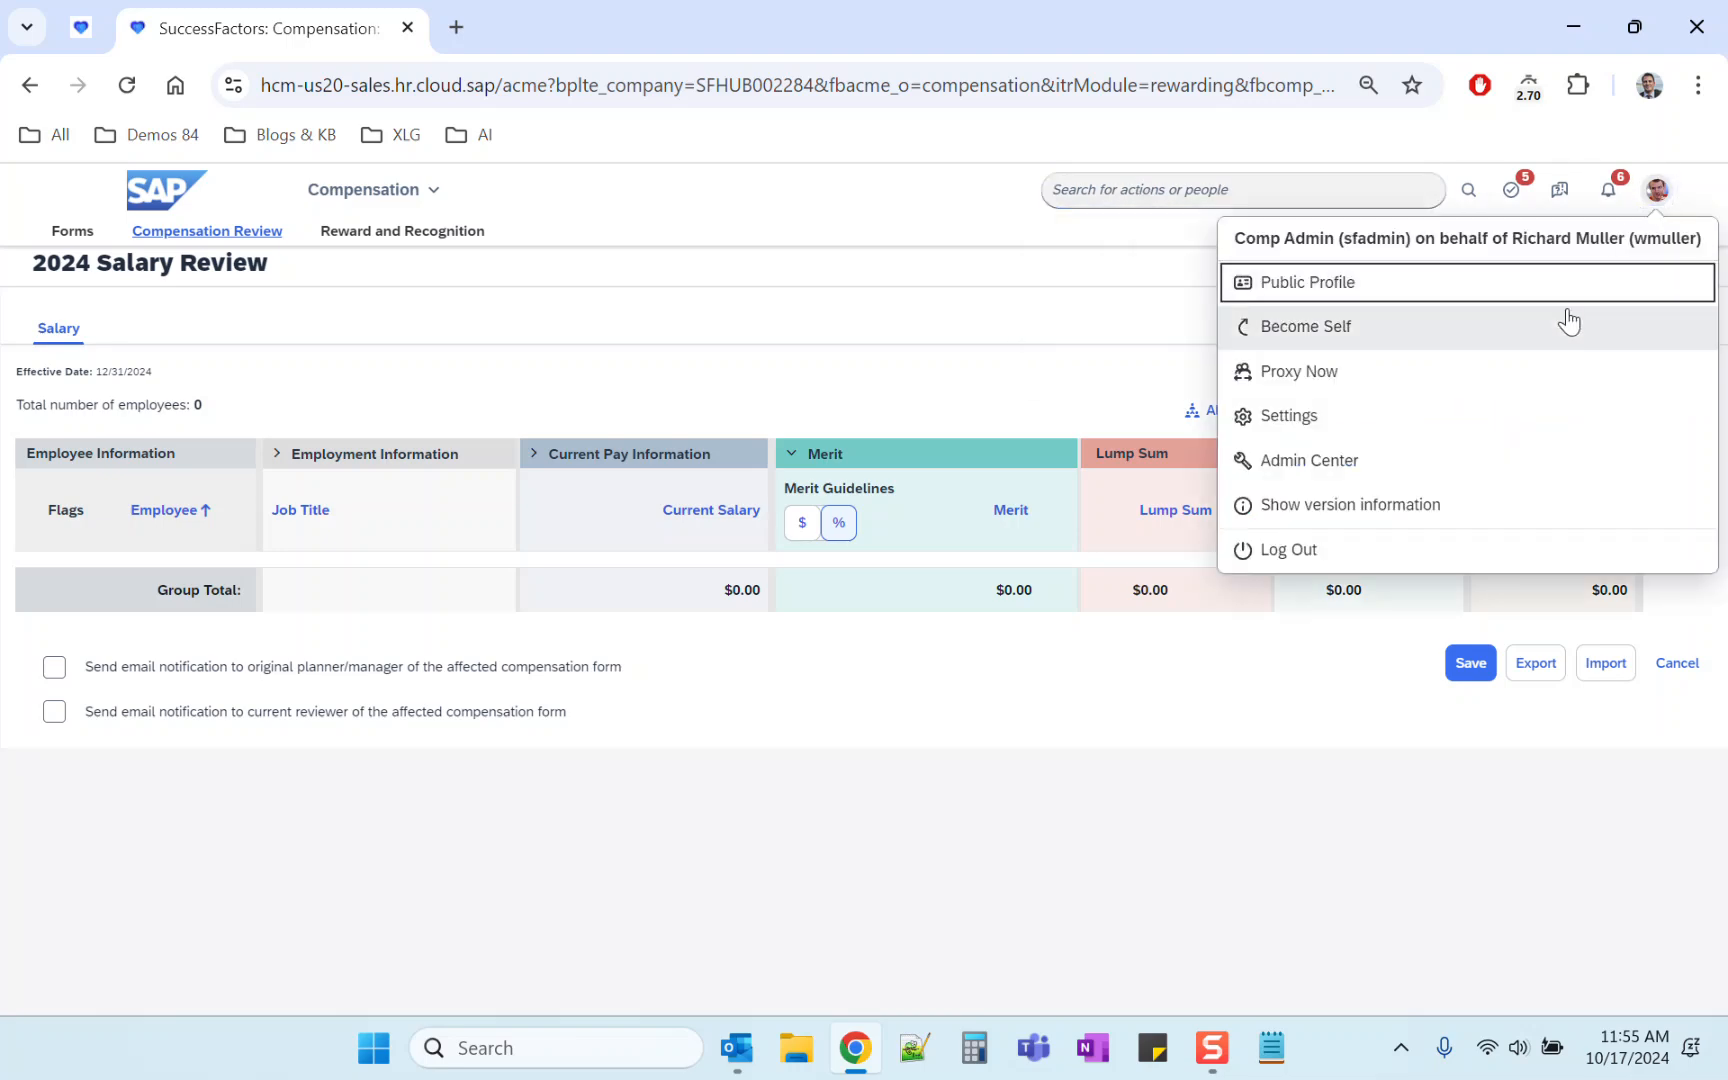
pyautogui.click(1560, 328)
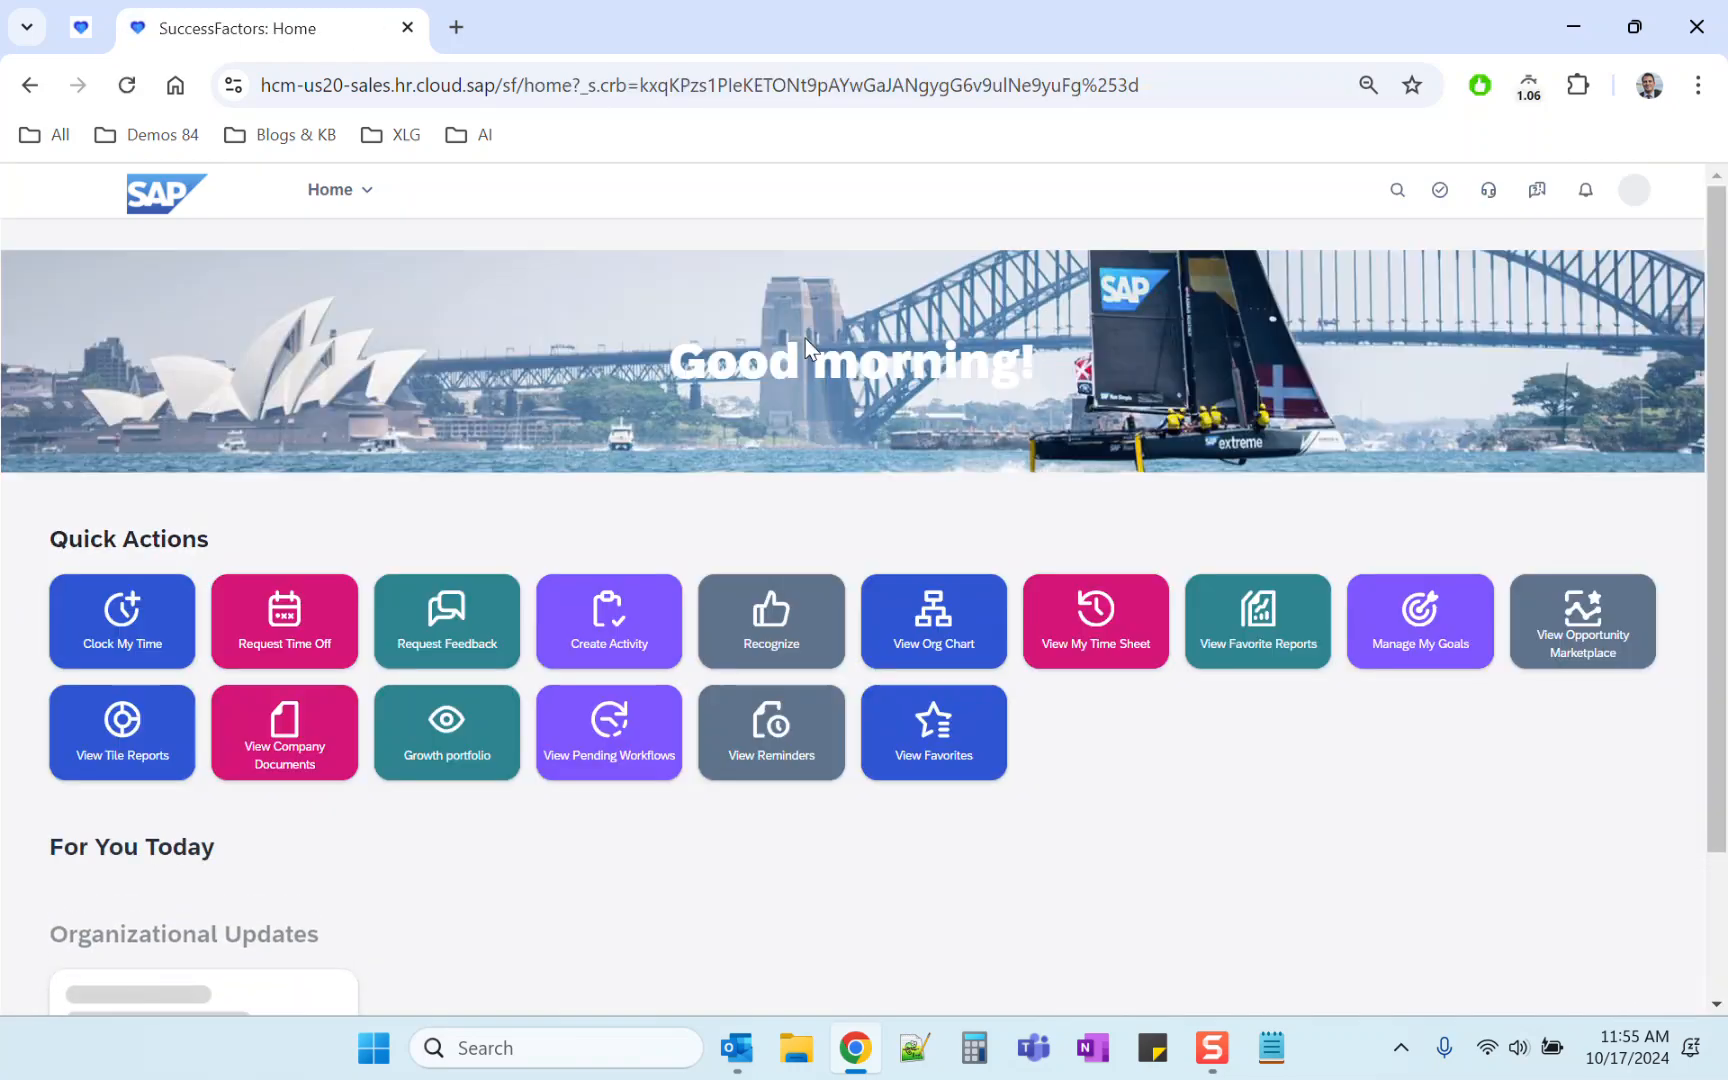
# Step: Search for Compensation Home and open Role-Based Permissions based on Route Steps for Executive Review in the 2024 Salary Review plan
pyautogui.click(1050, 192)
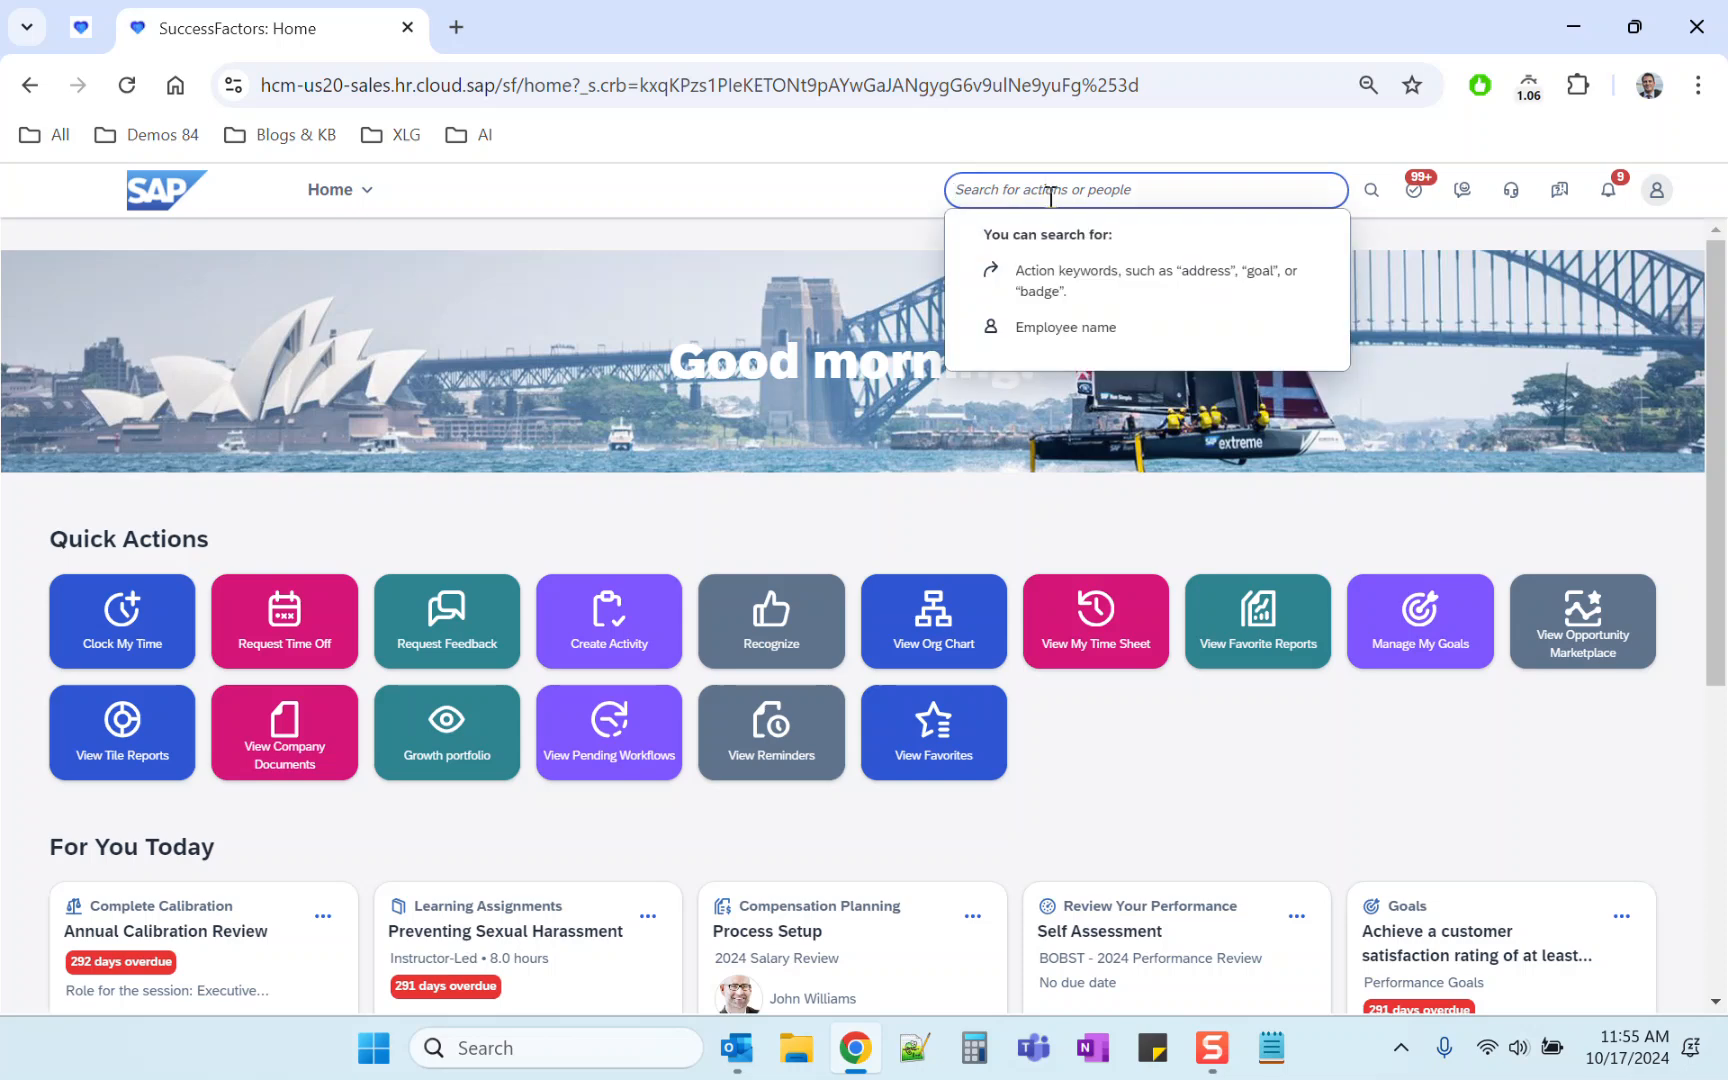
pyautogui.write('comp home')
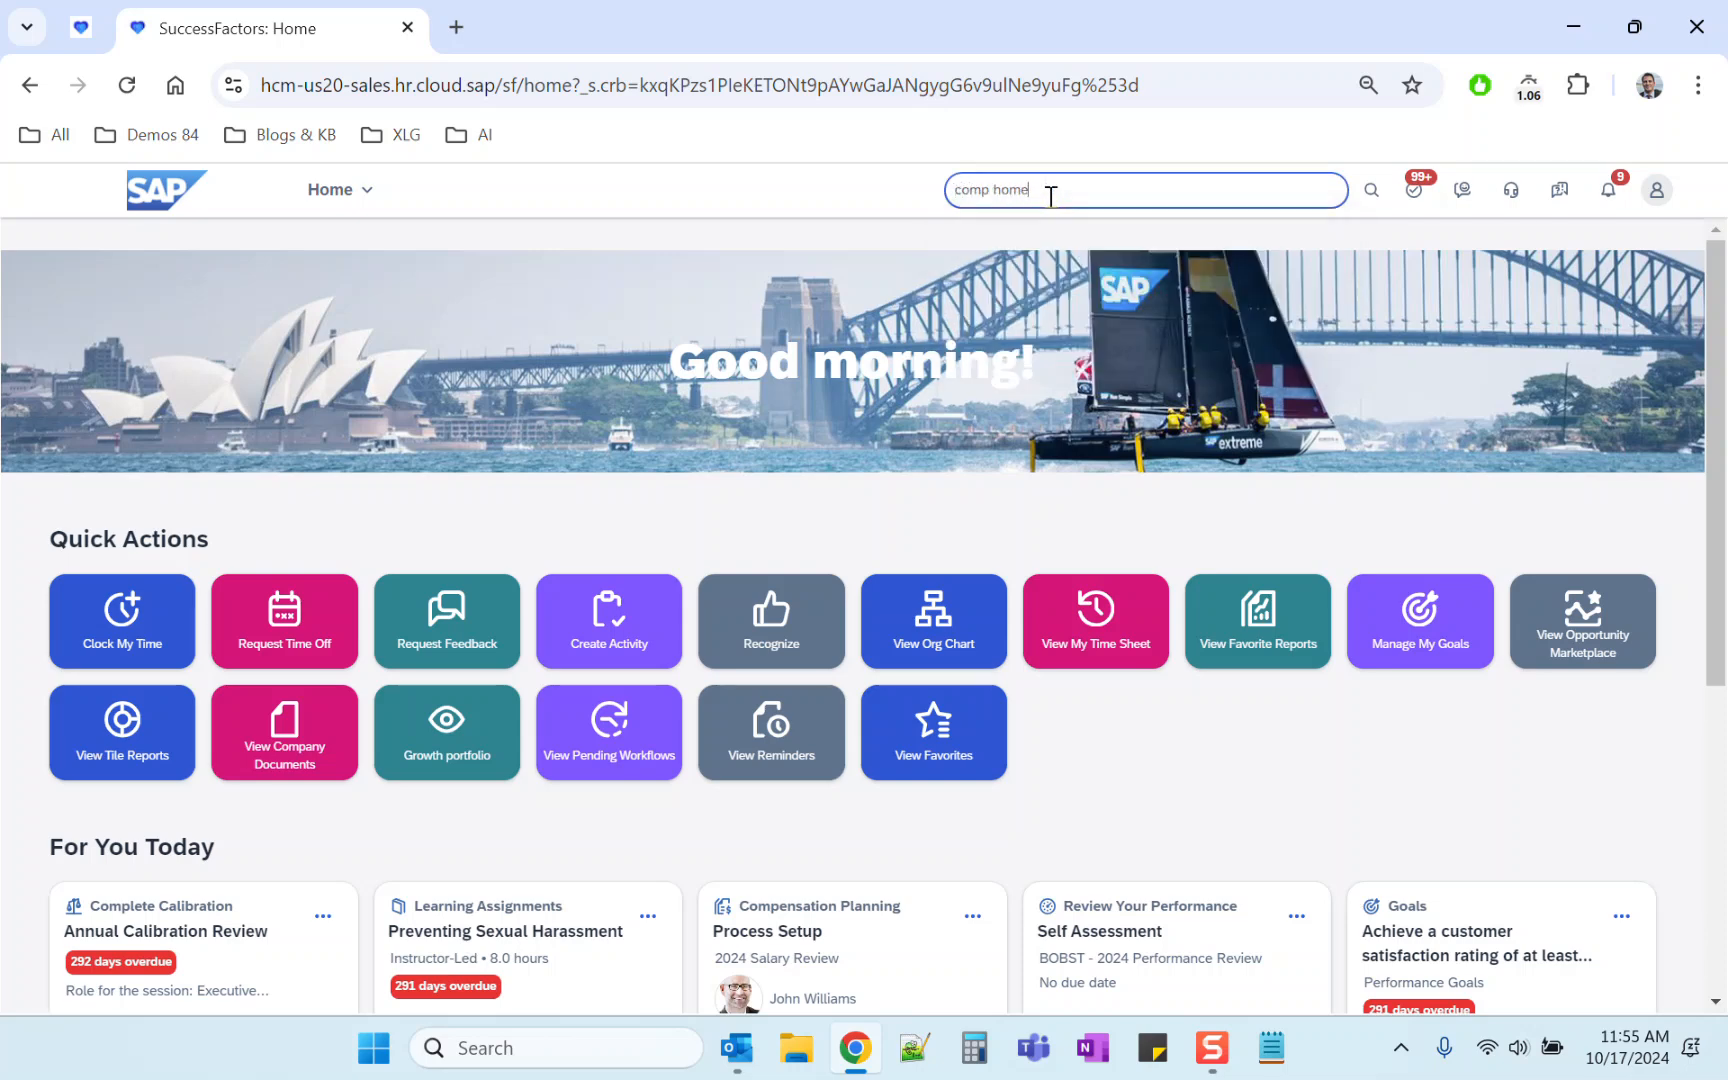
pyautogui.click(1000, 226)
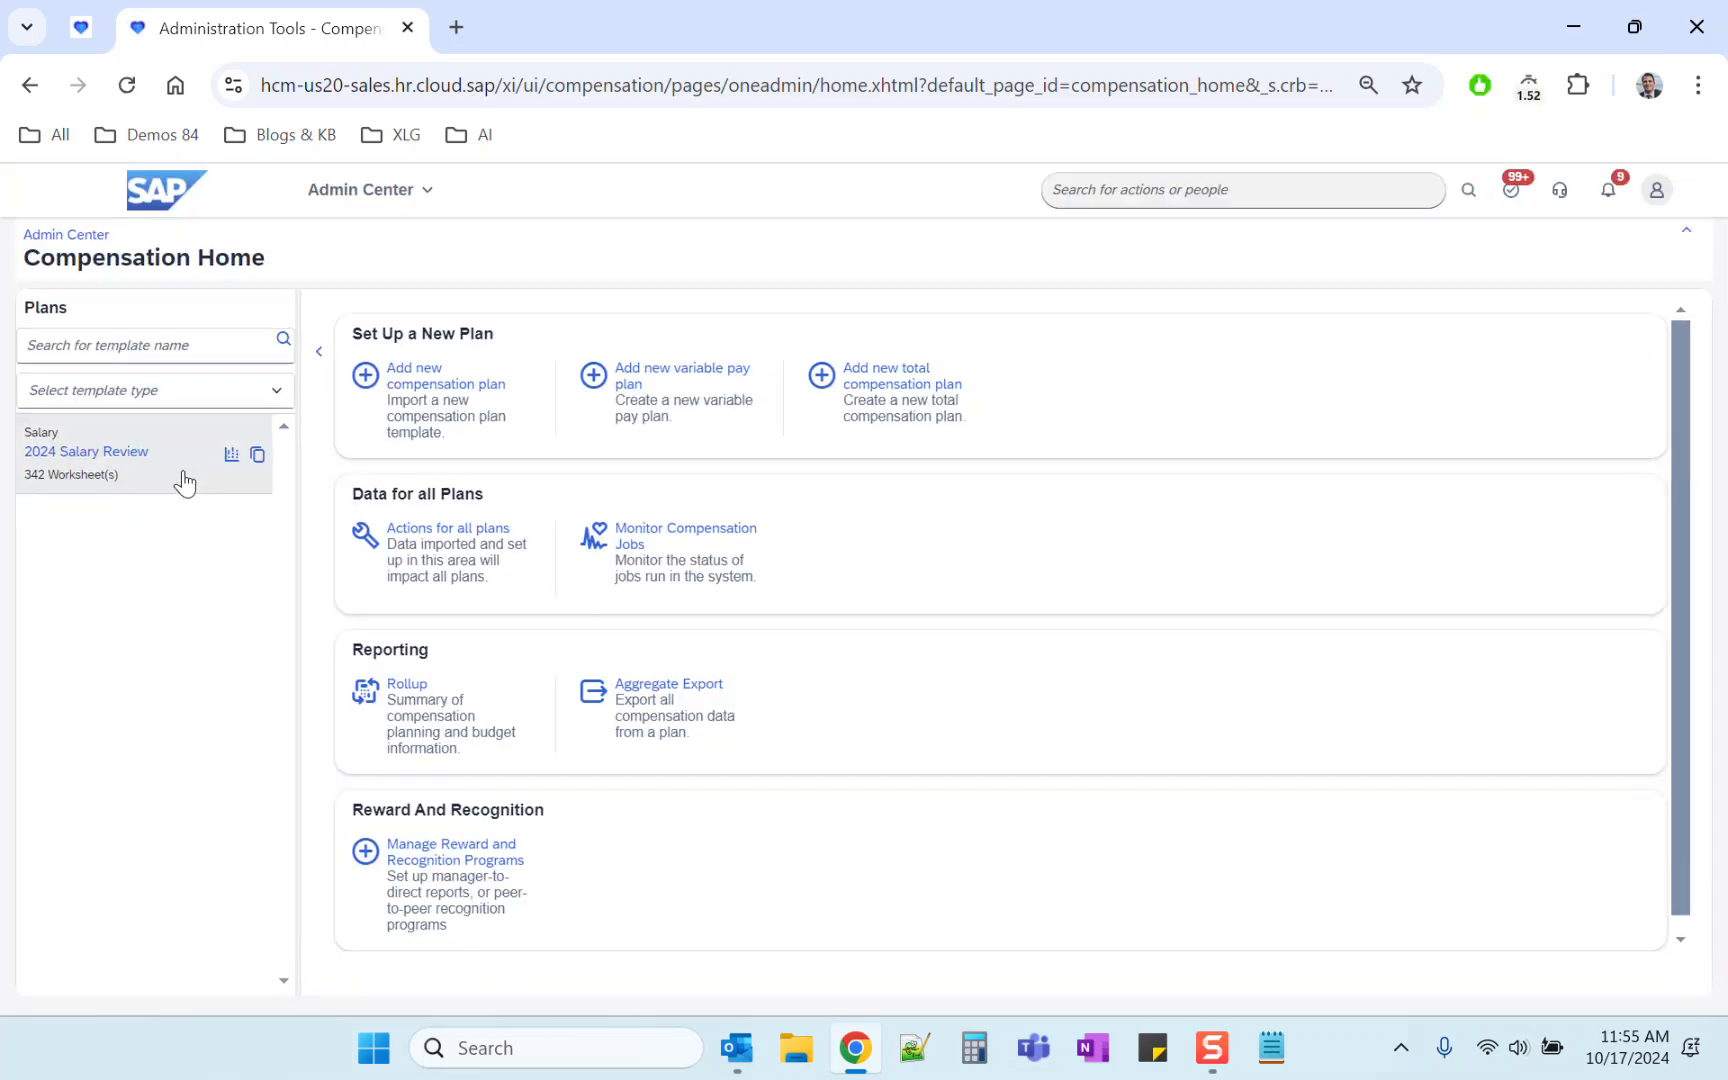
pyautogui.click(181, 480)
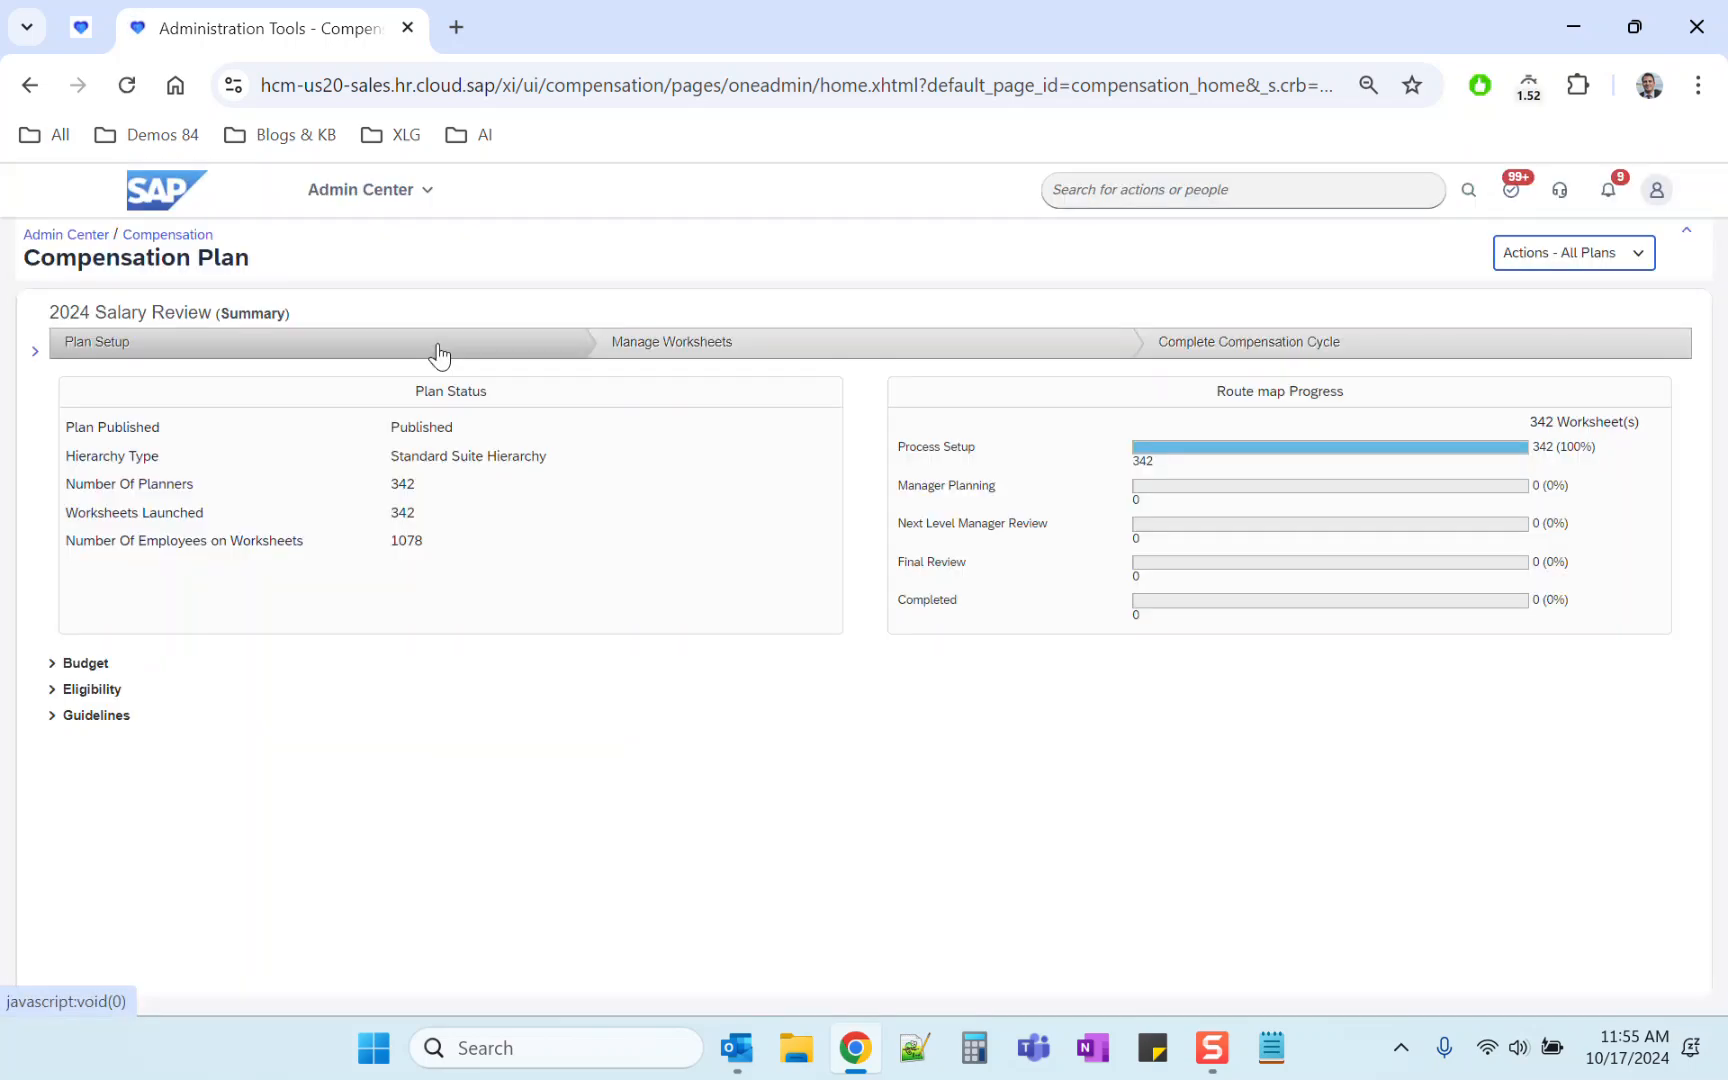
pyautogui.click(436, 345)
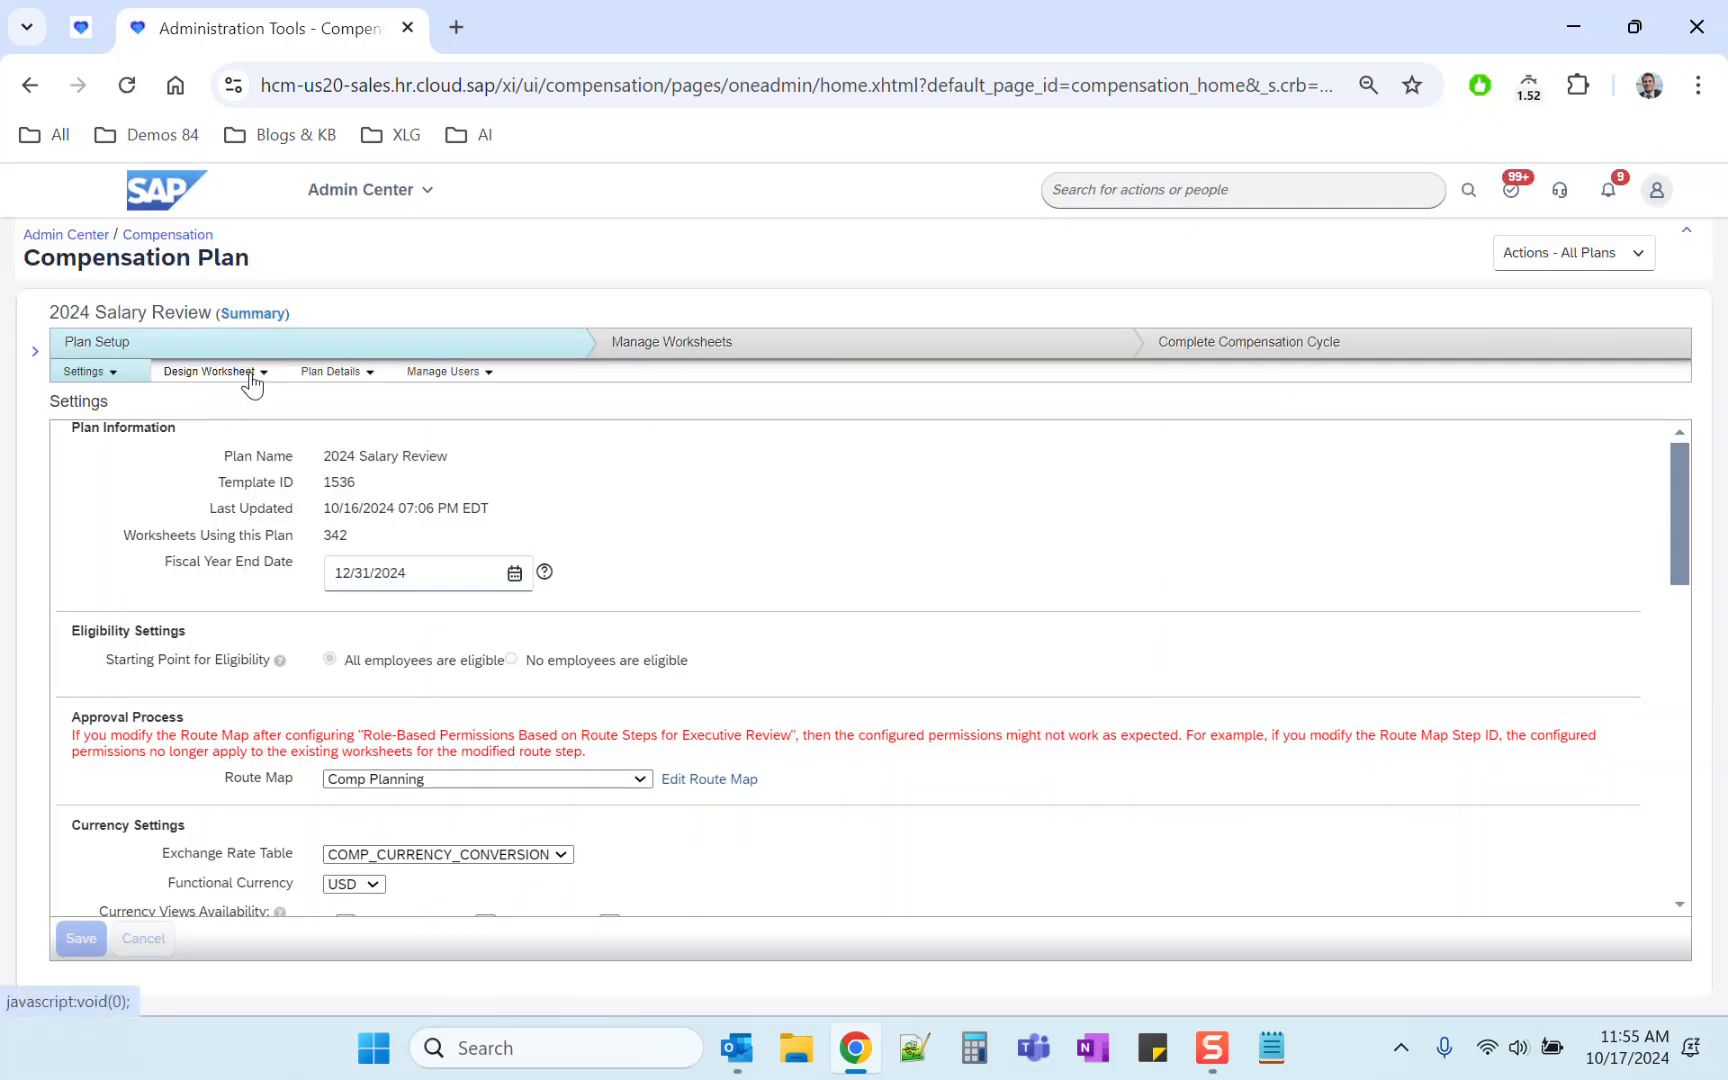
pyautogui.click(251, 375)
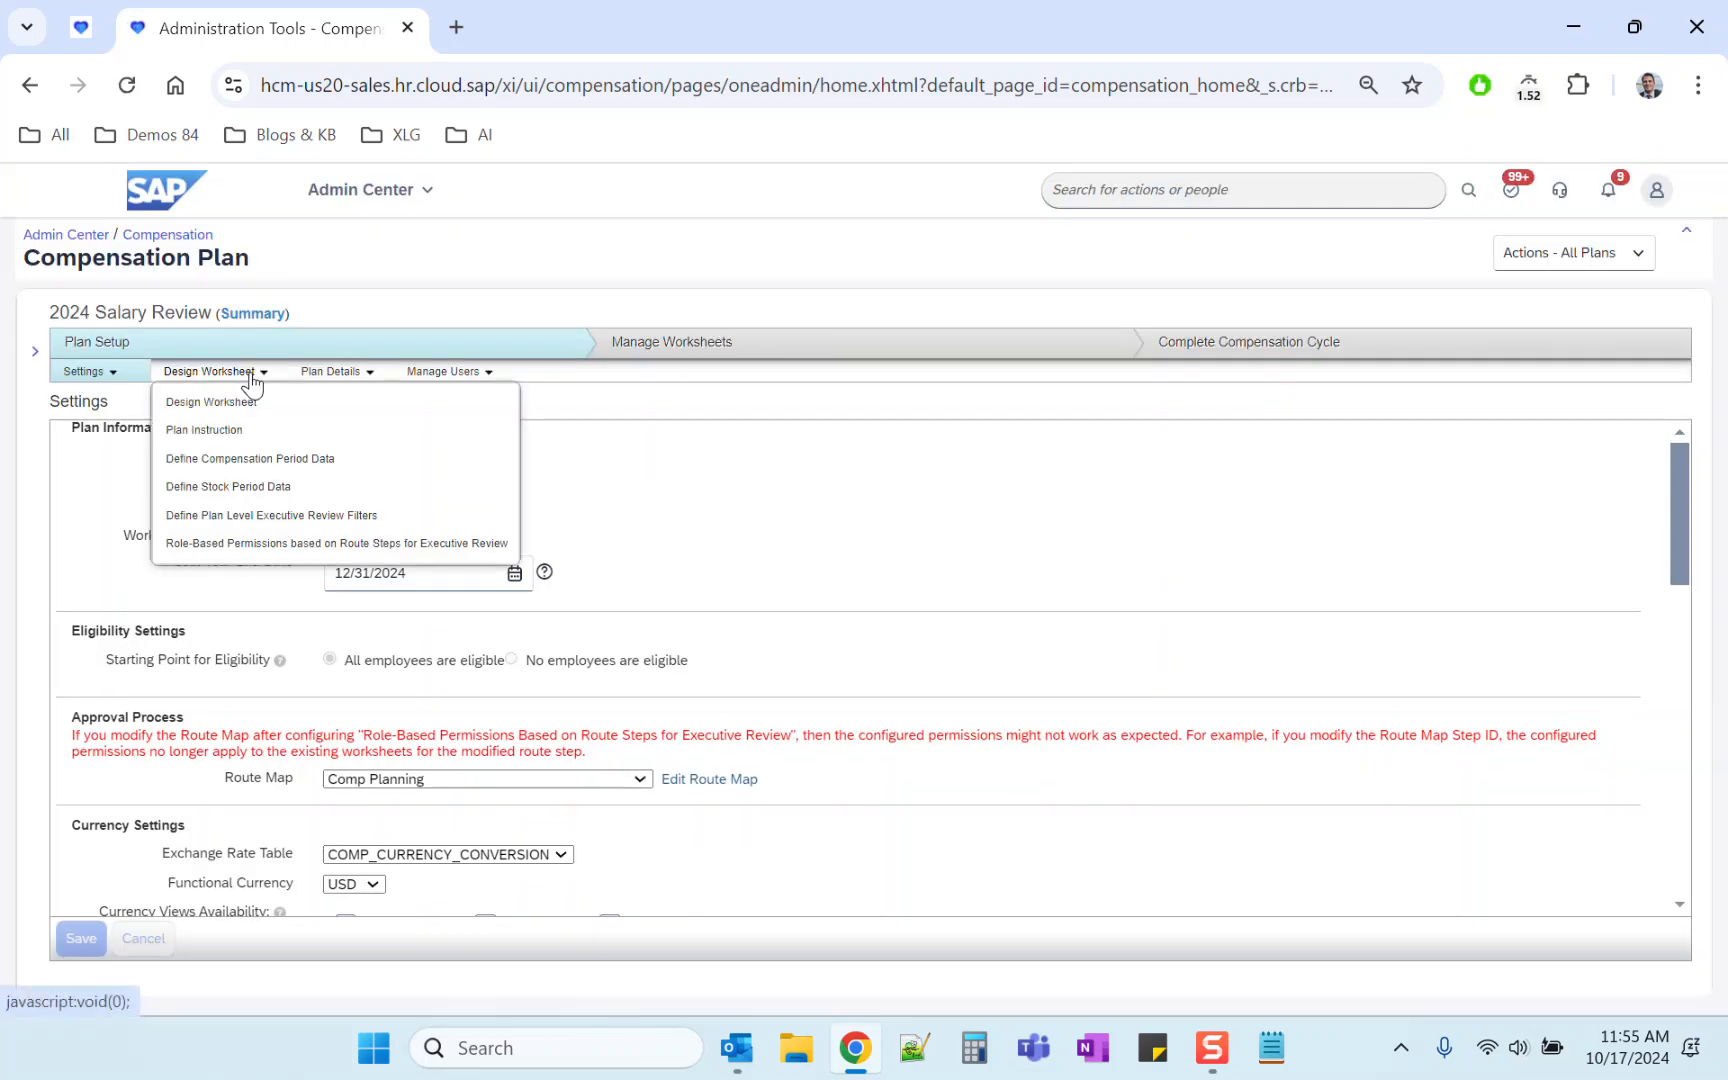
pyautogui.click(280, 543)
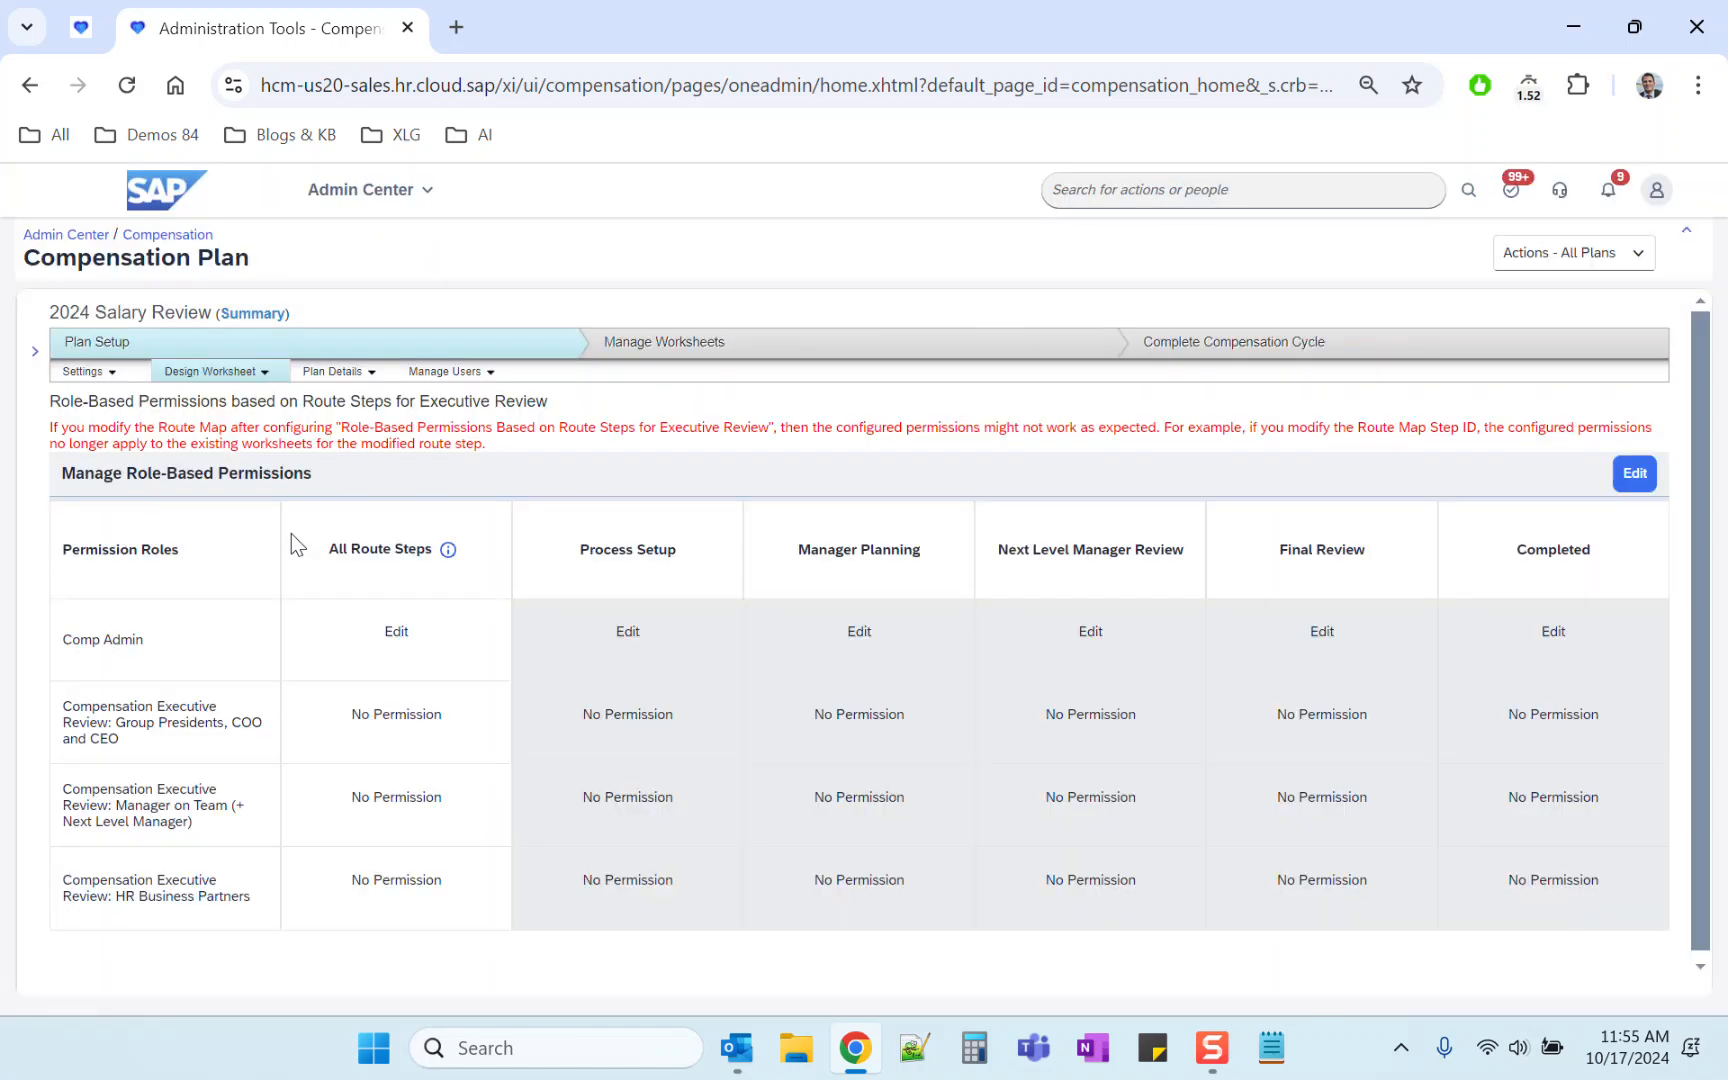
# Step: Enter edit mode and set the HR Business Partners role's All Route Steps permission to No Selection, confirming the update
pyautogui.click(1636, 476)
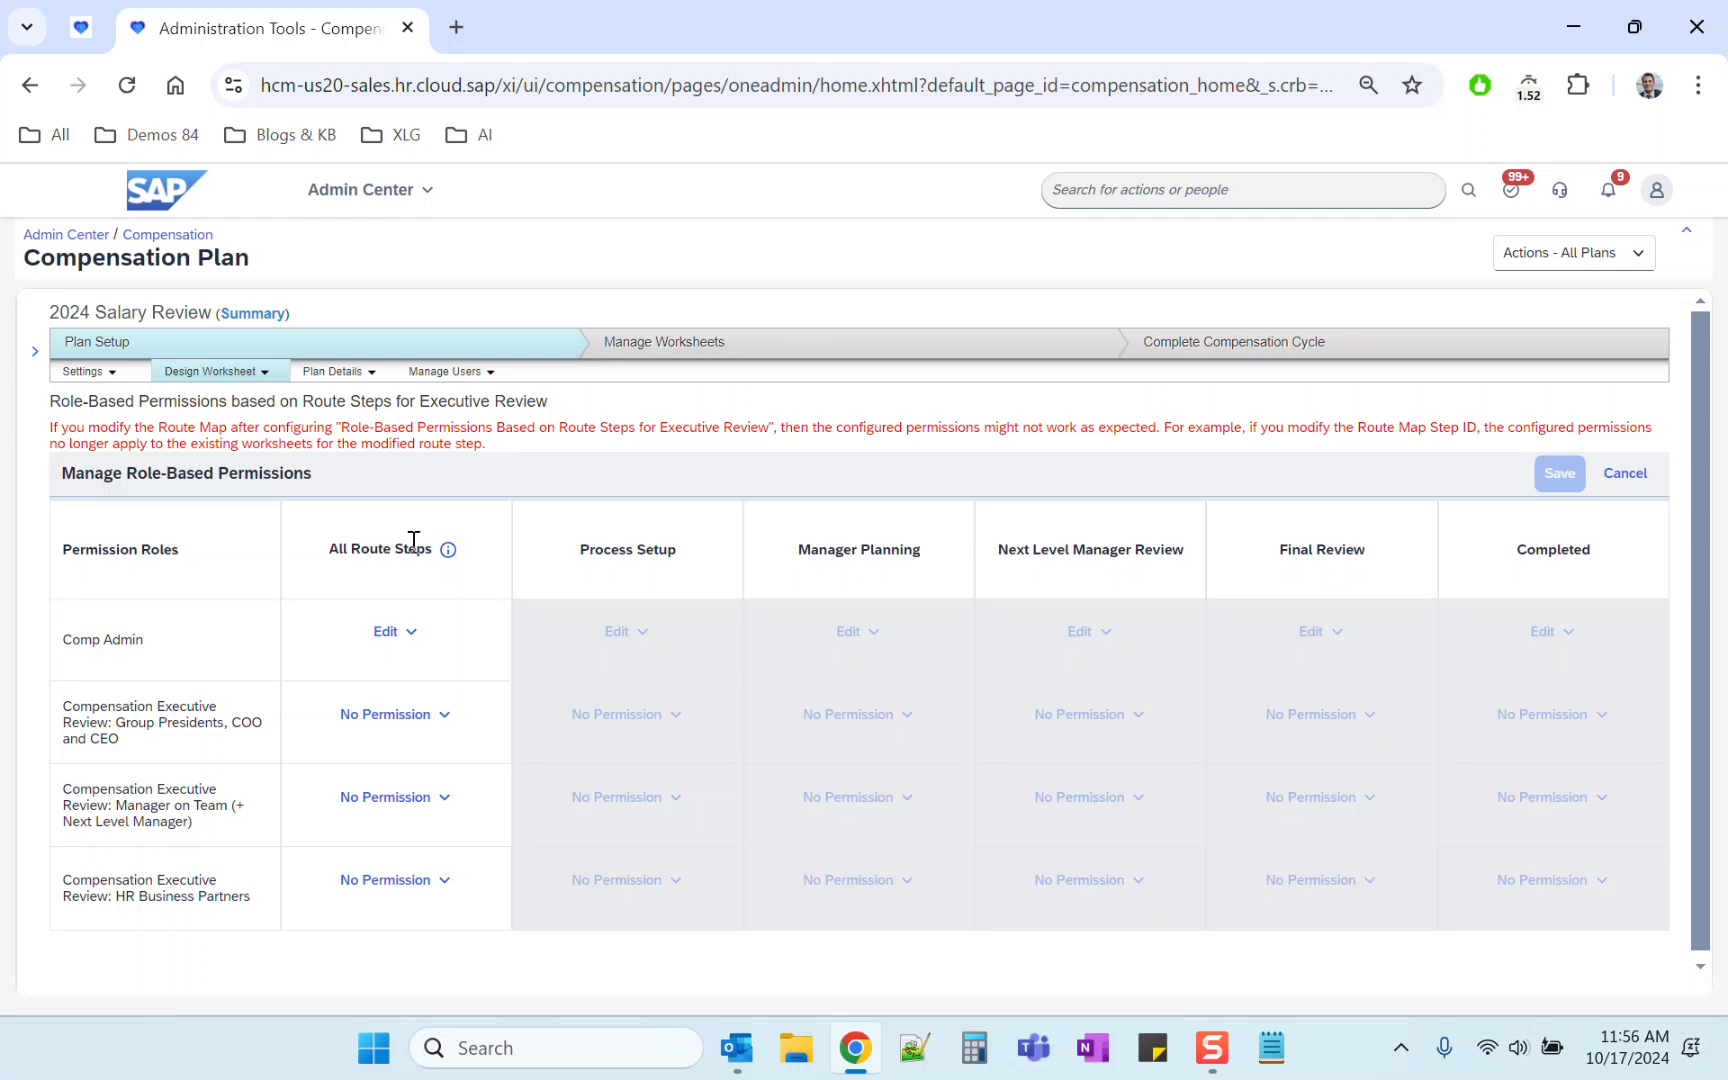
pyautogui.click(441, 882)
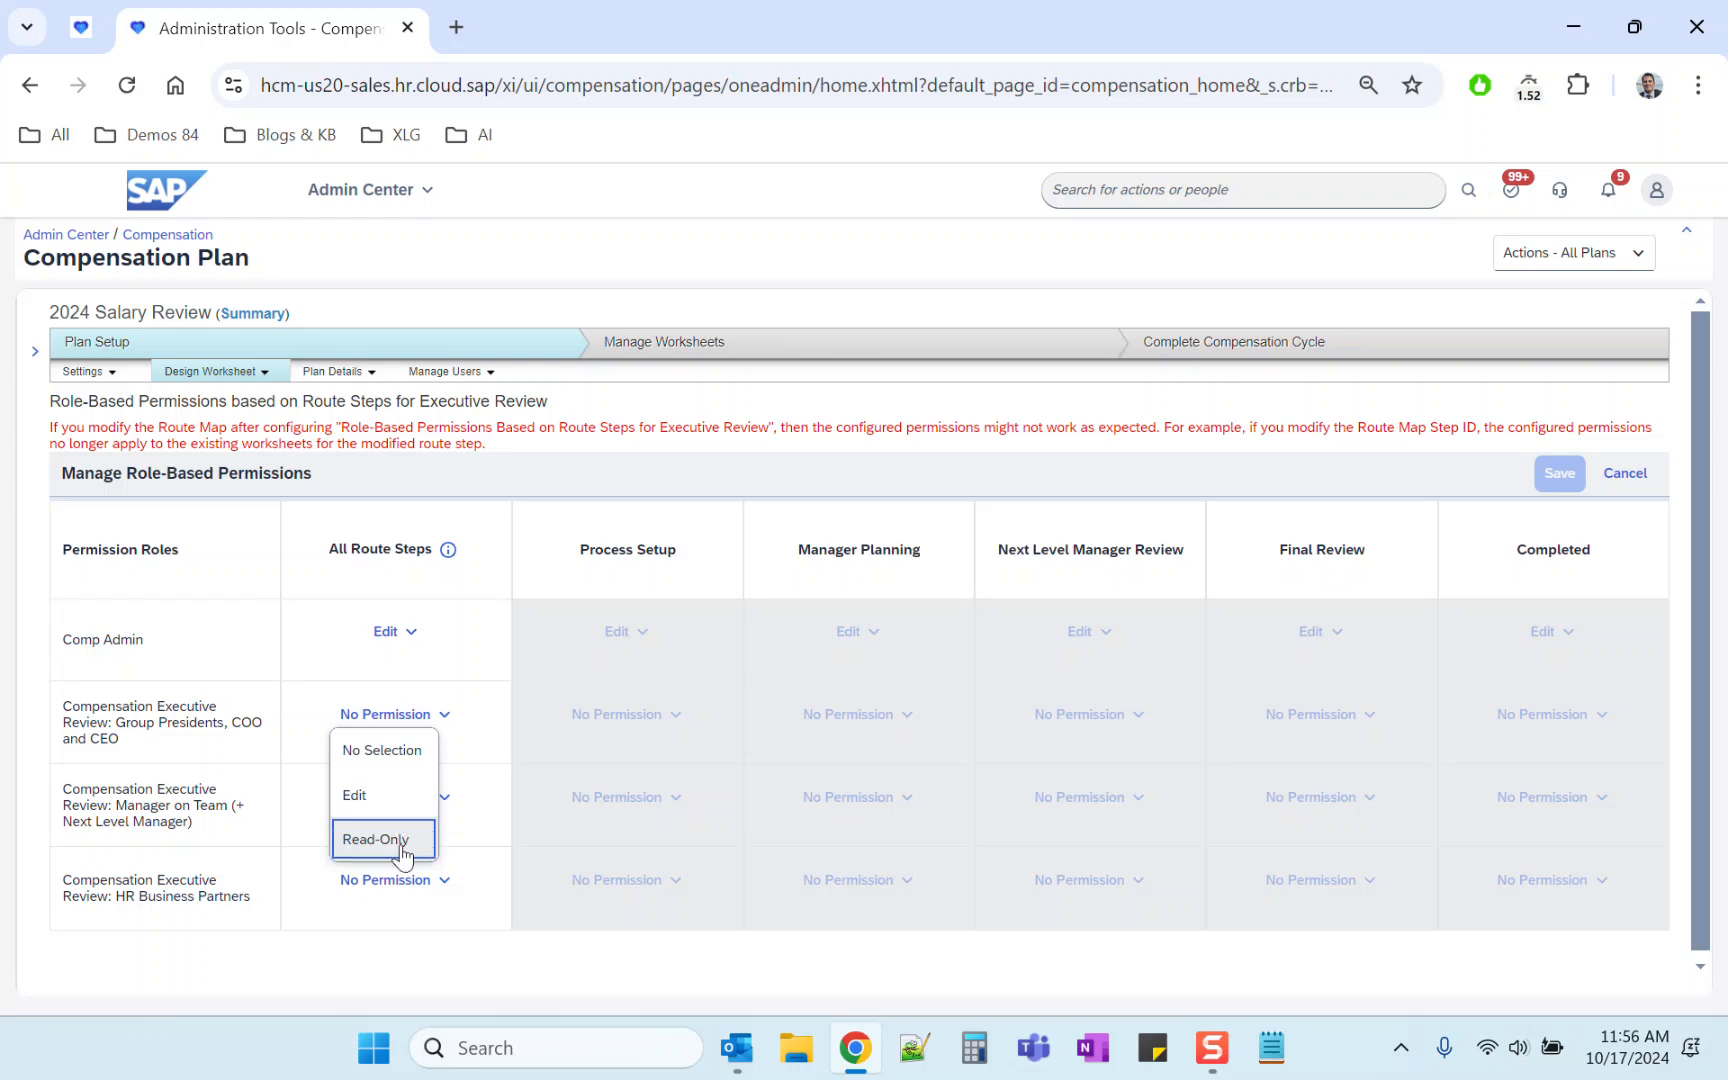
pyautogui.click(399, 760)
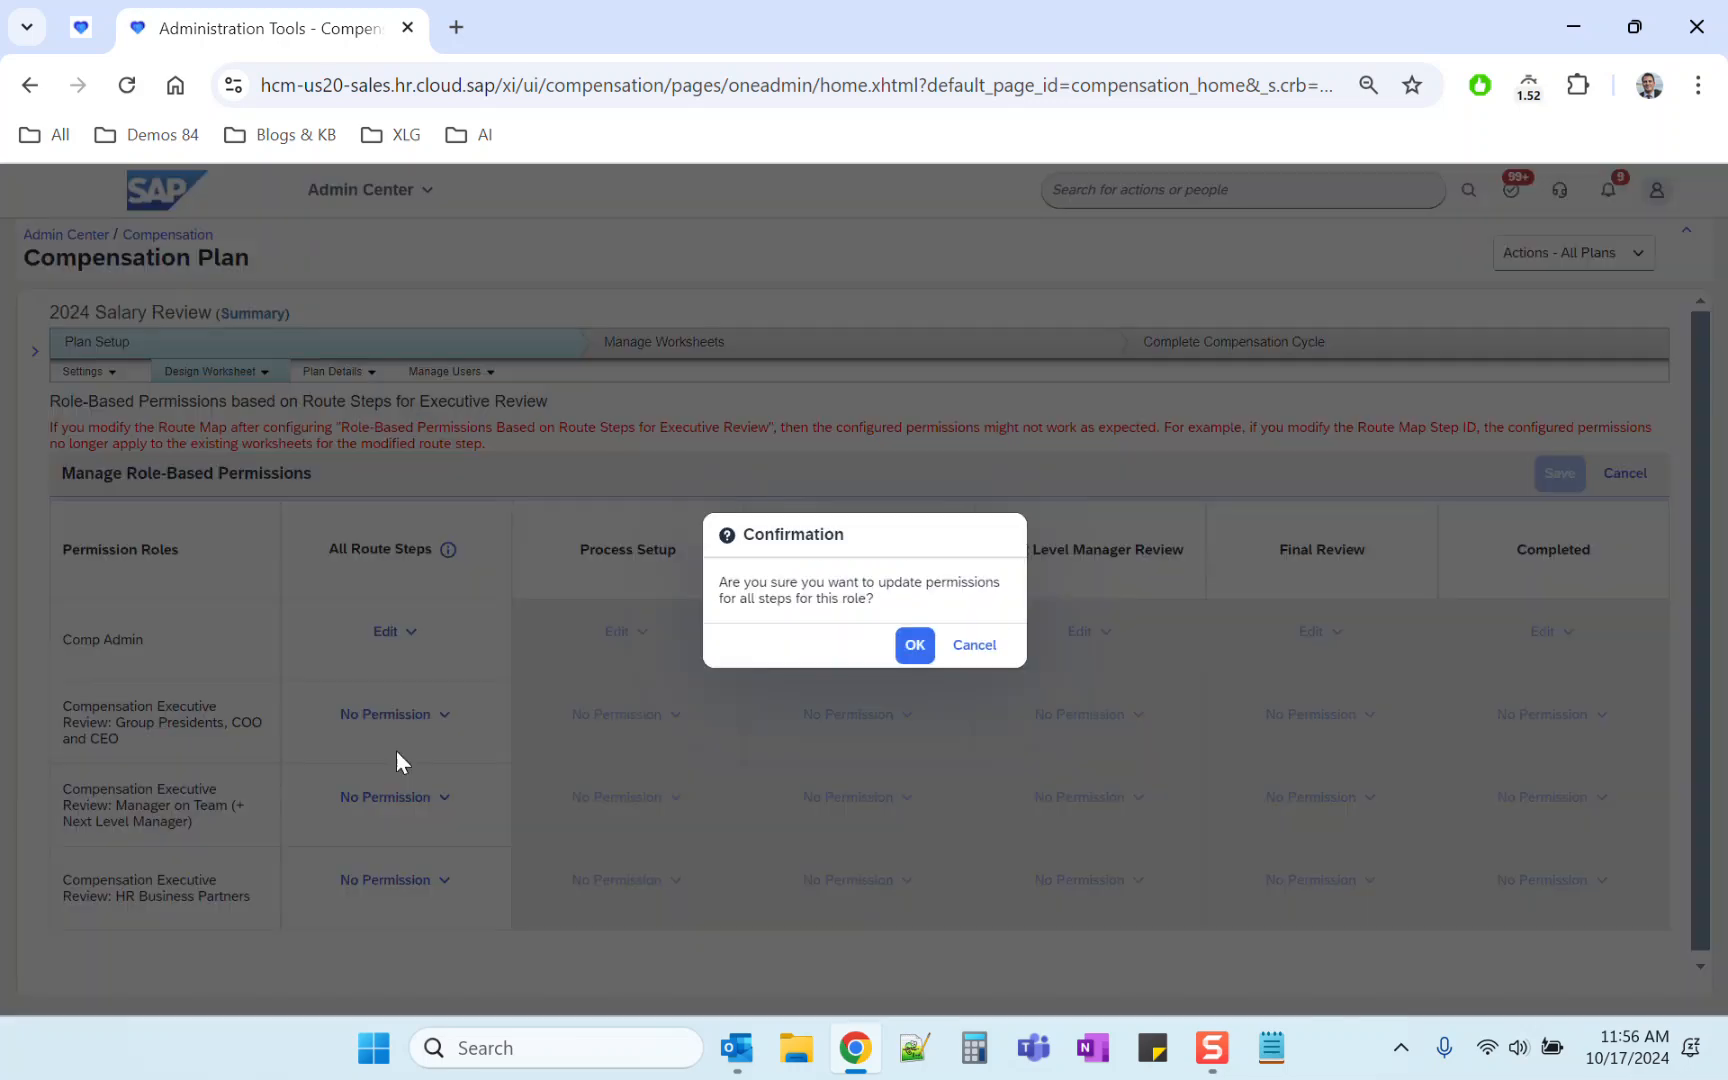
pyautogui.click(915, 645)
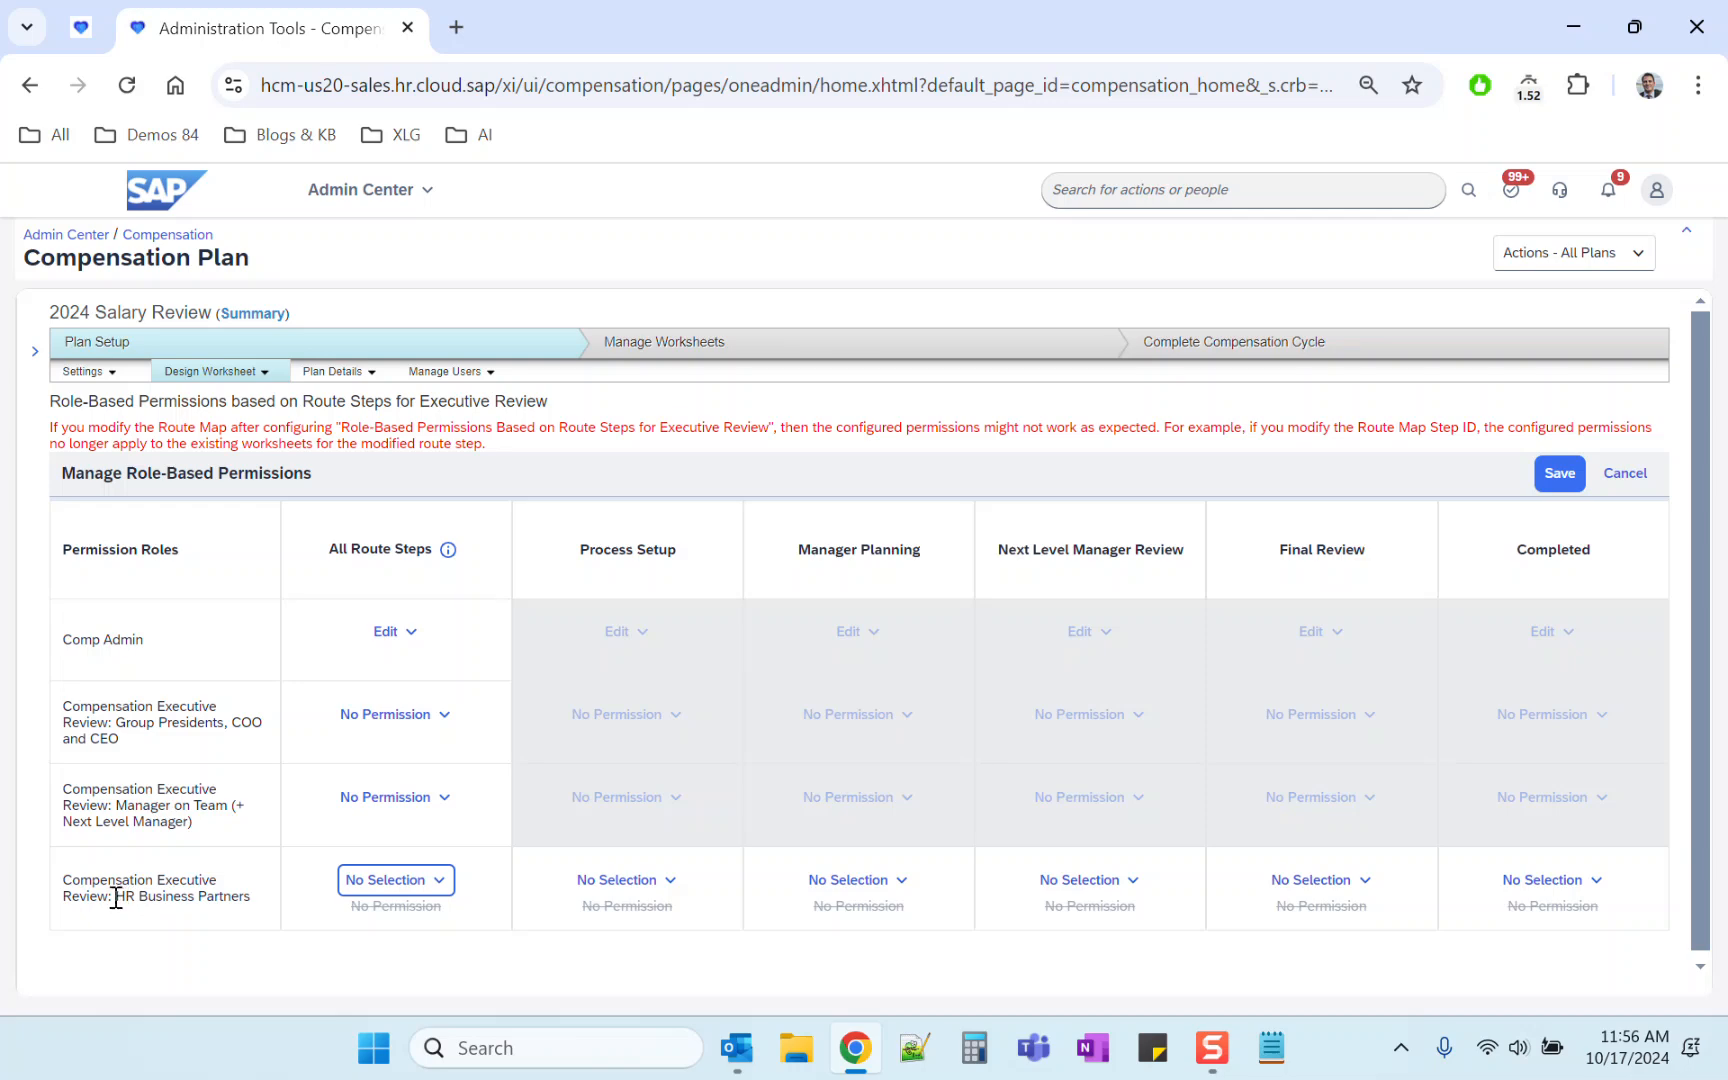
# Step: Set the HR Business Partners role's Process Setup permission to Read-Only
pyautogui.moveTo(116, 896); pyautogui.dragTo(252, 896)
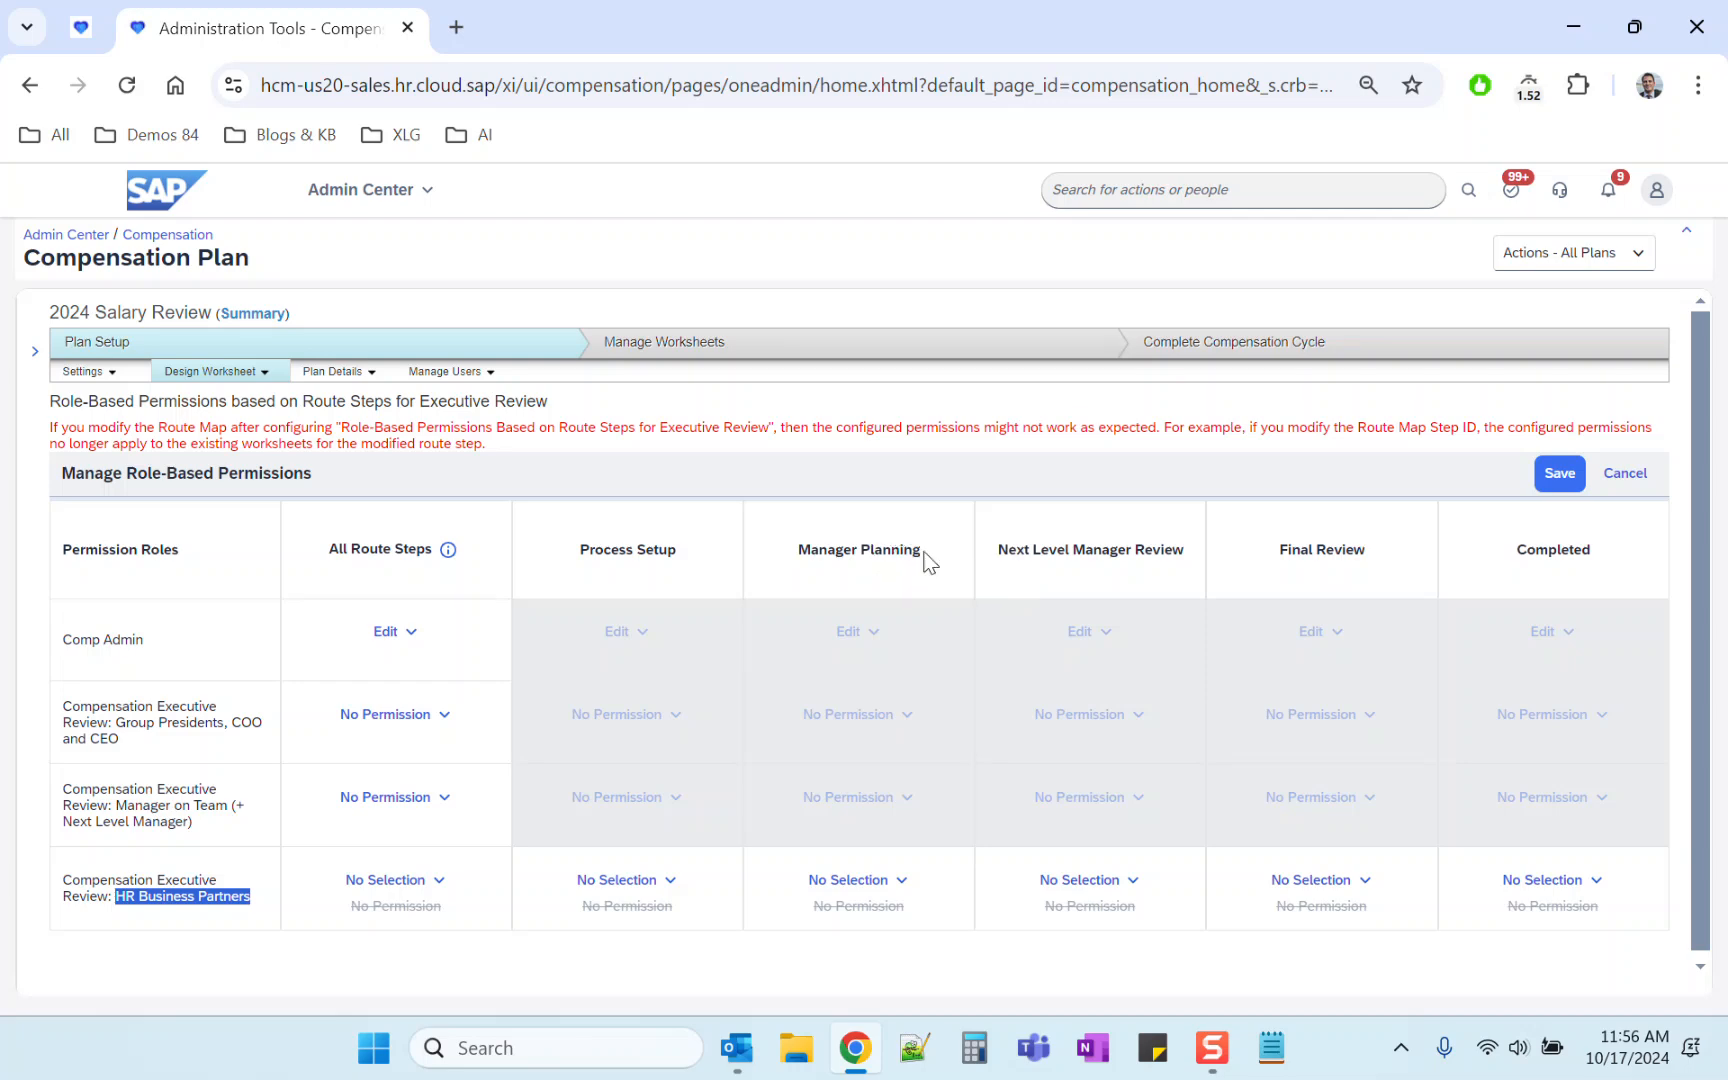
pyautogui.moveTo(805, 552); pyautogui.dragTo(925, 551)
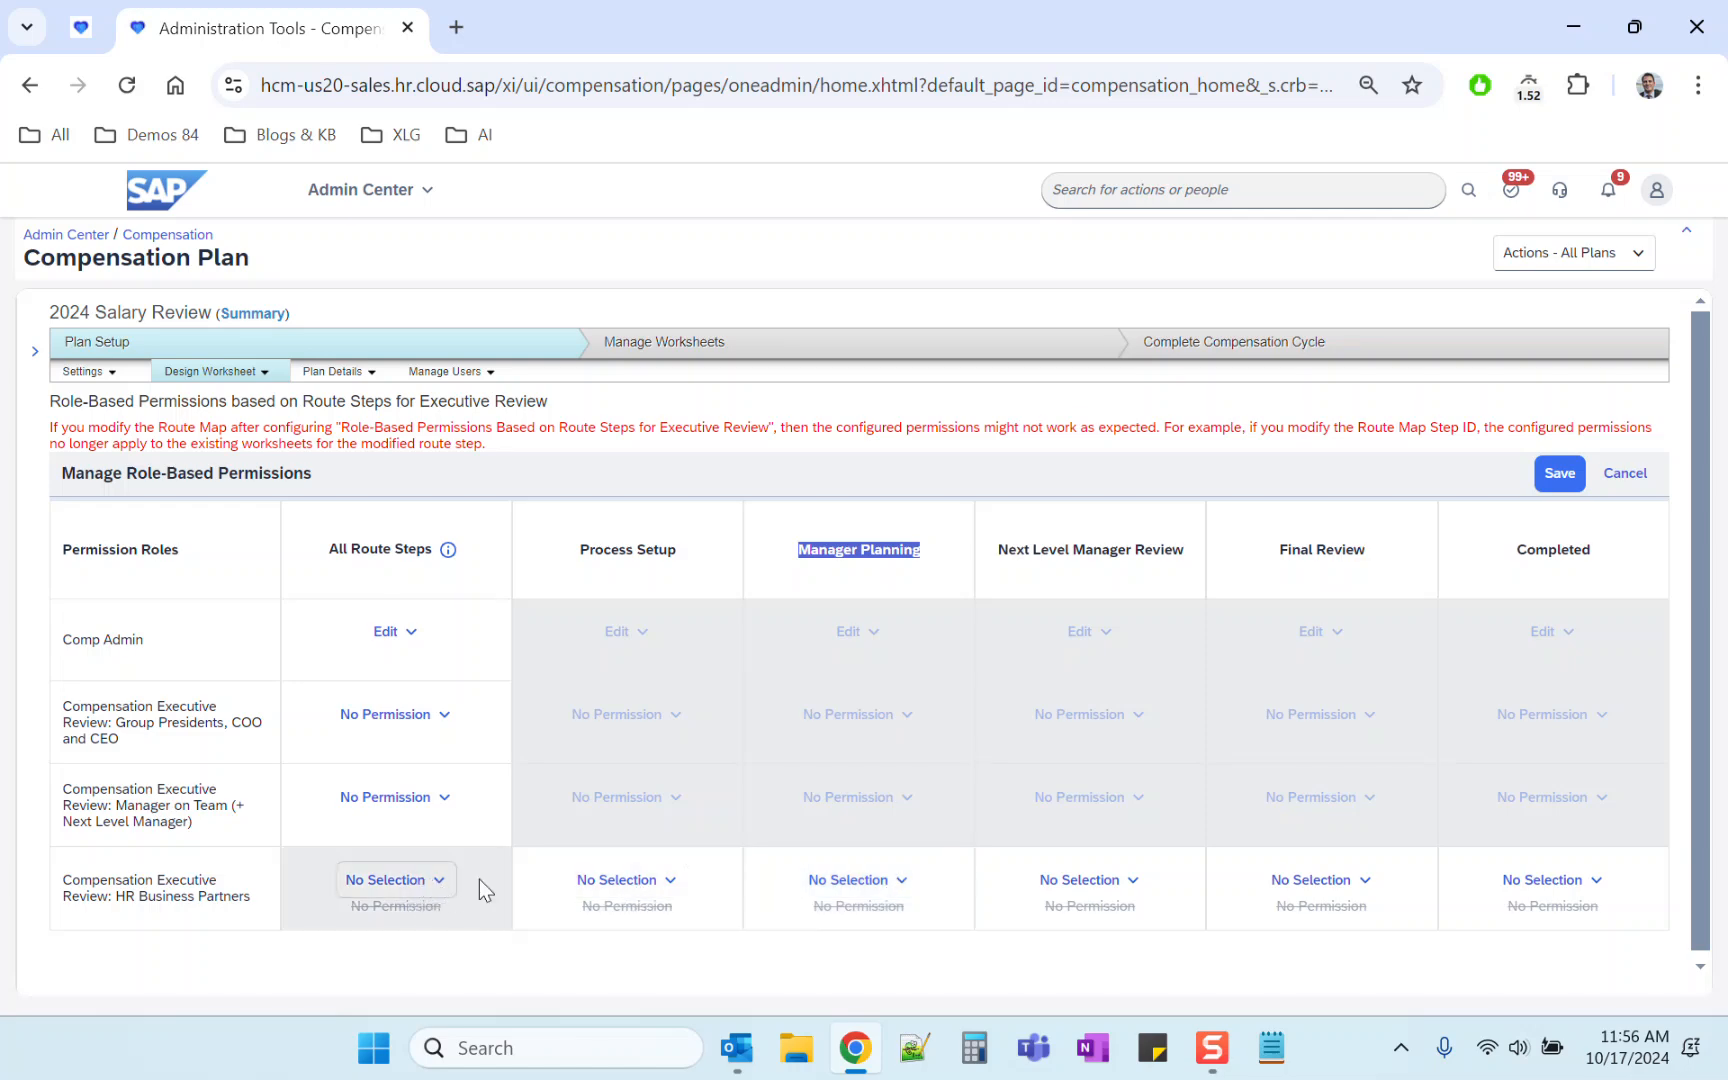
pyautogui.click(665, 884)
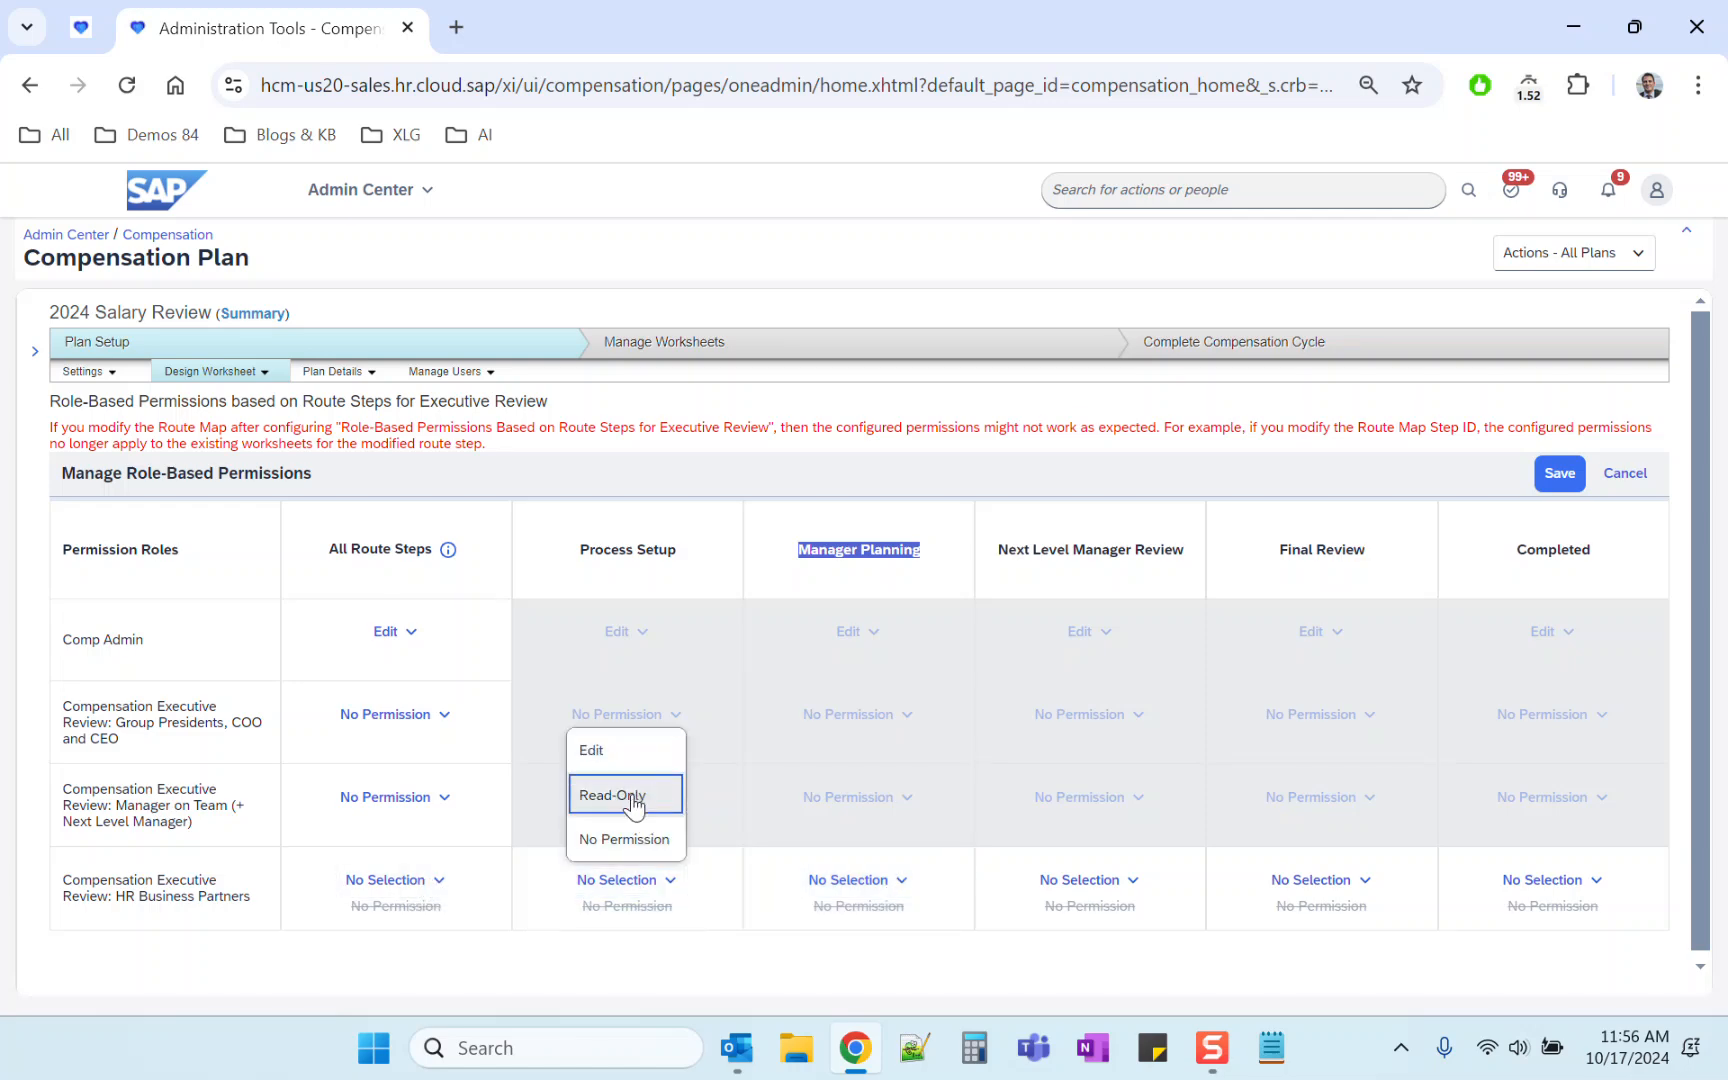
pyautogui.click(632, 797)
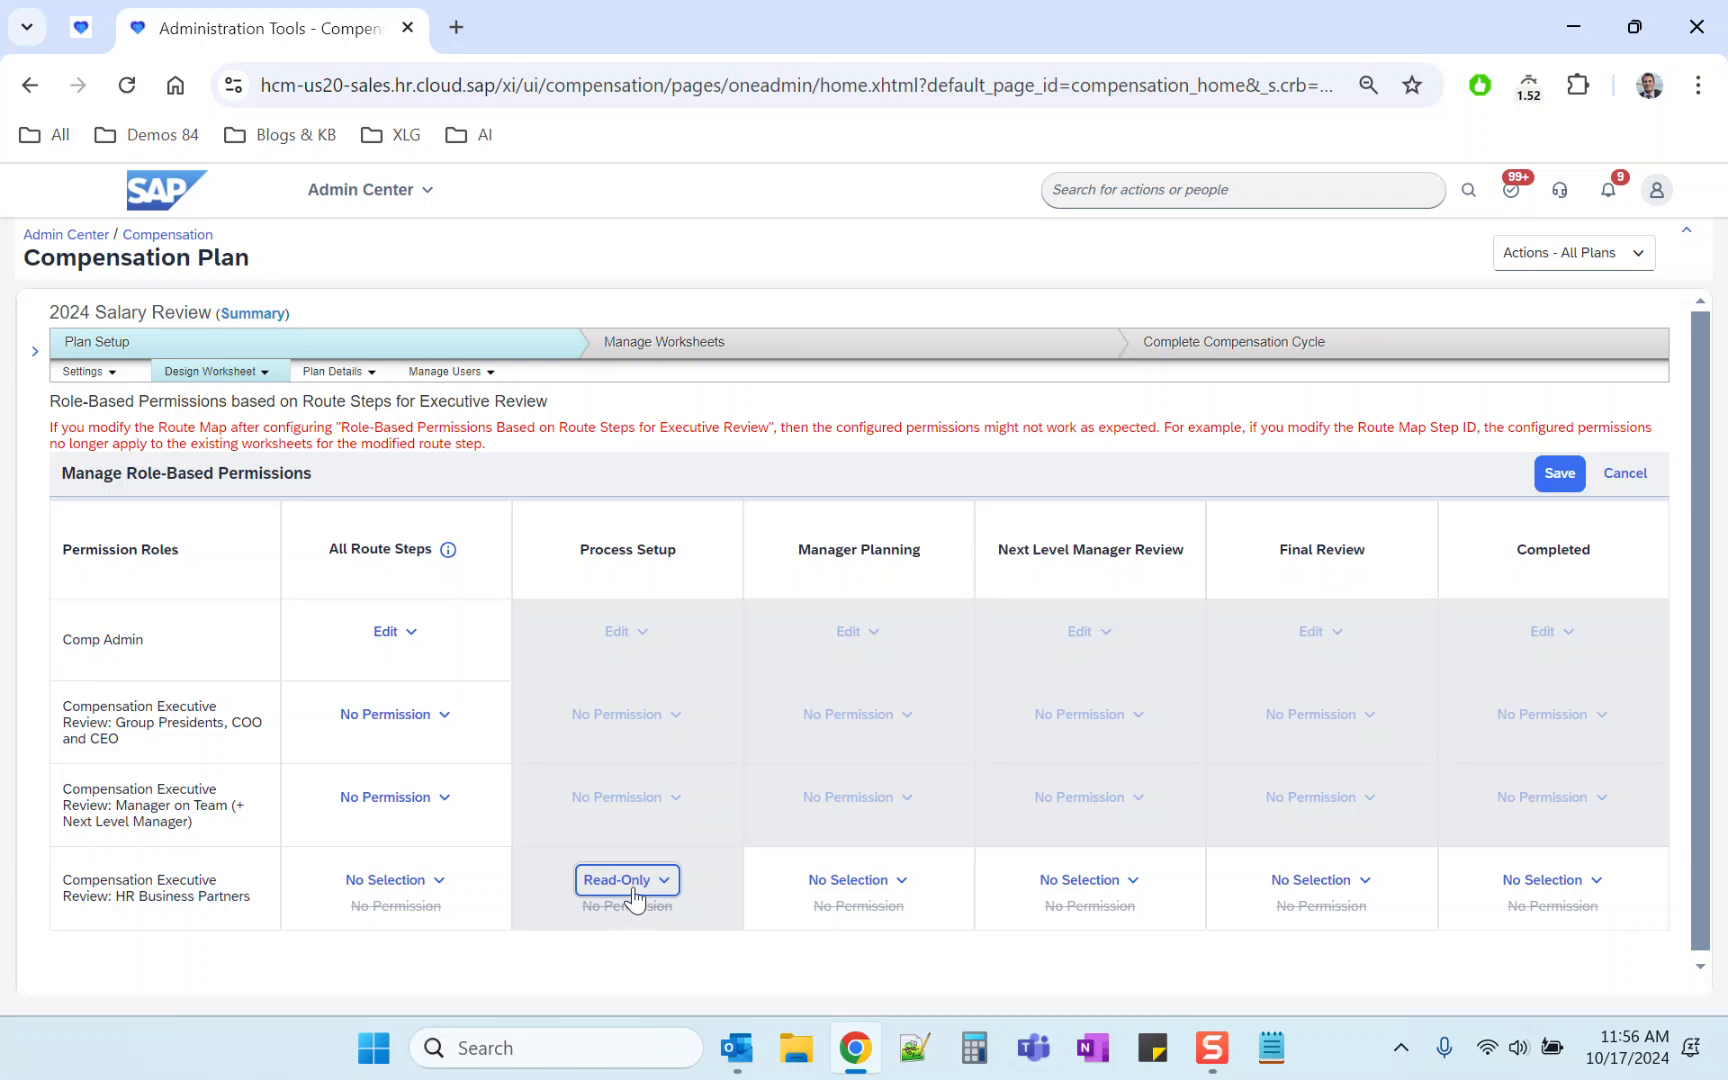
pyautogui.tripleClick(630, 554)
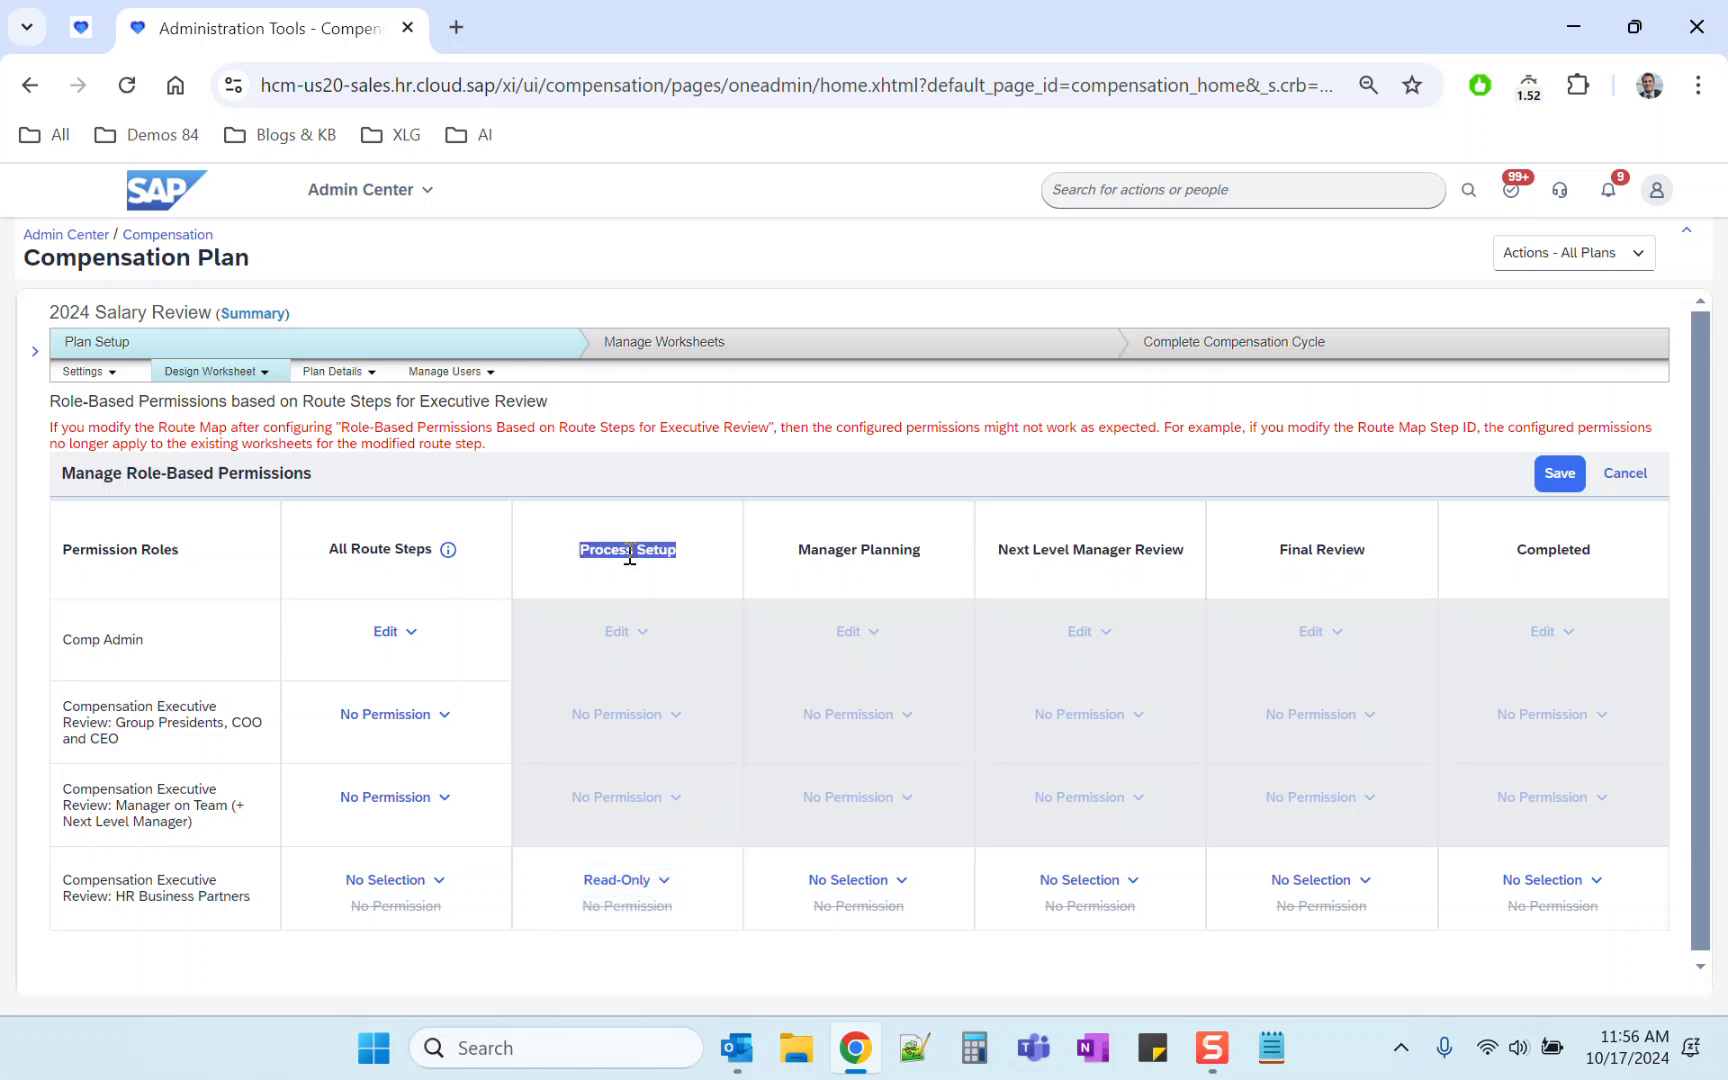
pyautogui.click(410, 880)
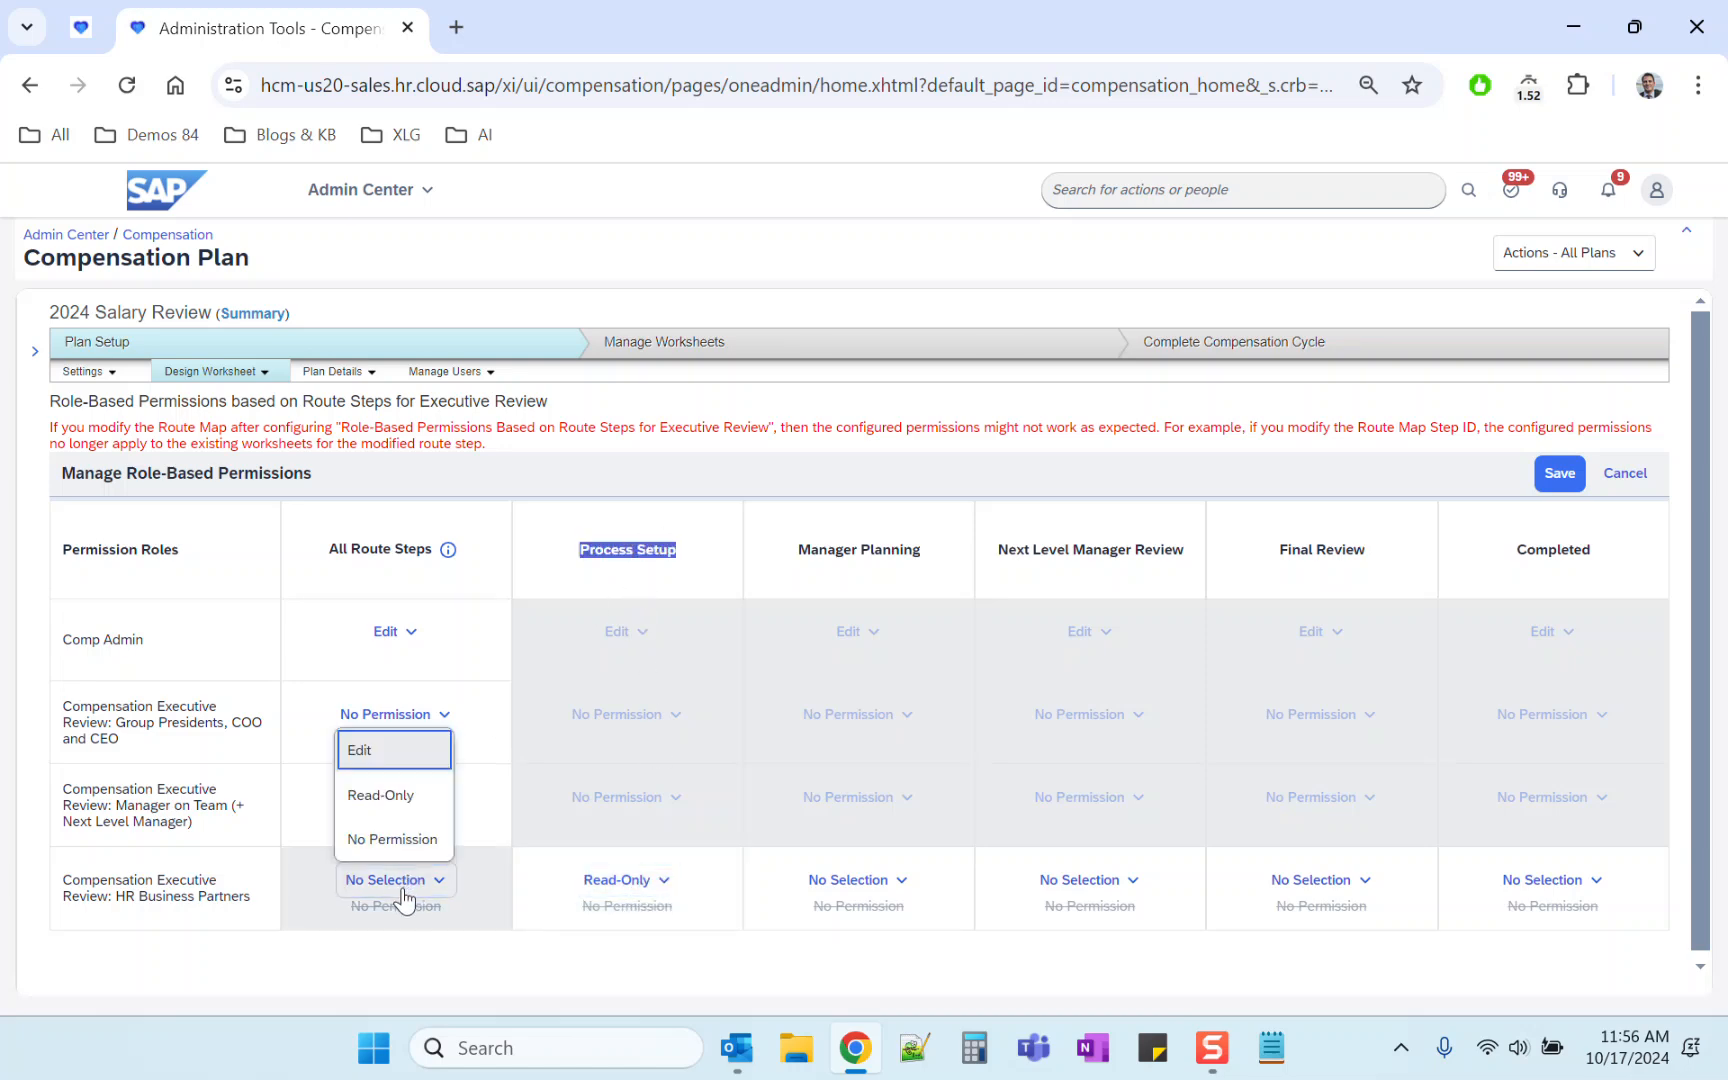
pyautogui.click(711, 971)
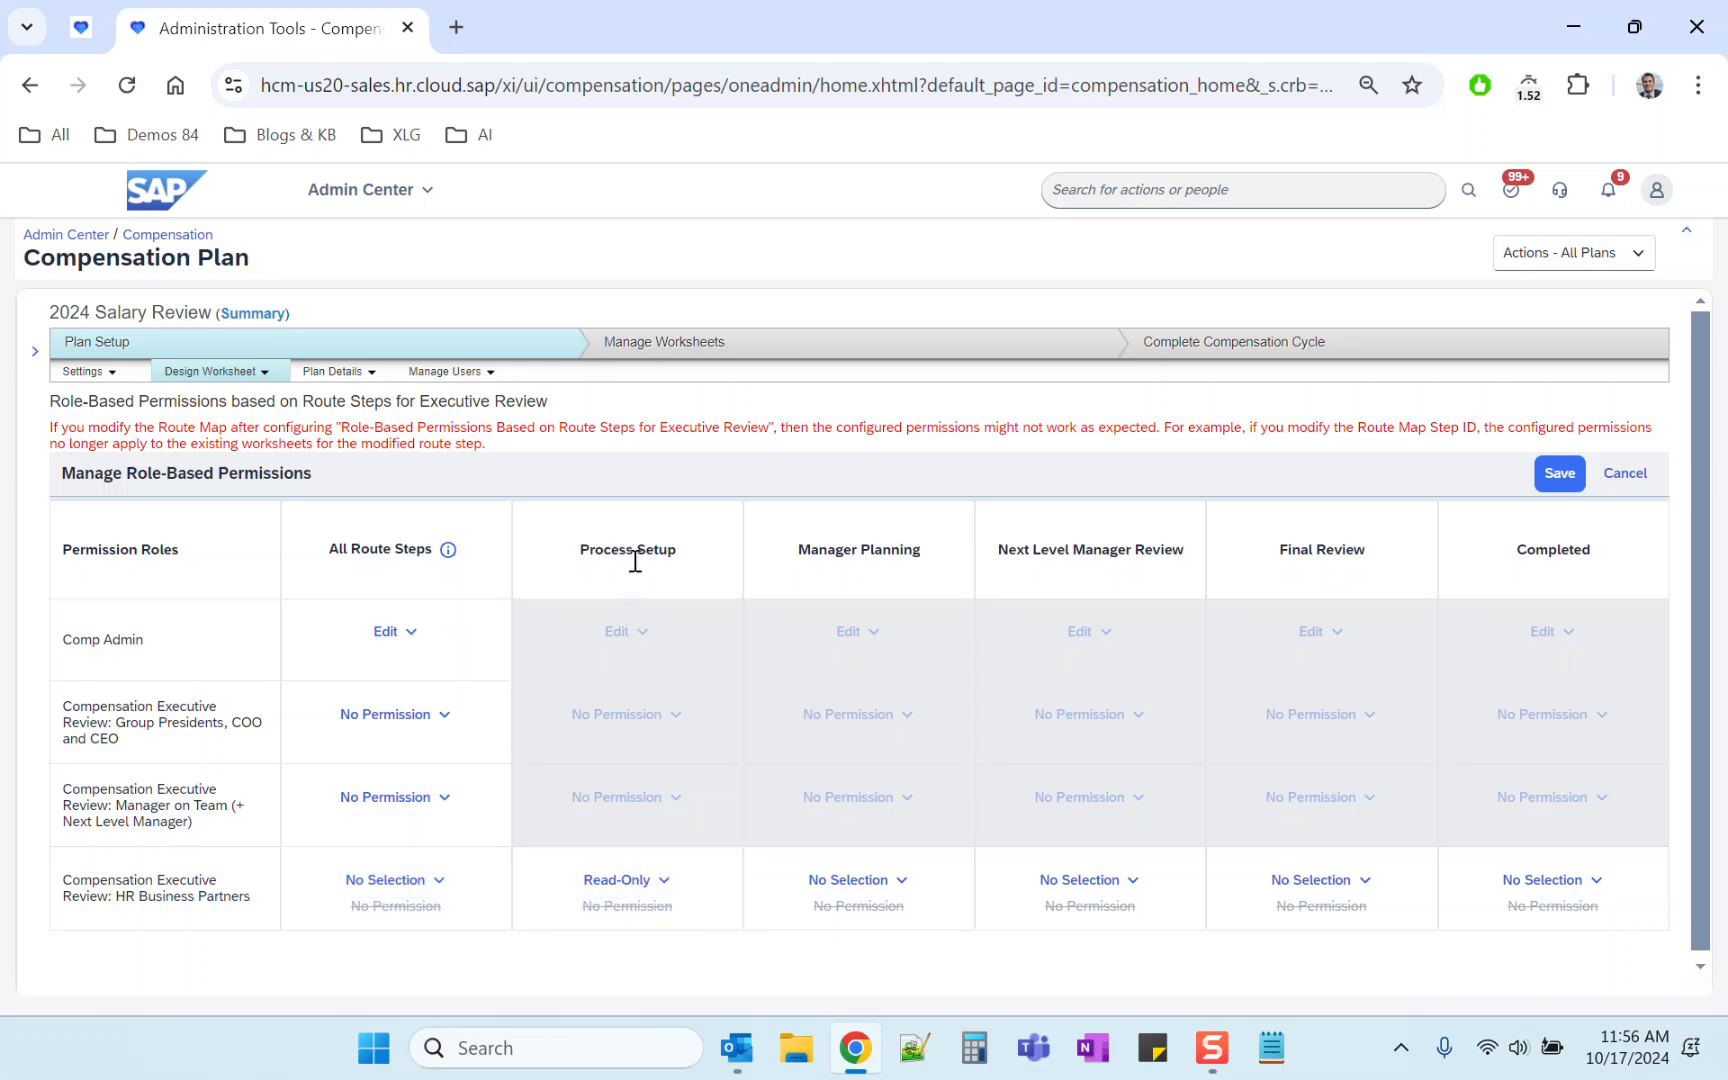
pyautogui.click(889, 888)
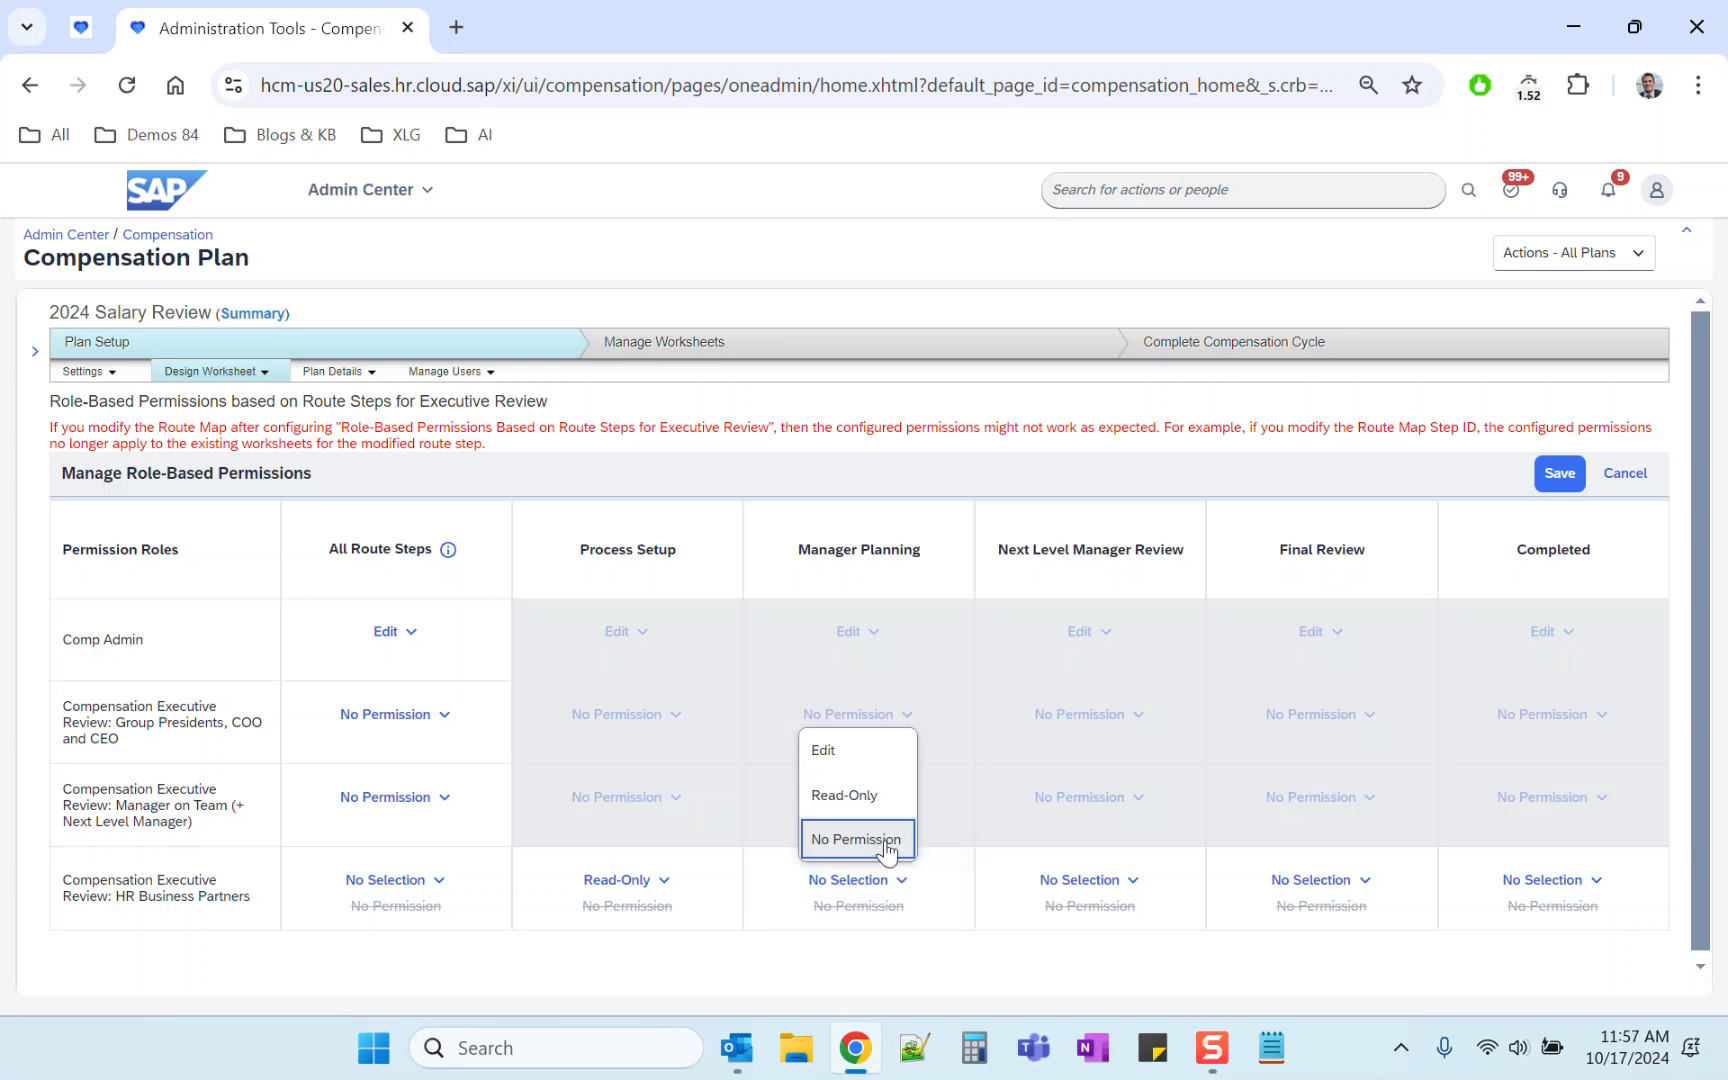
pyautogui.click(927, 944)
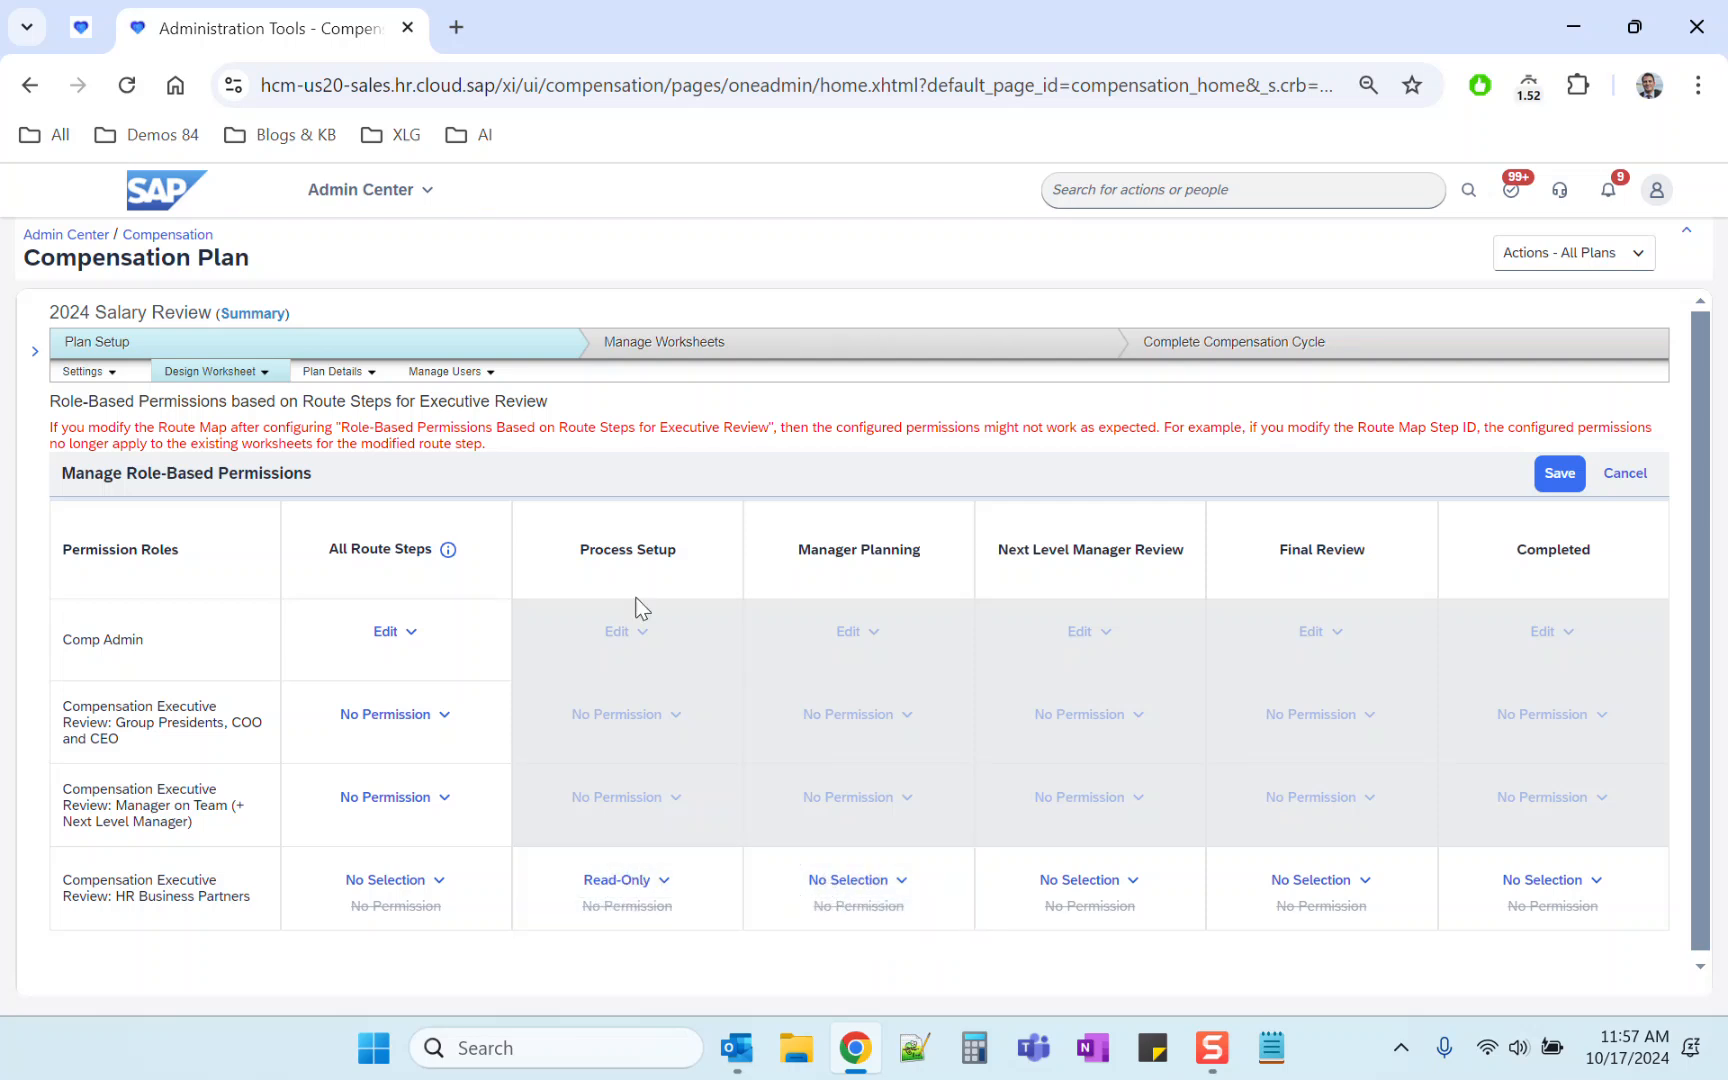
# Step: Set the HR Business Partners role's All Route Steps permission to Read-Only and confirm applying it to all steps
pyautogui.tripleClick(623, 551)
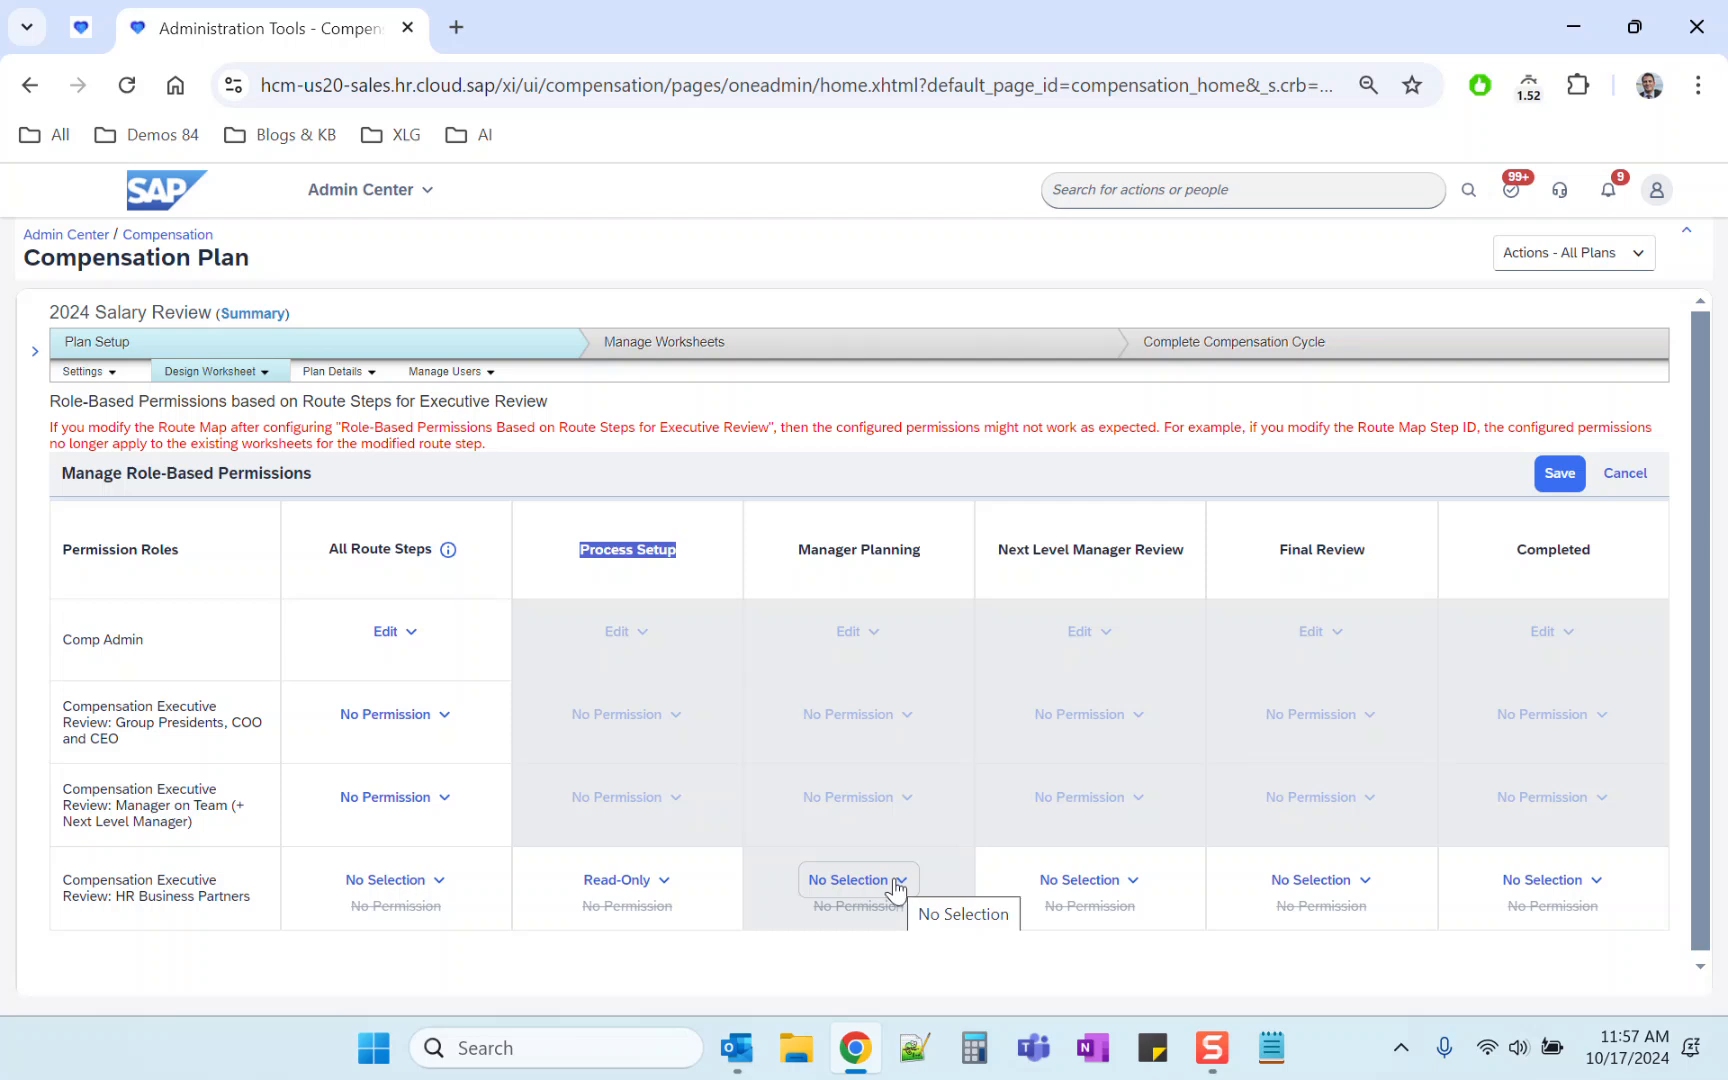
pyautogui.tripleClick(187, 893)
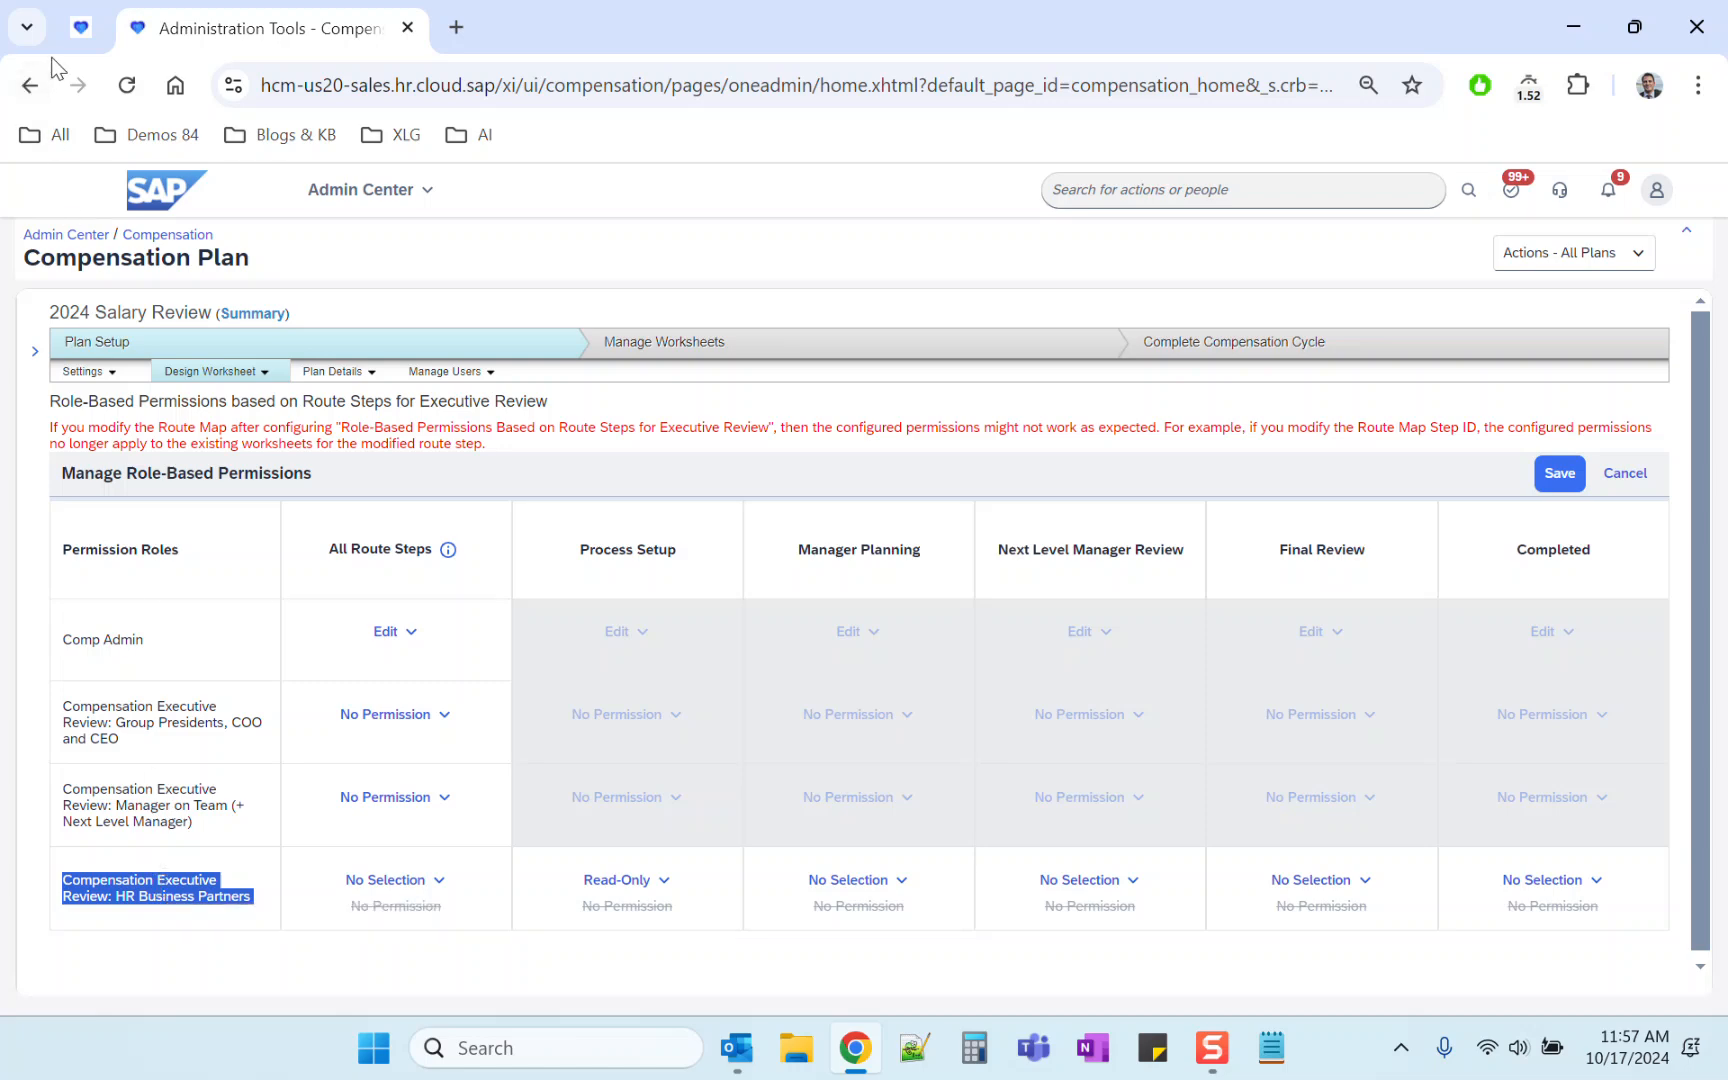
pyautogui.tripleClick(171, 893)
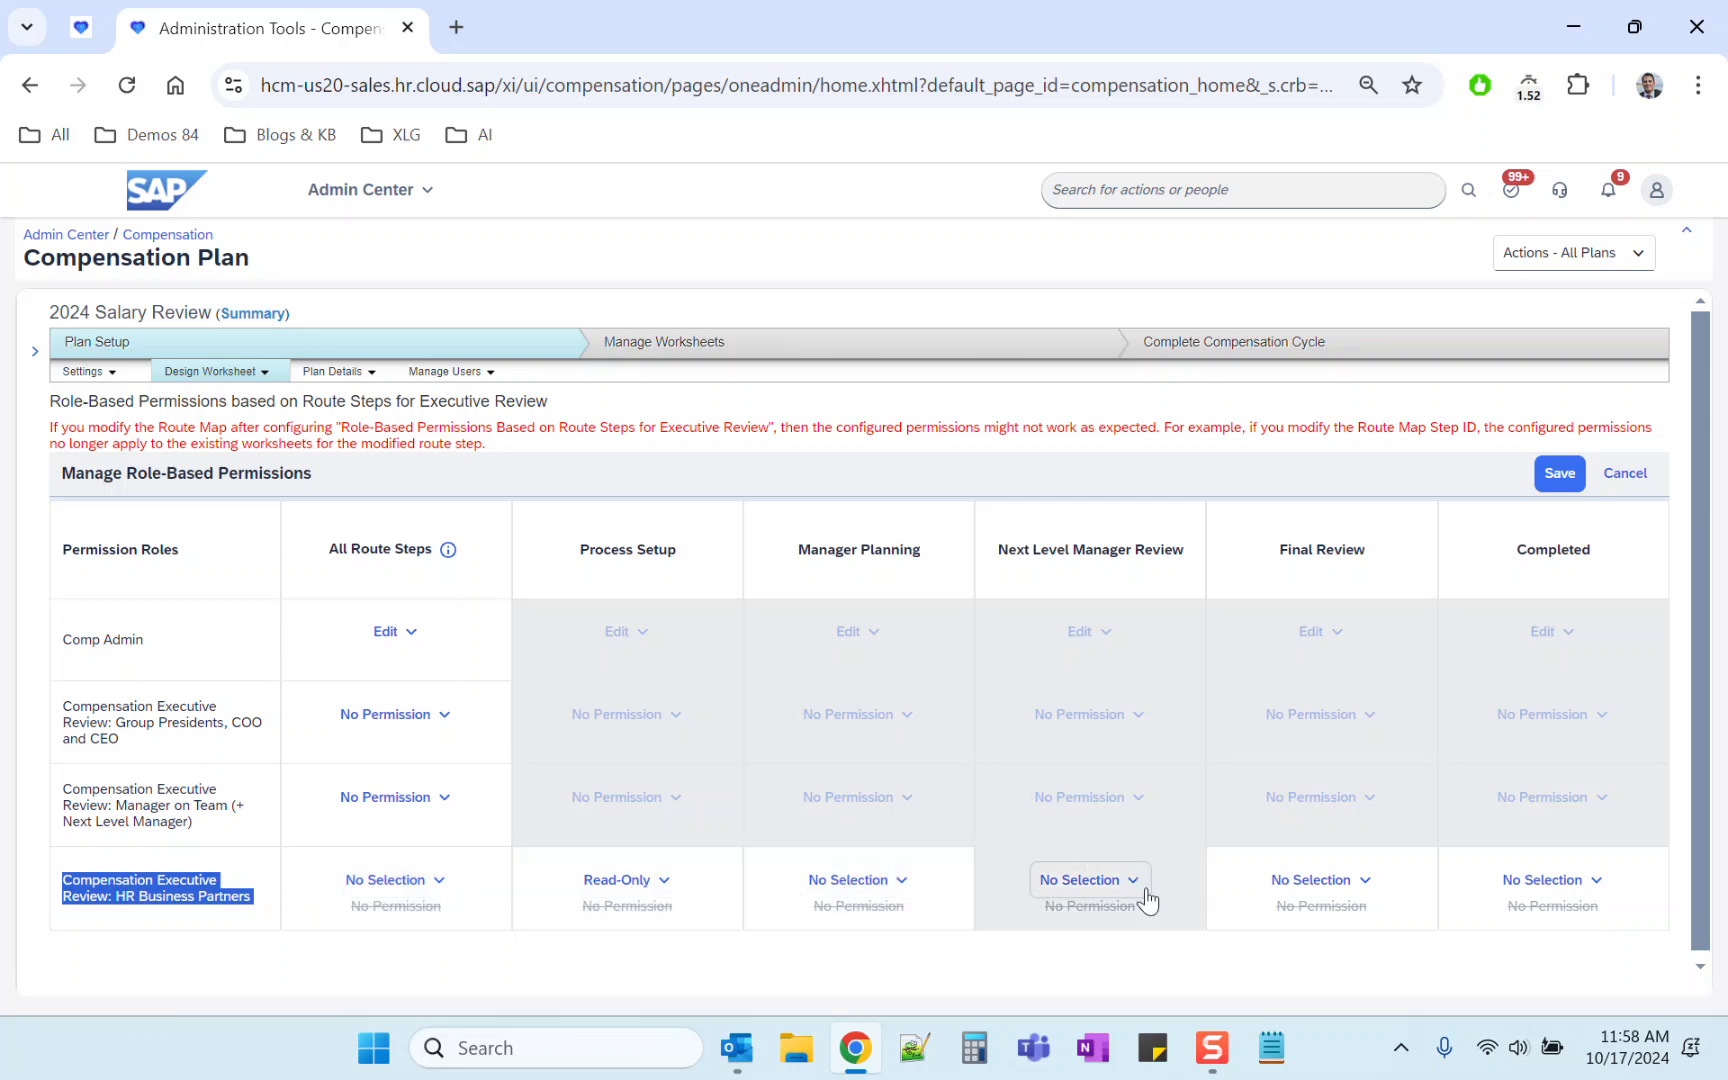
pyautogui.click(424, 895)
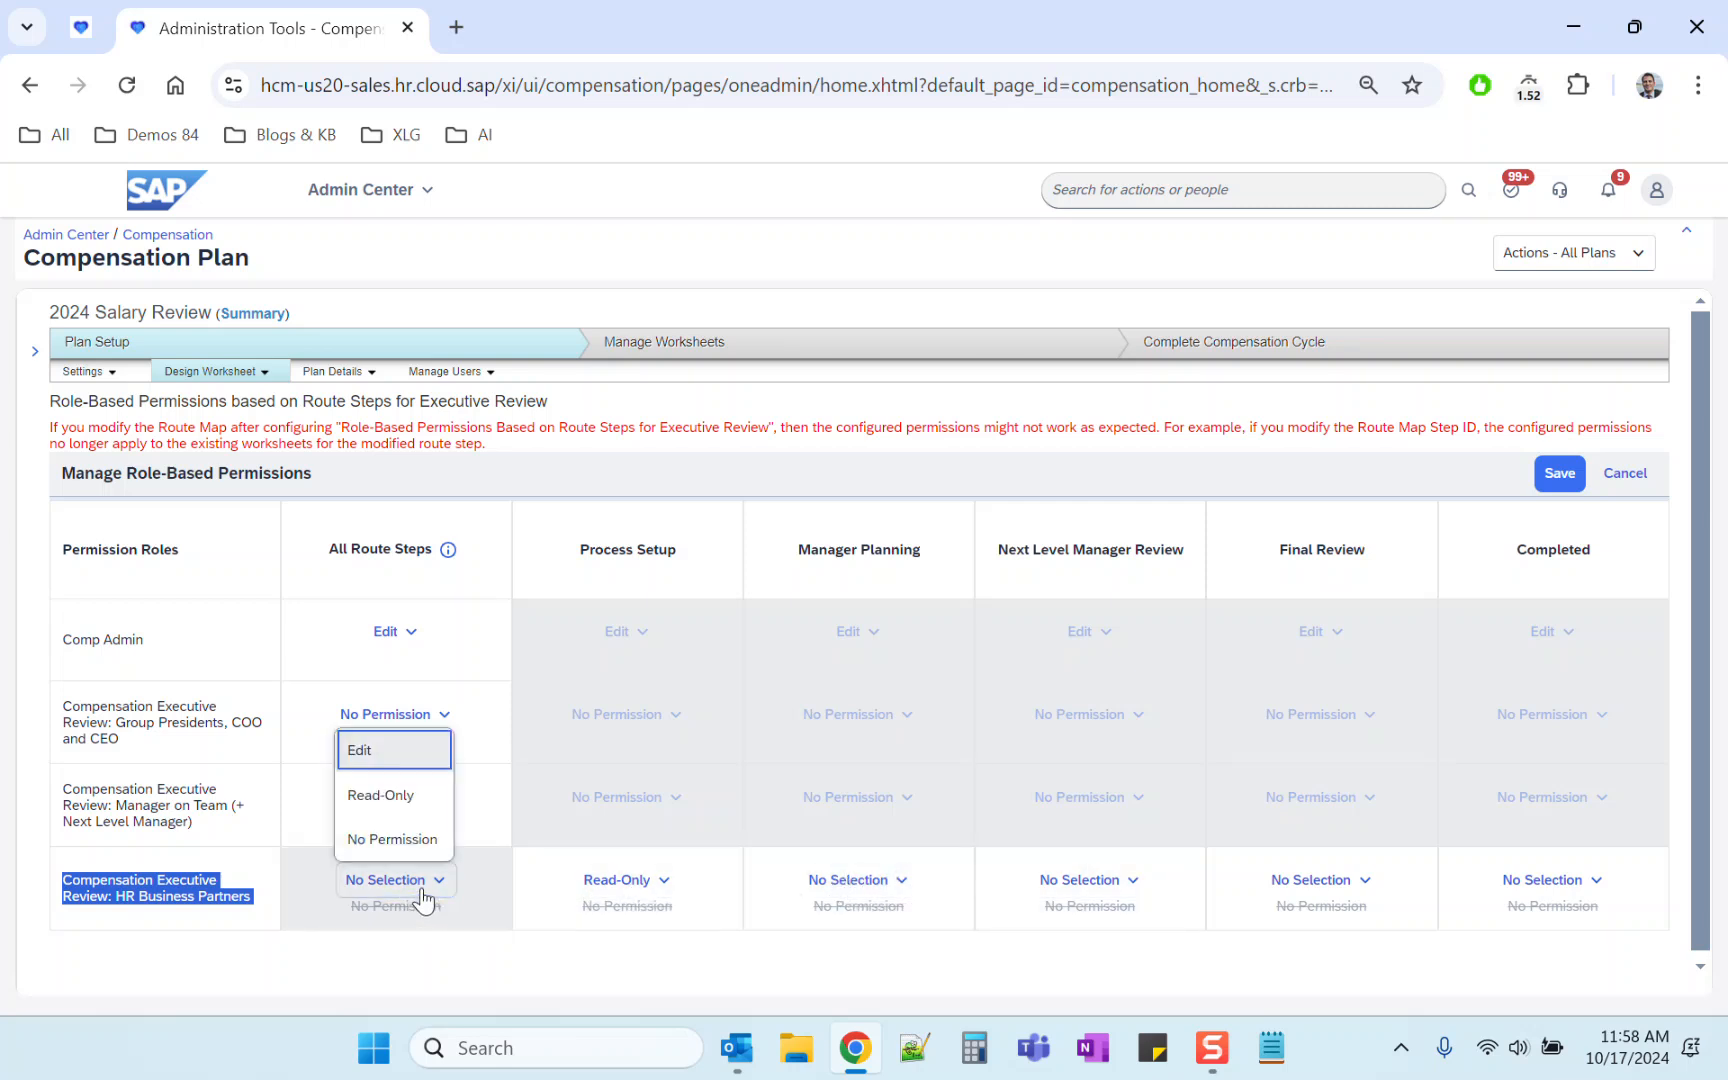
pyautogui.click(385, 795)
pyautogui.click(914, 645)
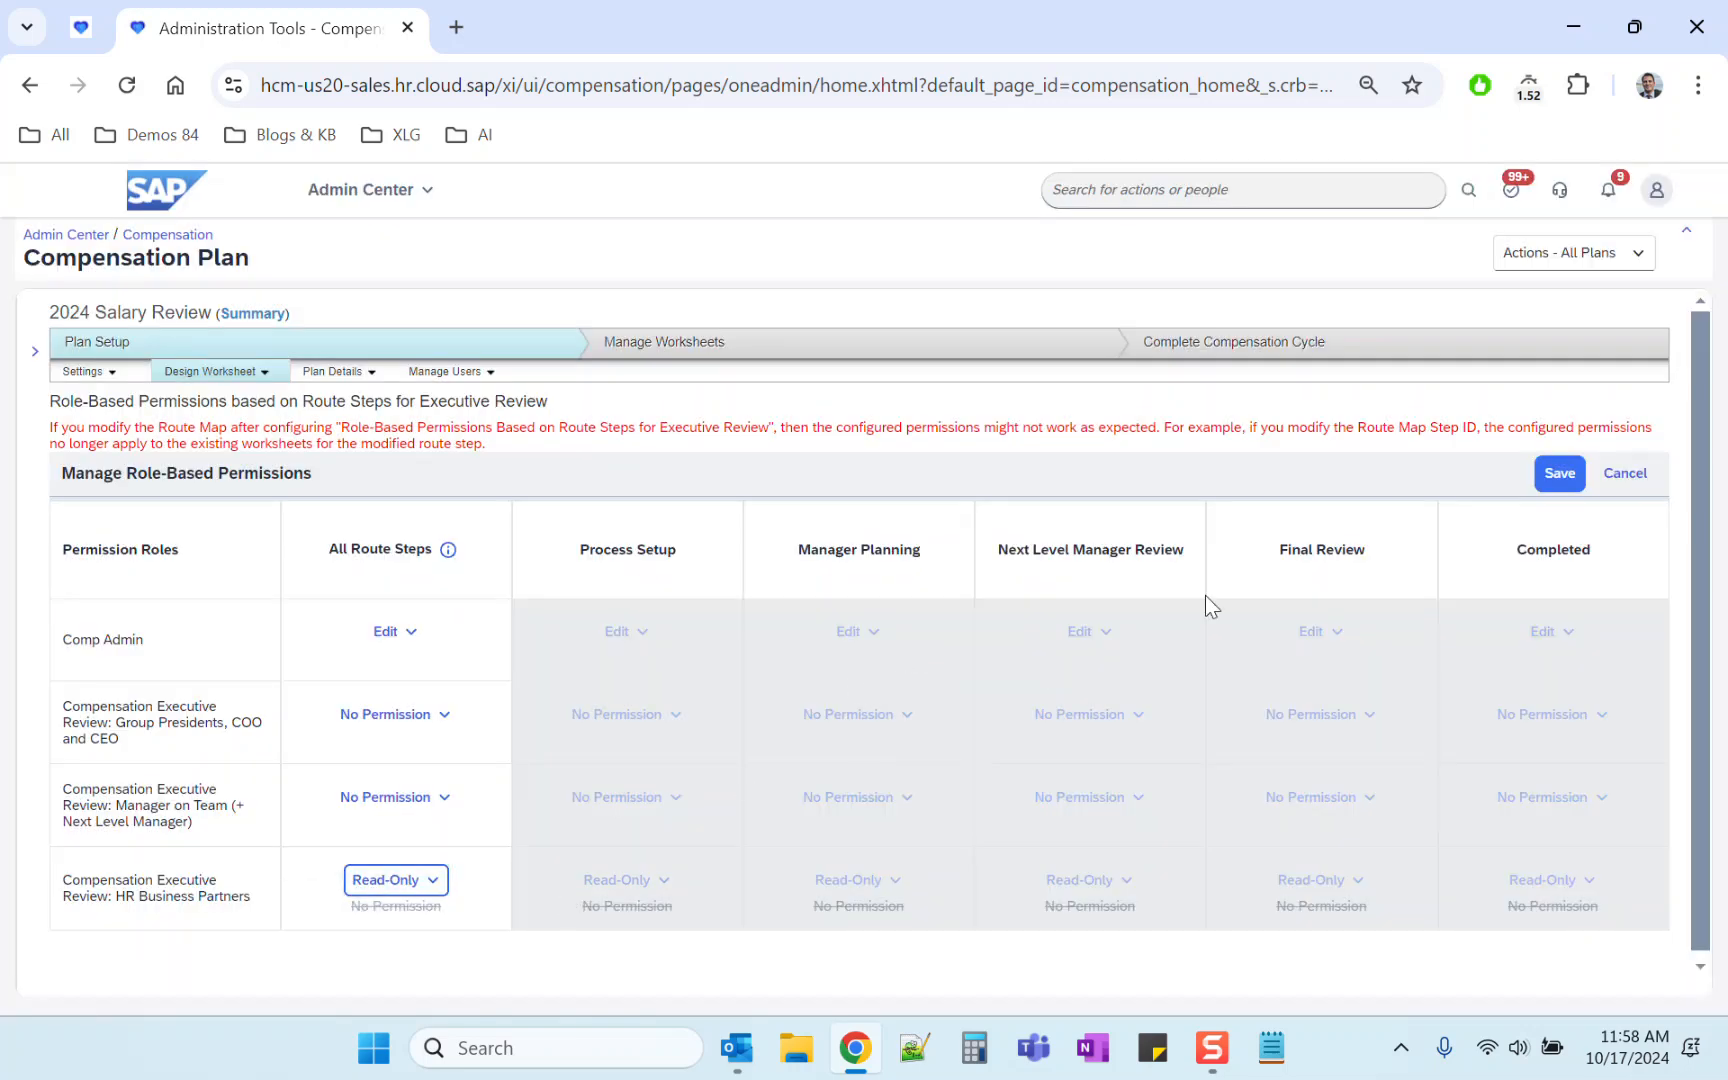
# Step: Save the role-based permissions and dismiss the success message
pyautogui.click(1555, 473)
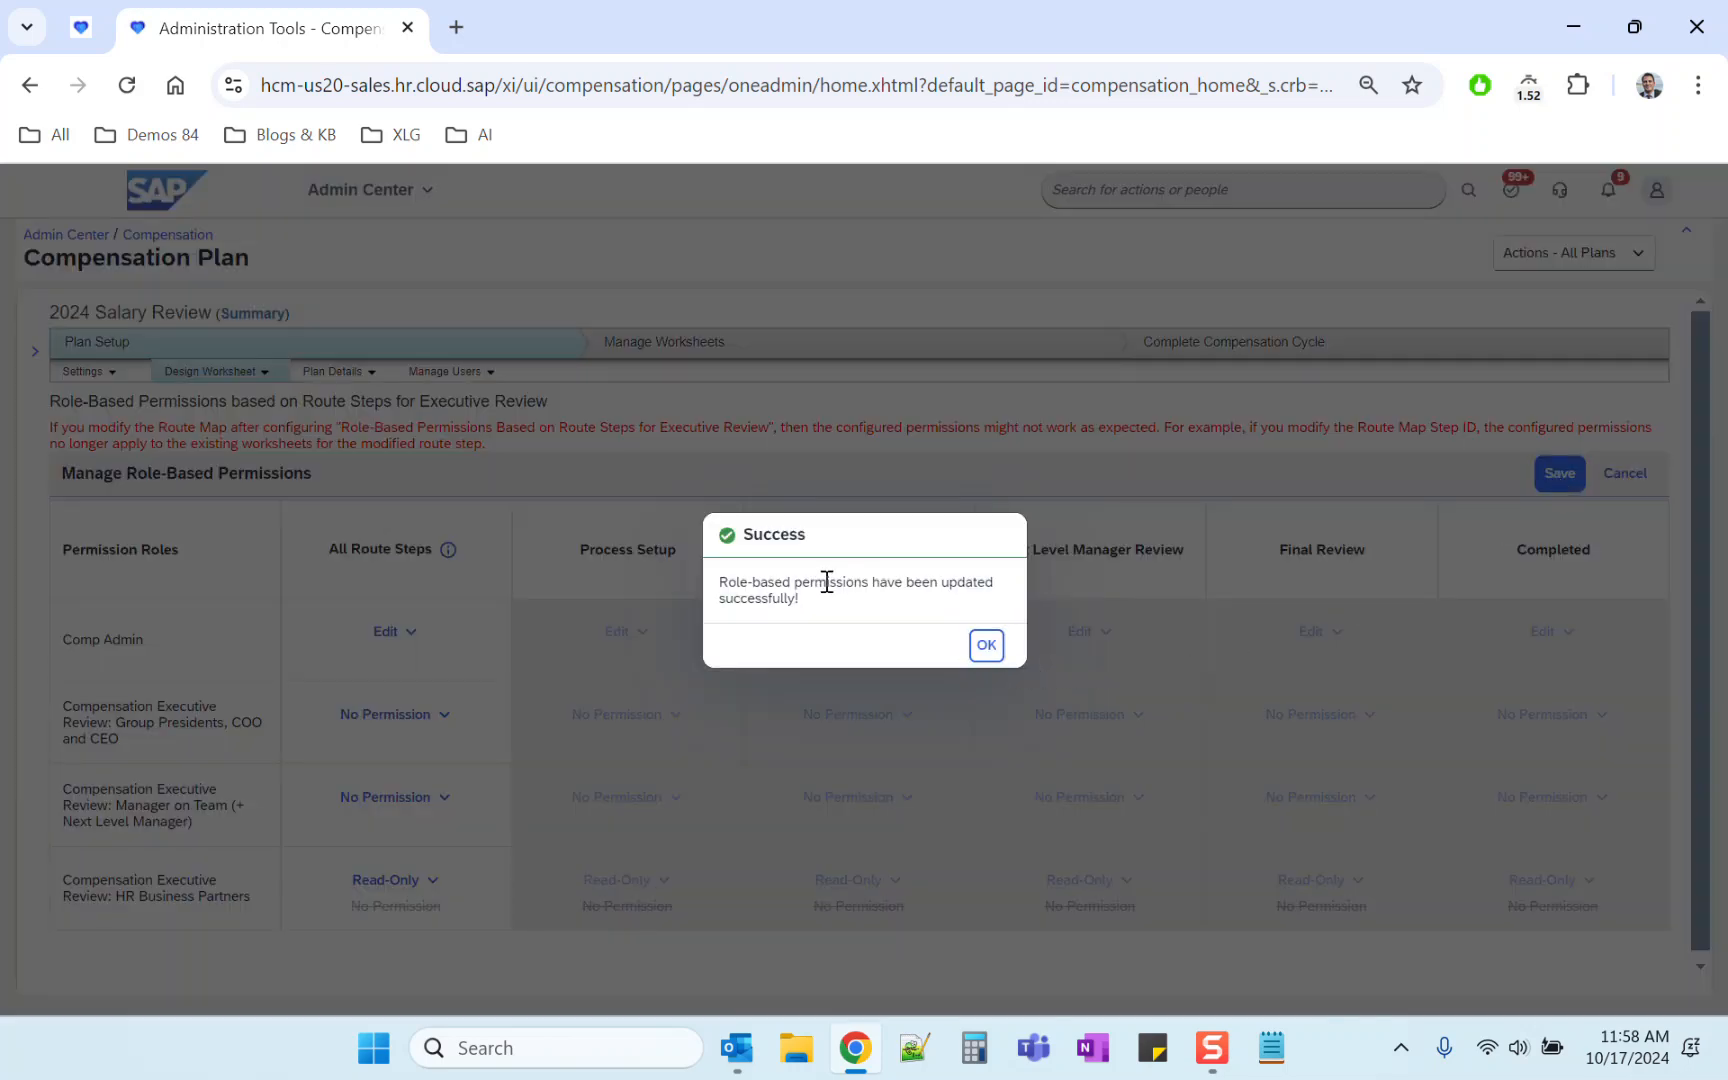
pyautogui.moveTo(815, 582); pyautogui.dragTo(969, 585)
pyautogui.click(986, 645)
# Step: Proxy as the target user by entering that user's name
pyautogui.click(1656, 190)
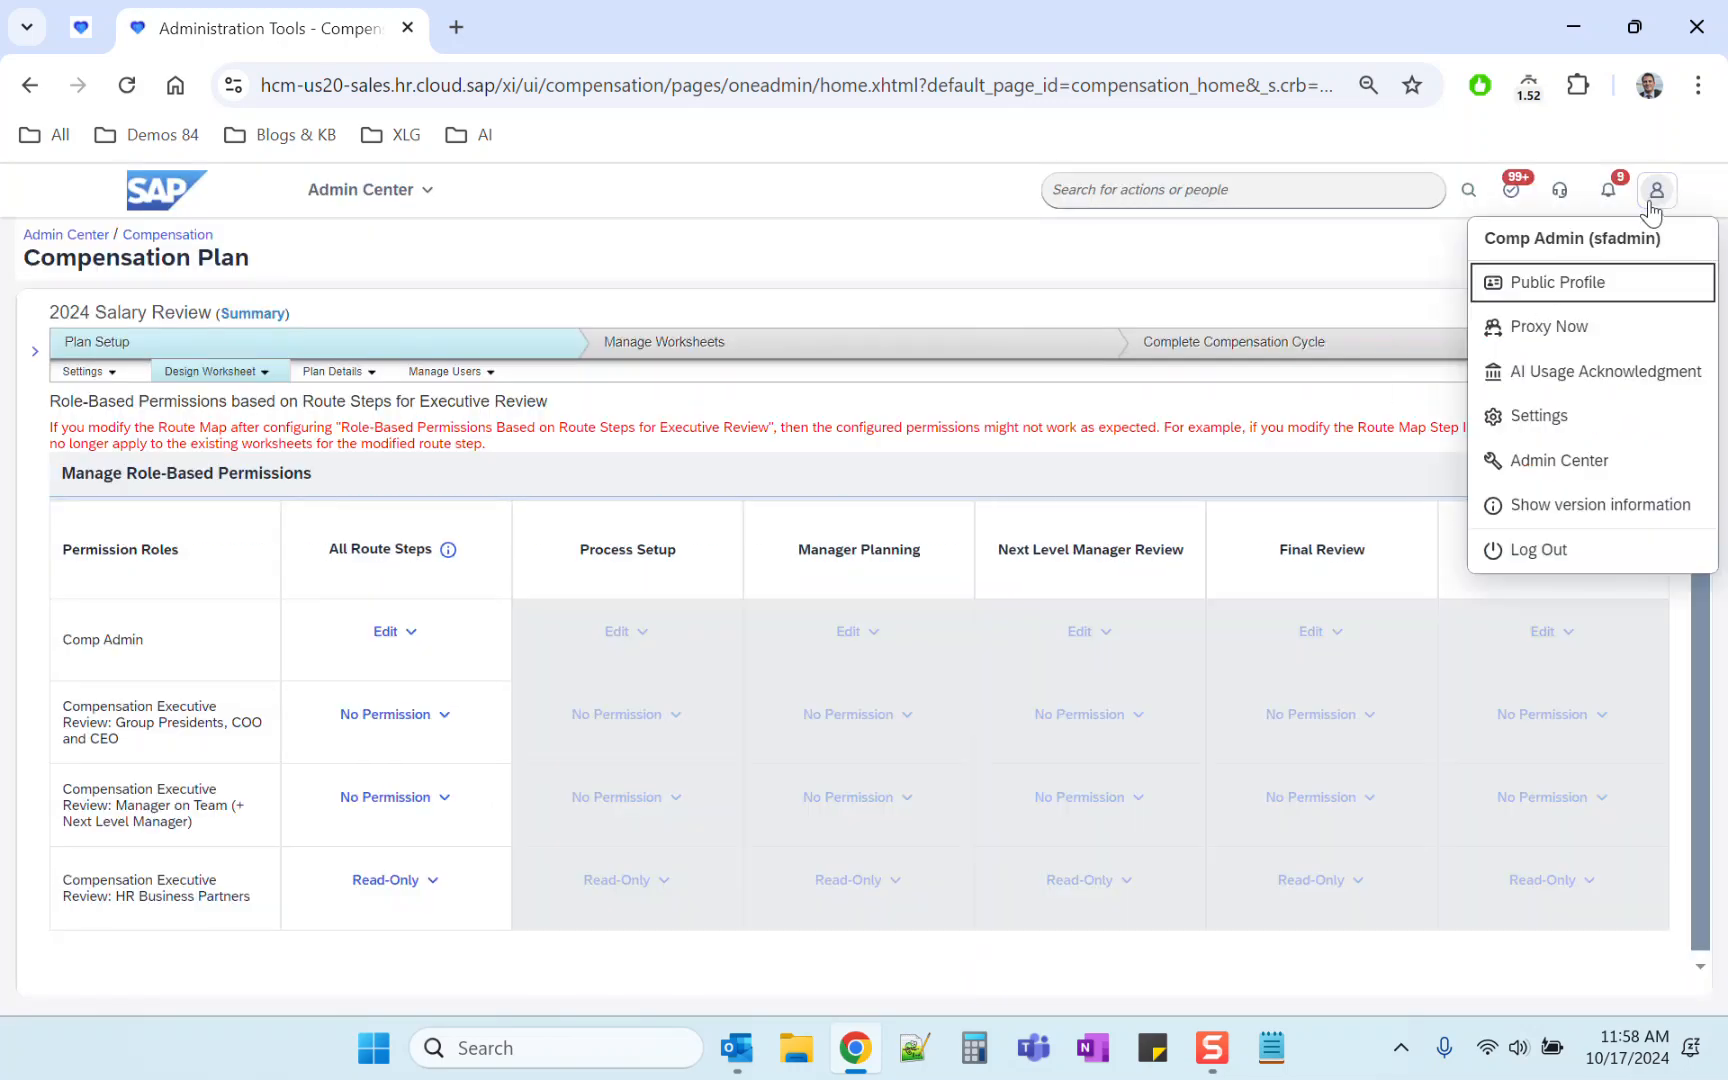
pyautogui.click(1520, 326)
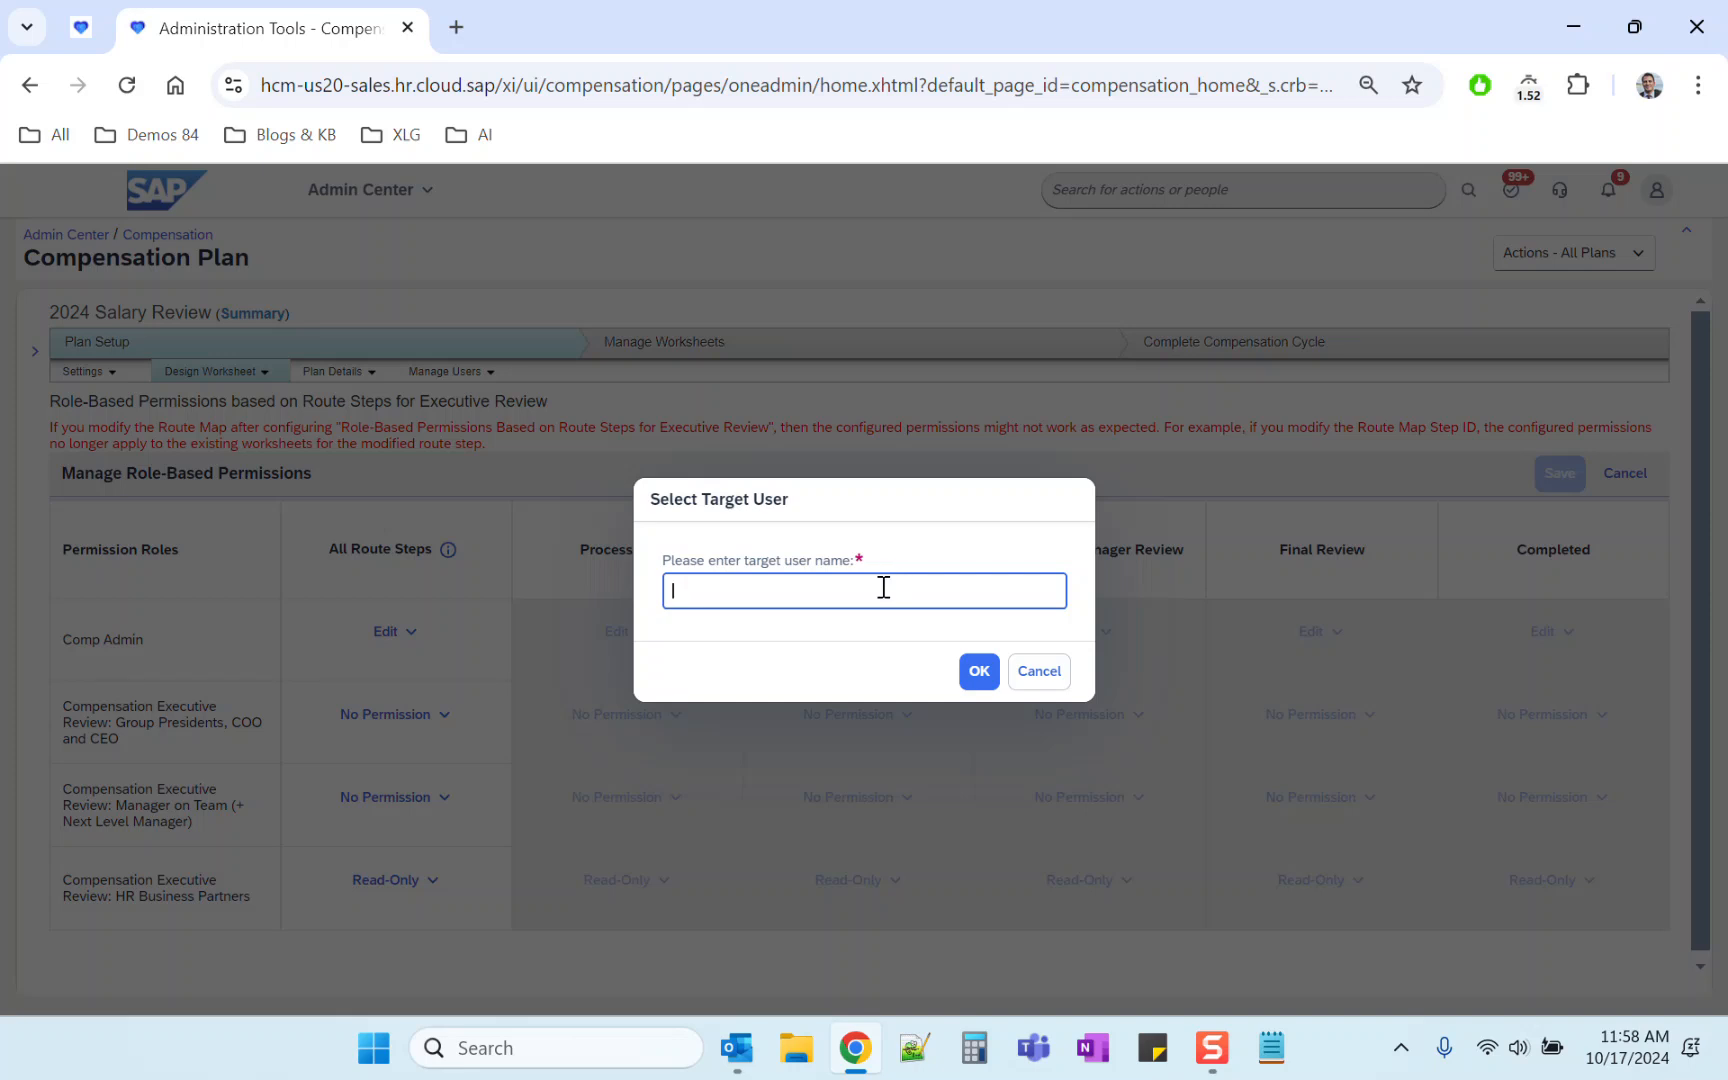
pyautogui.write('ller')
pyautogui.click(830, 645)
pyautogui.click(979, 671)
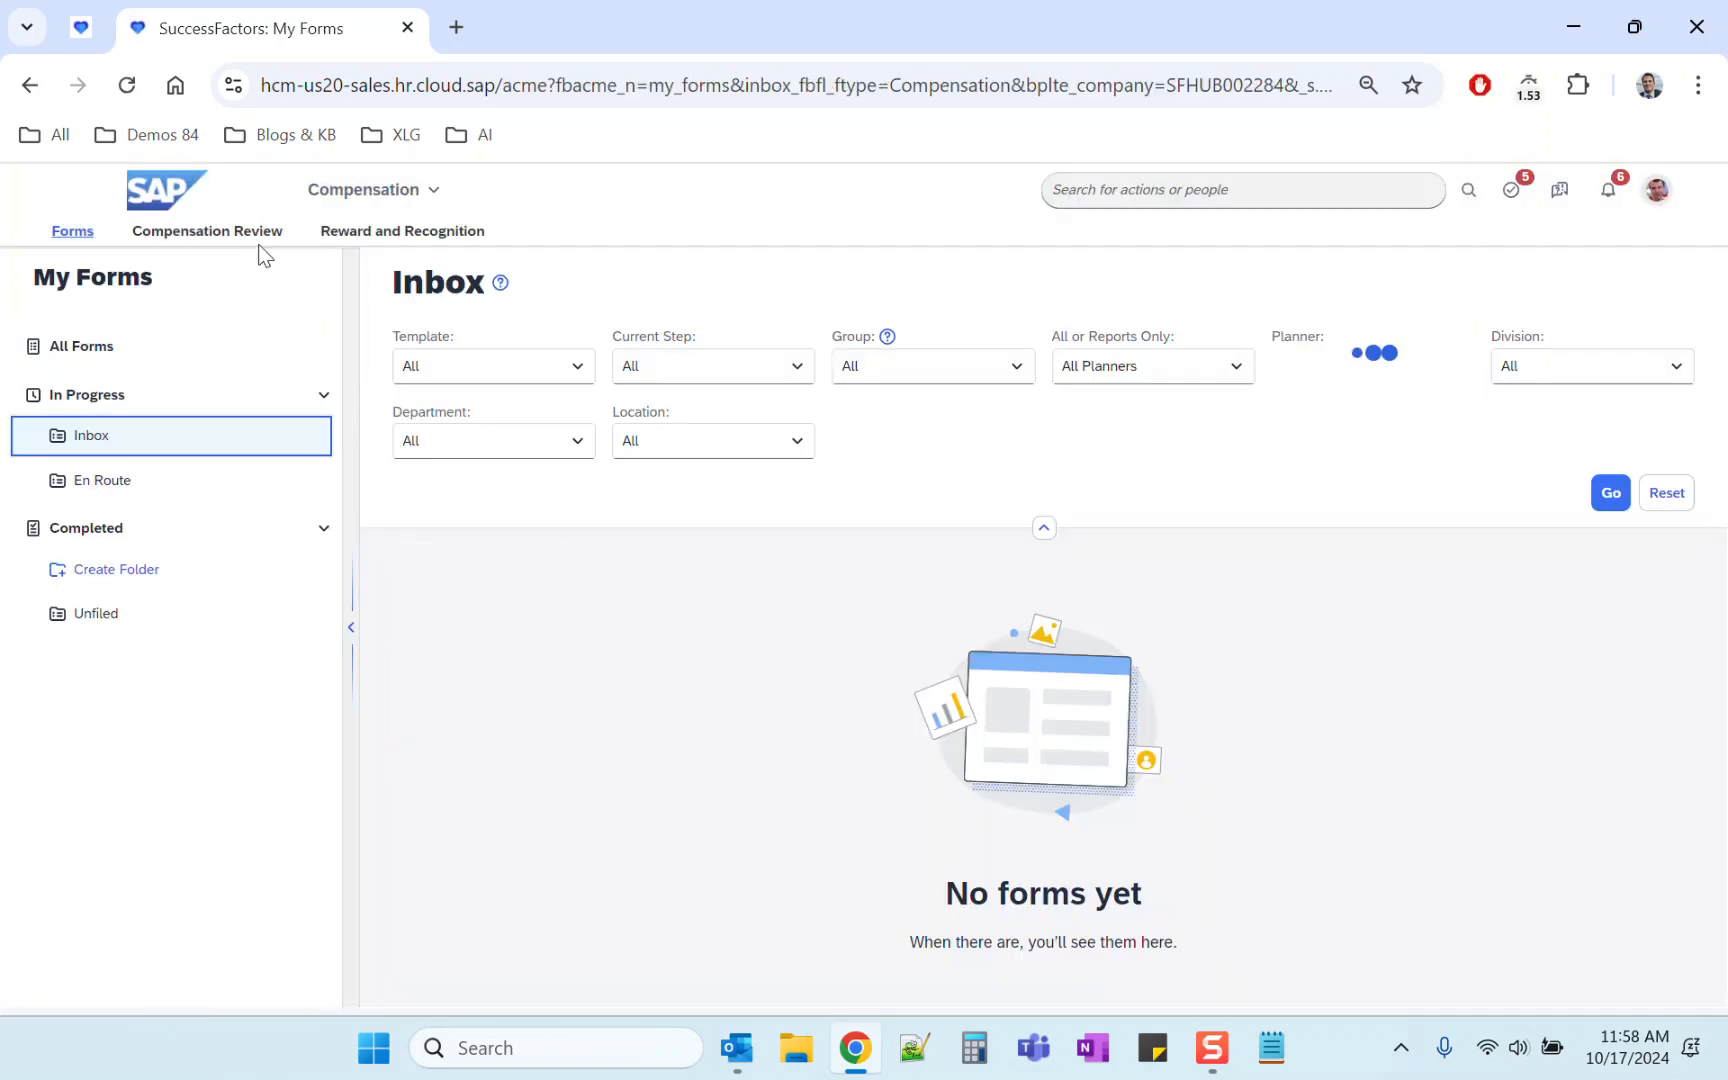
# Step: Open the 2024 Salary Review plan from Compensation Review as the proxied user
pyautogui.click(262, 236)
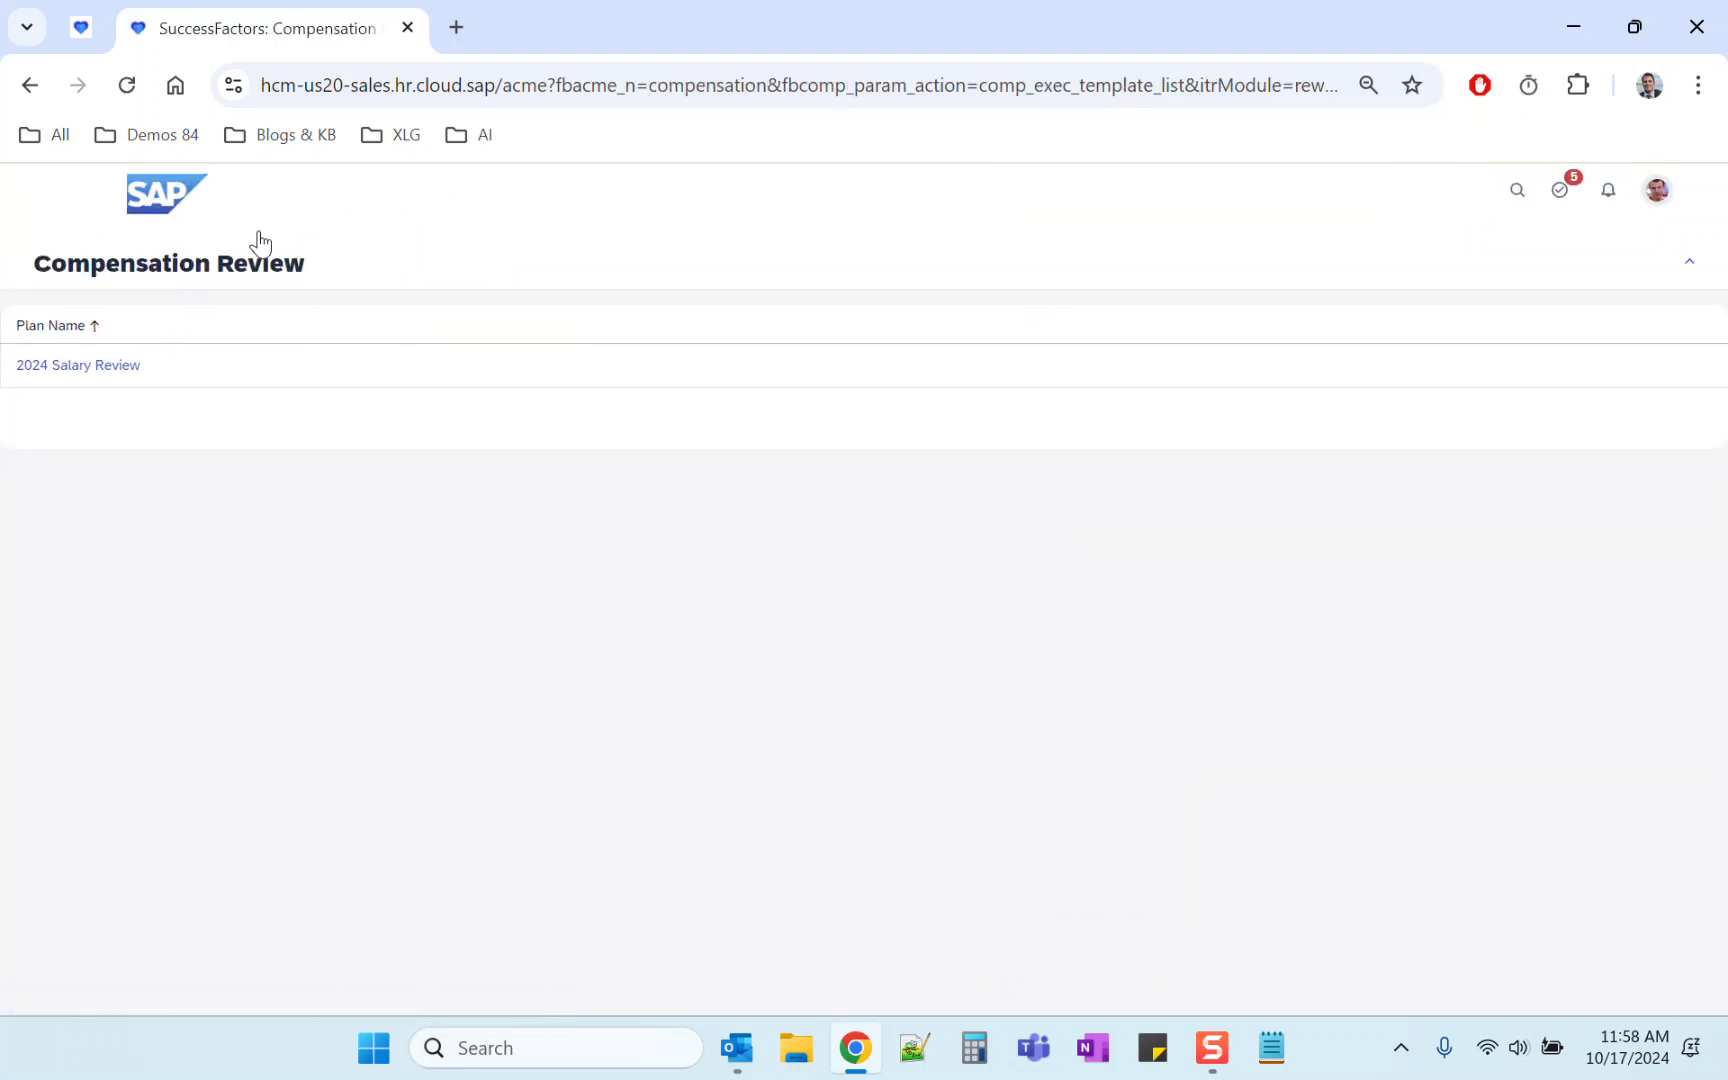
pyautogui.click(85, 376)
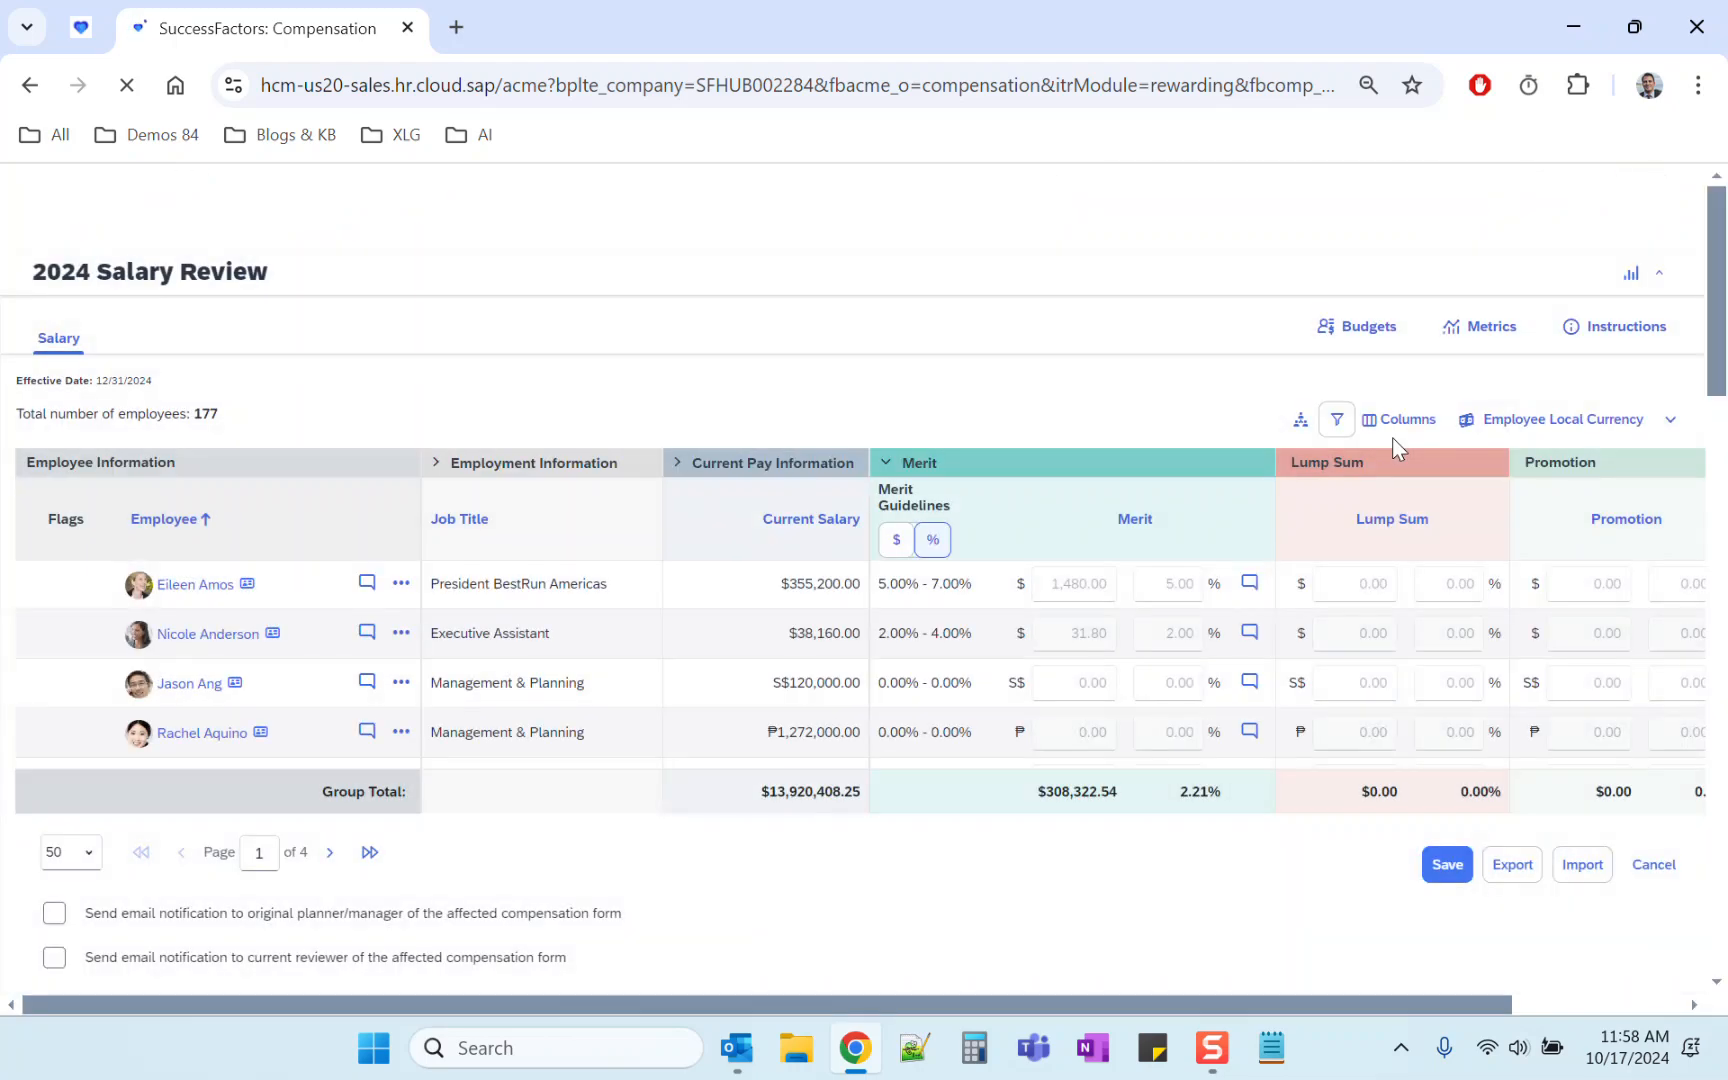
pyautogui.doubleClick(225, 404)
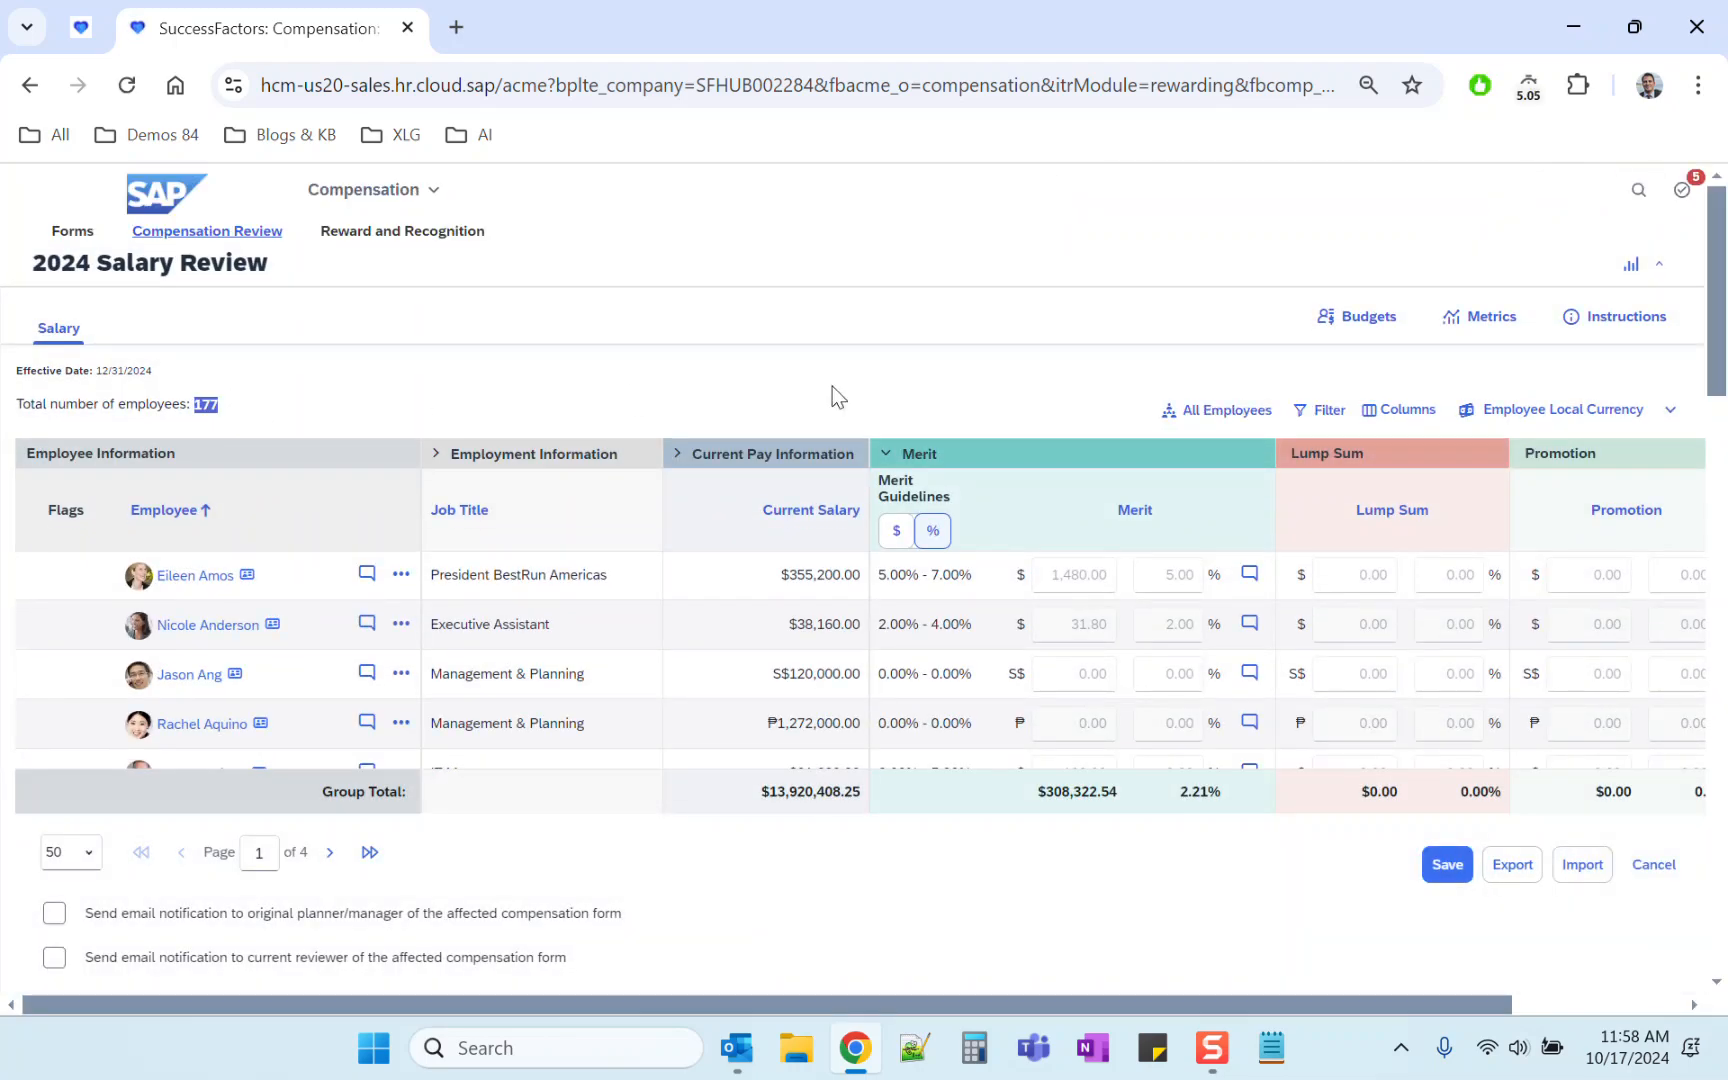
pyautogui.click(937, 393)
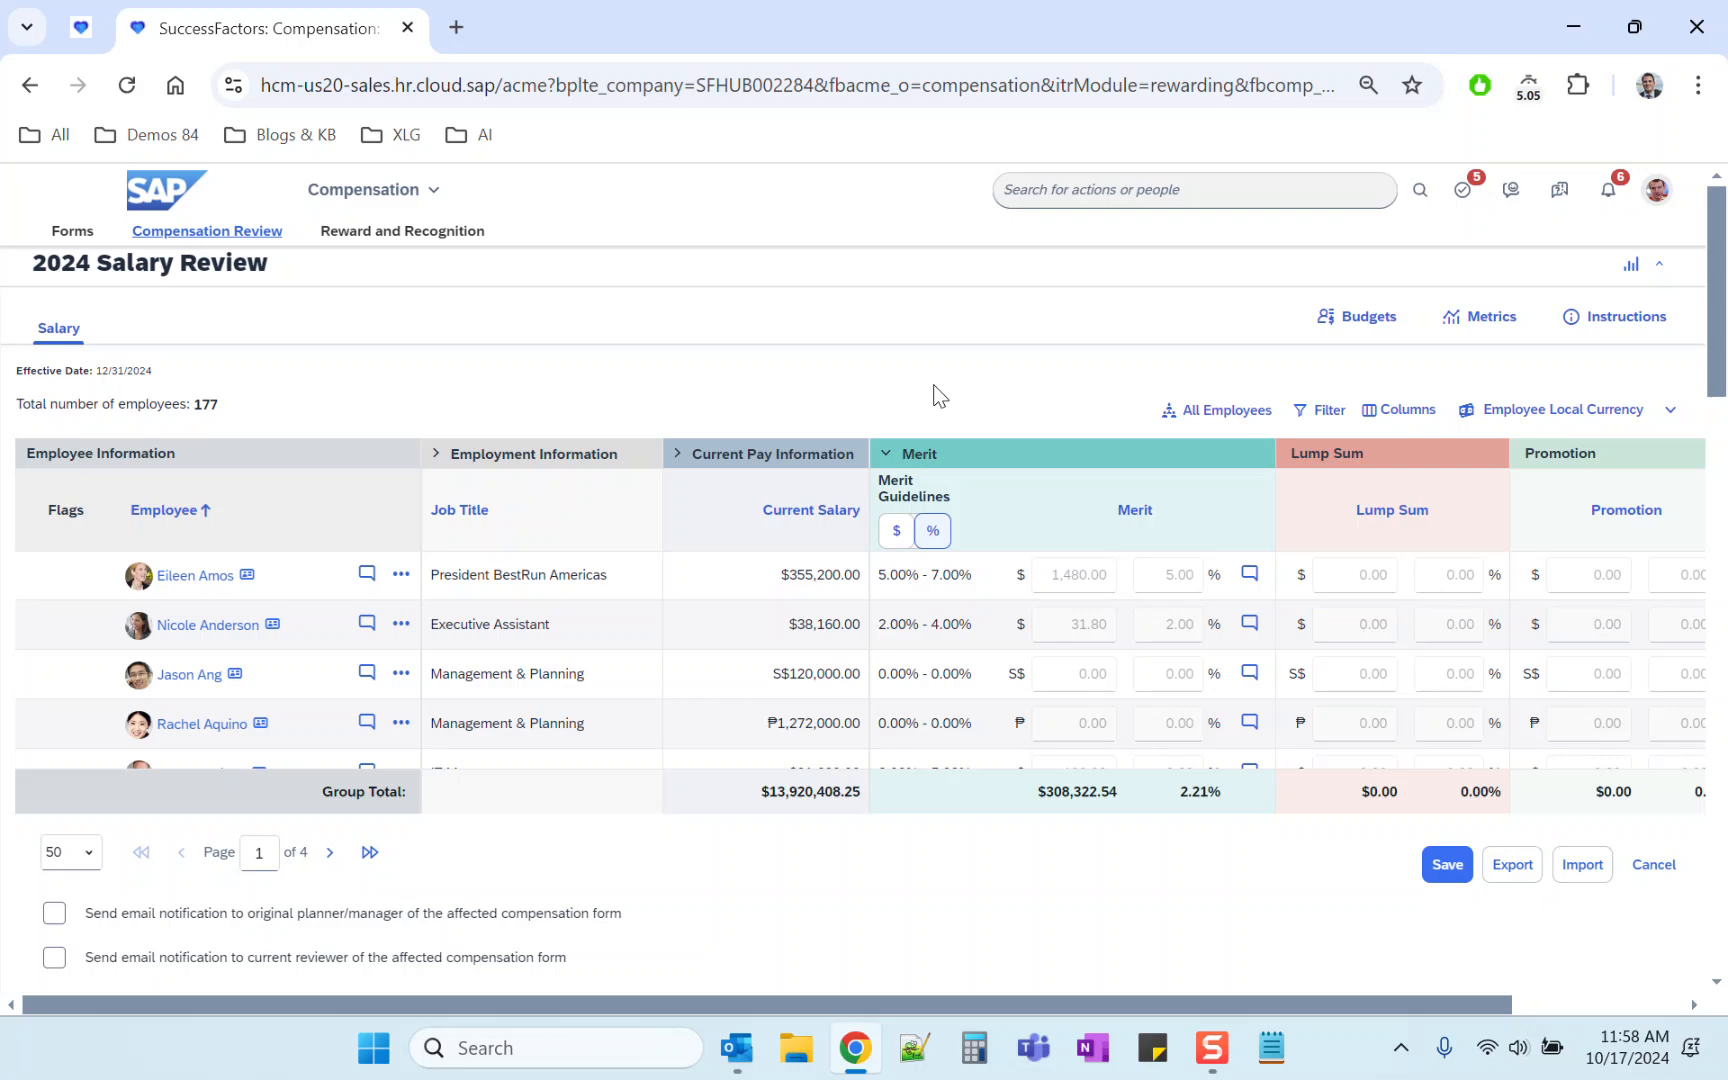
# Step: Try opening Manage Permission Roles in the pinned admin tab, then close that tab
pyautogui.click(1031, 189)
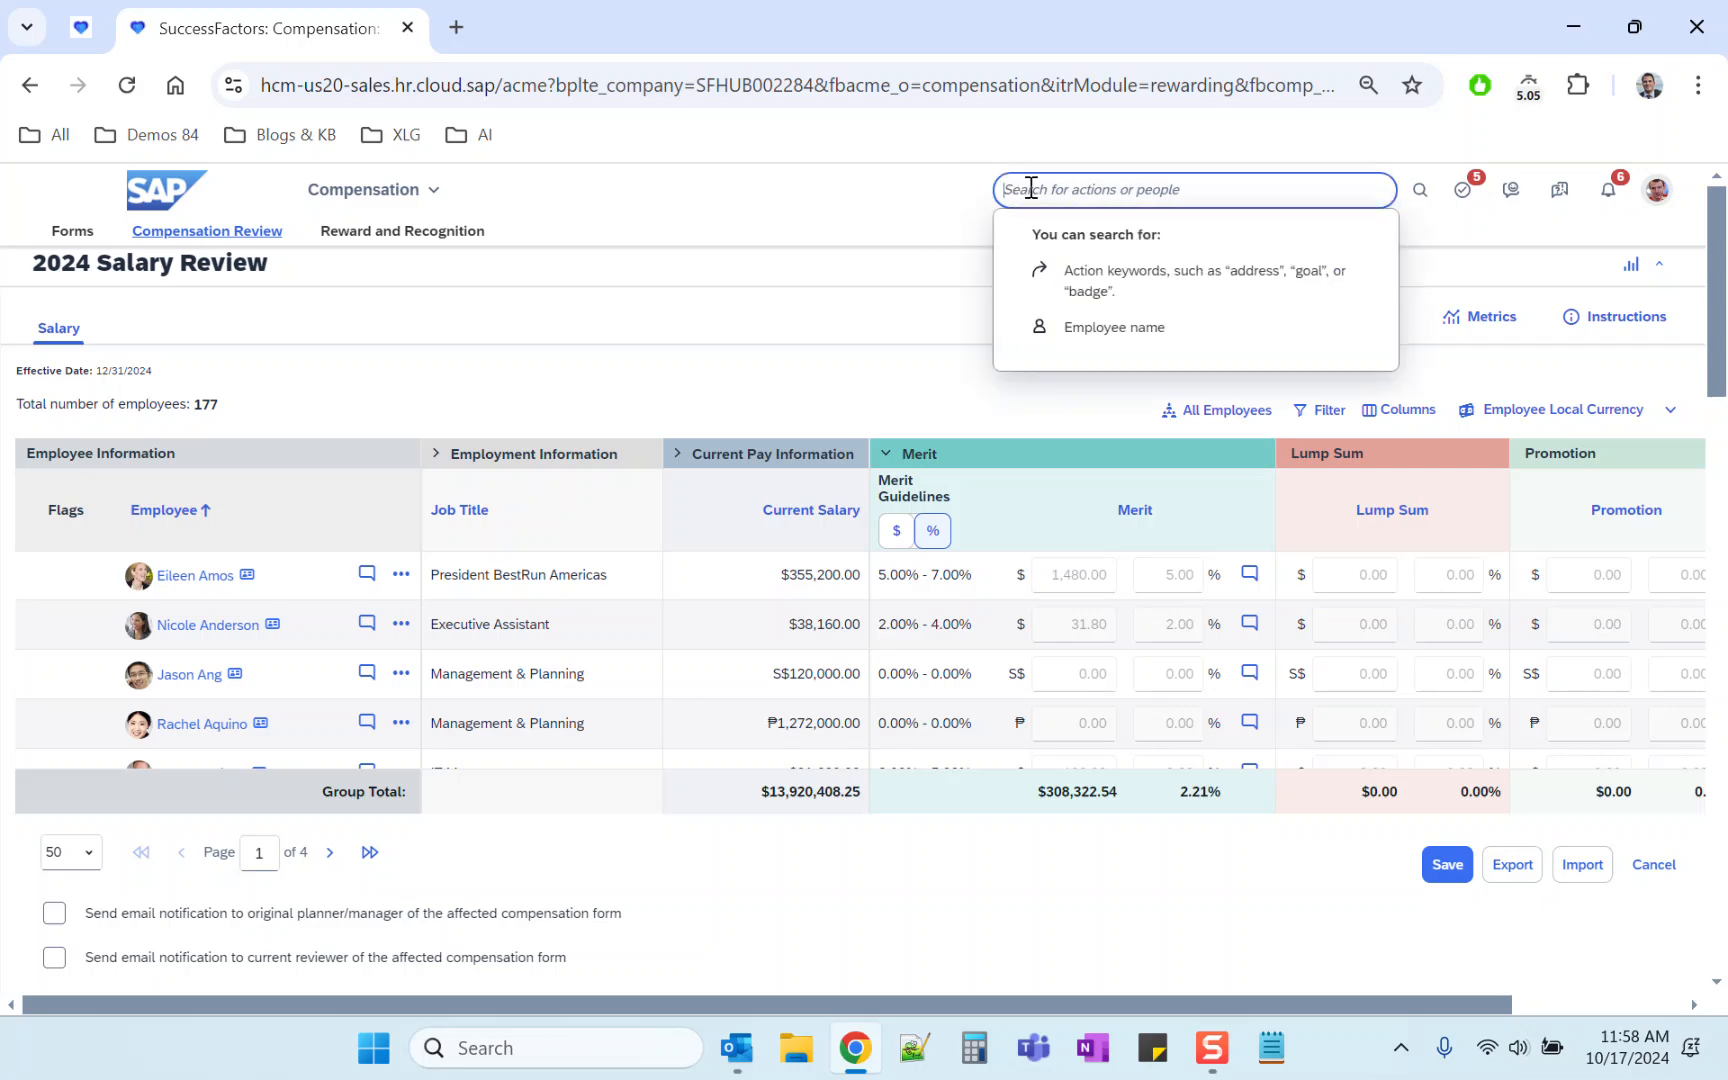
pyautogui.click(80, 32)
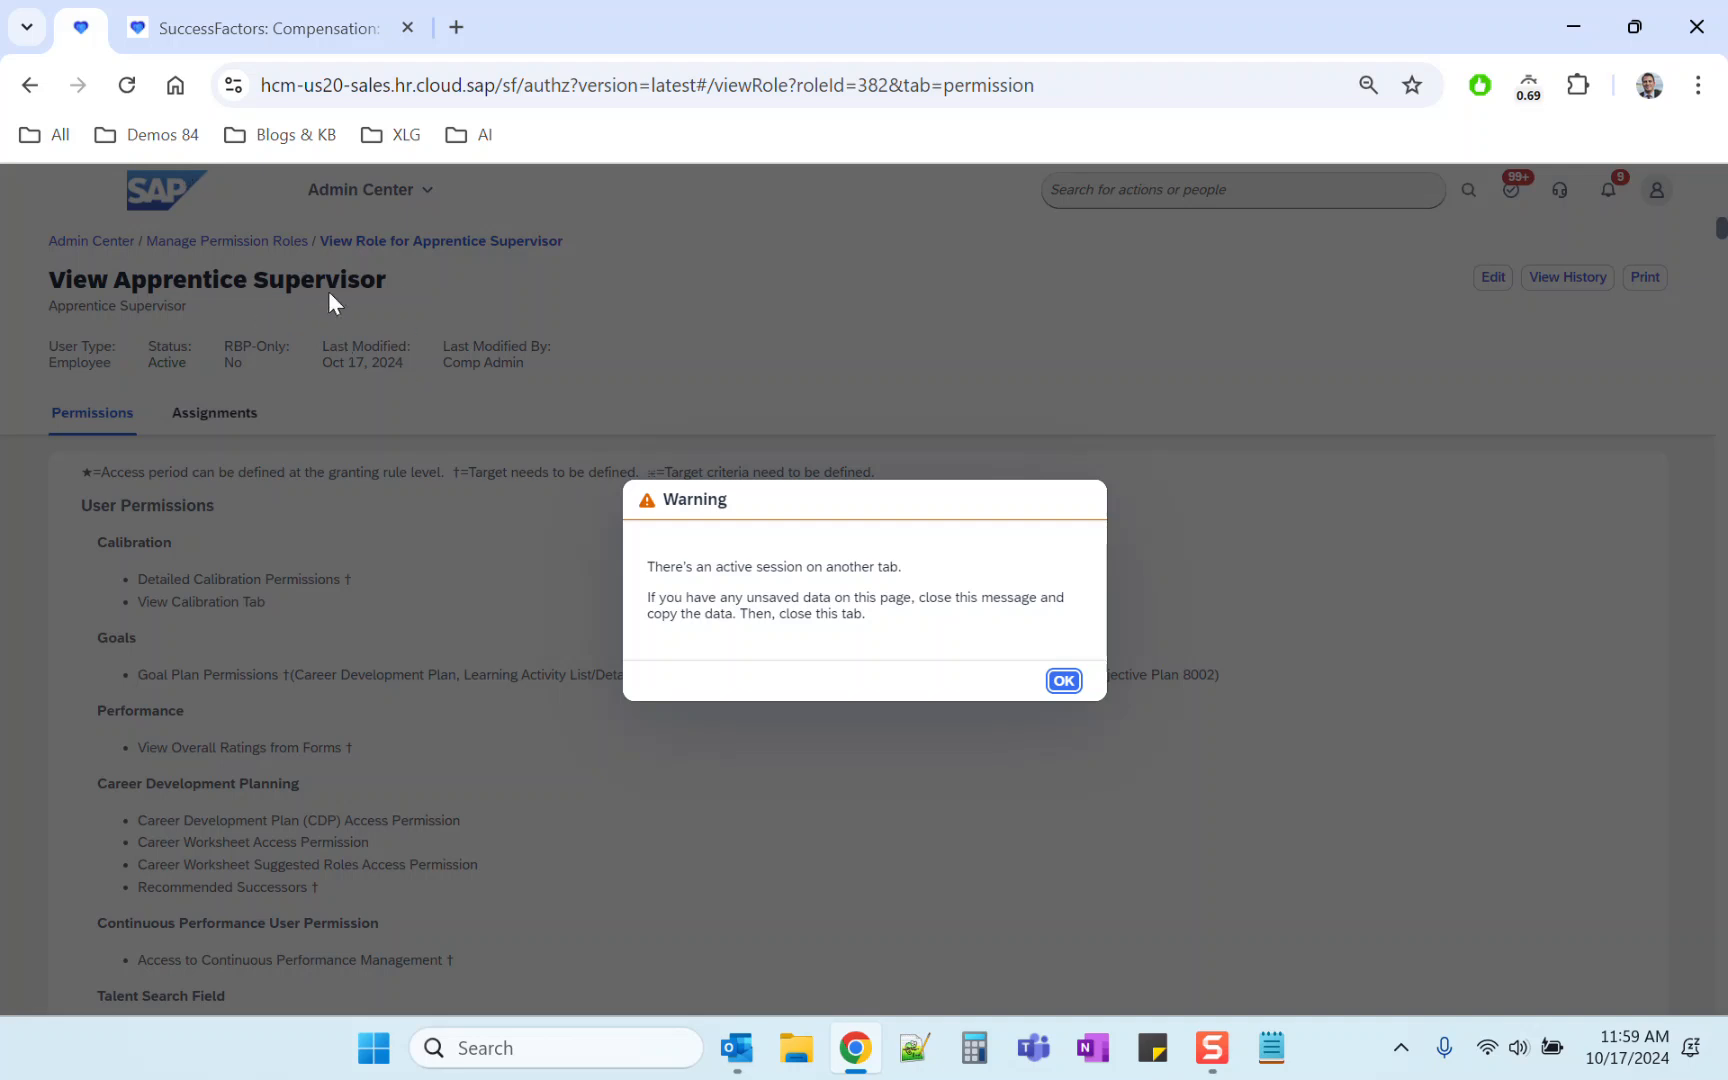
pyautogui.click(1064, 681)
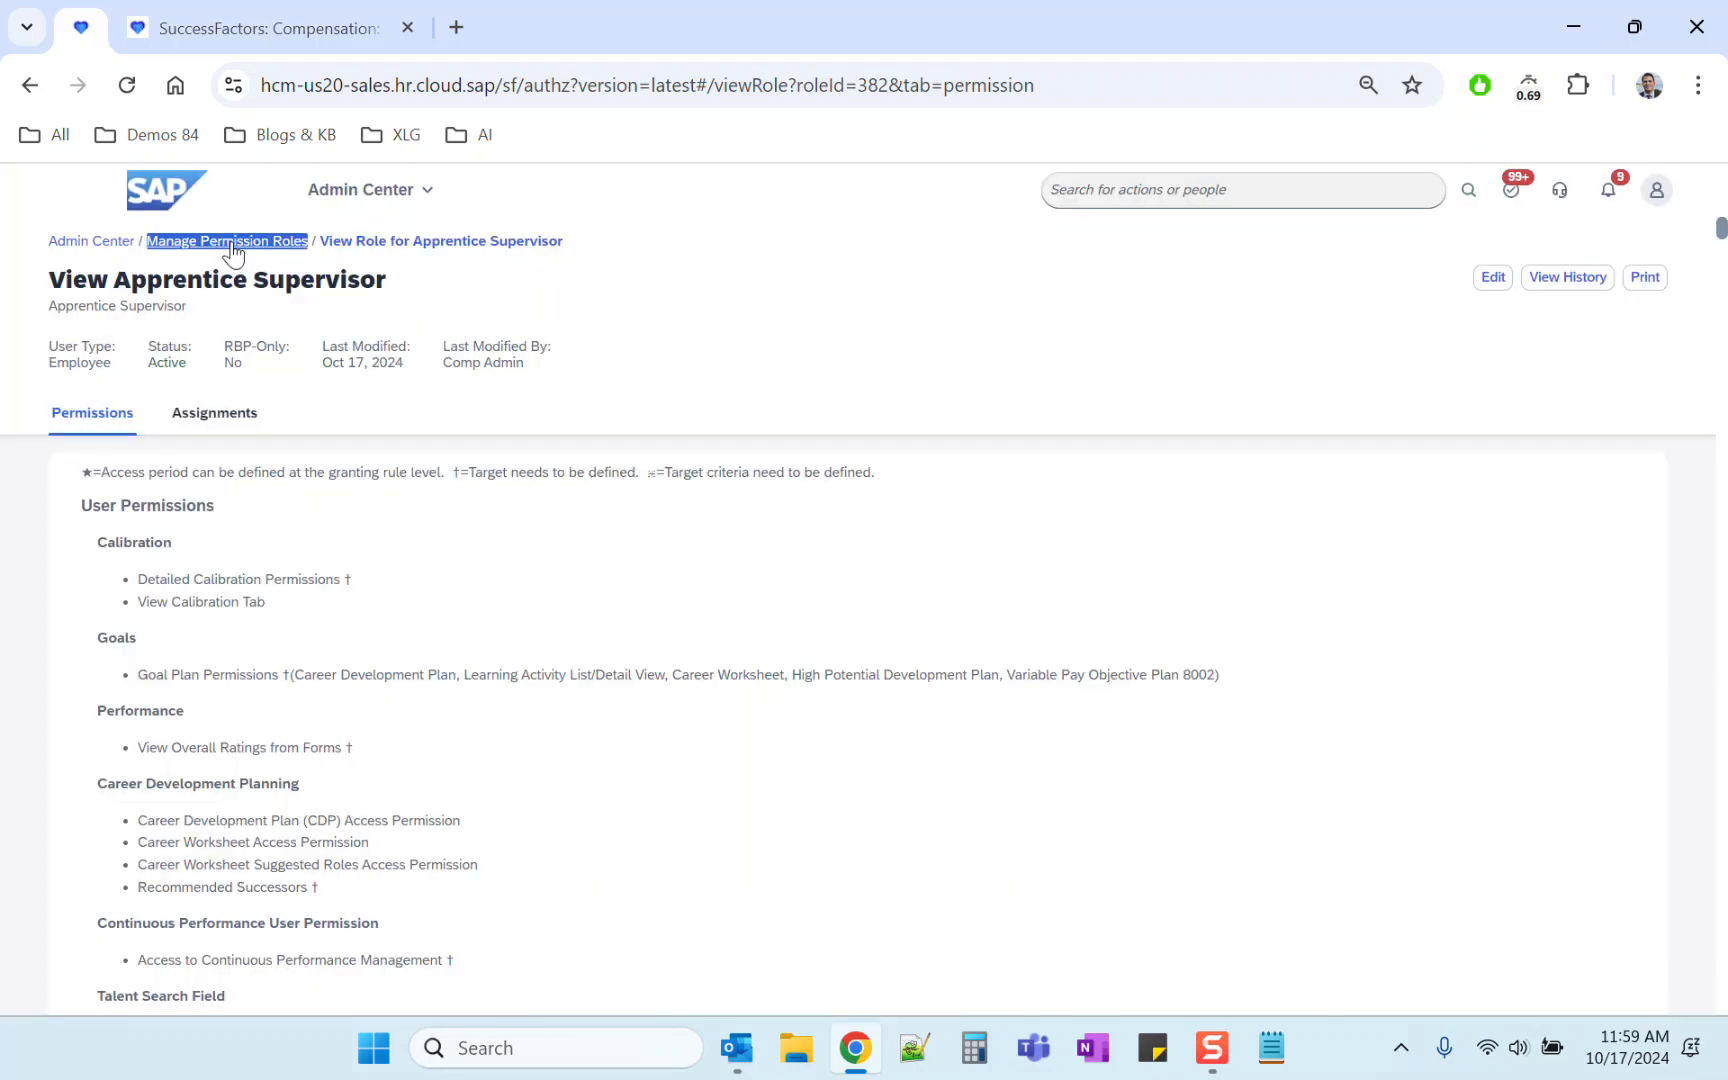
pyautogui.click(233, 243)
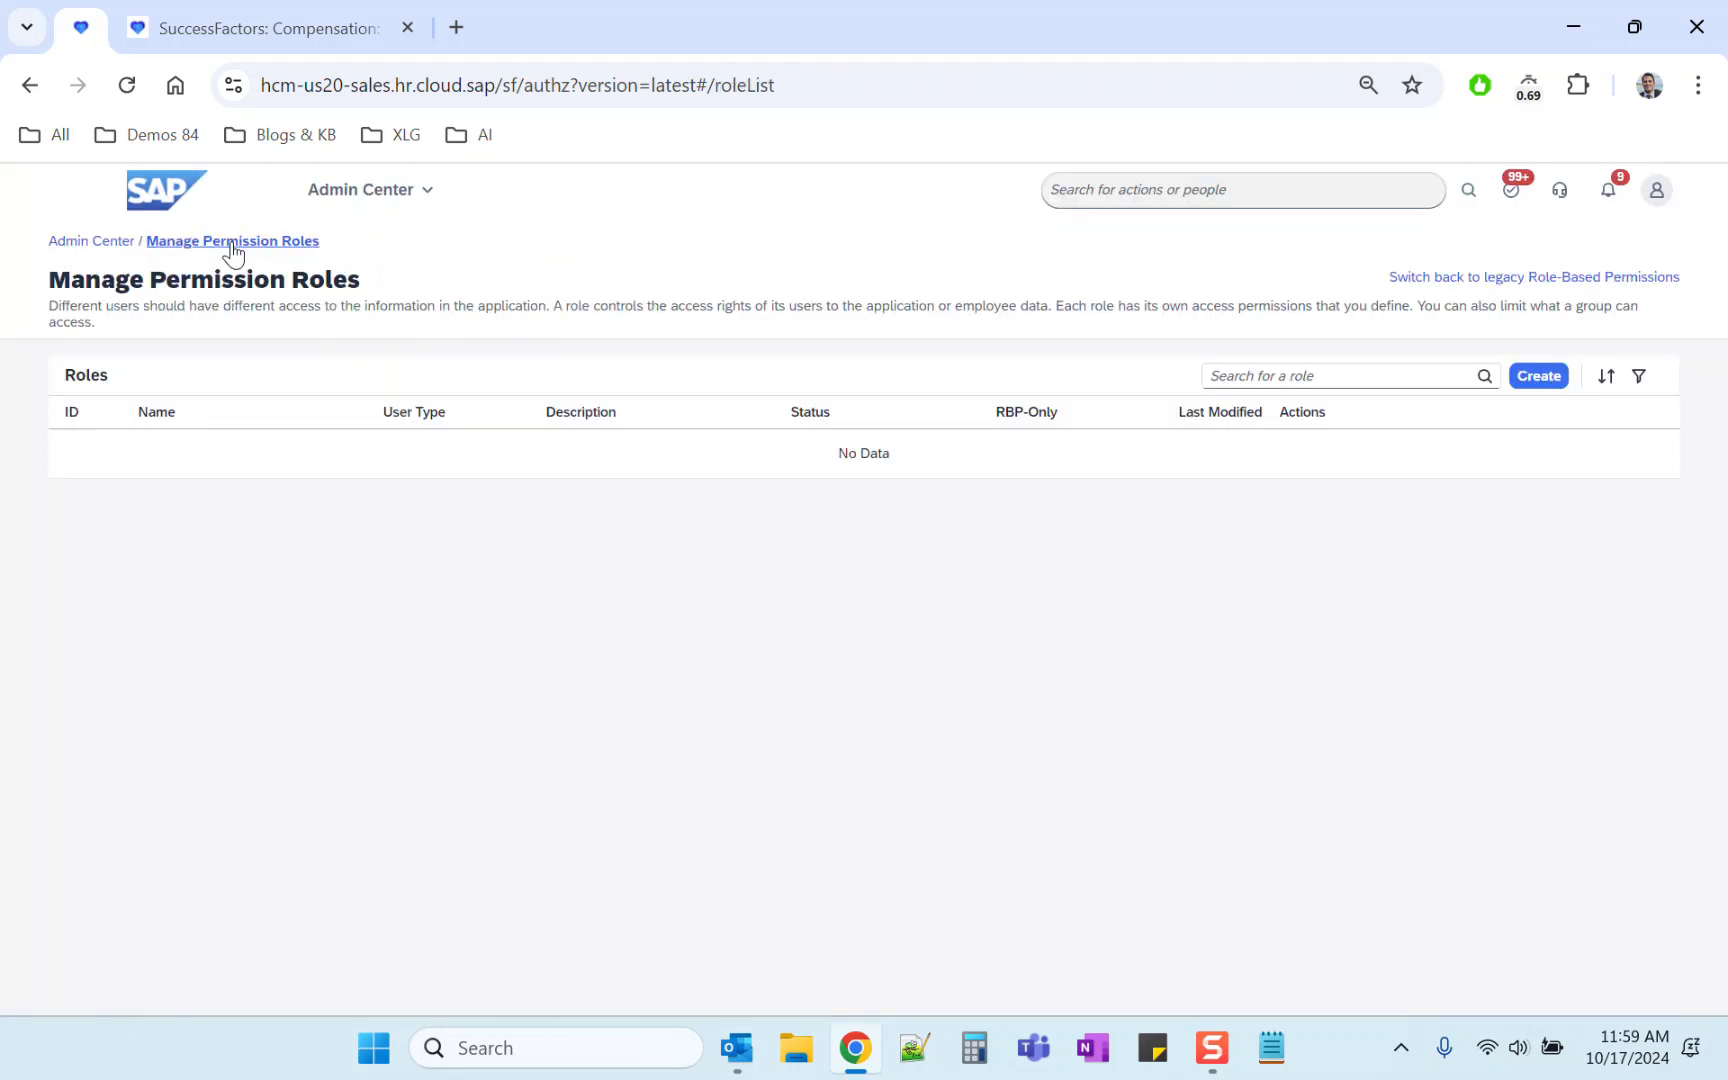
pyautogui.tripleClick(1430, 279)
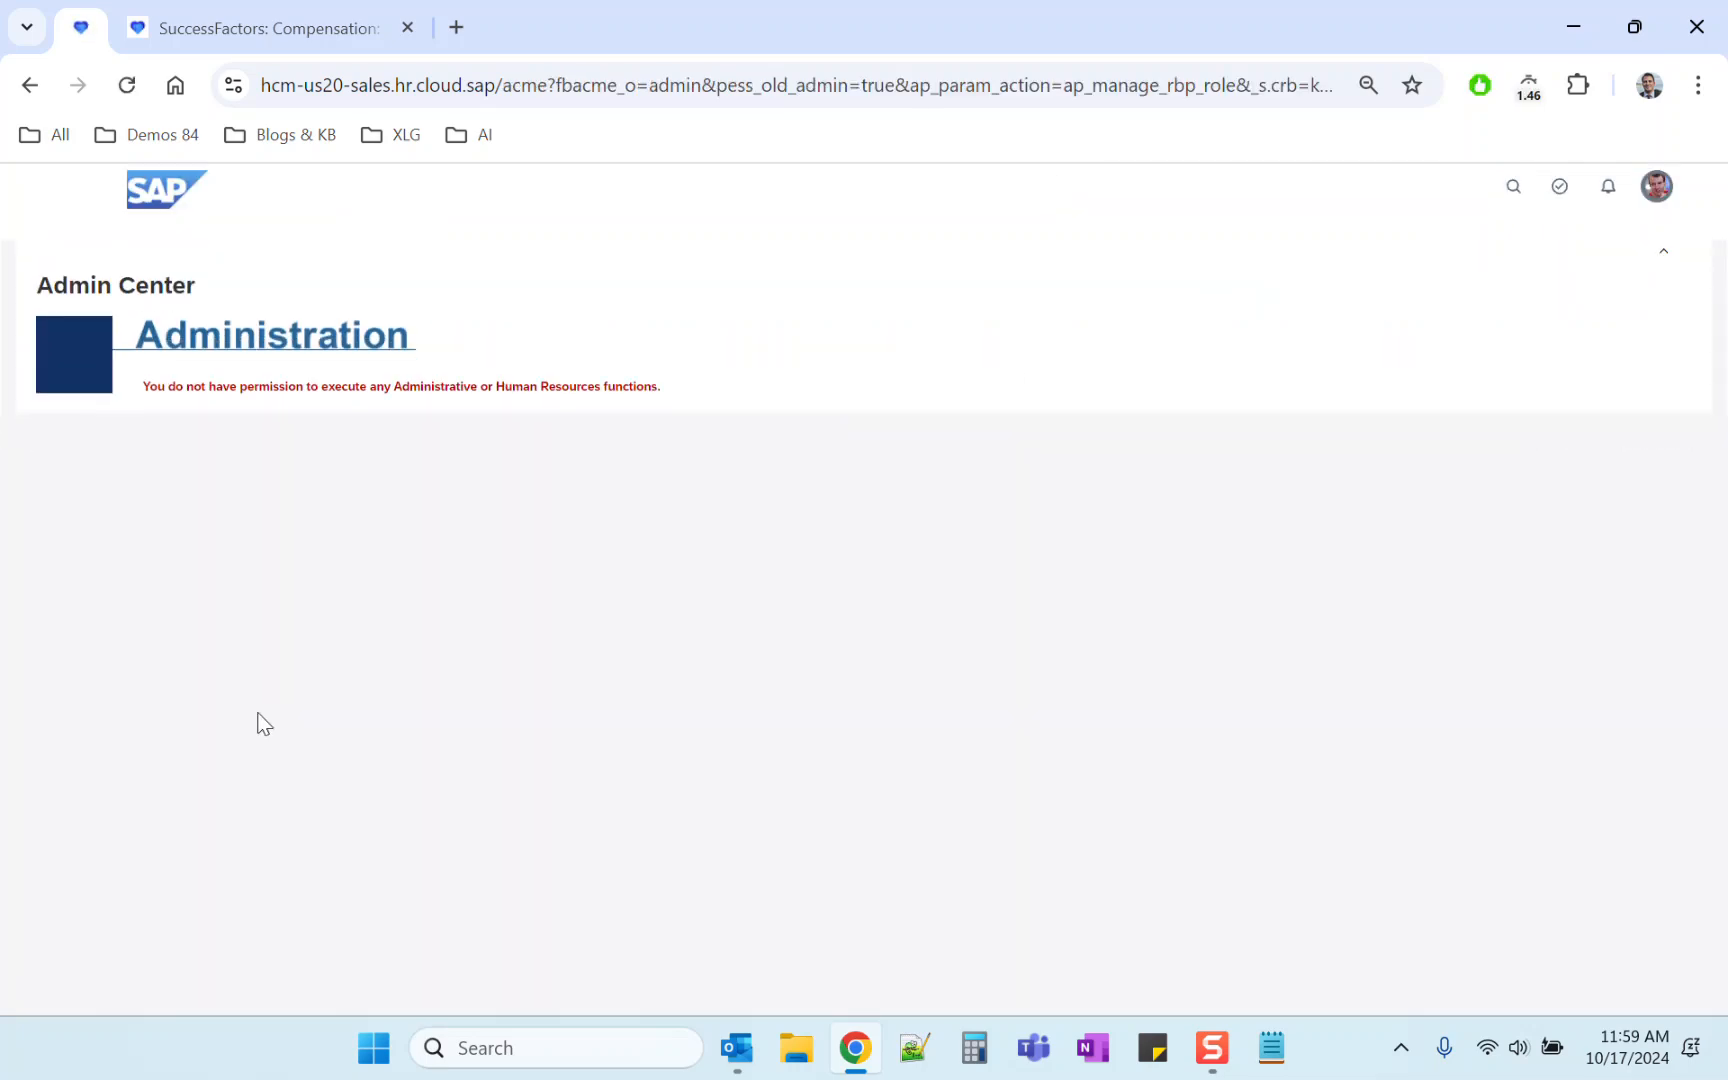
pyautogui.rightClick(82, 30)
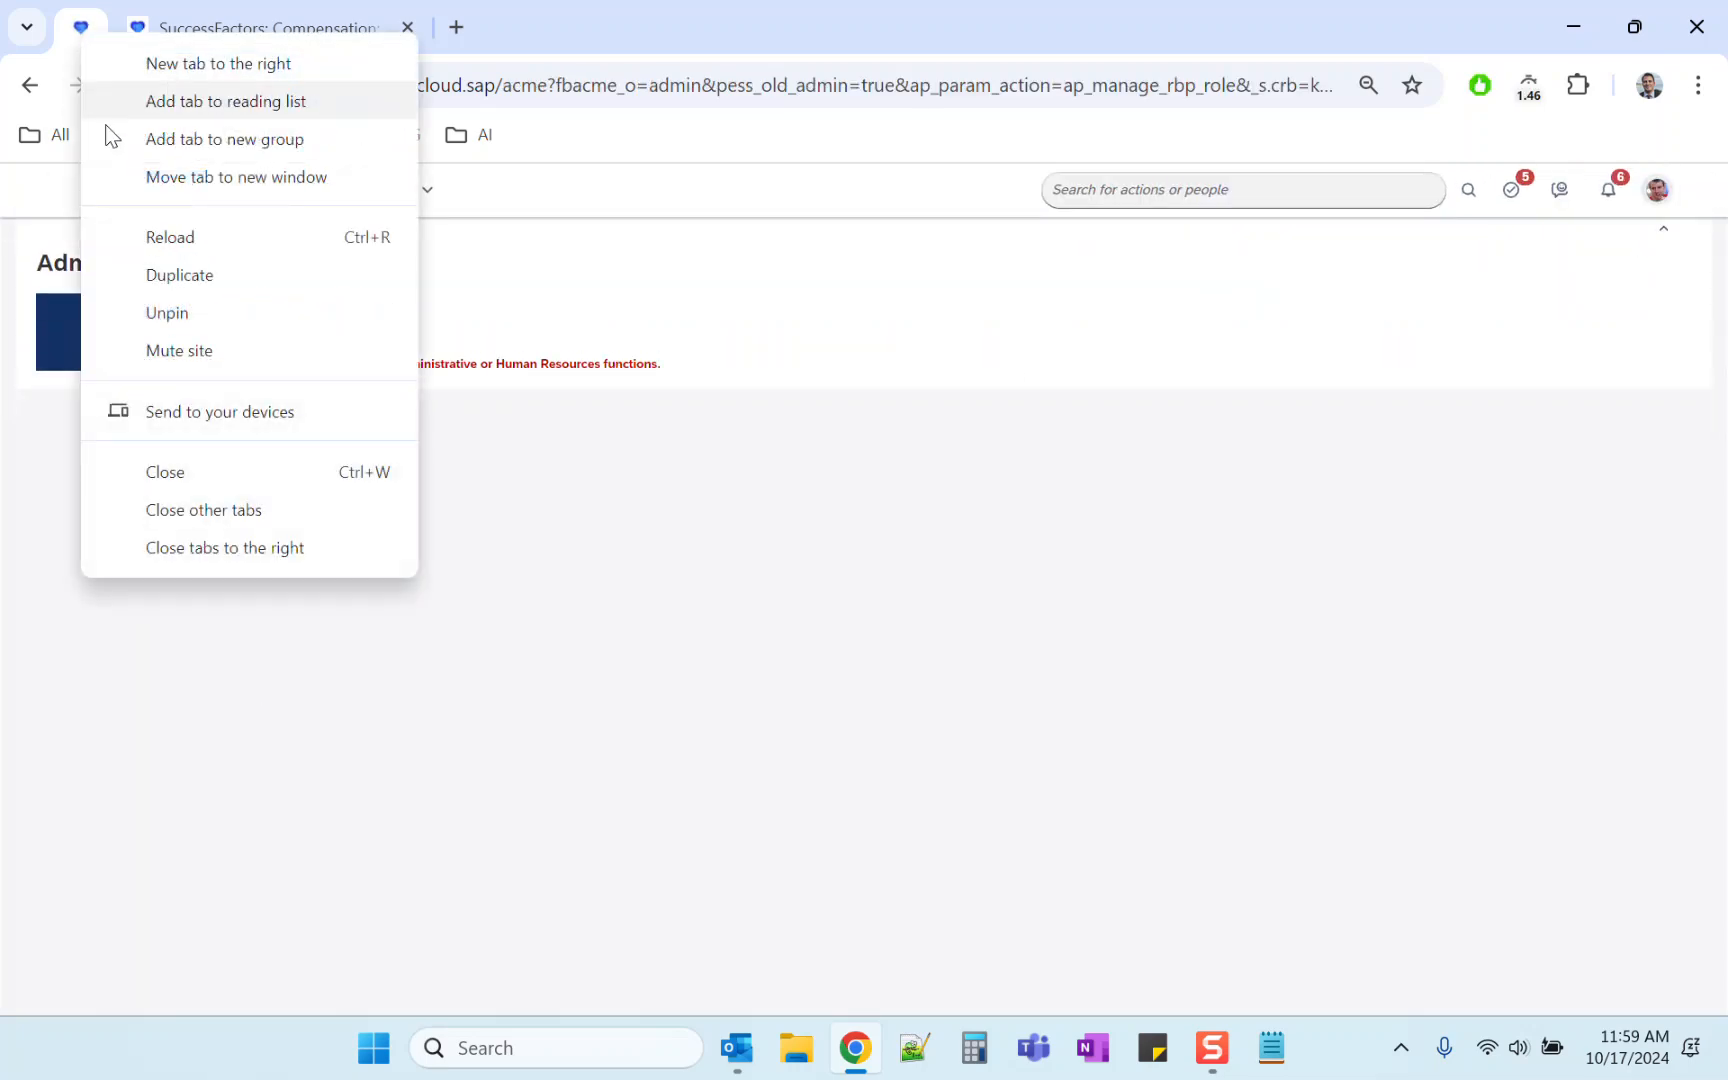
pyautogui.click(199, 487)
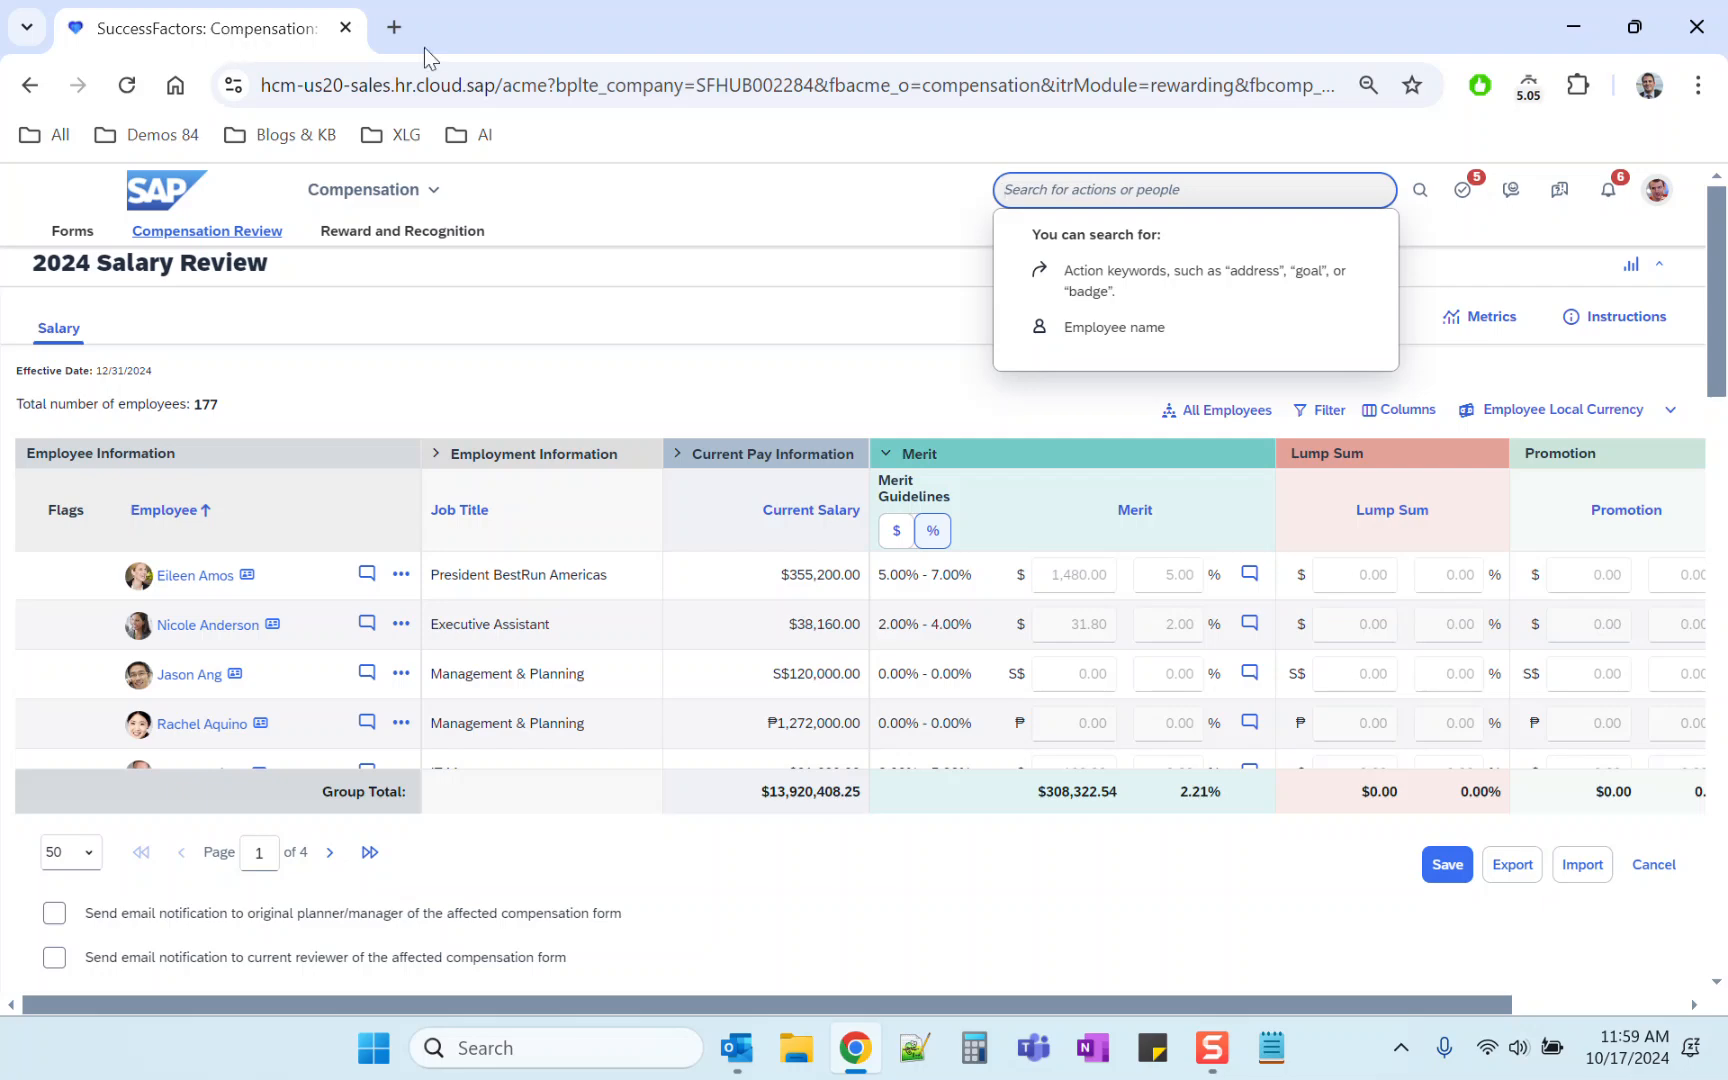
pyautogui.moveTo(192, 410); pyautogui.dragTo(225, 406)
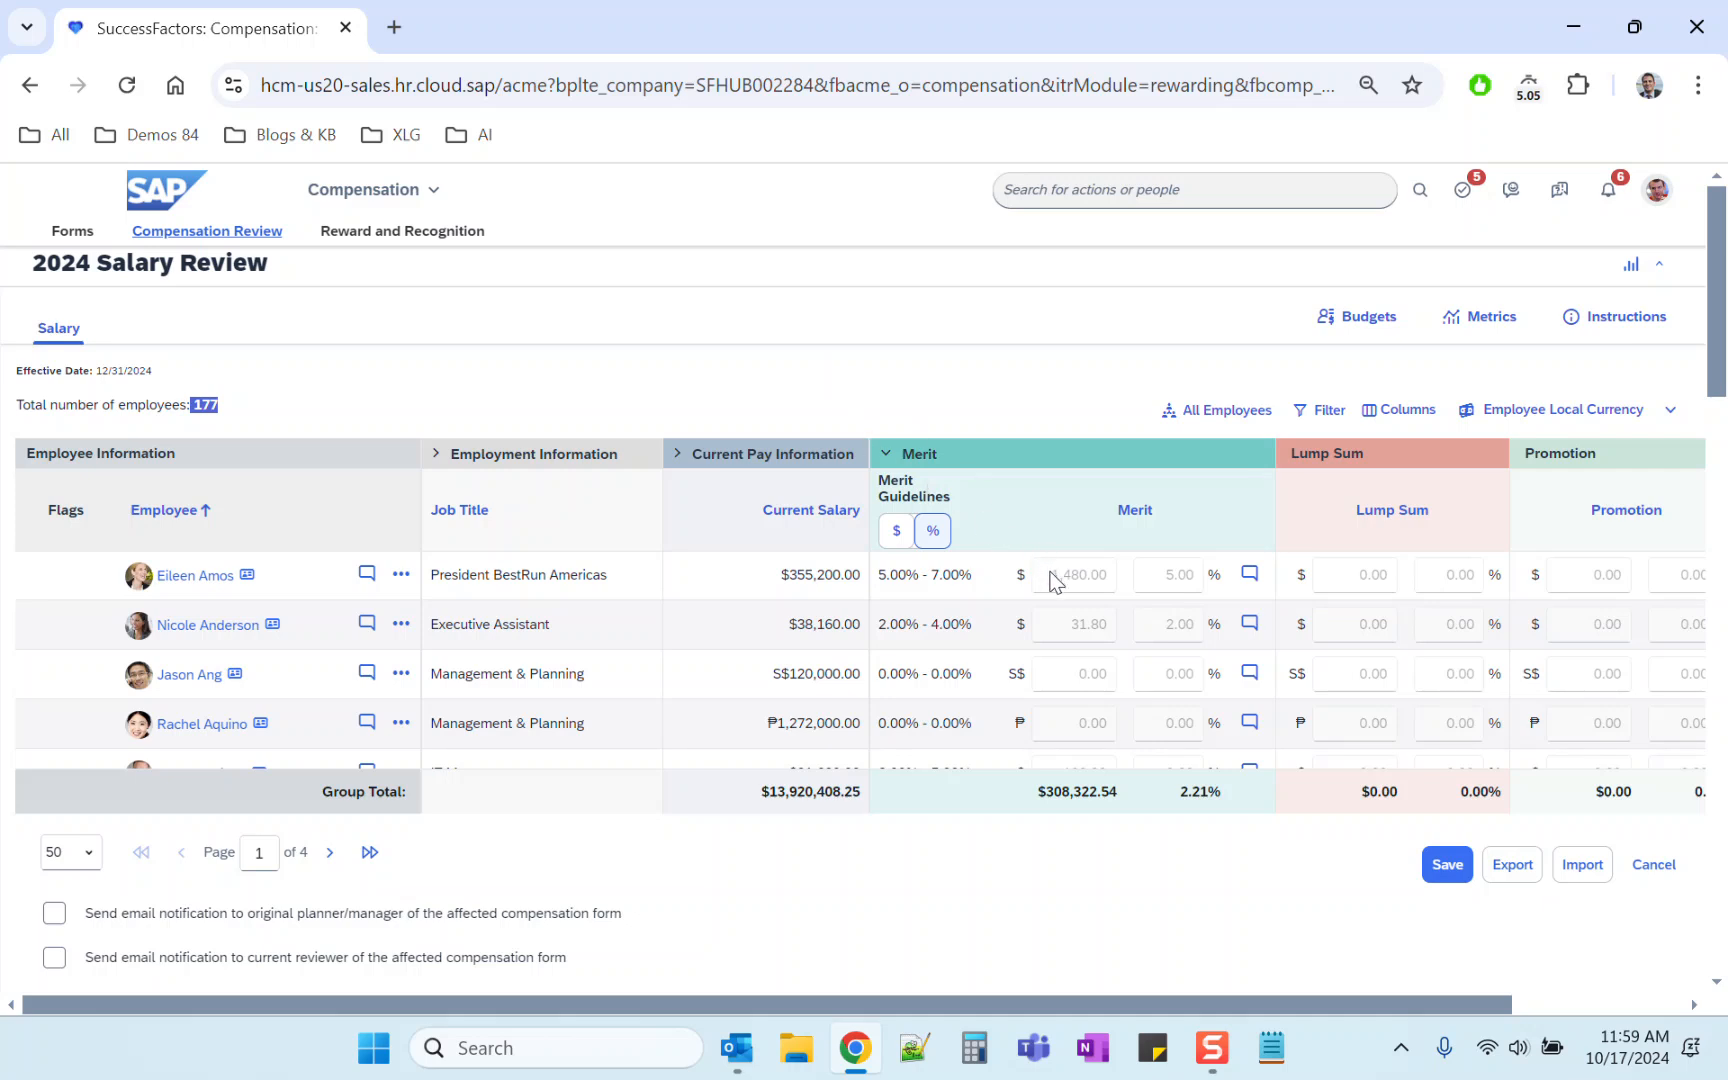
pyautogui.click(1047, 182)
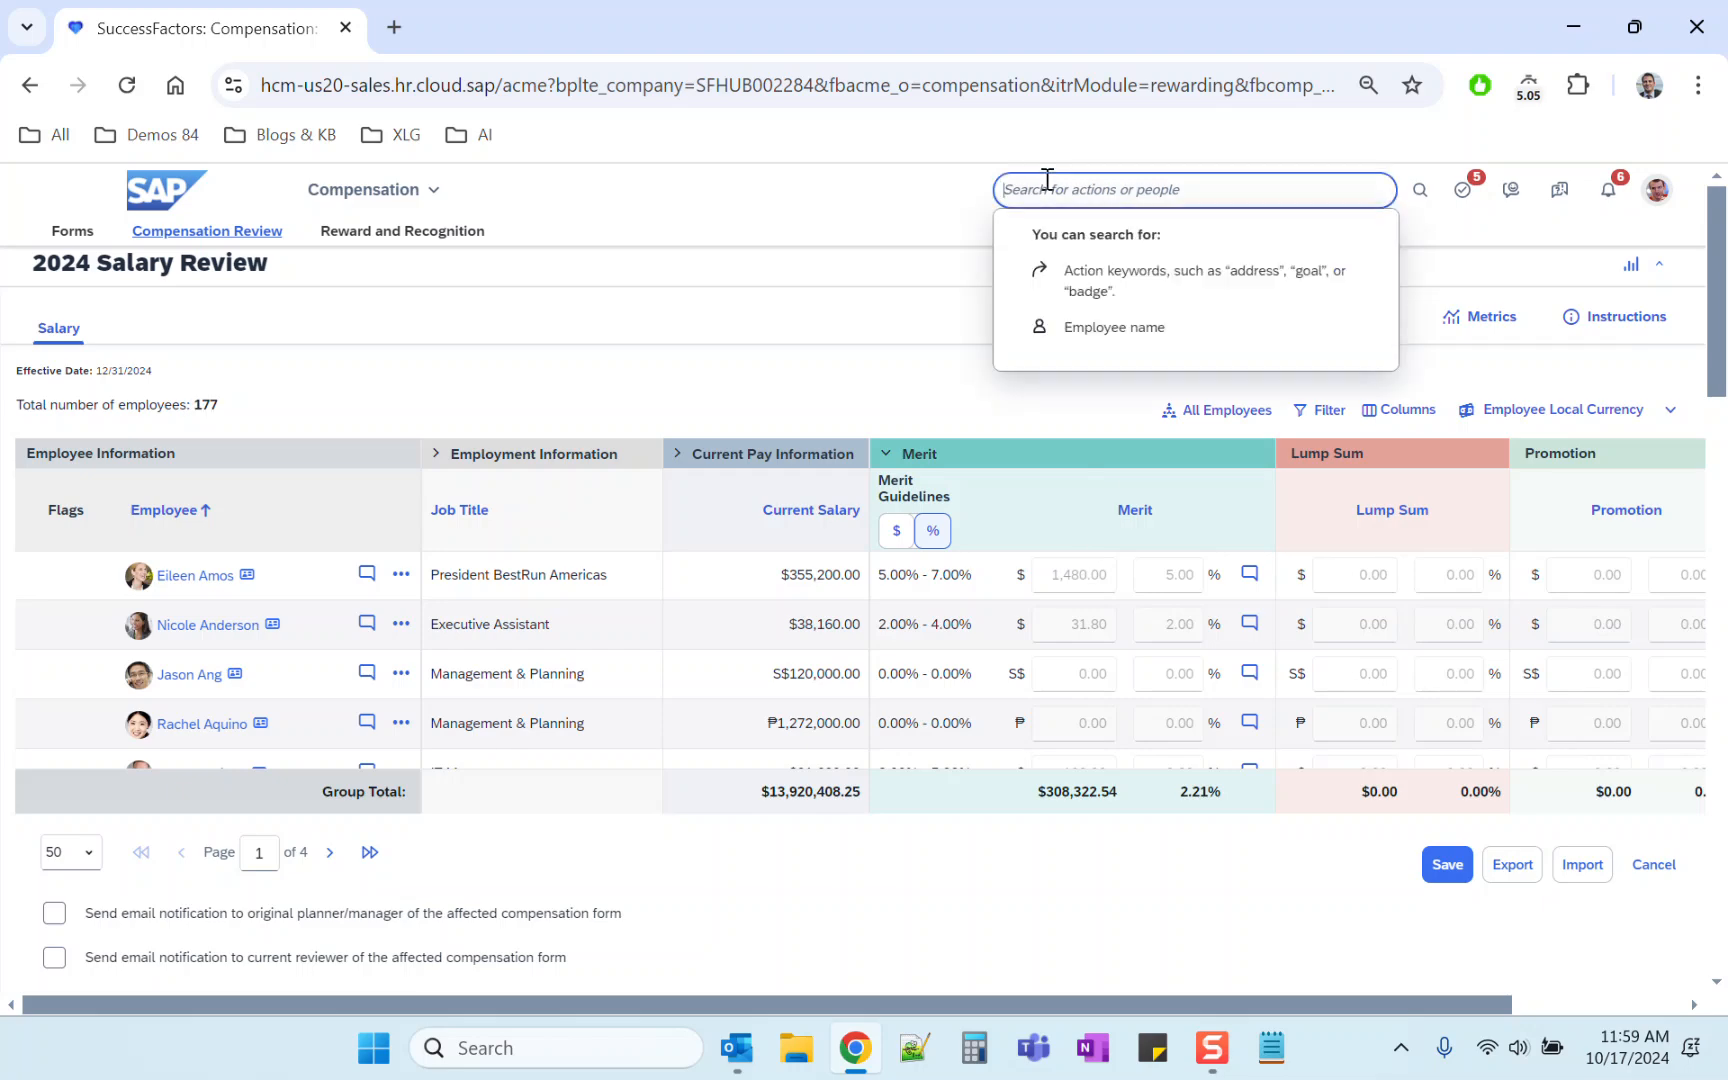
pyautogui.write('comp')
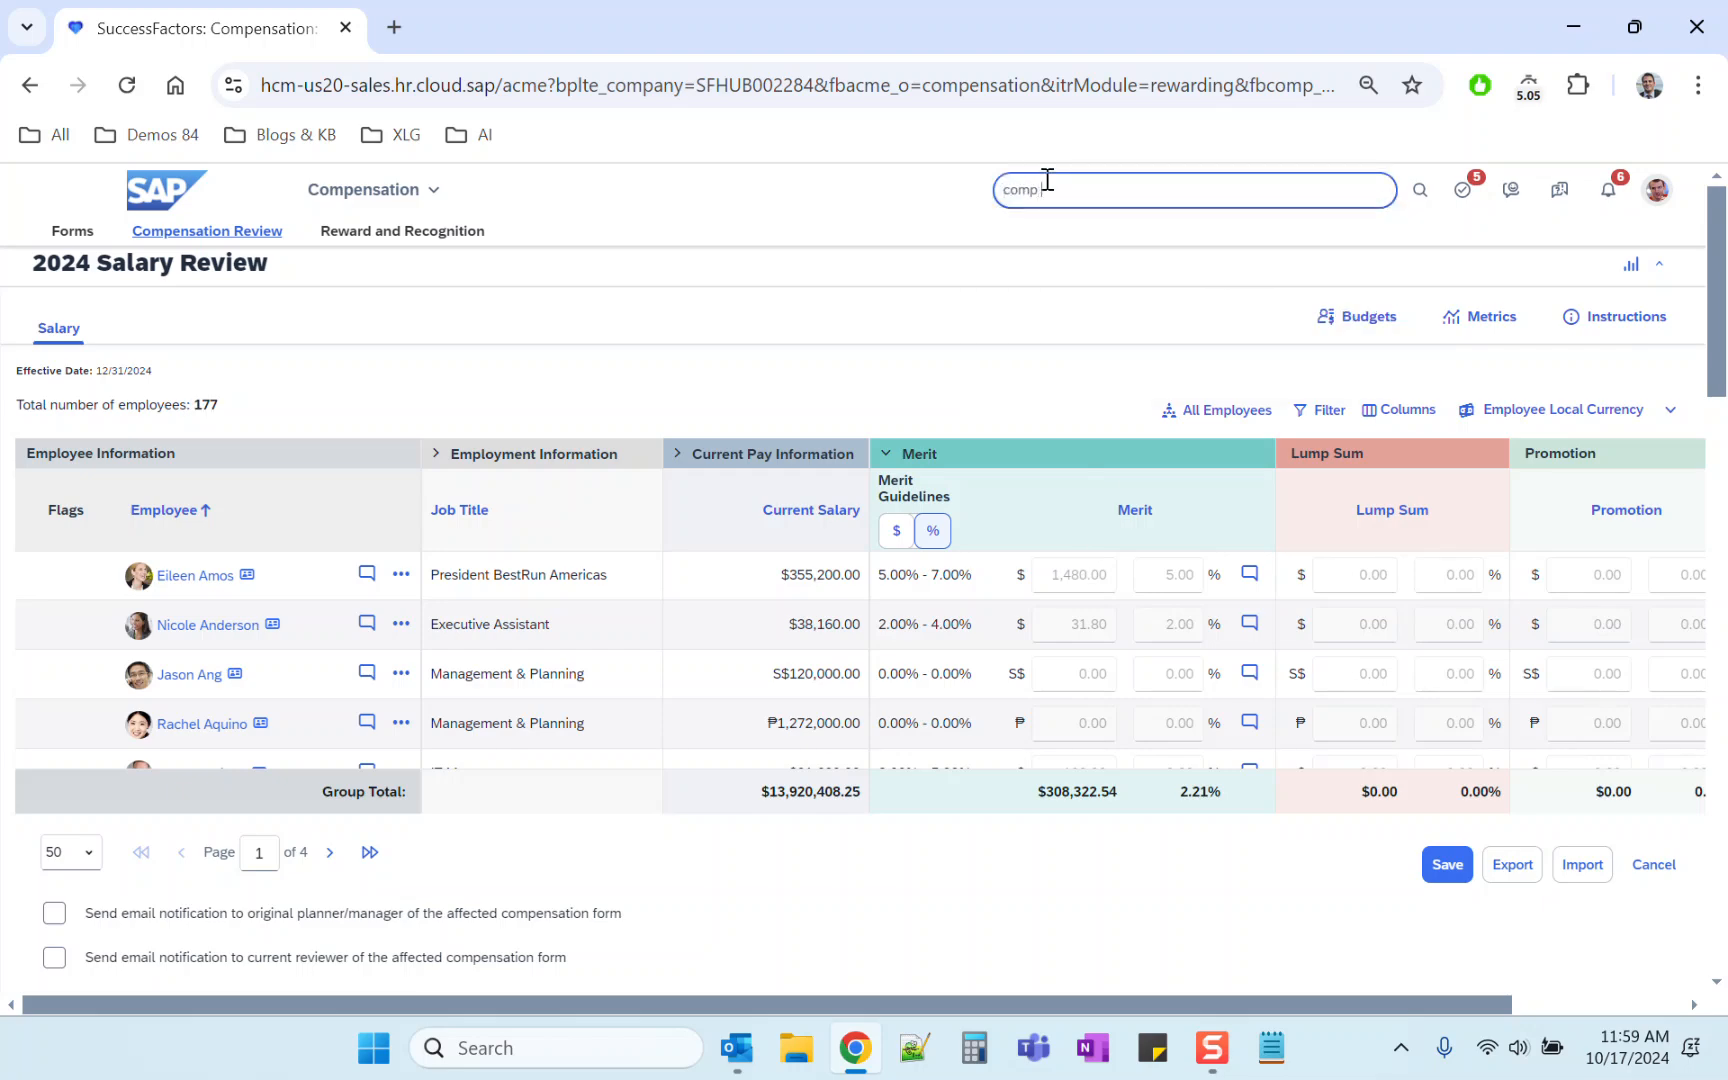
# Step: Leave the proxy session and return to the admin's own account
pyautogui.click(1657, 189)
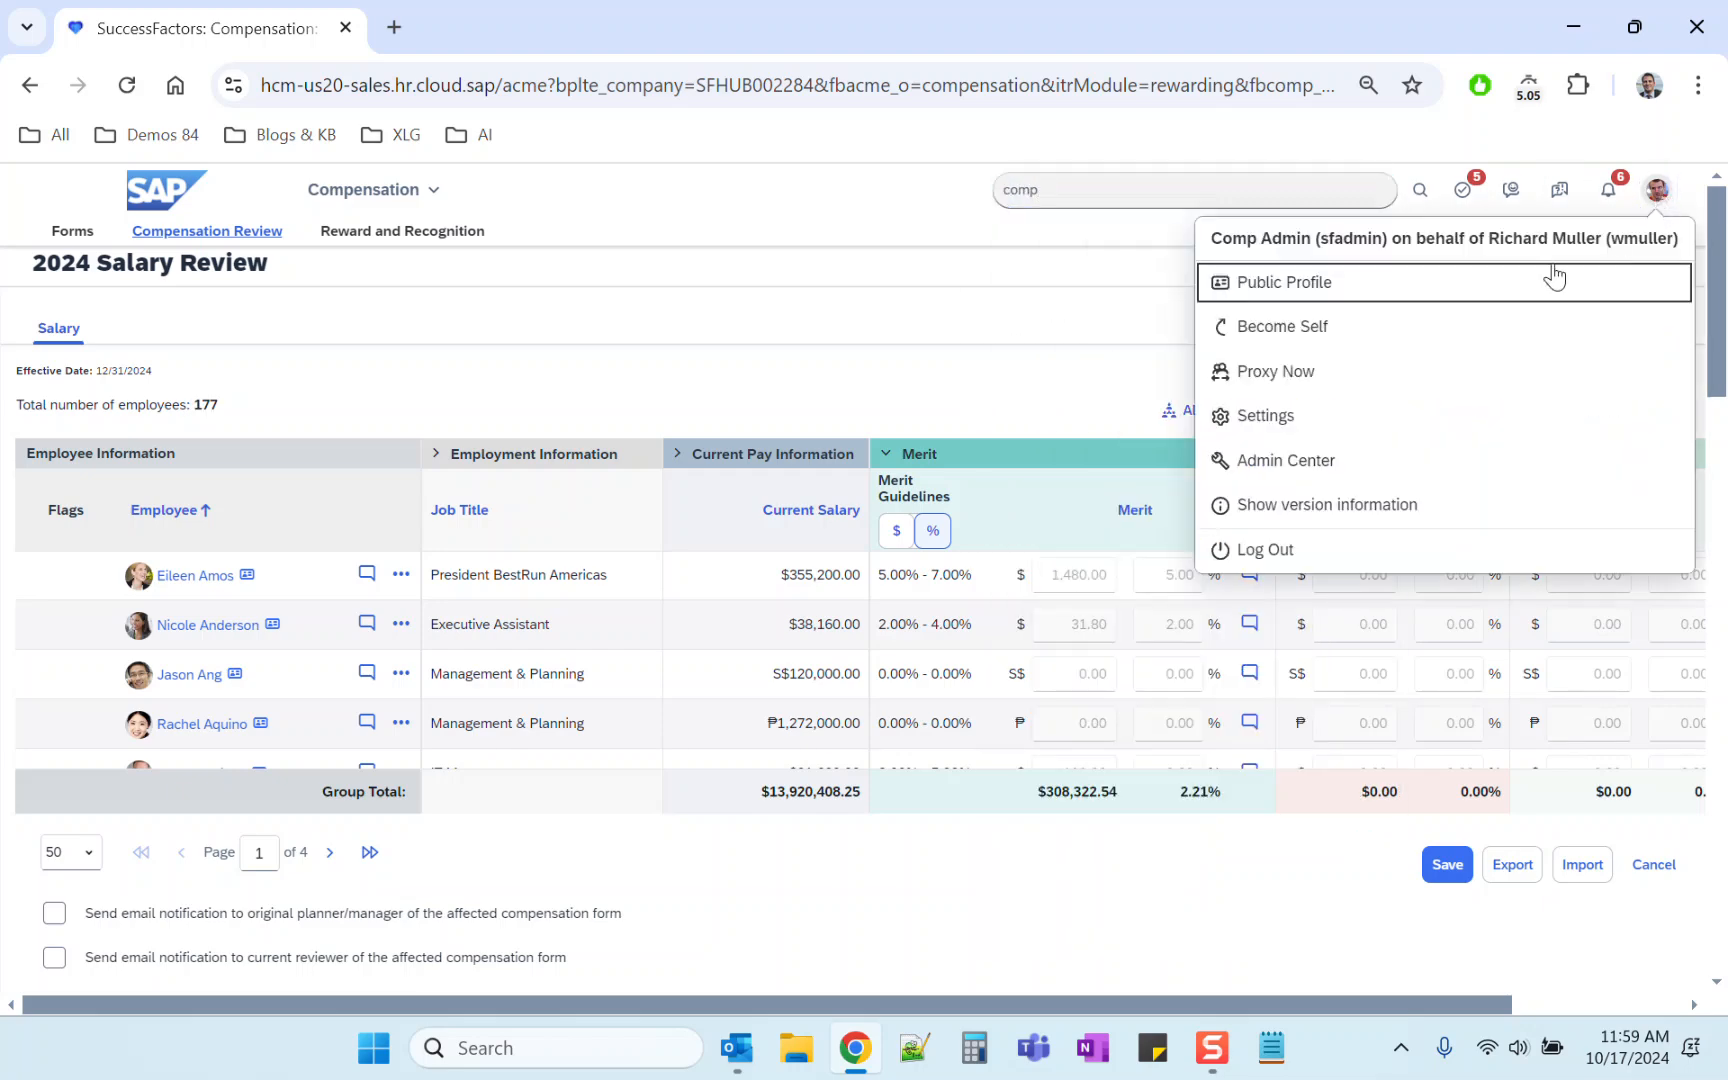
pyautogui.click(1397, 332)
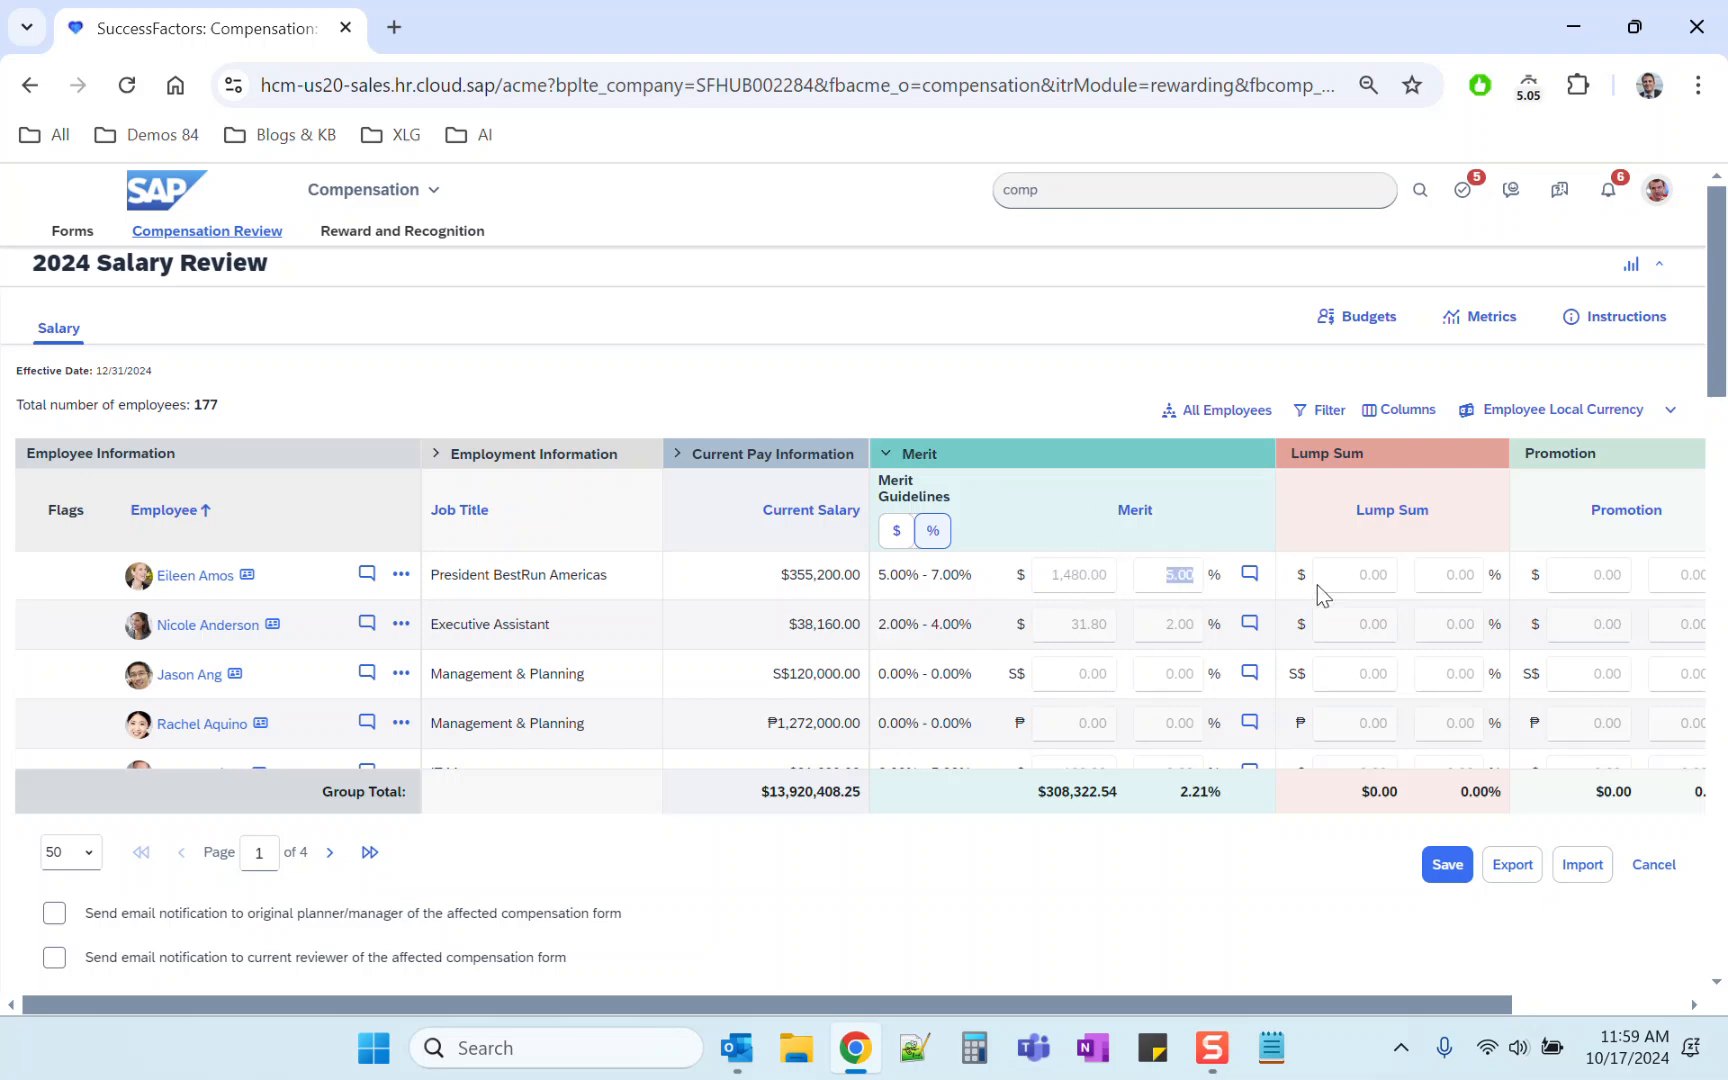
pyautogui.click(1449, 572)
pyautogui.doubleClick(1114, 566)
pyautogui.click(1187, 193)
pyautogui.click(1667, 195)
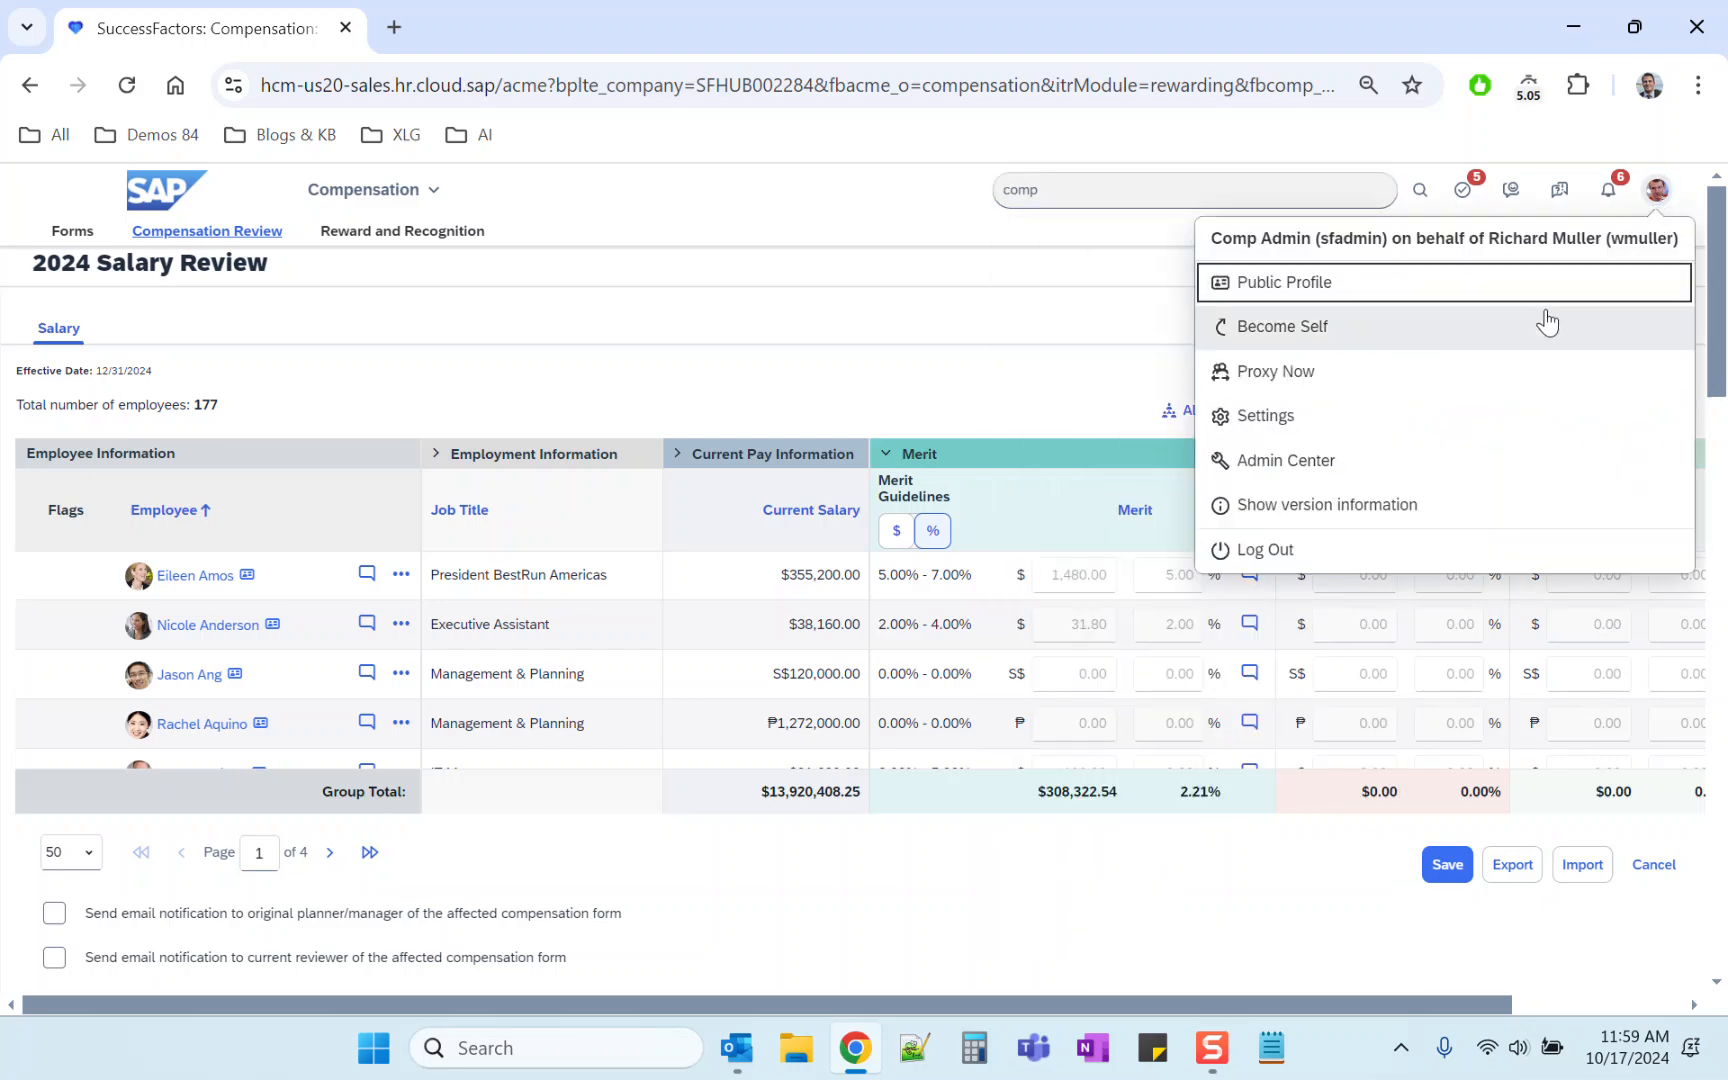
pyautogui.click(1530, 324)
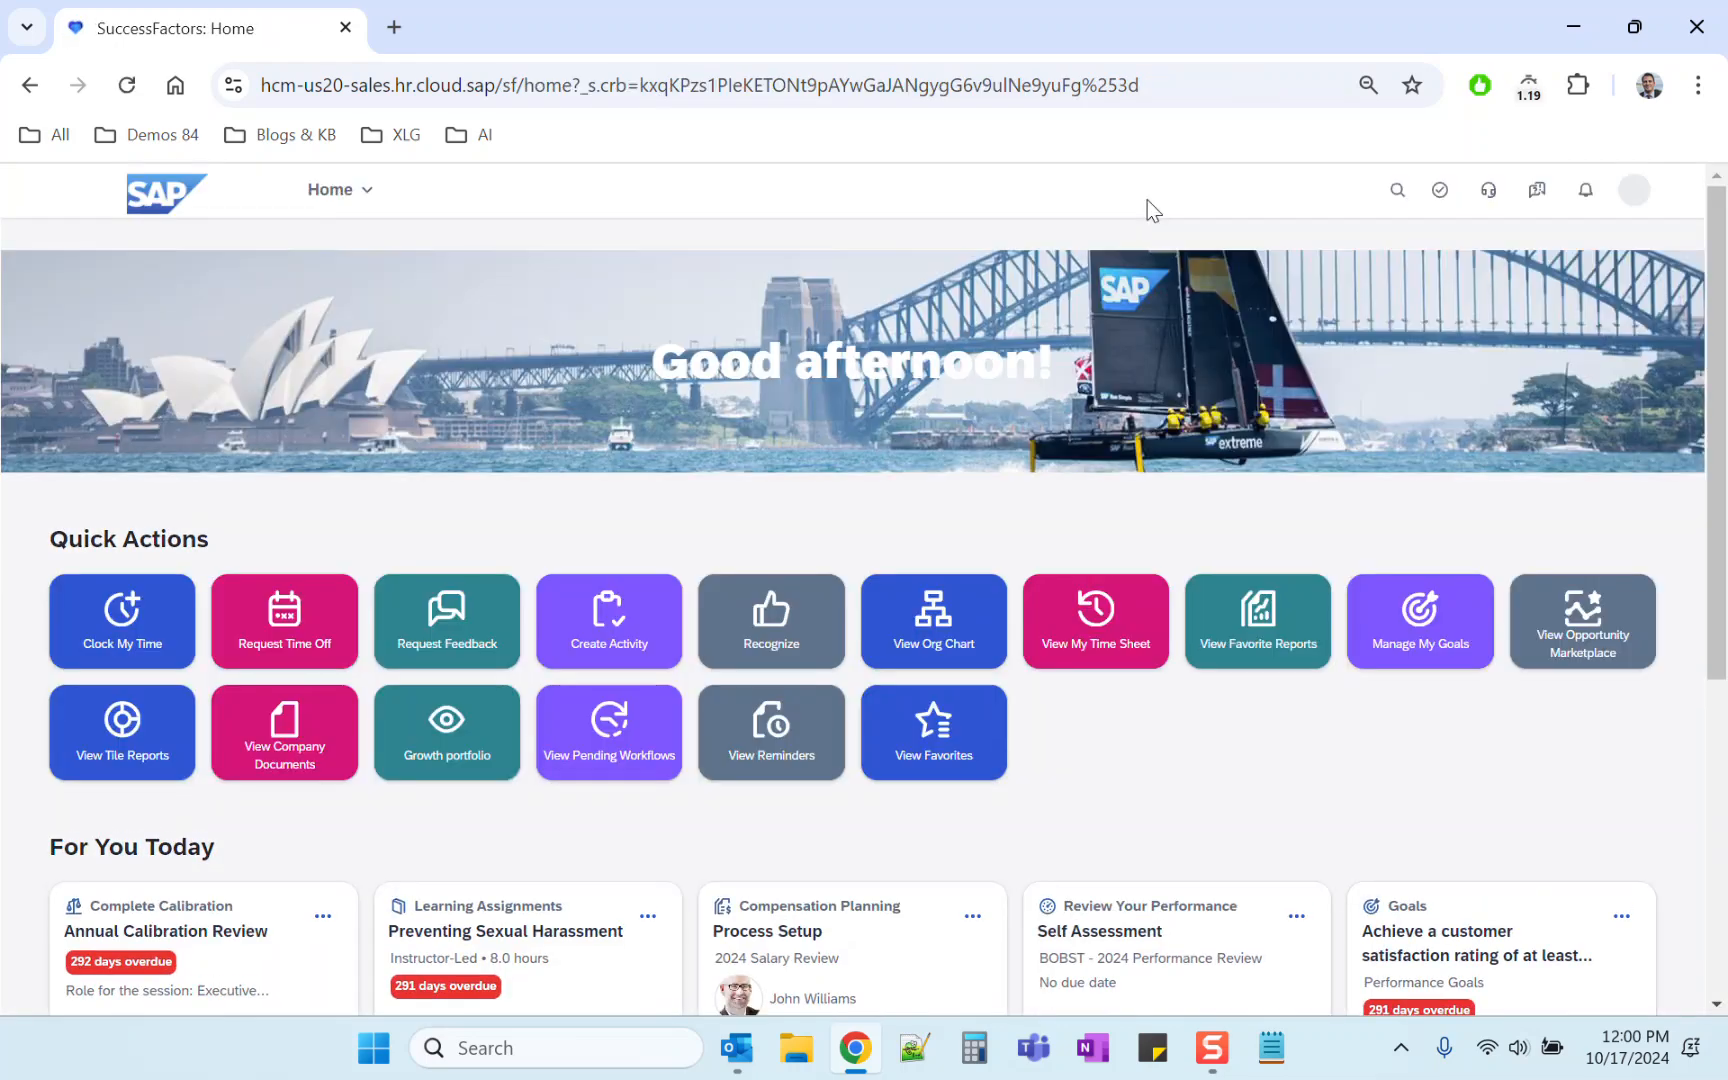
# Step: Open the 2024 Salary Review plan in Compensation Home and go to its role-based permissions by route step
pyautogui.click(1224, 190)
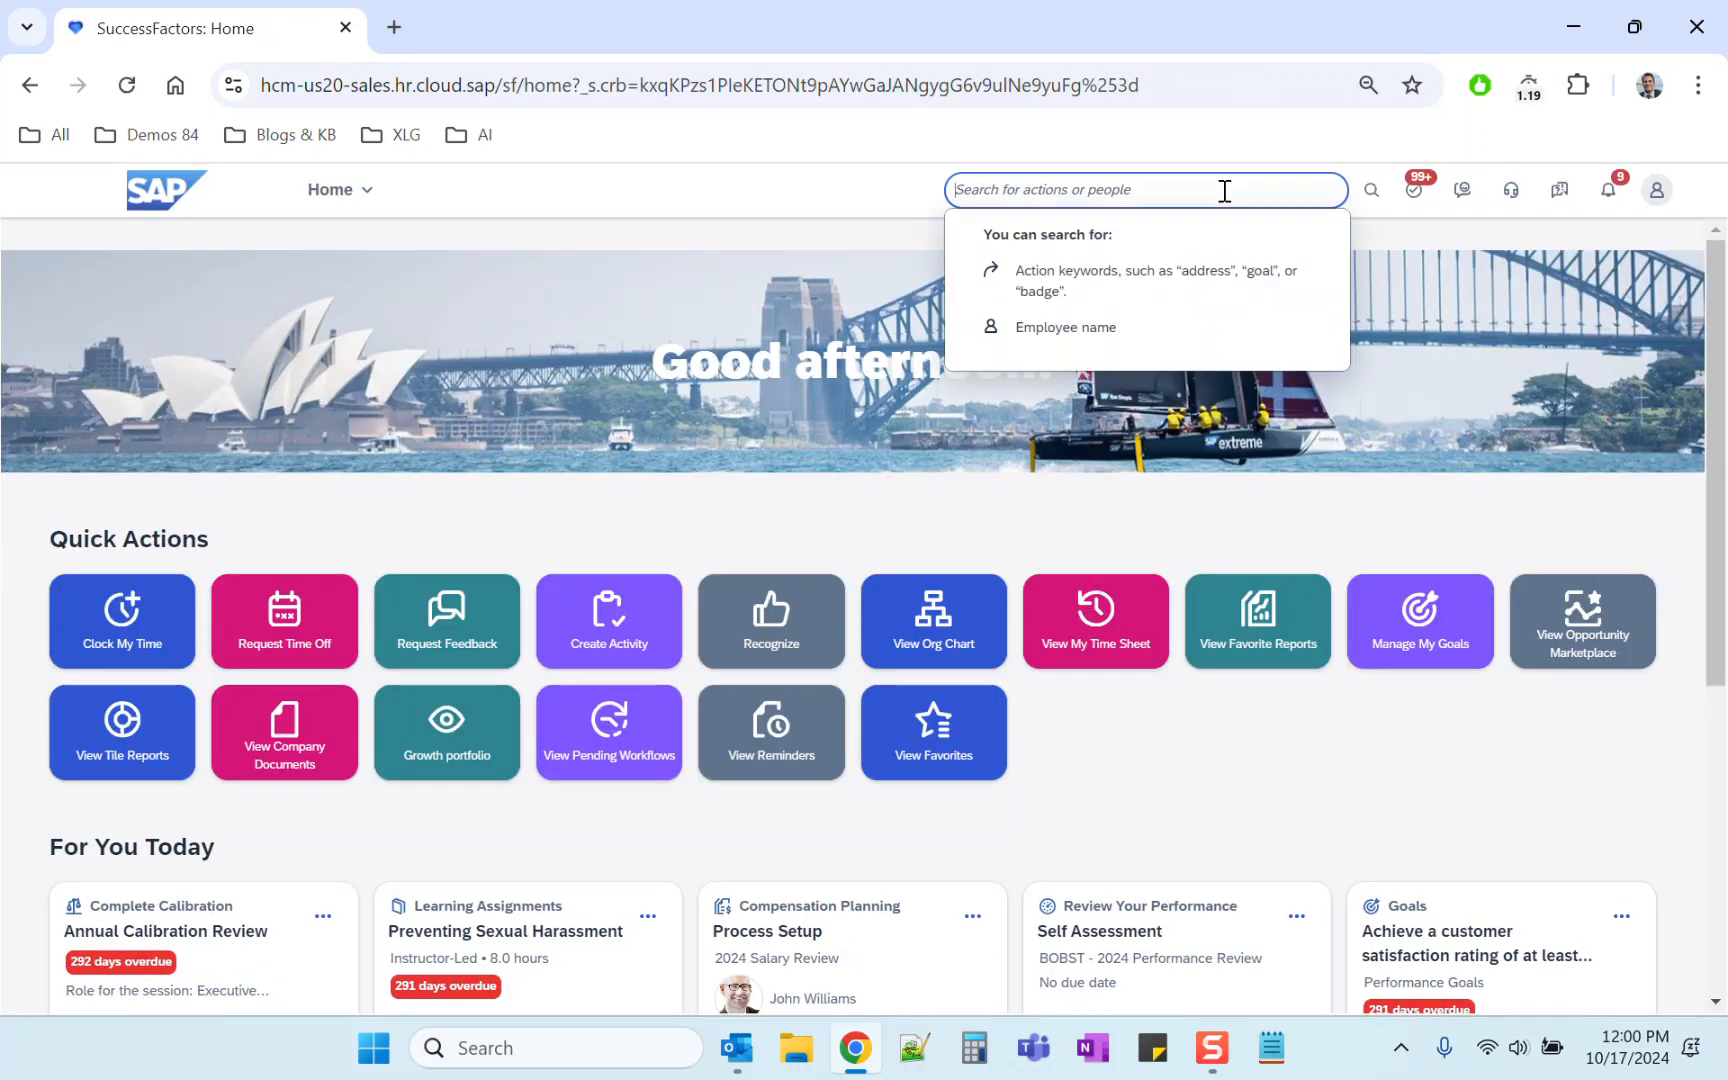
pyautogui.write('comp home')
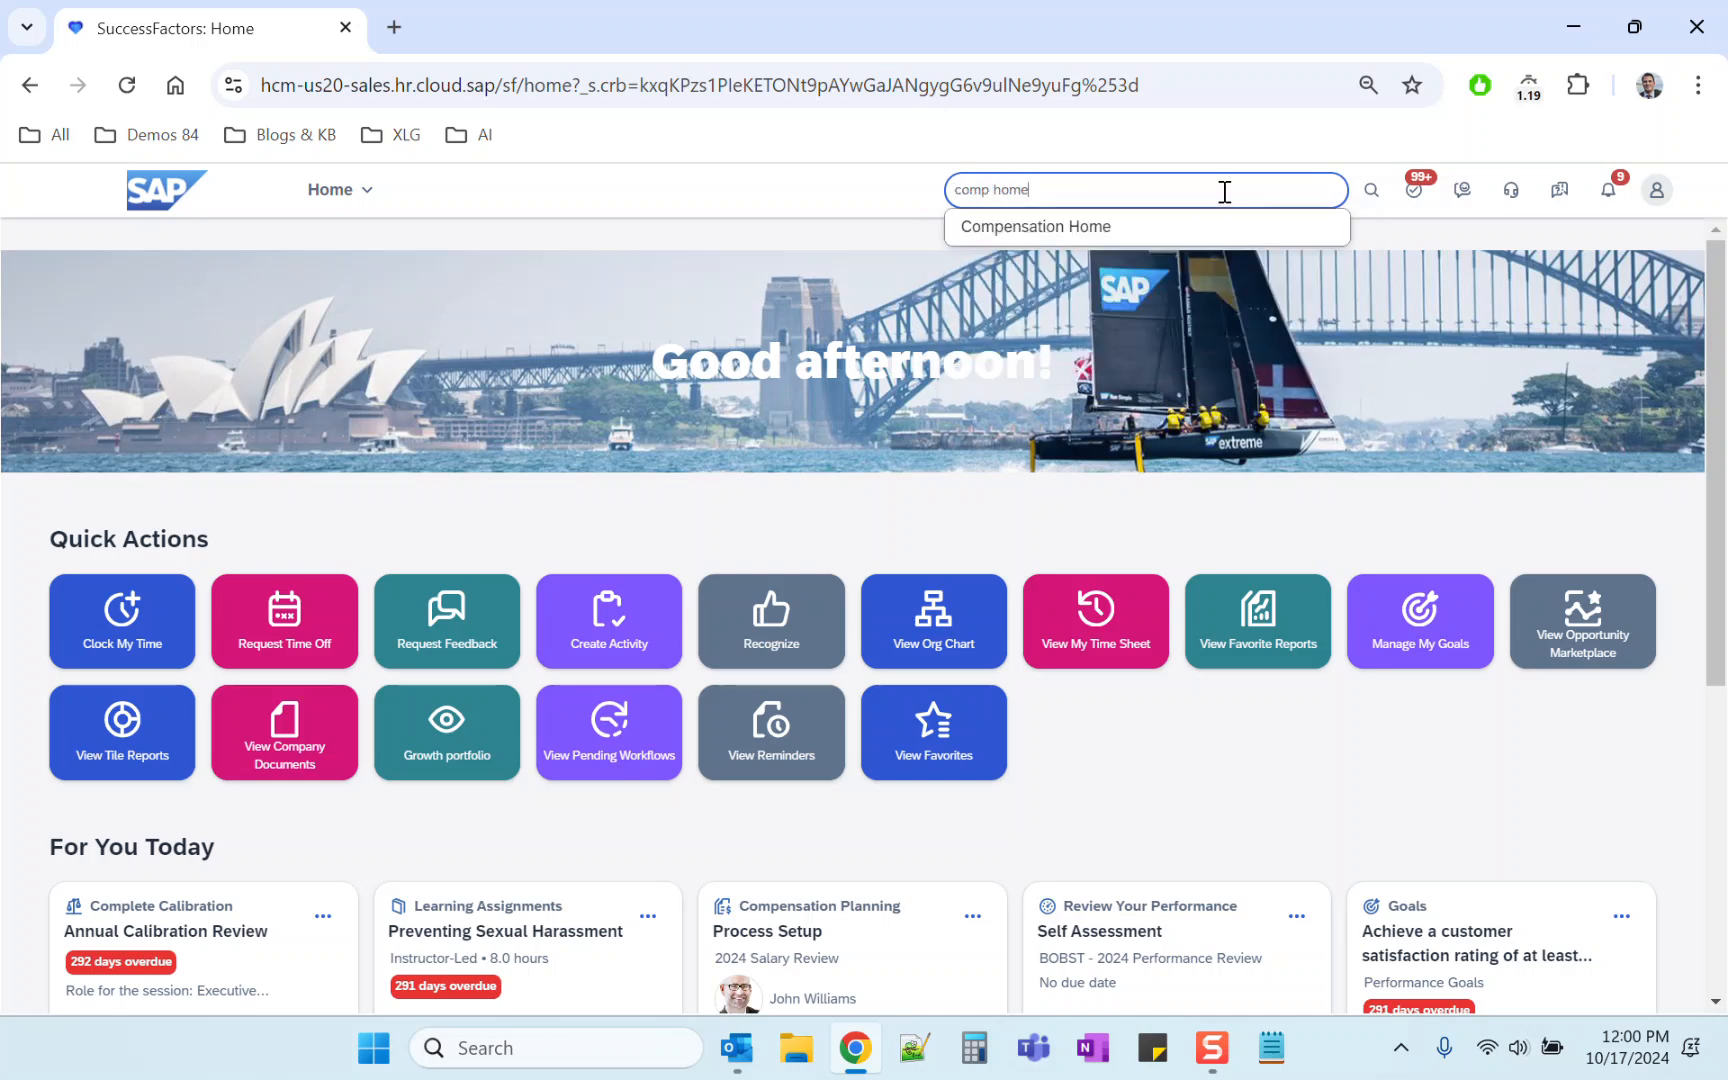
pyautogui.click(1160, 227)
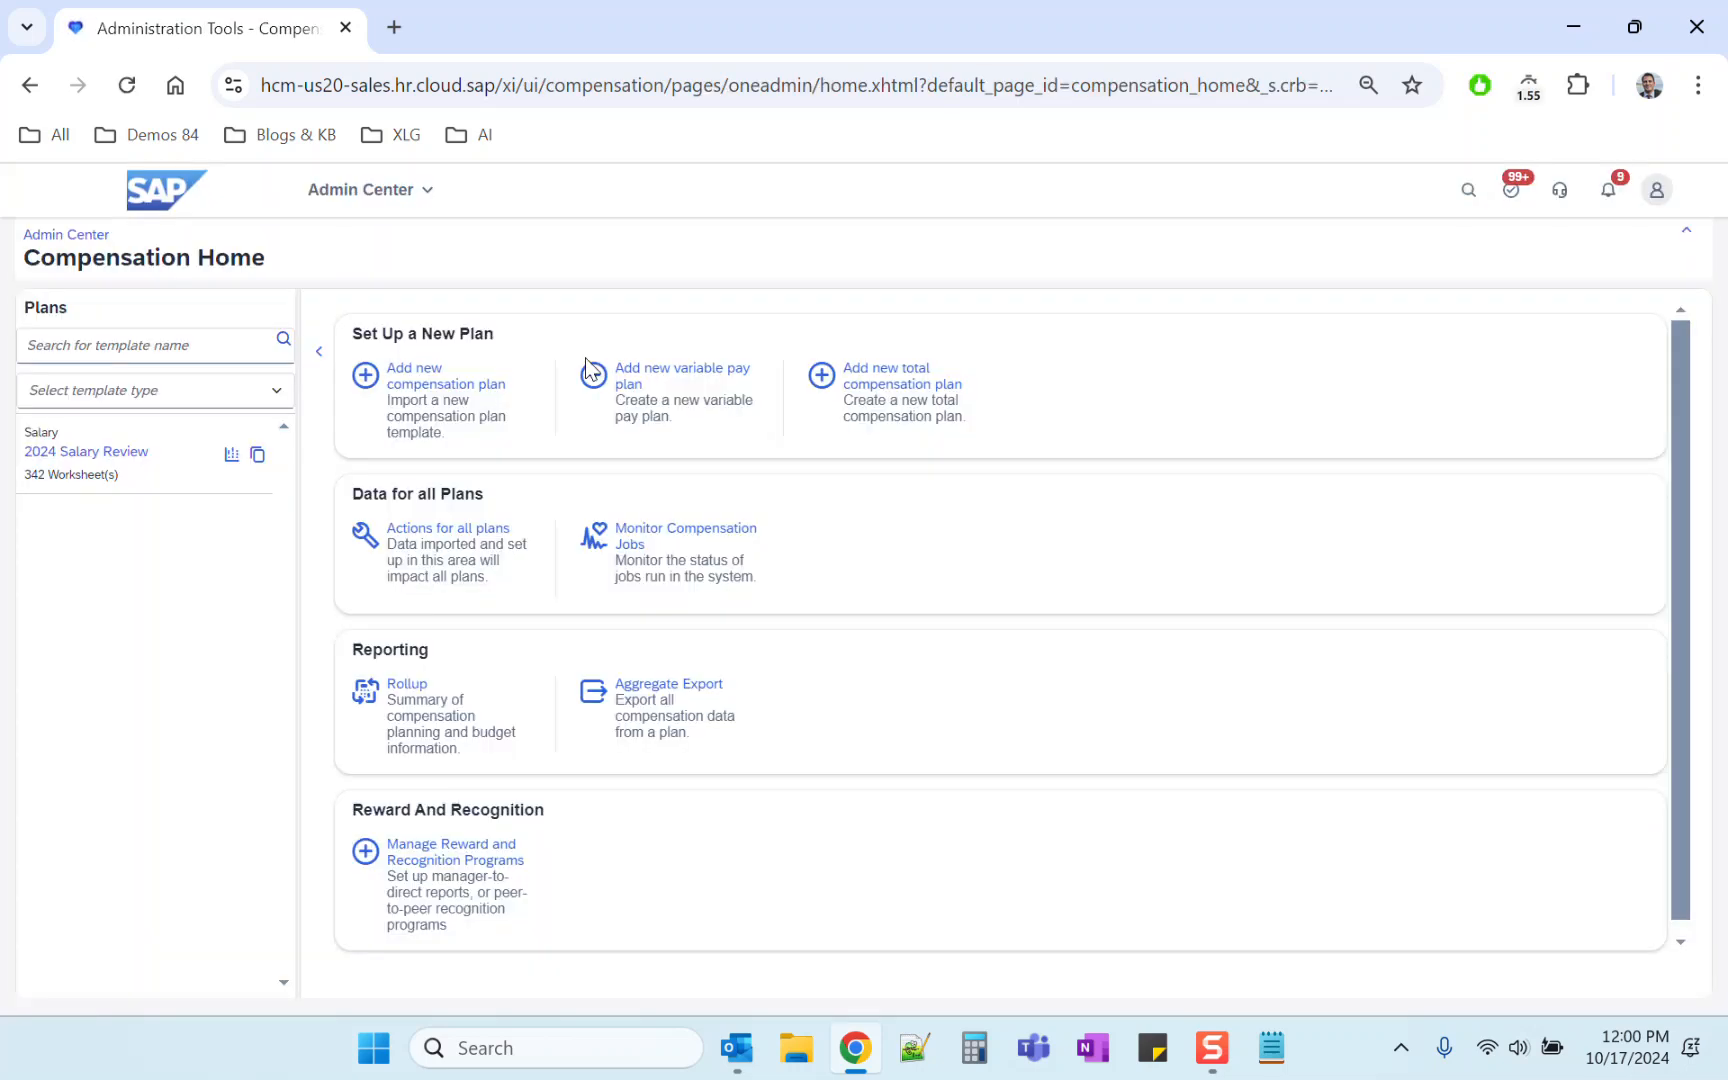
pyautogui.click(116, 480)
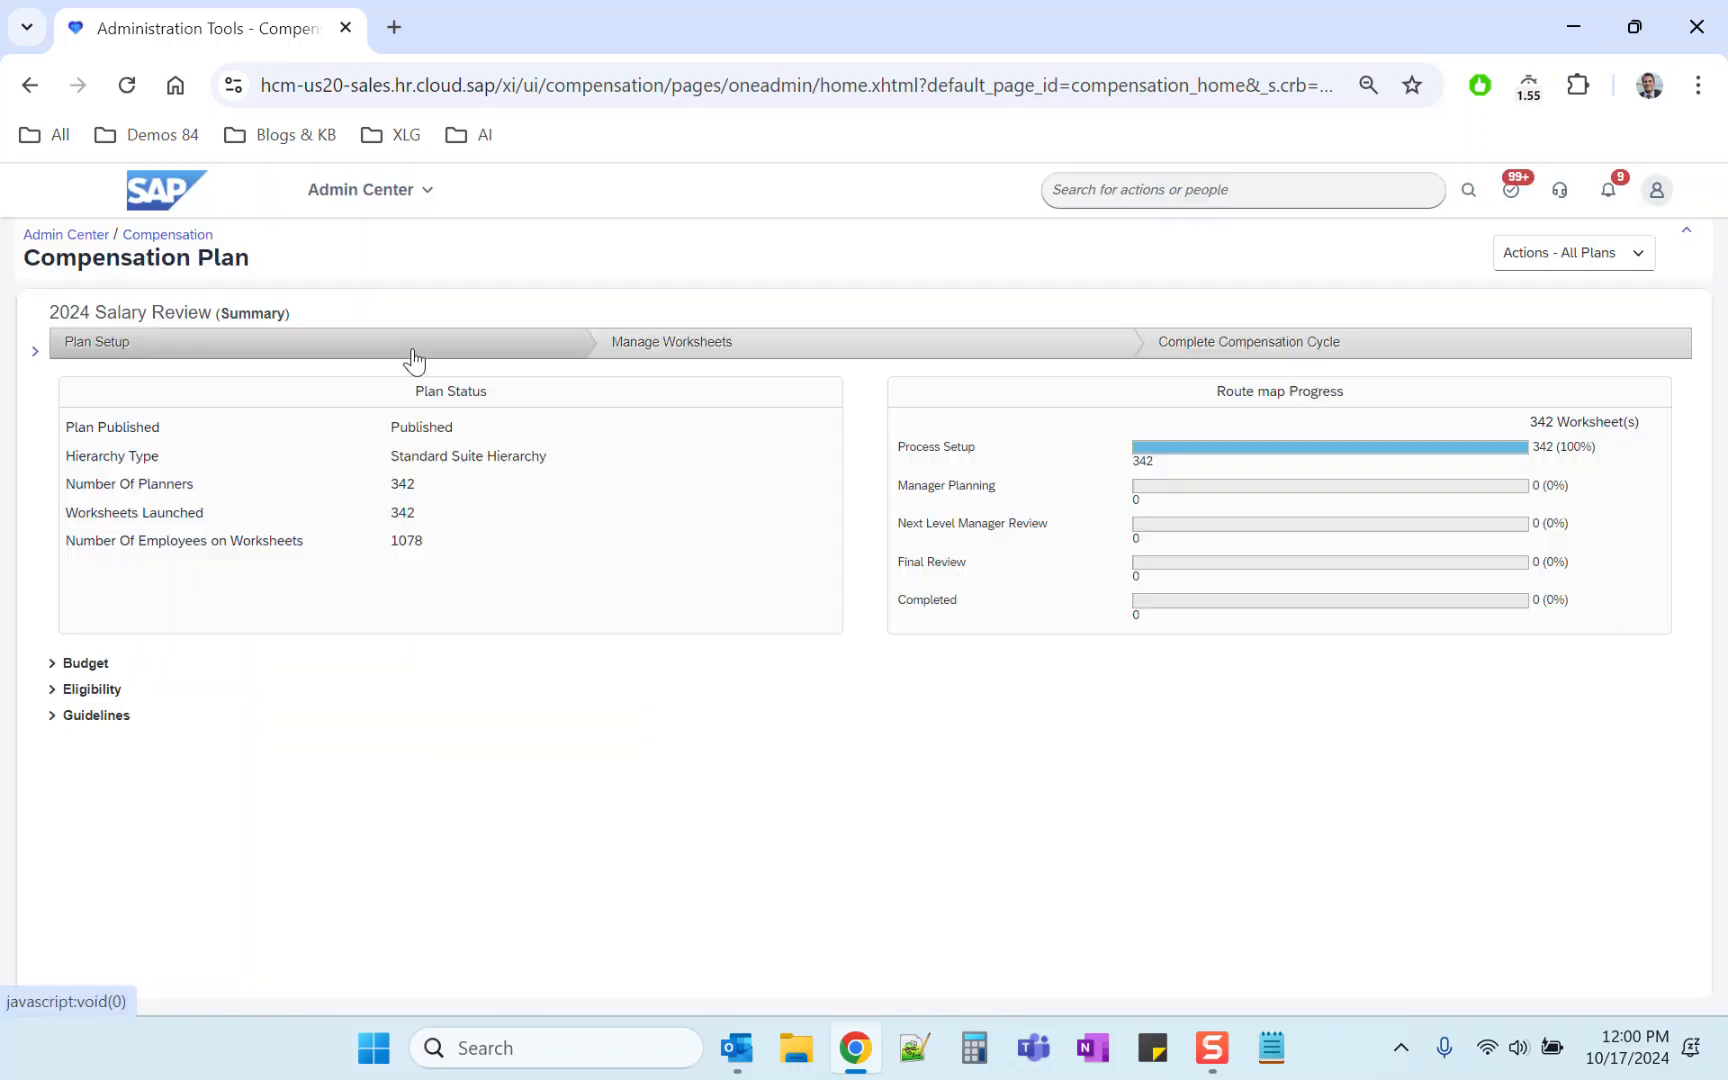
pyautogui.click(416, 345)
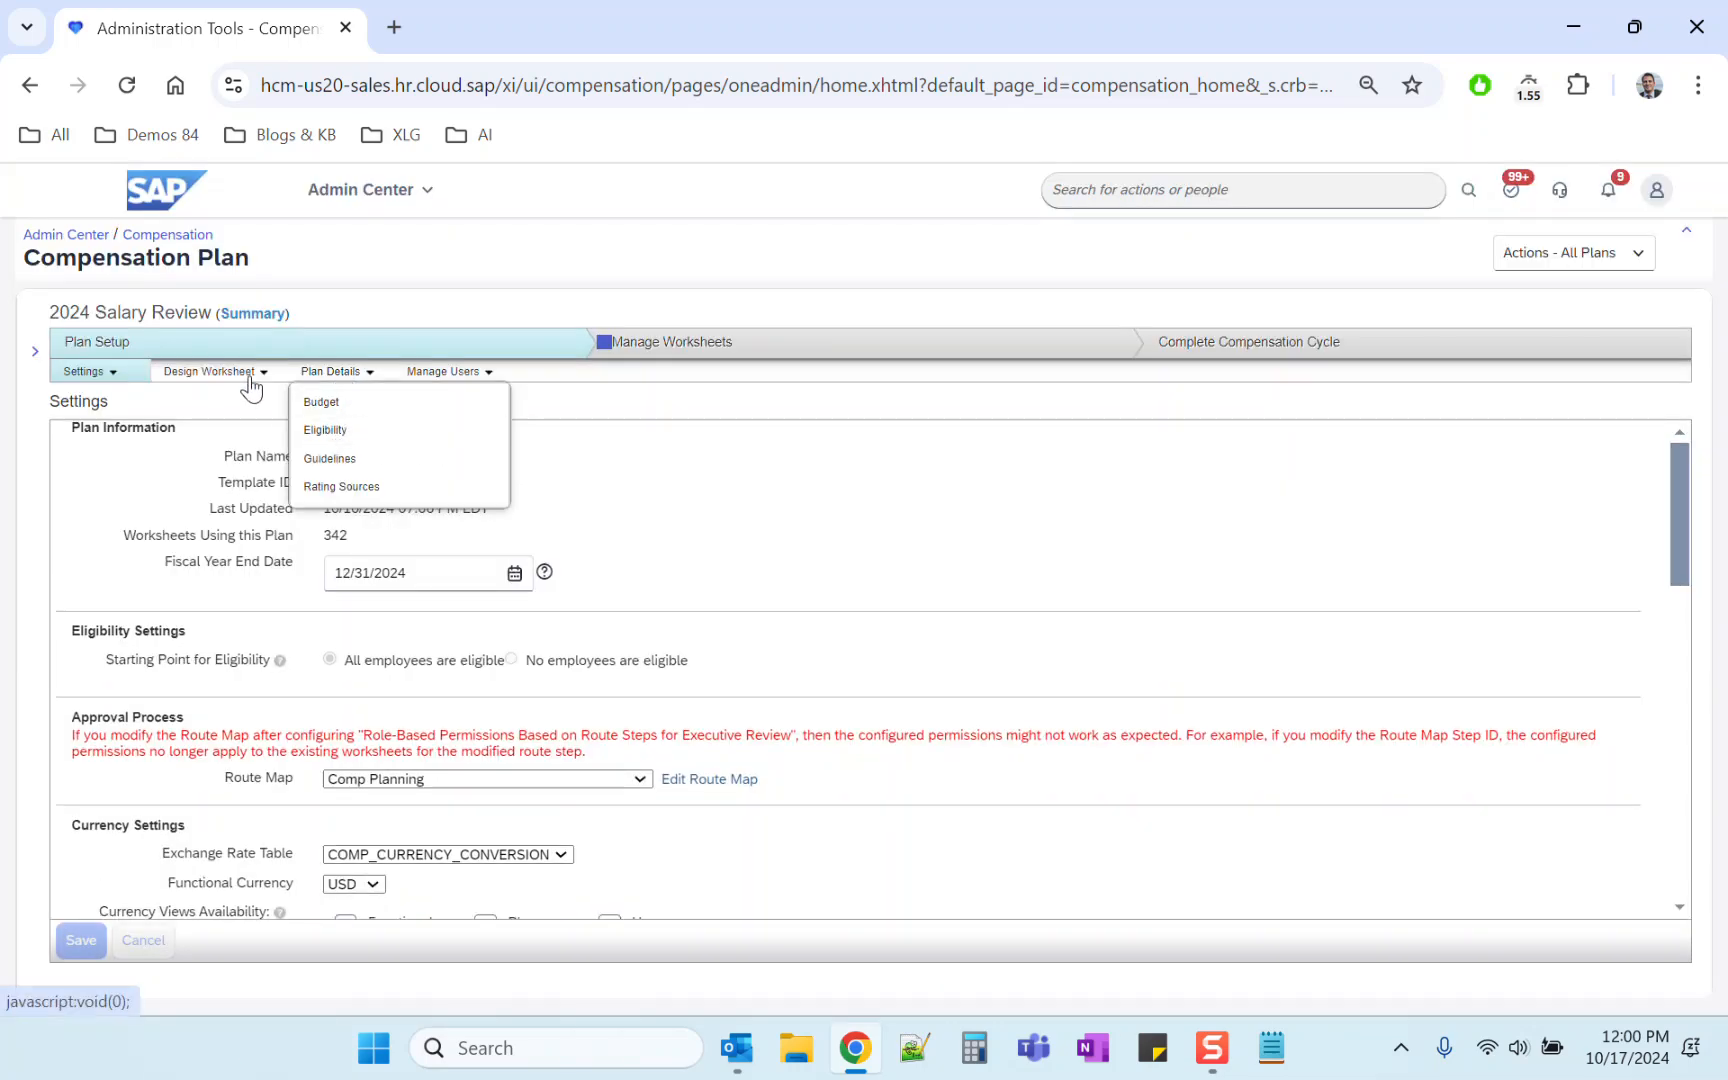
pyautogui.moveTo(222, 372)
pyautogui.click(266, 548)
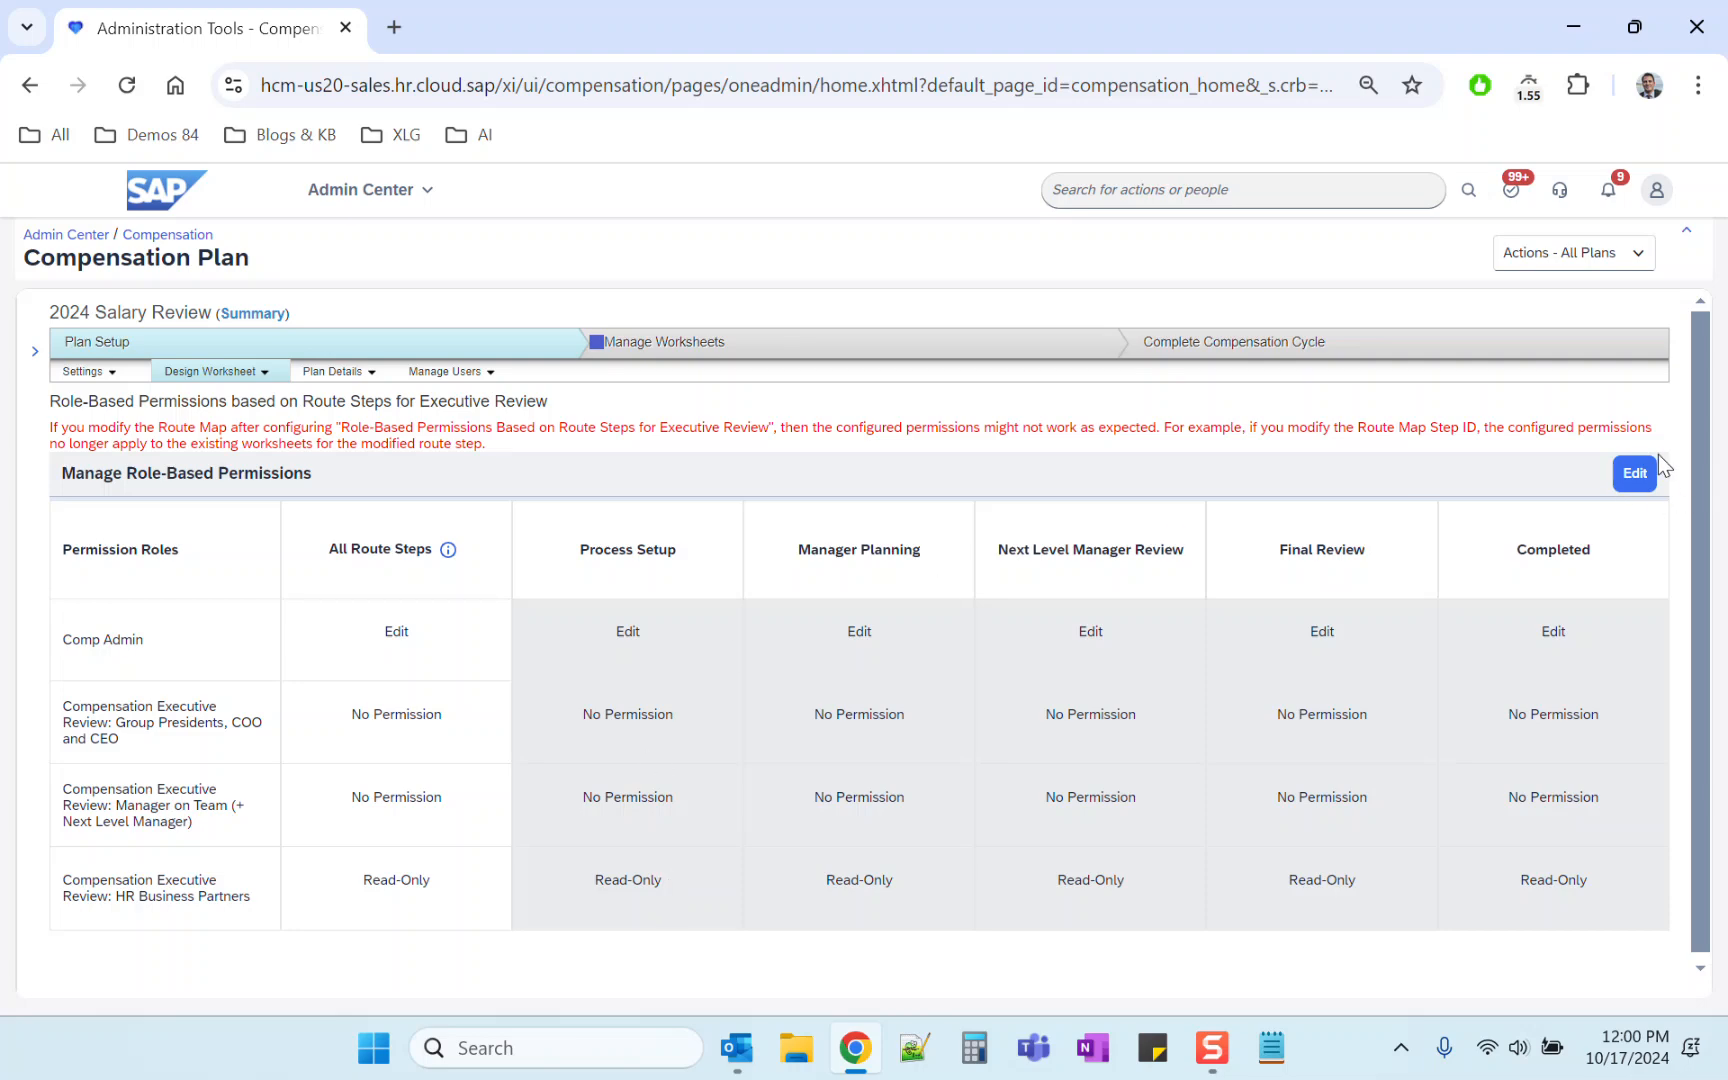
# Step: Start editing the permissions and set HR Business Partners' All Route Steps permission to No Selection
pyautogui.click(1635, 474)
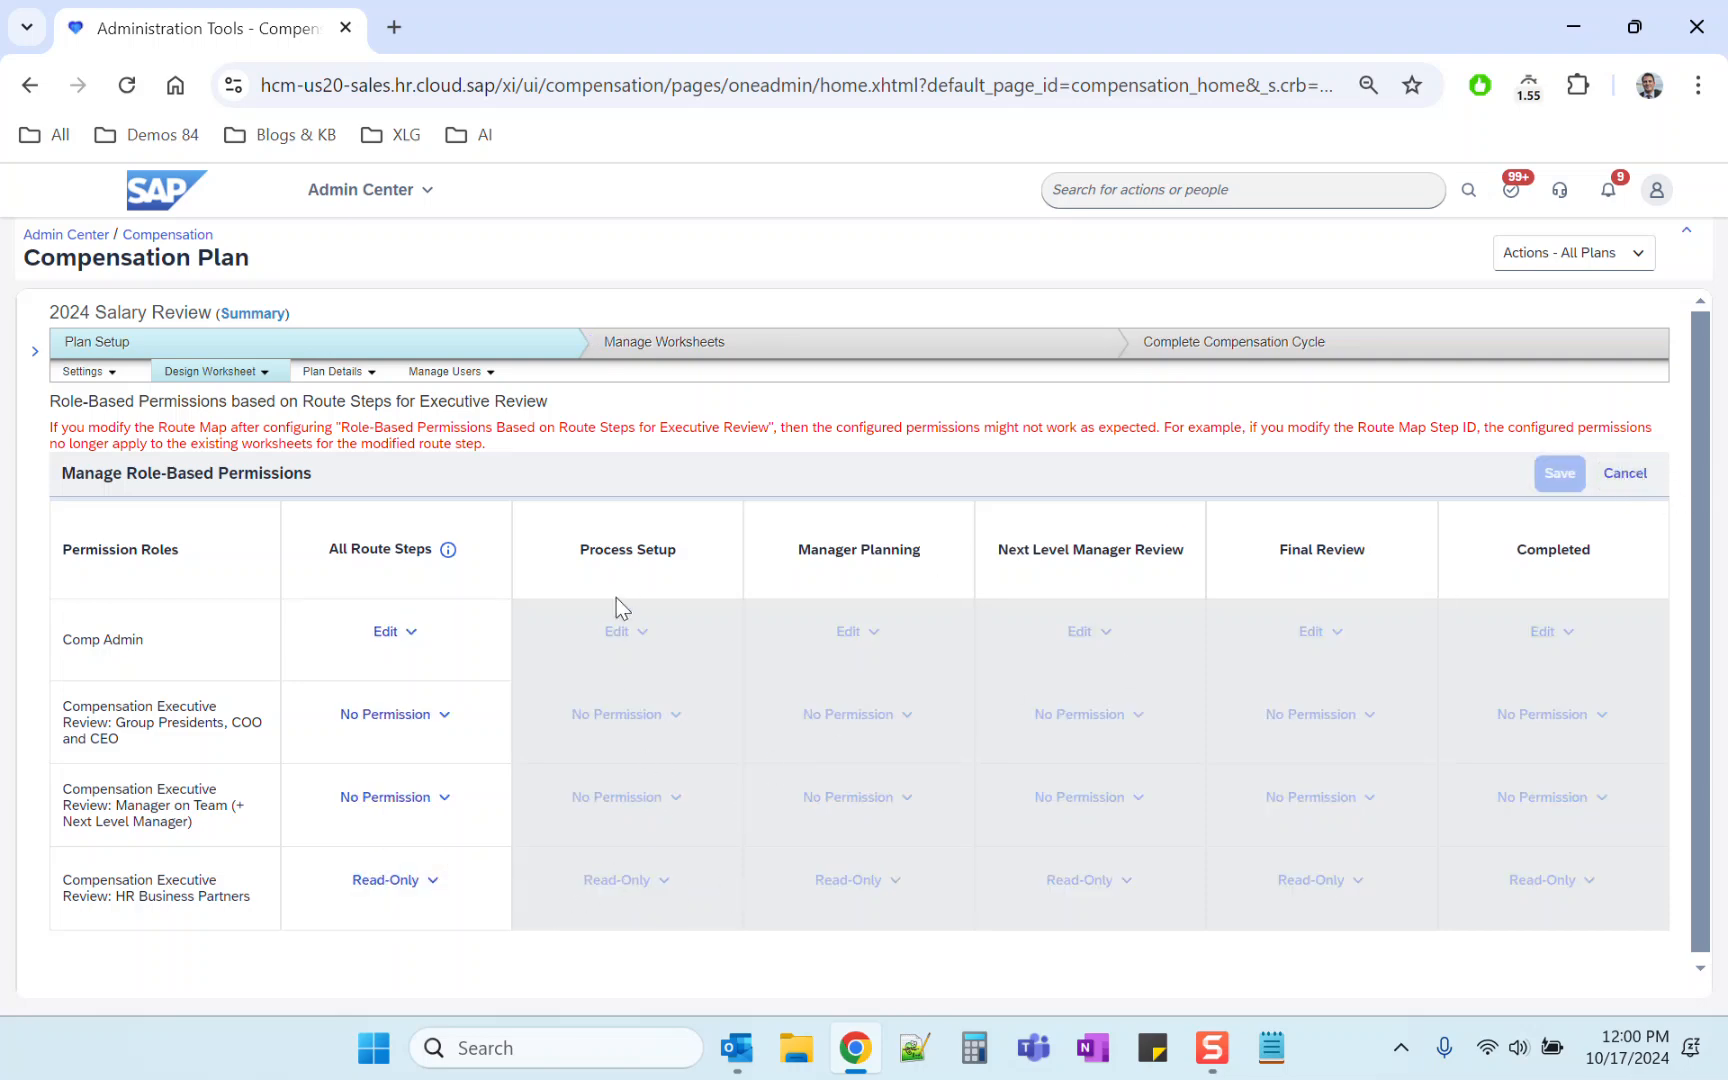
pyautogui.tripleClick(631, 543)
pyautogui.click(622, 543)
pyautogui.tripleClick(622, 543)
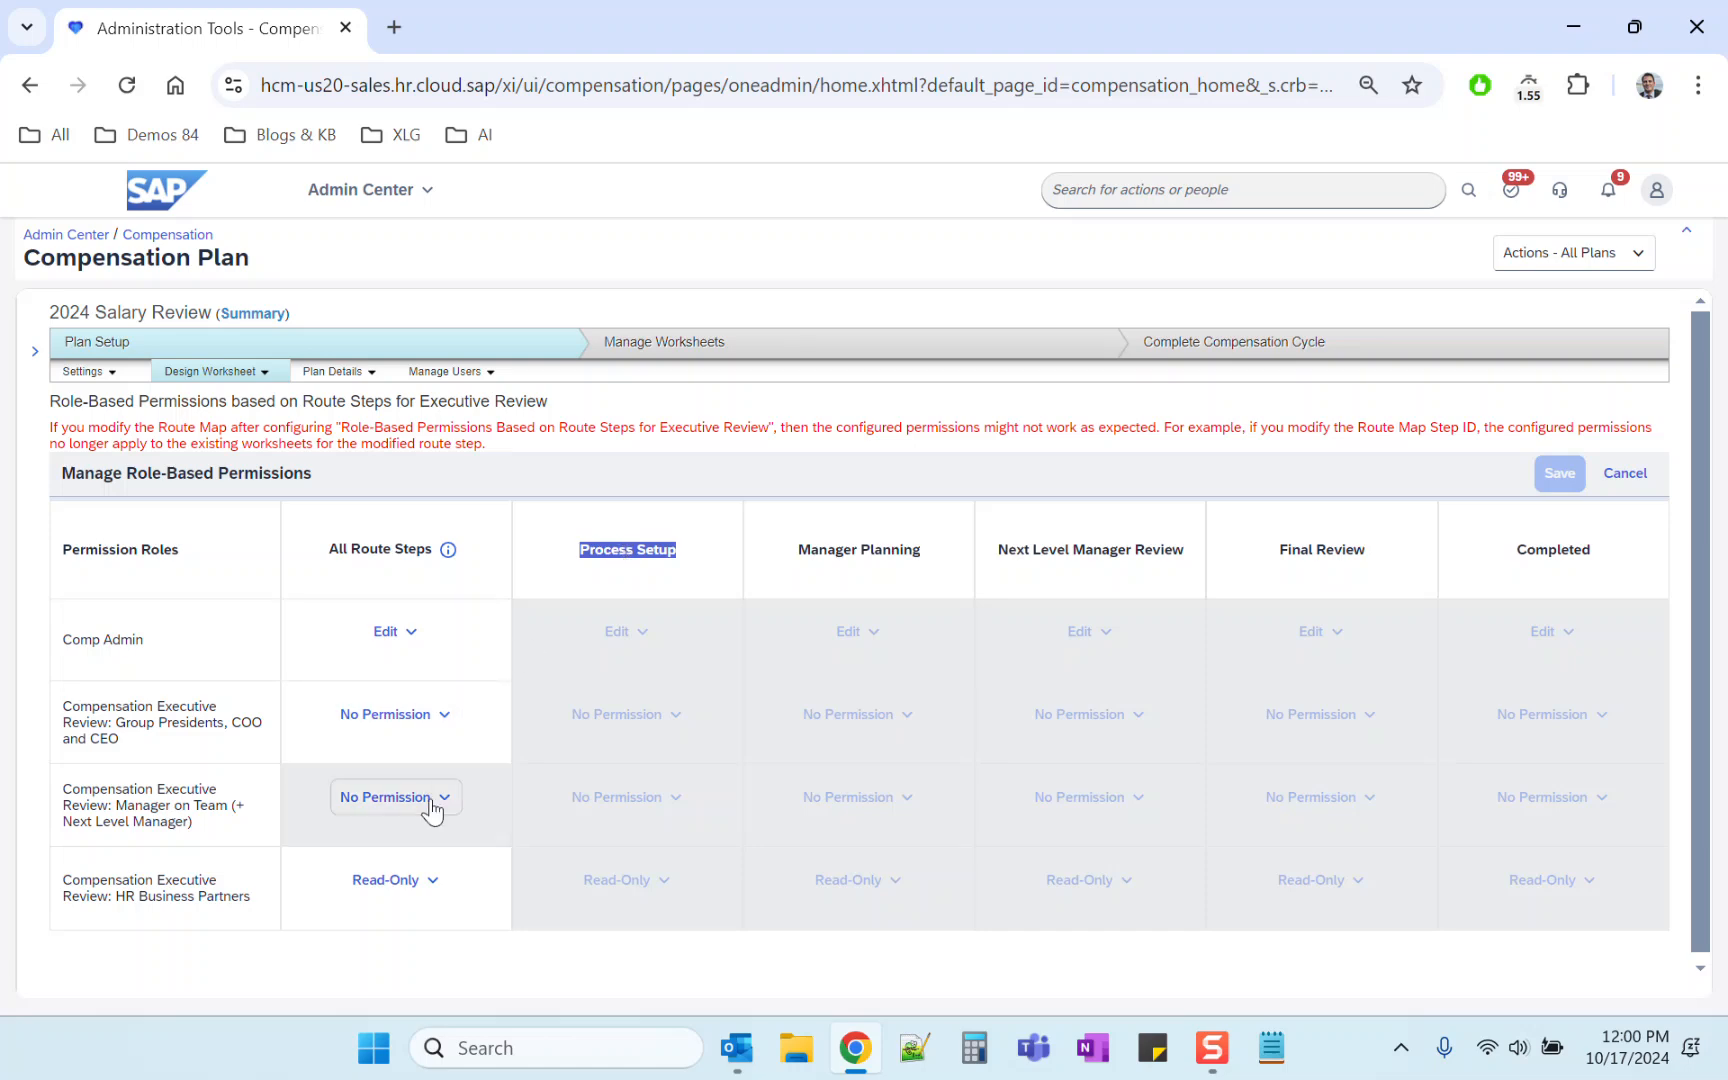
pyautogui.click(424, 888)
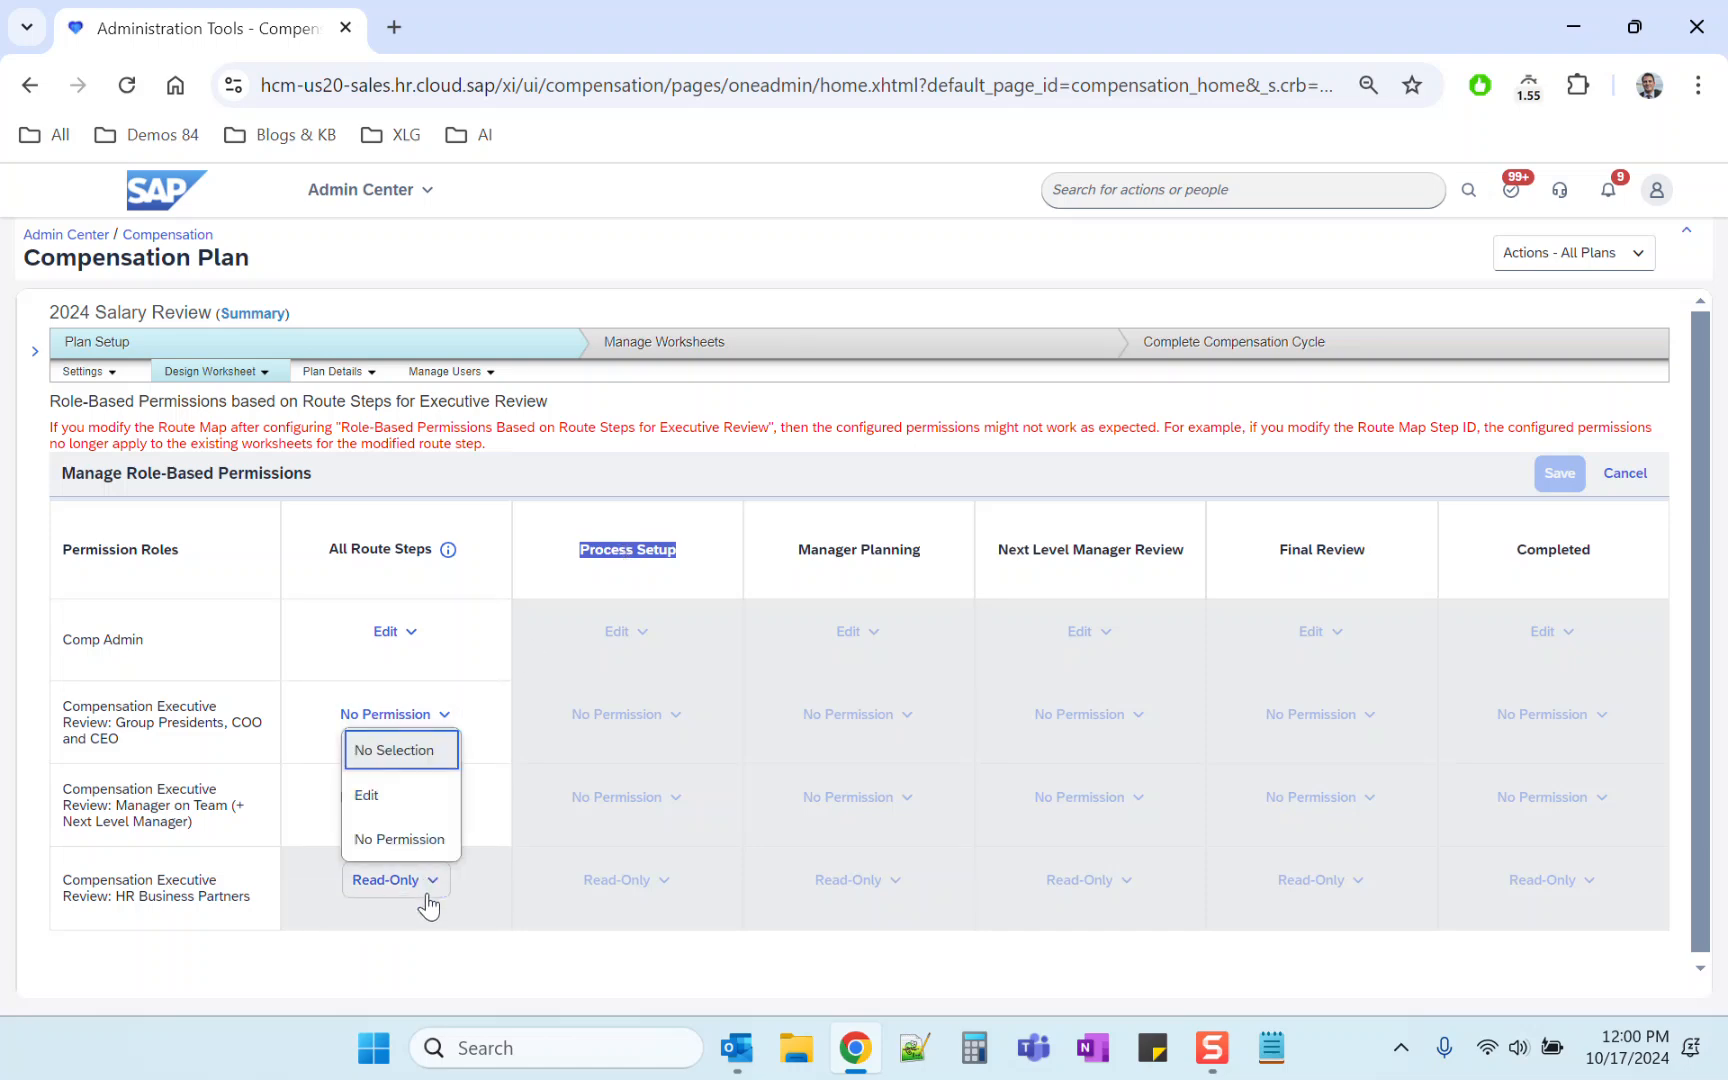
pyautogui.click(417, 751)
# Step: Give HR Business Partners Read-Only access at Manager Planning and Edit access at Process Setup
pyautogui.click(914, 645)
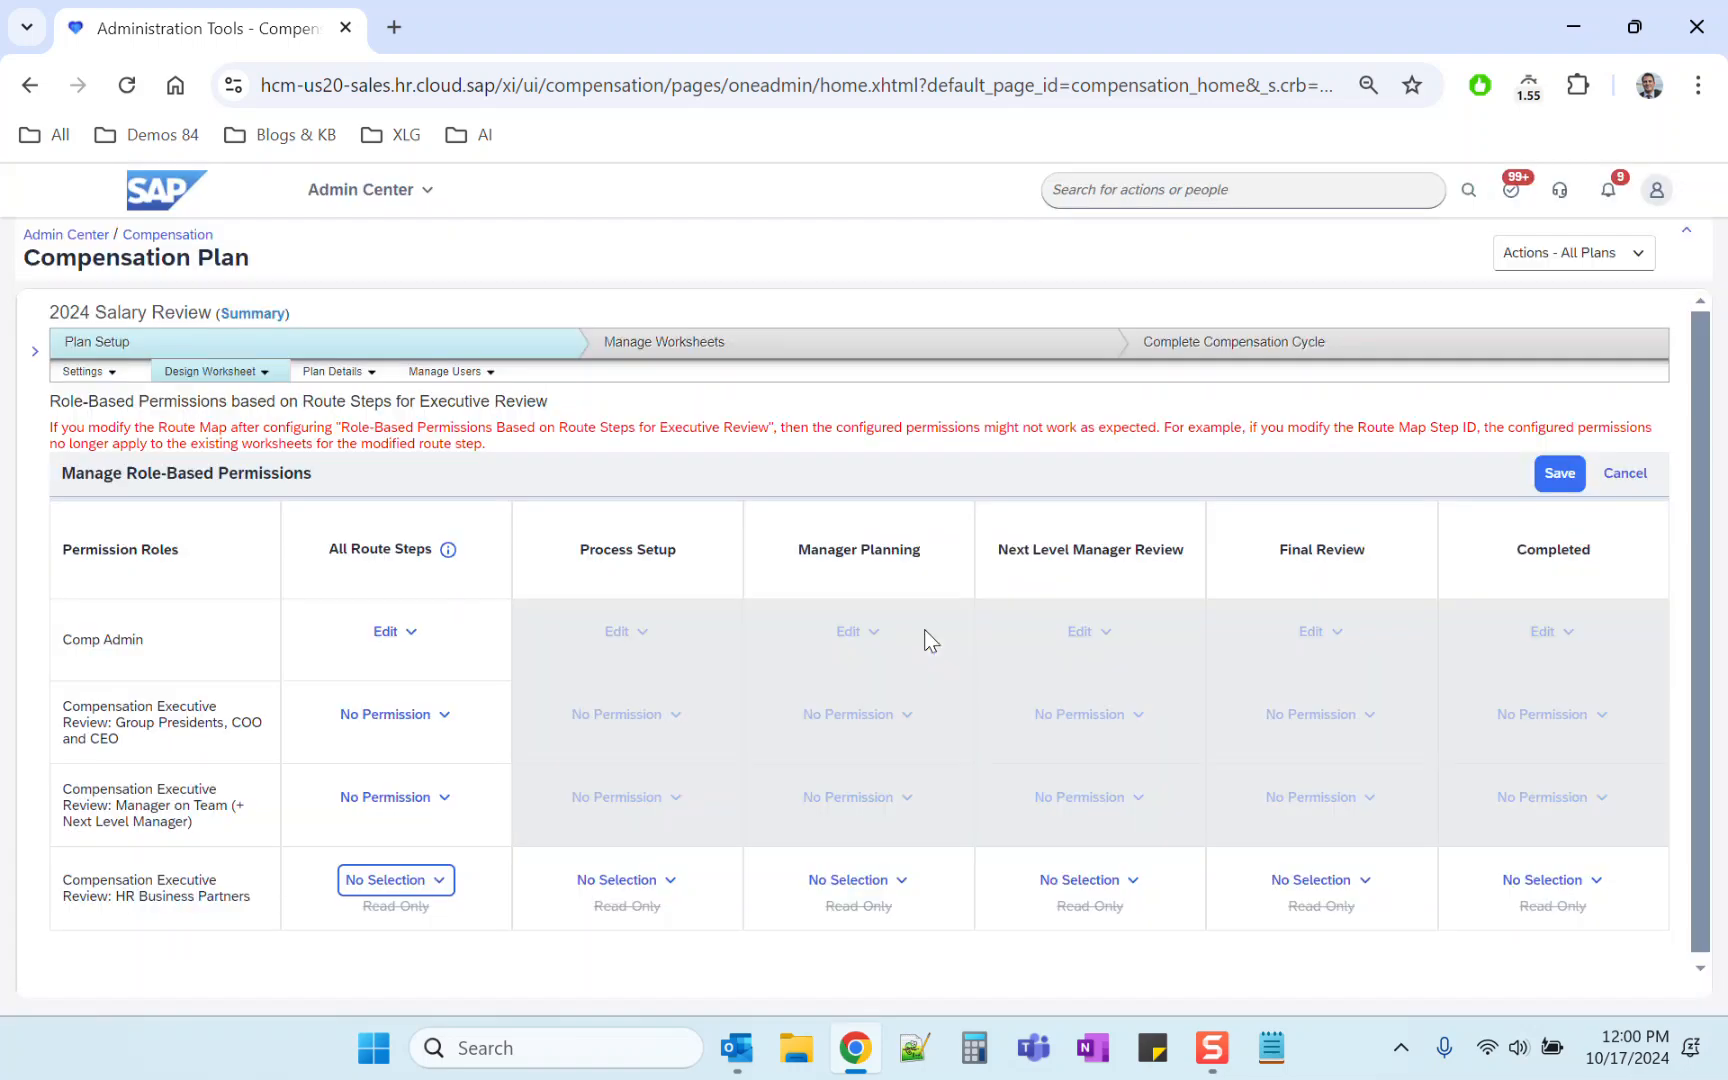
pyautogui.click(903, 881)
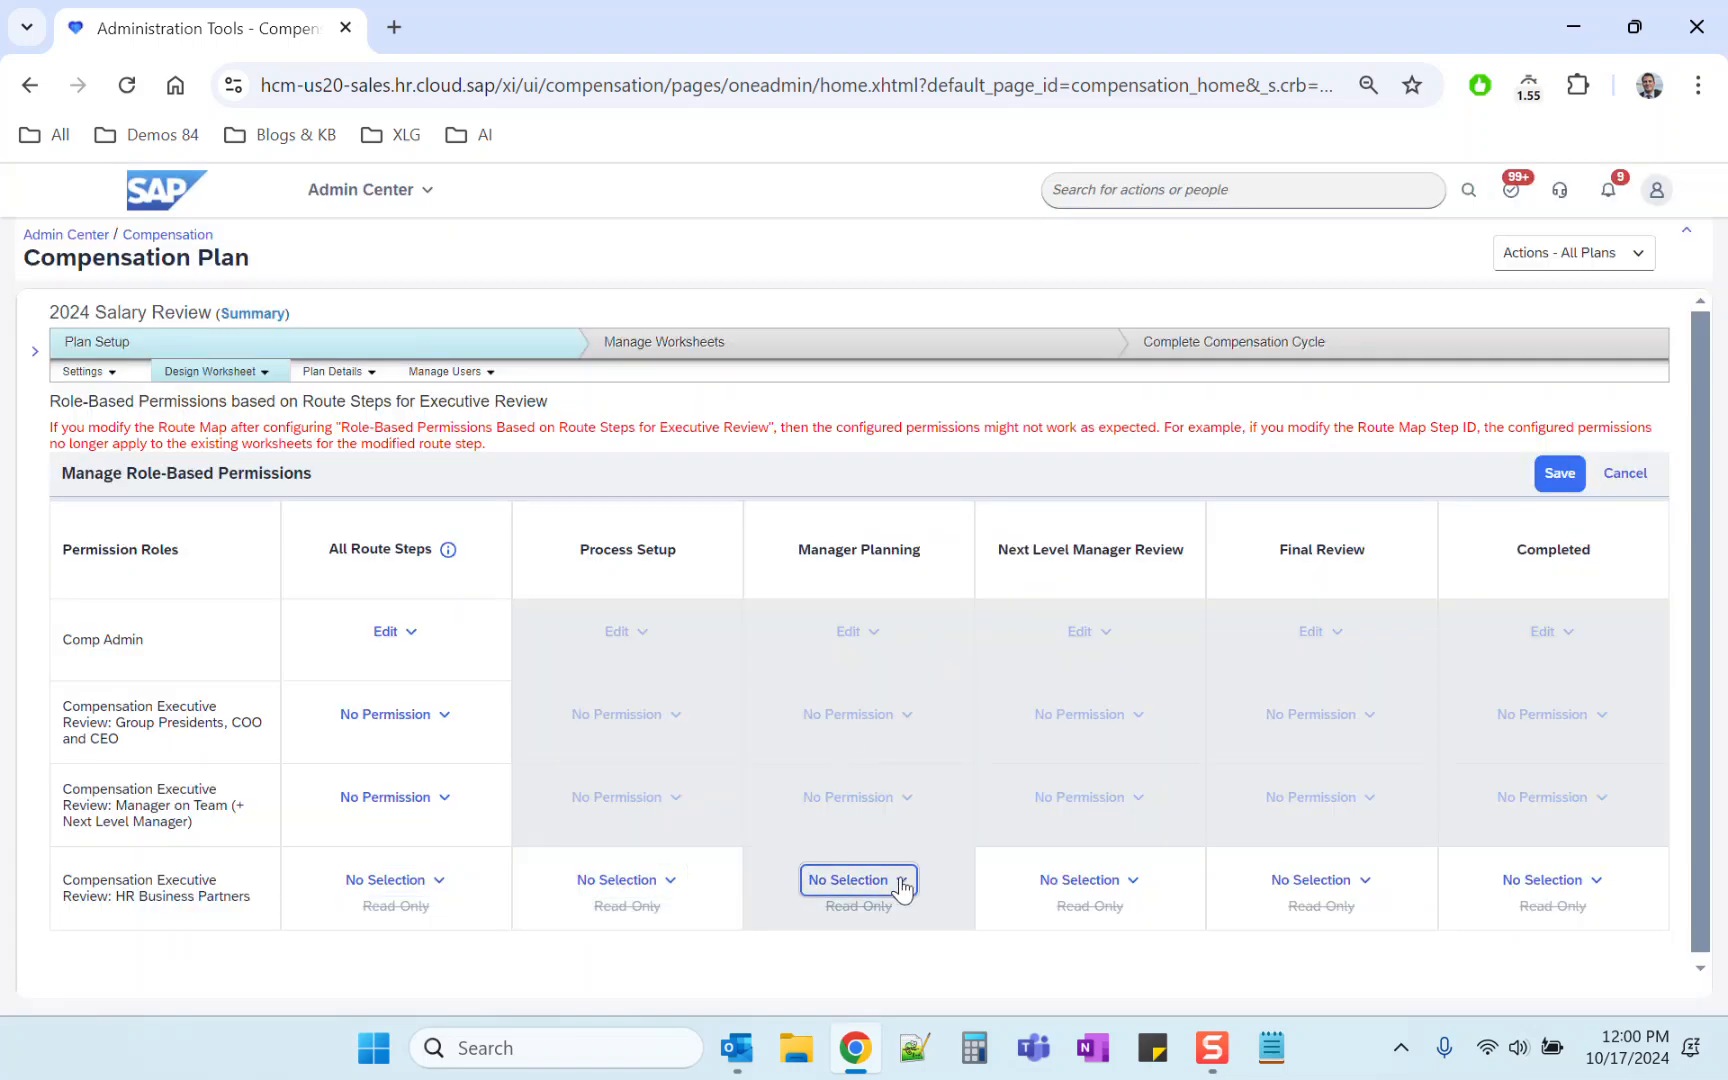
pyautogui.click(858, 796)
pyautogui.click(662, 880)
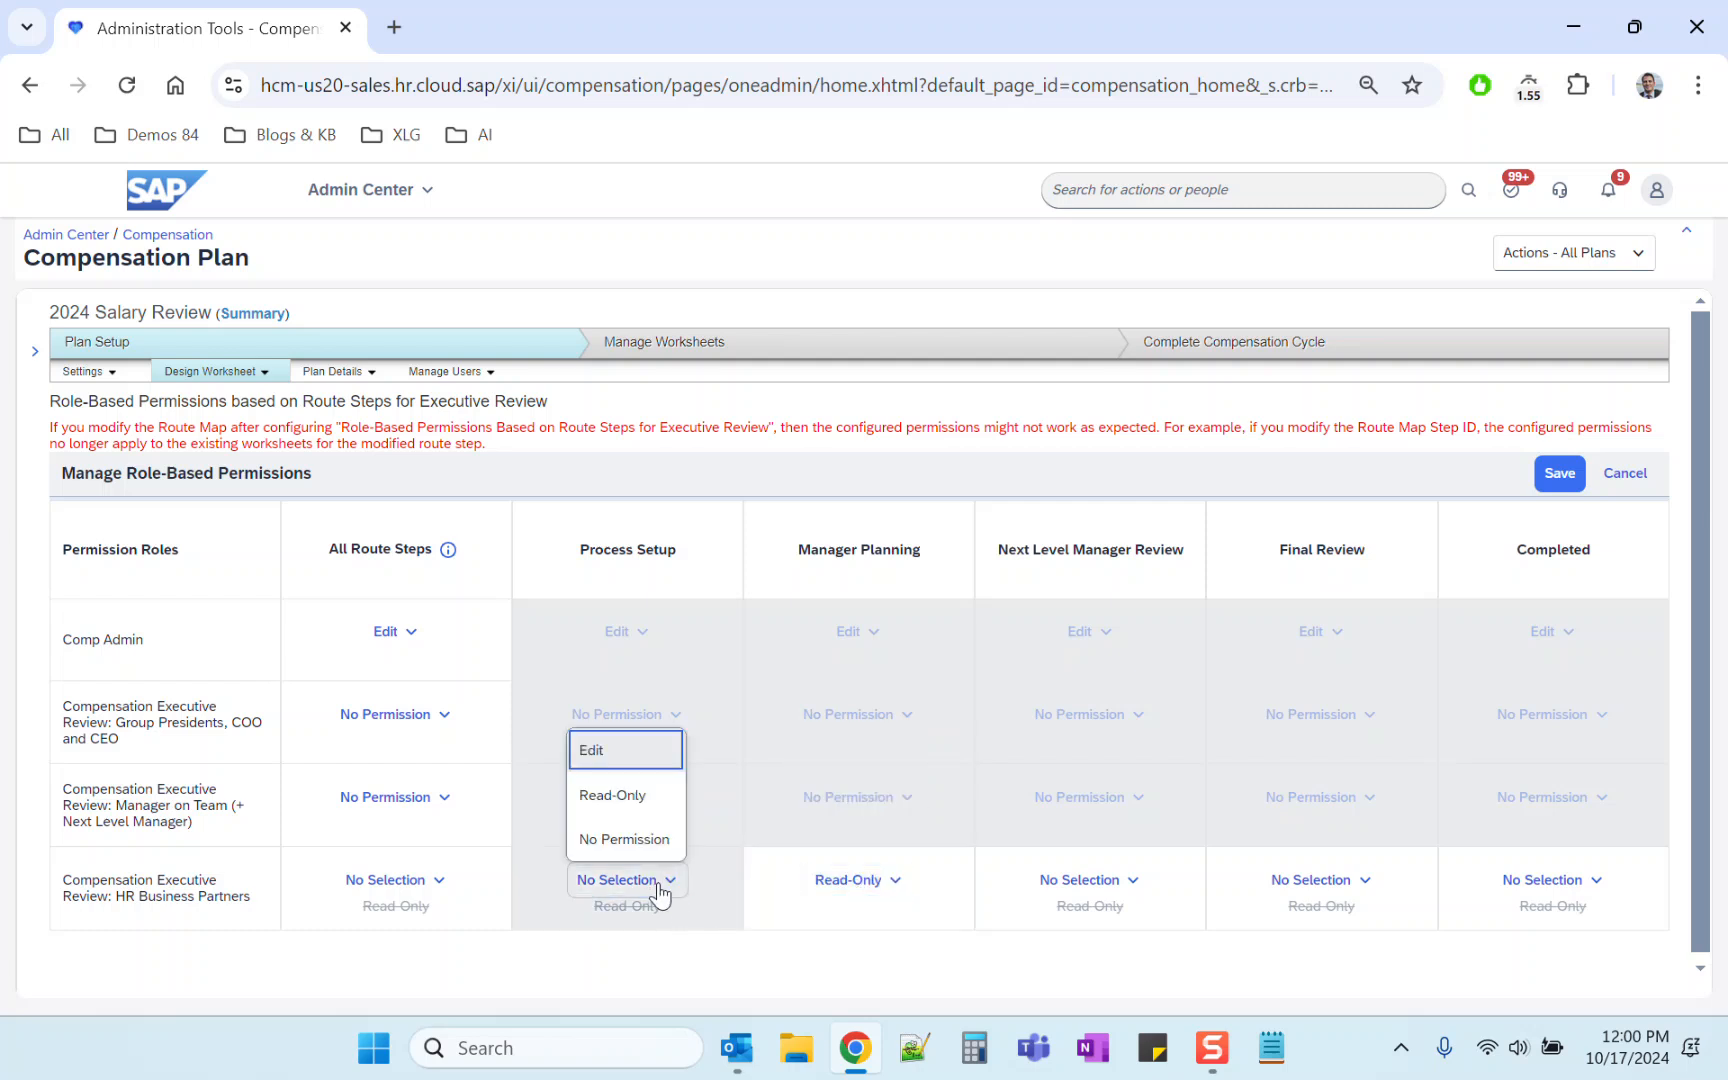
pyautogui.click(608, 760)
# Step: Set HR Business Partners to Read-Only for Next Level Manager Review, Final Review and Completed
pyautogui.click(1127, 882)
pyautogui.click(1090, 795)
pyautogui.click(1313, 886)
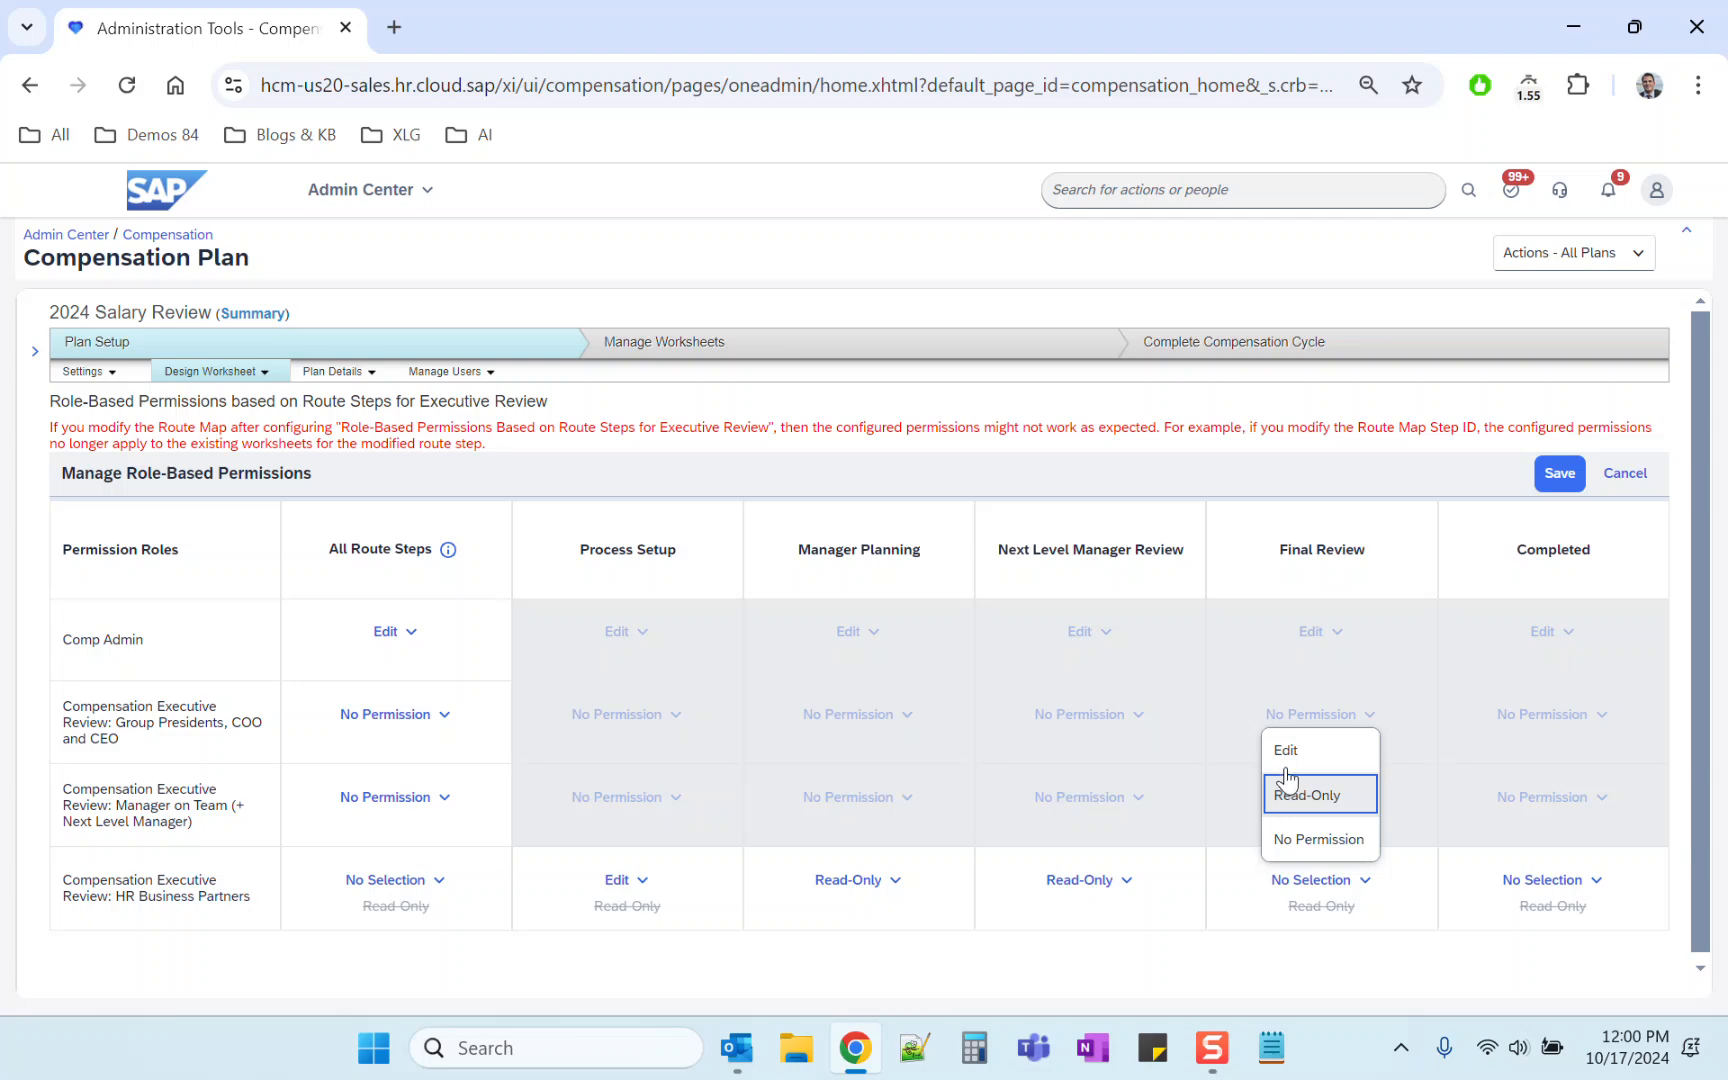
pyautogui.click(1294, 808)
pyautogui.click(1540, 884)
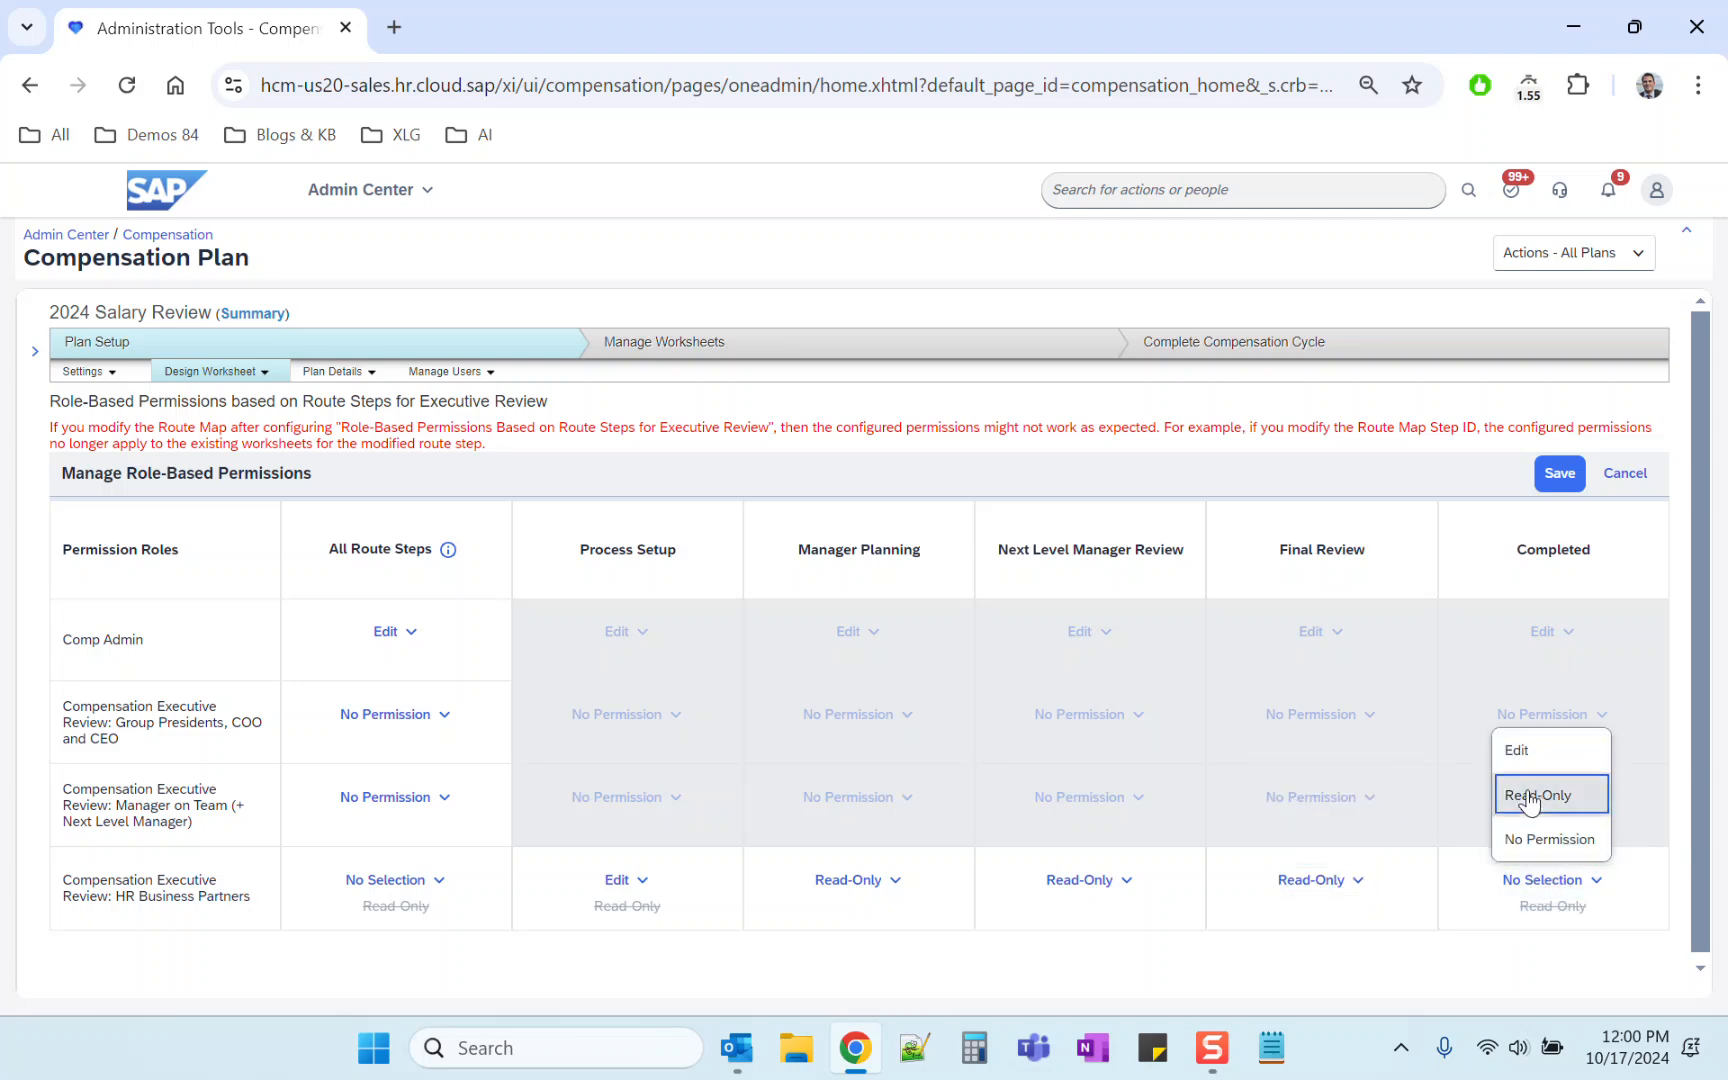
pyautogui.click(1530, 796)
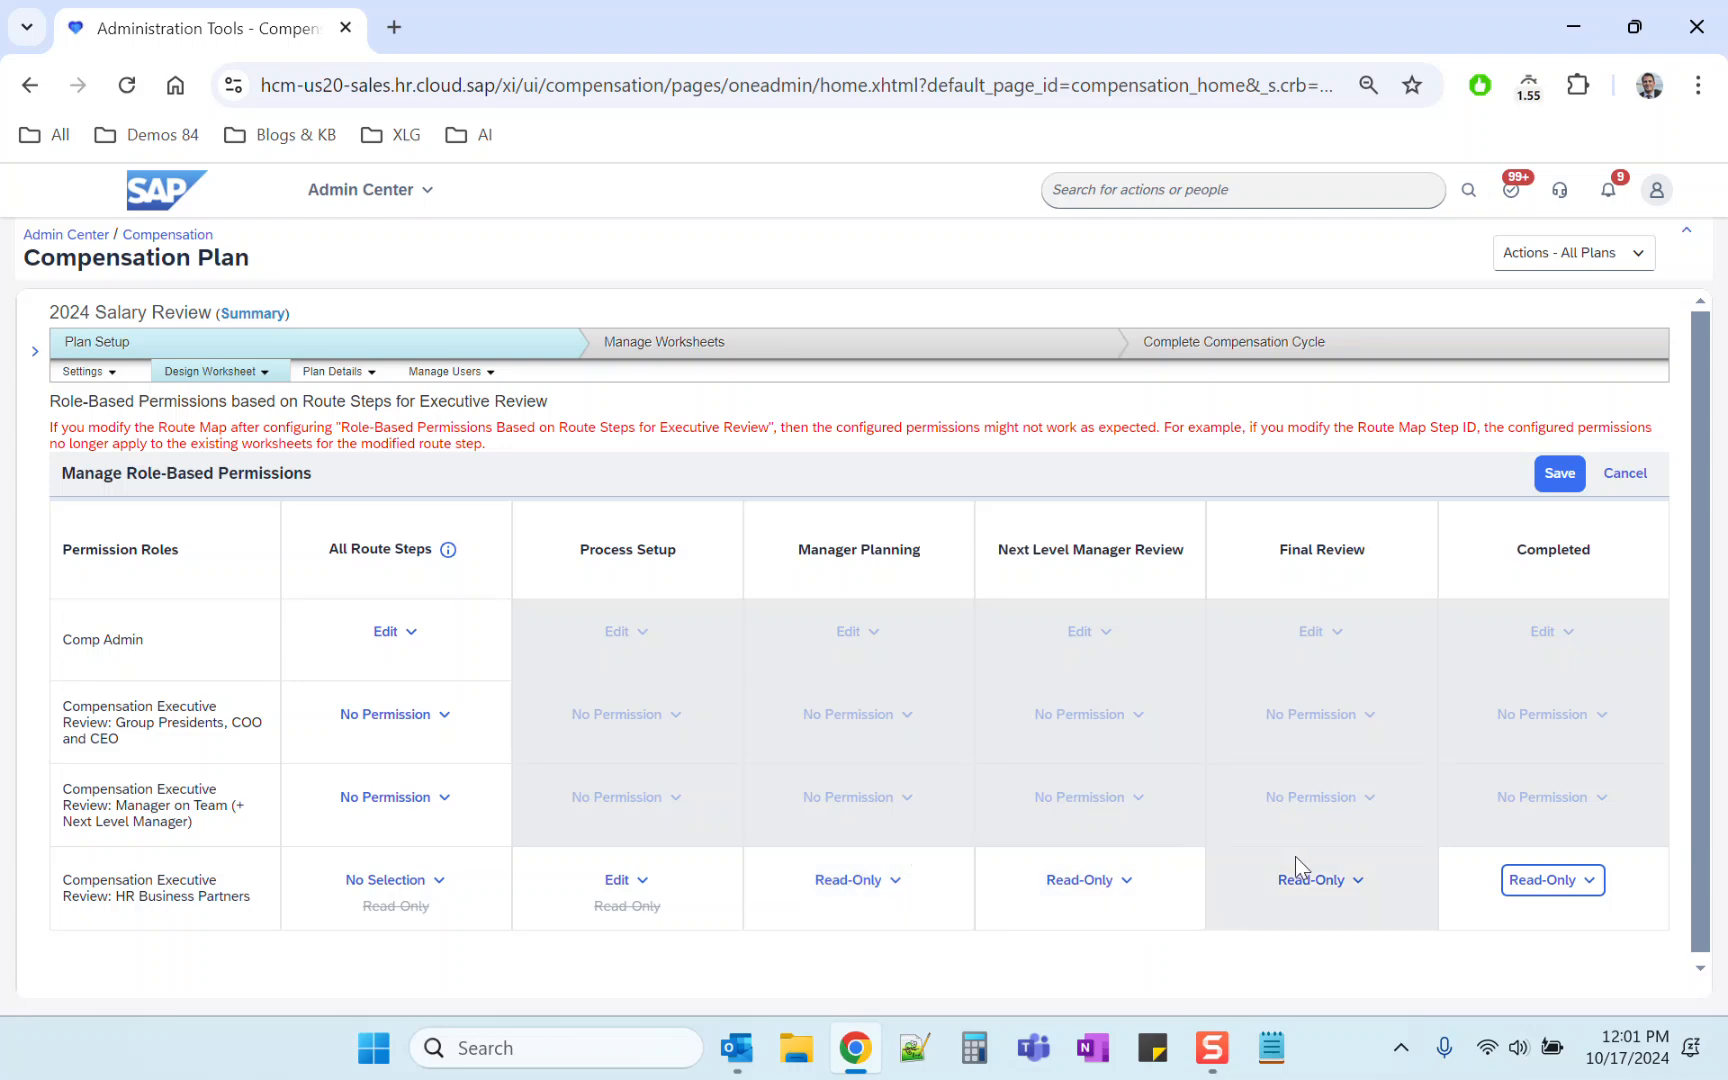
# Step: Save the role-based permissions and dismiss the success message
pyautogui.click(1558, 472)
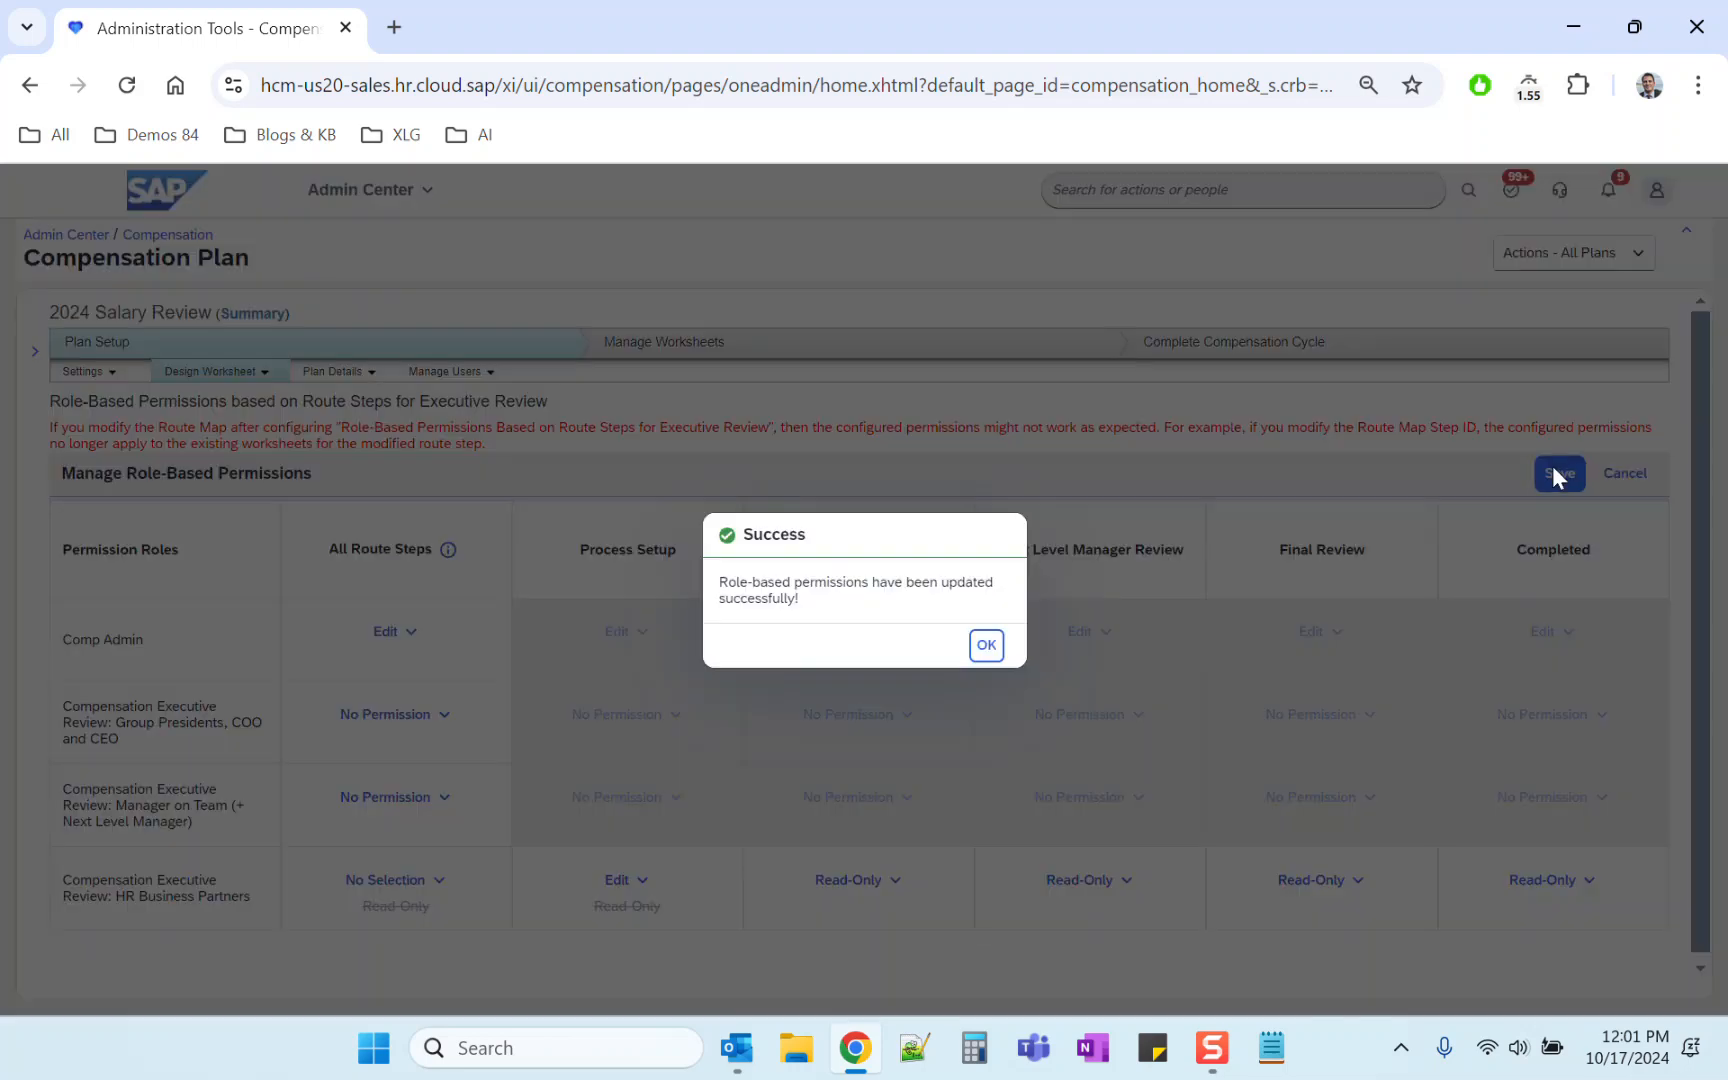
pyautogui.click(990, 647)
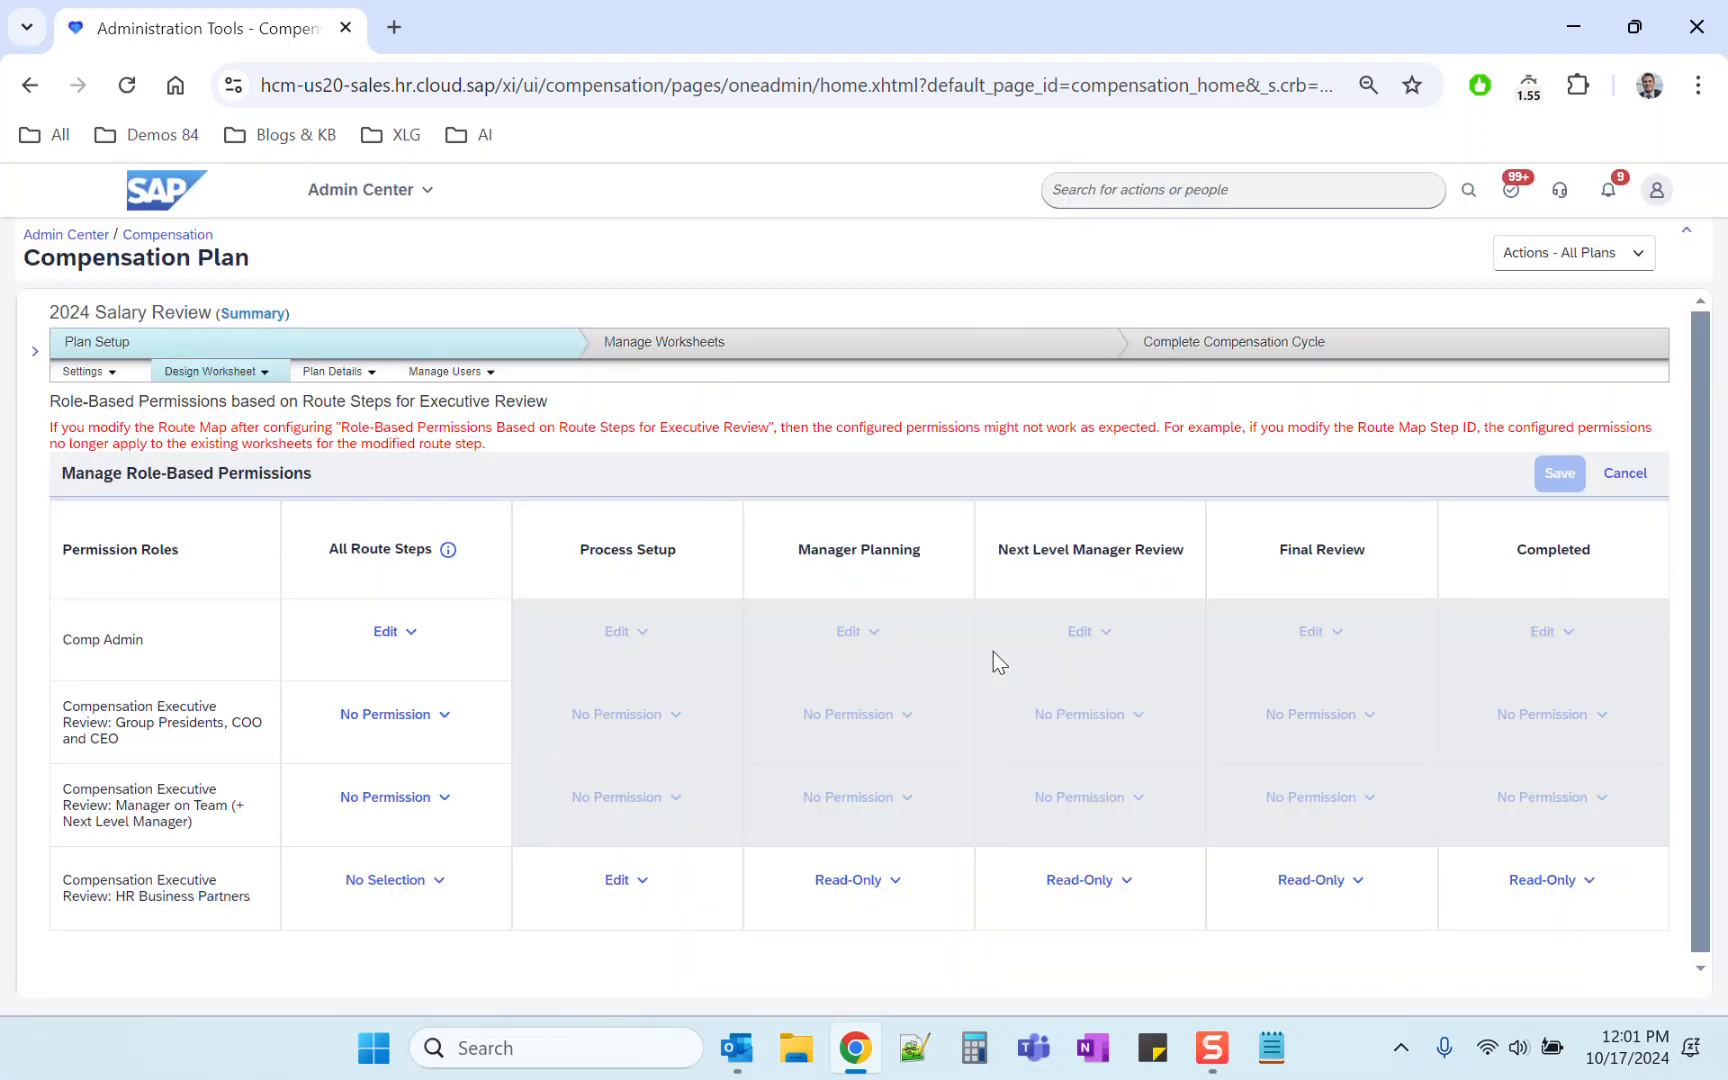
# Step: Proxy as the target user by entering that user's name
pyautogui.click(1657, 190)
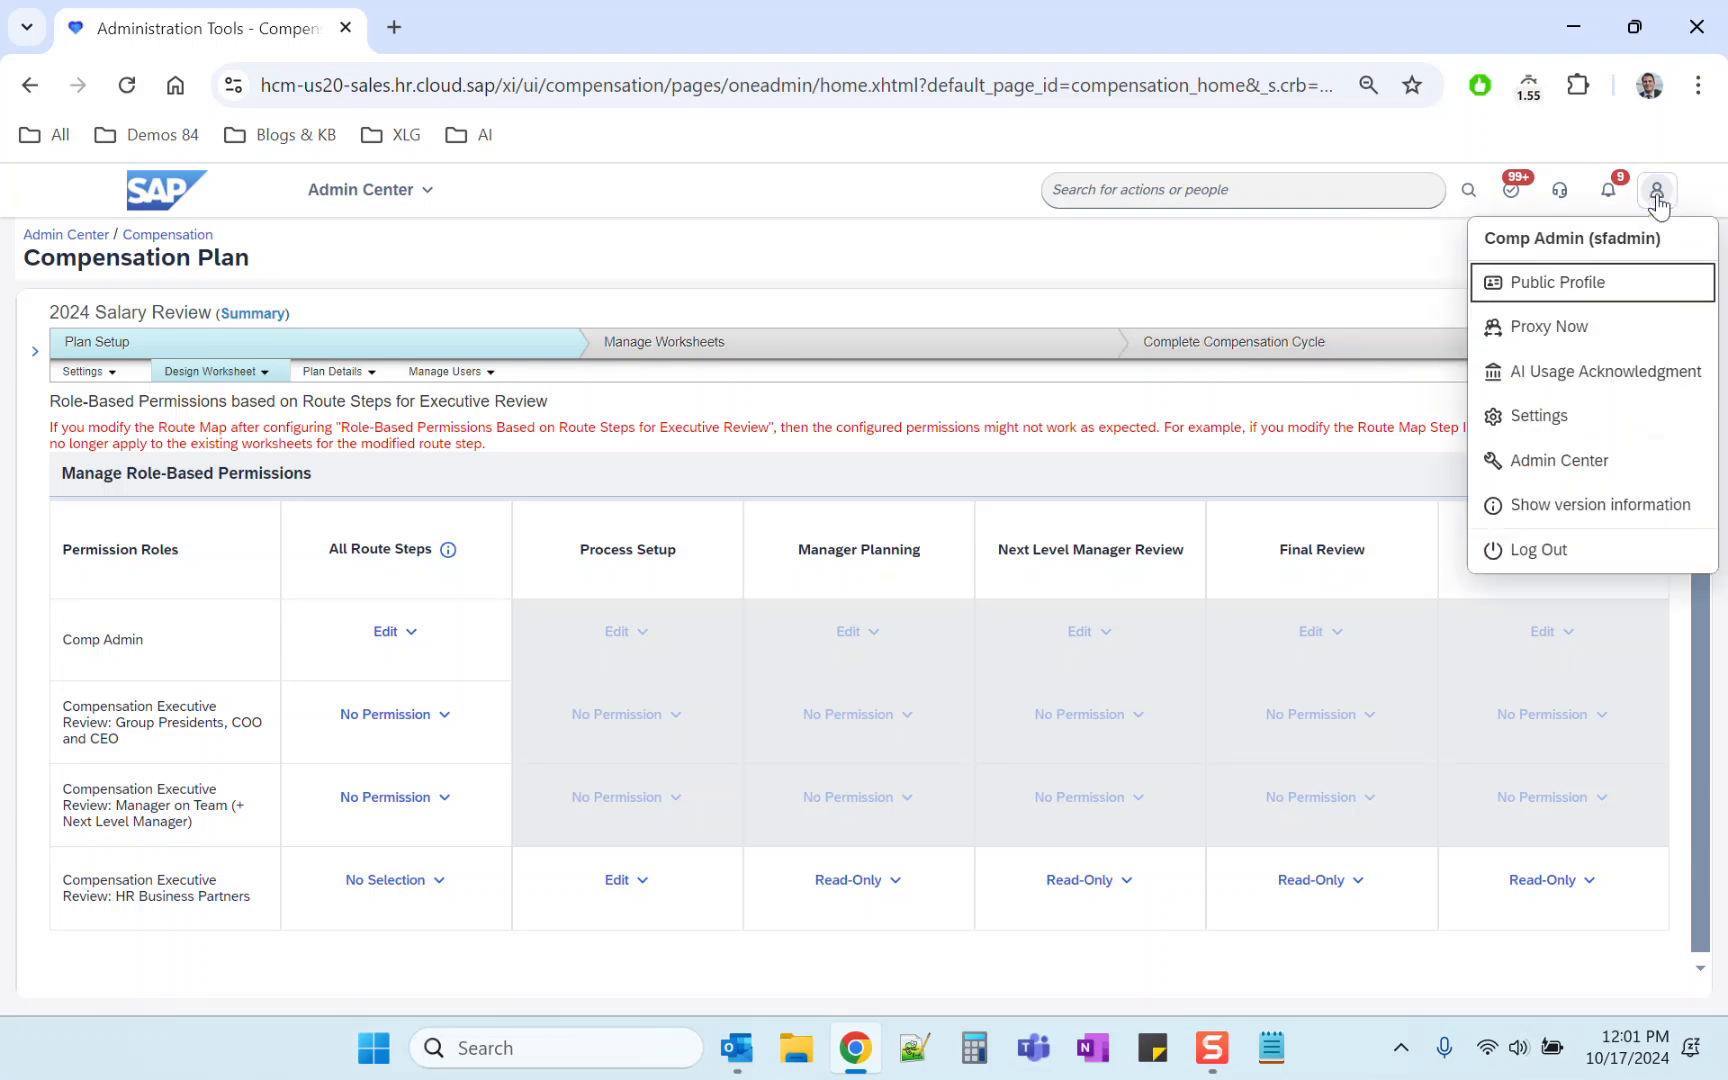
pyautogui.click(1545, 326)
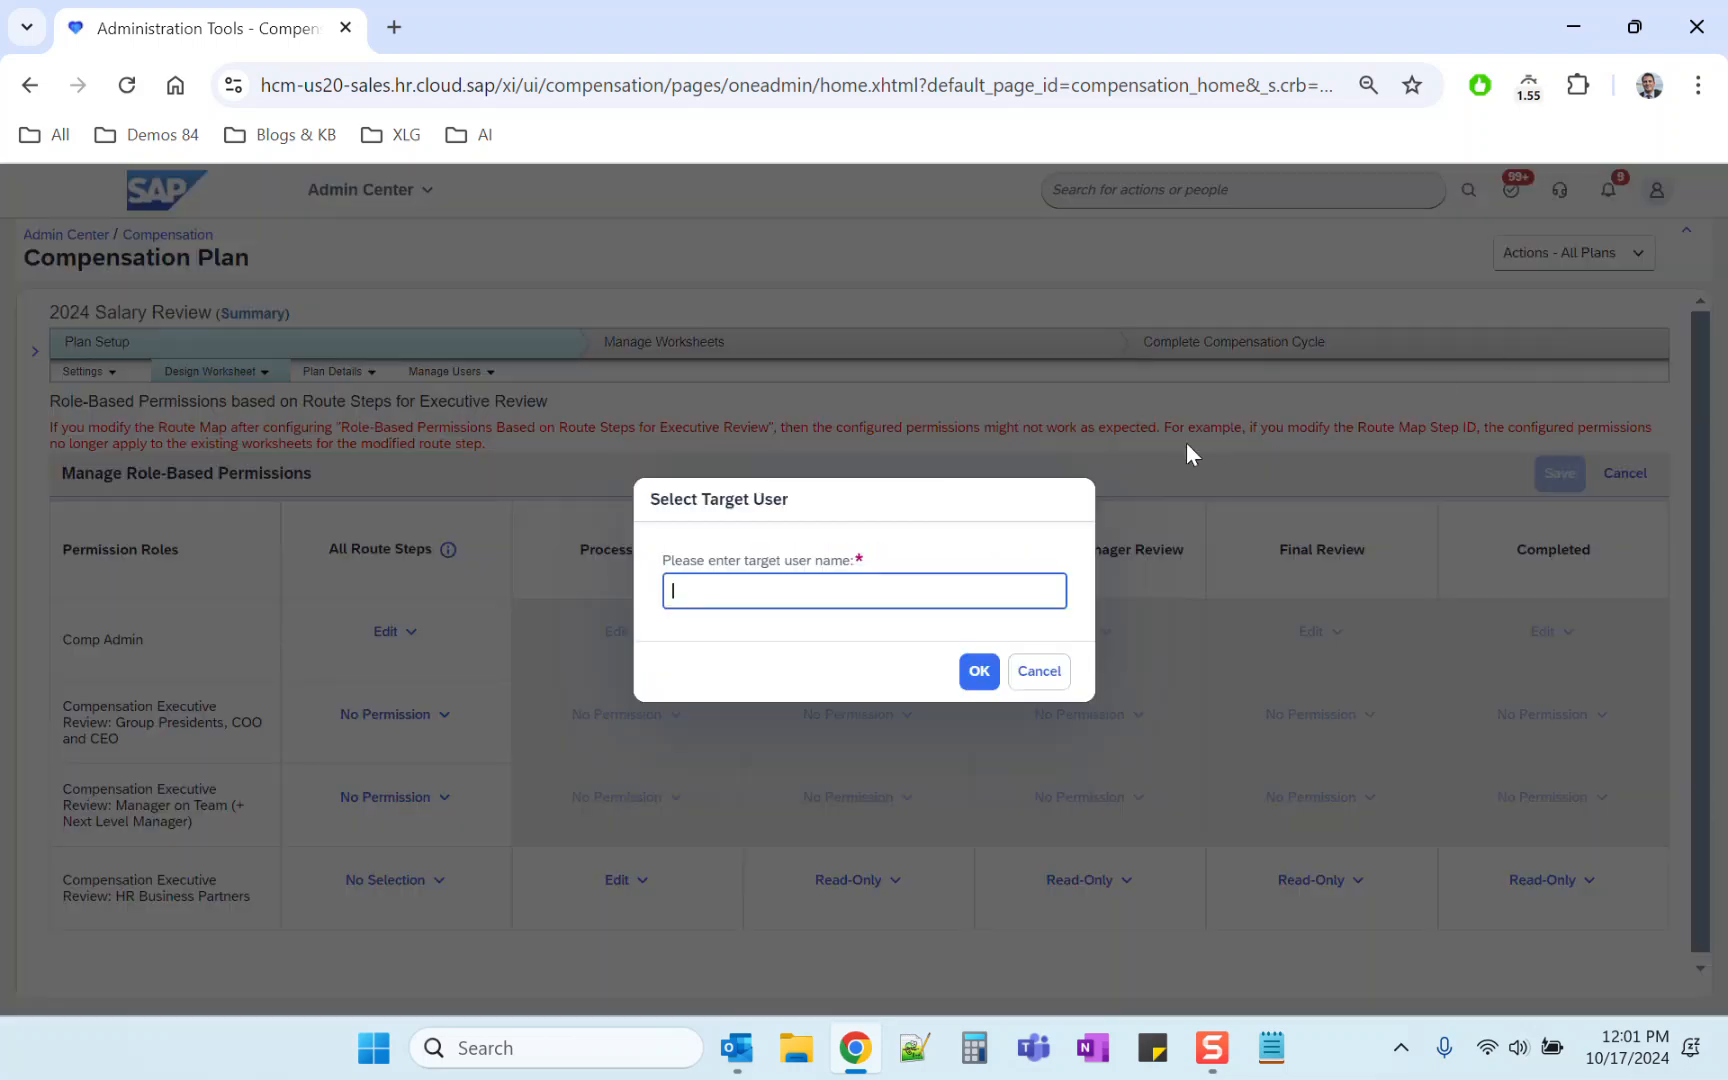
pyautogui.click(760, 650)
pyautogui.click(975, 676)
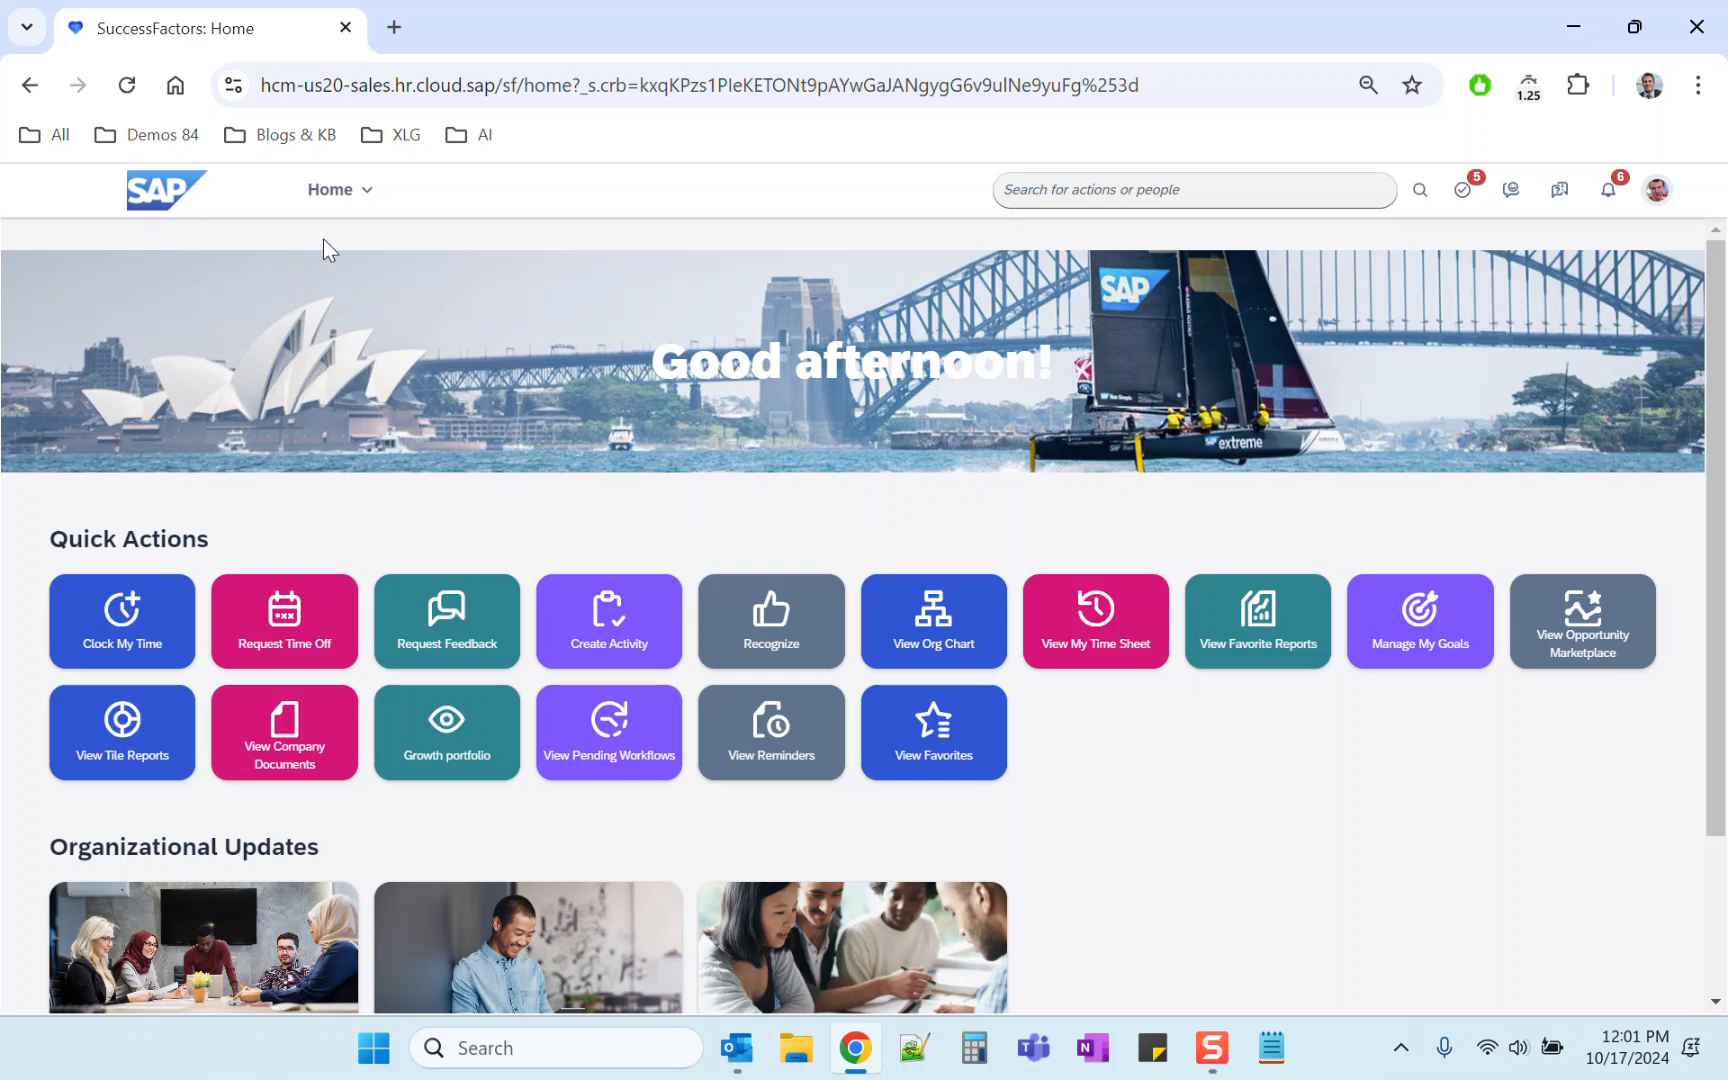
# Step: Open the 2024 Salary Review plan from Compensation Review as the proxied user
pyautogui.click(353, 197)
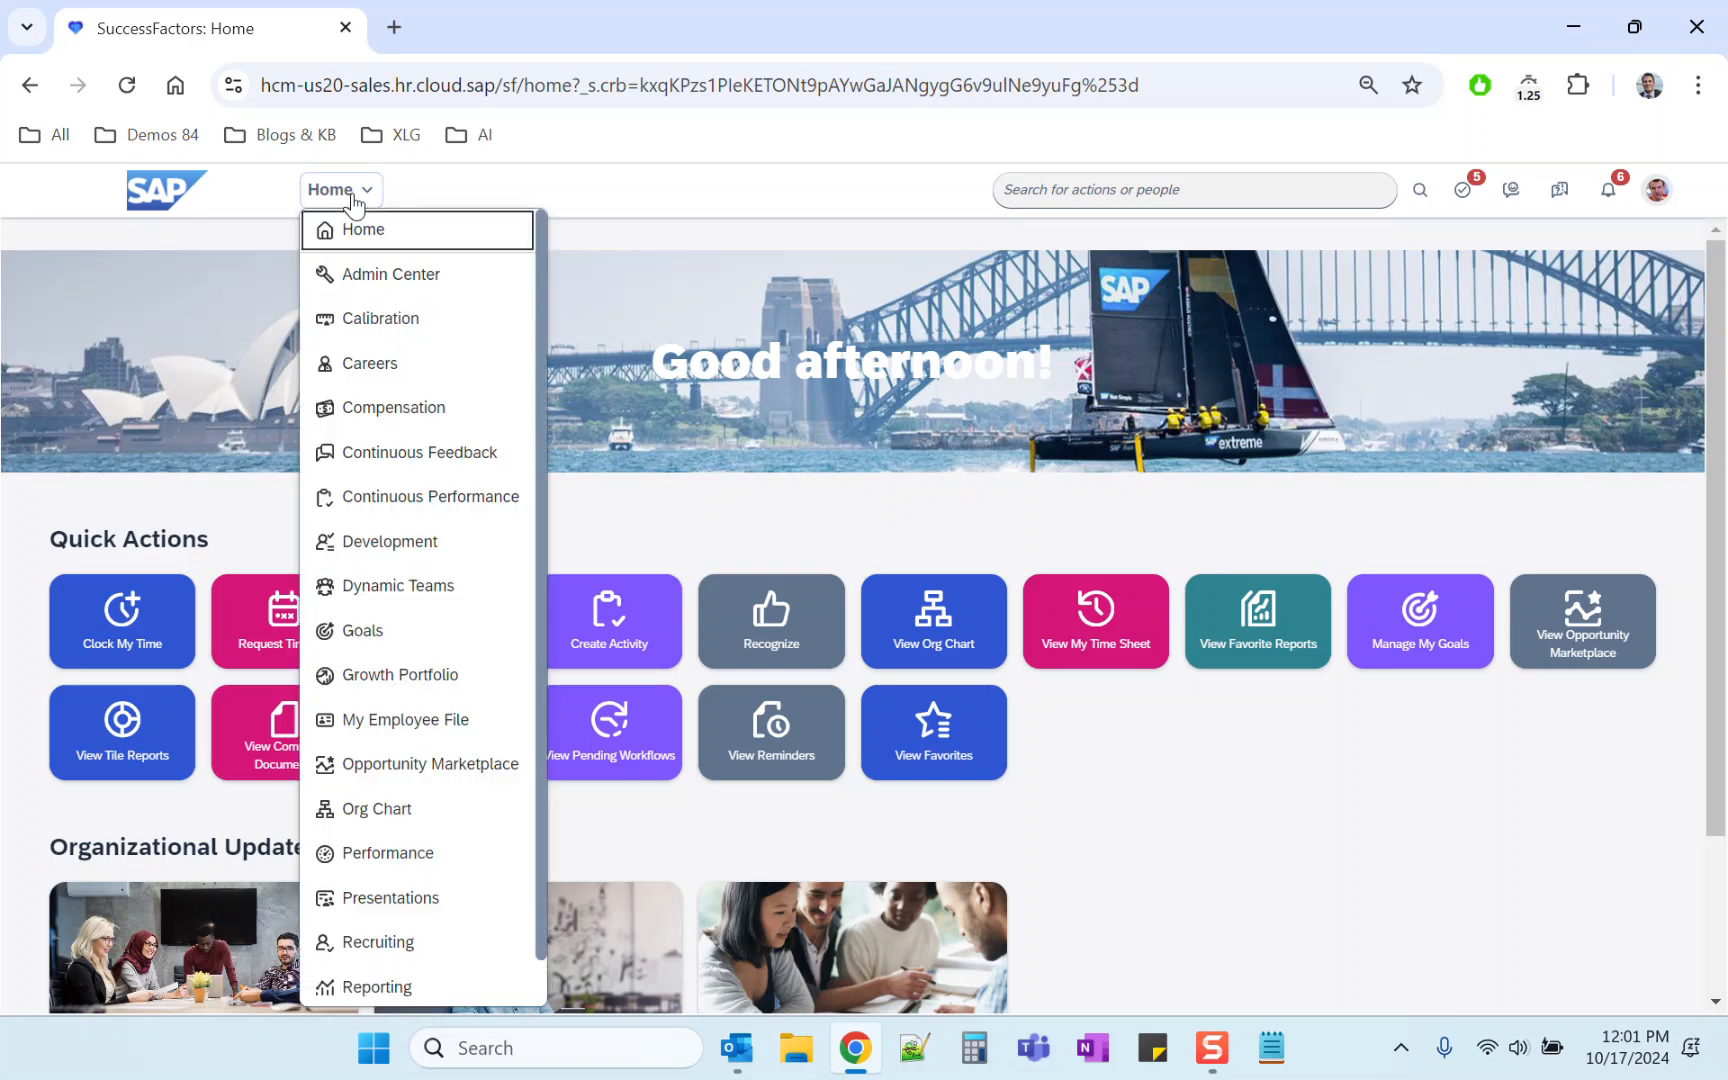
pyautogui.click(380, 407)
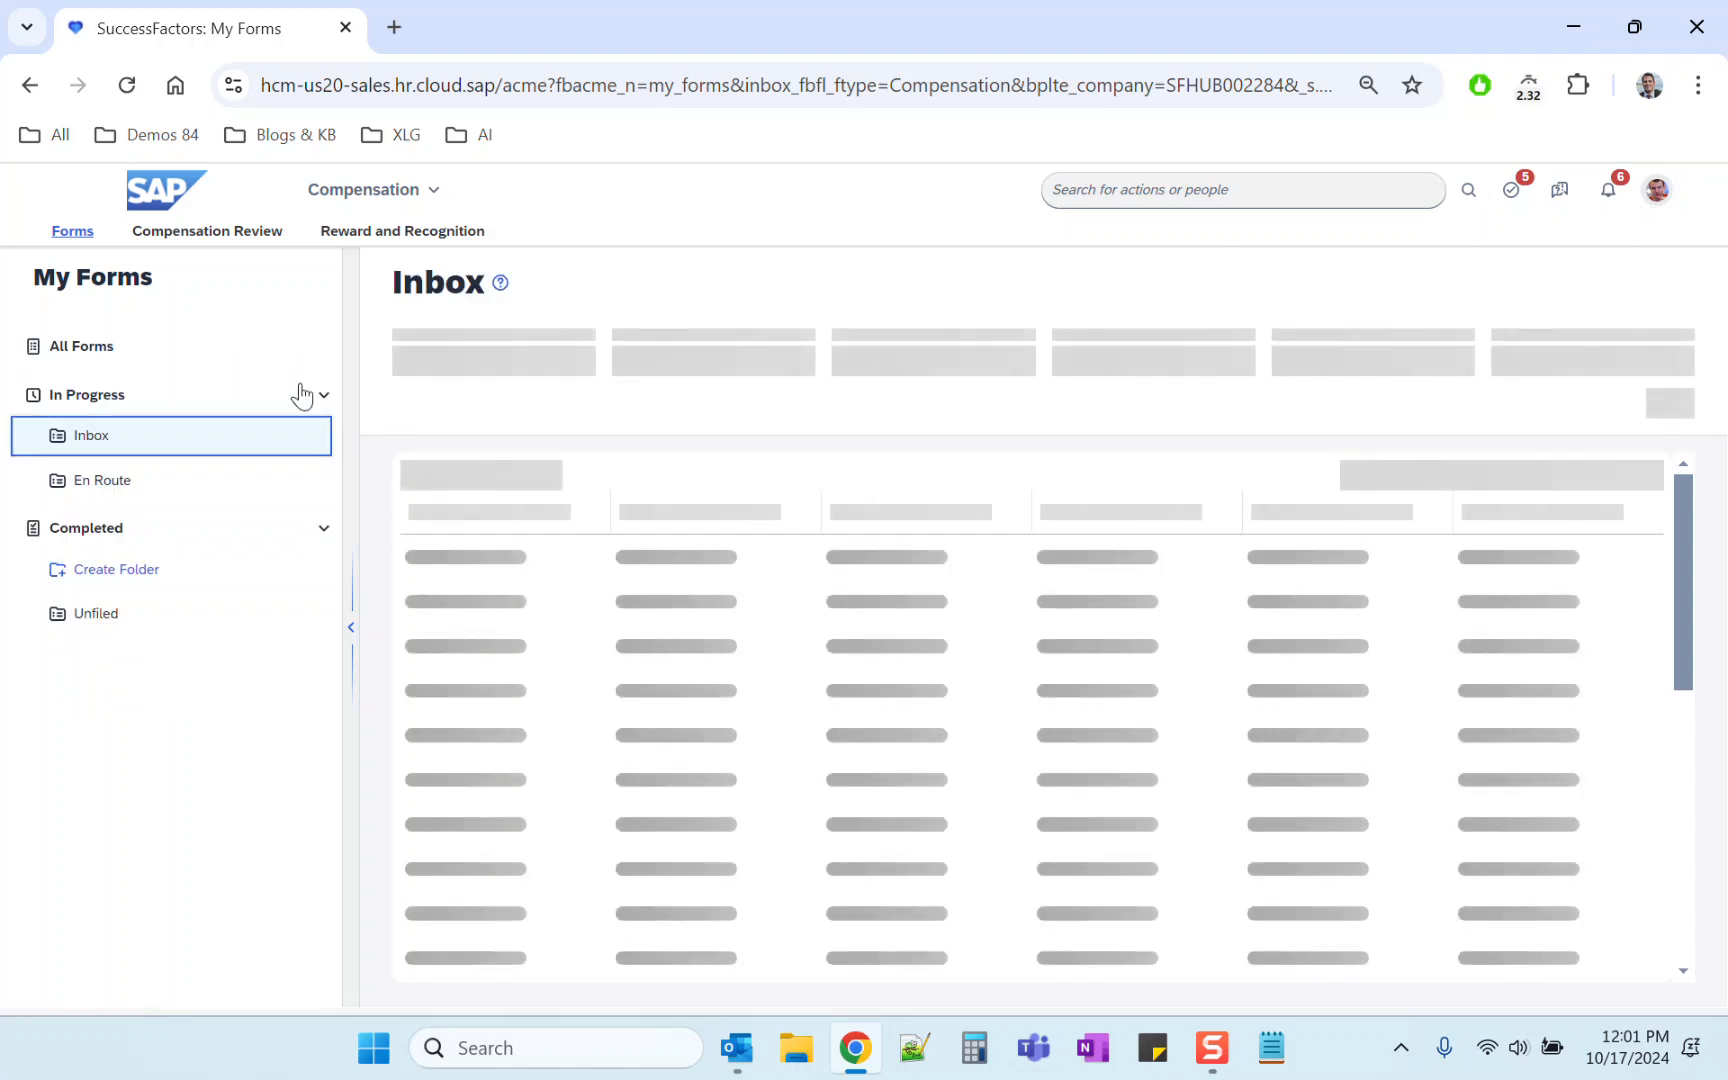
pyautogui.click(268, 236)
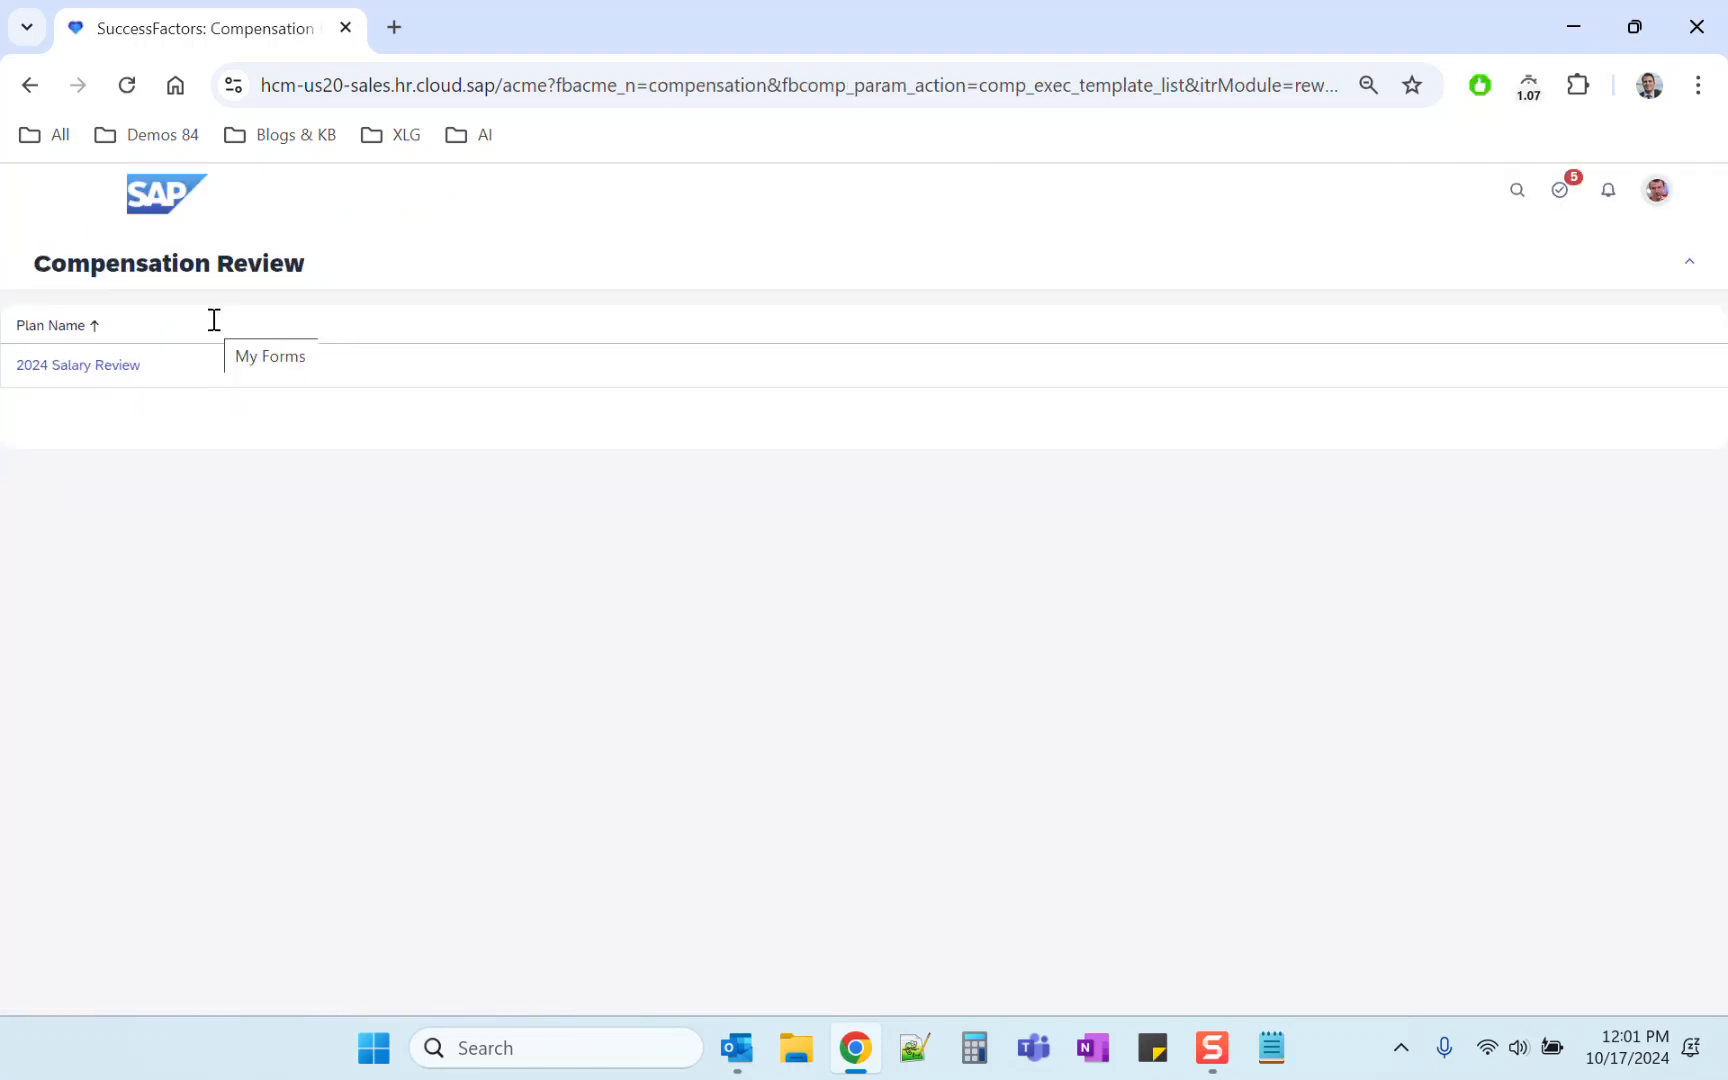
pyautogui.tripleClick(63, 374)
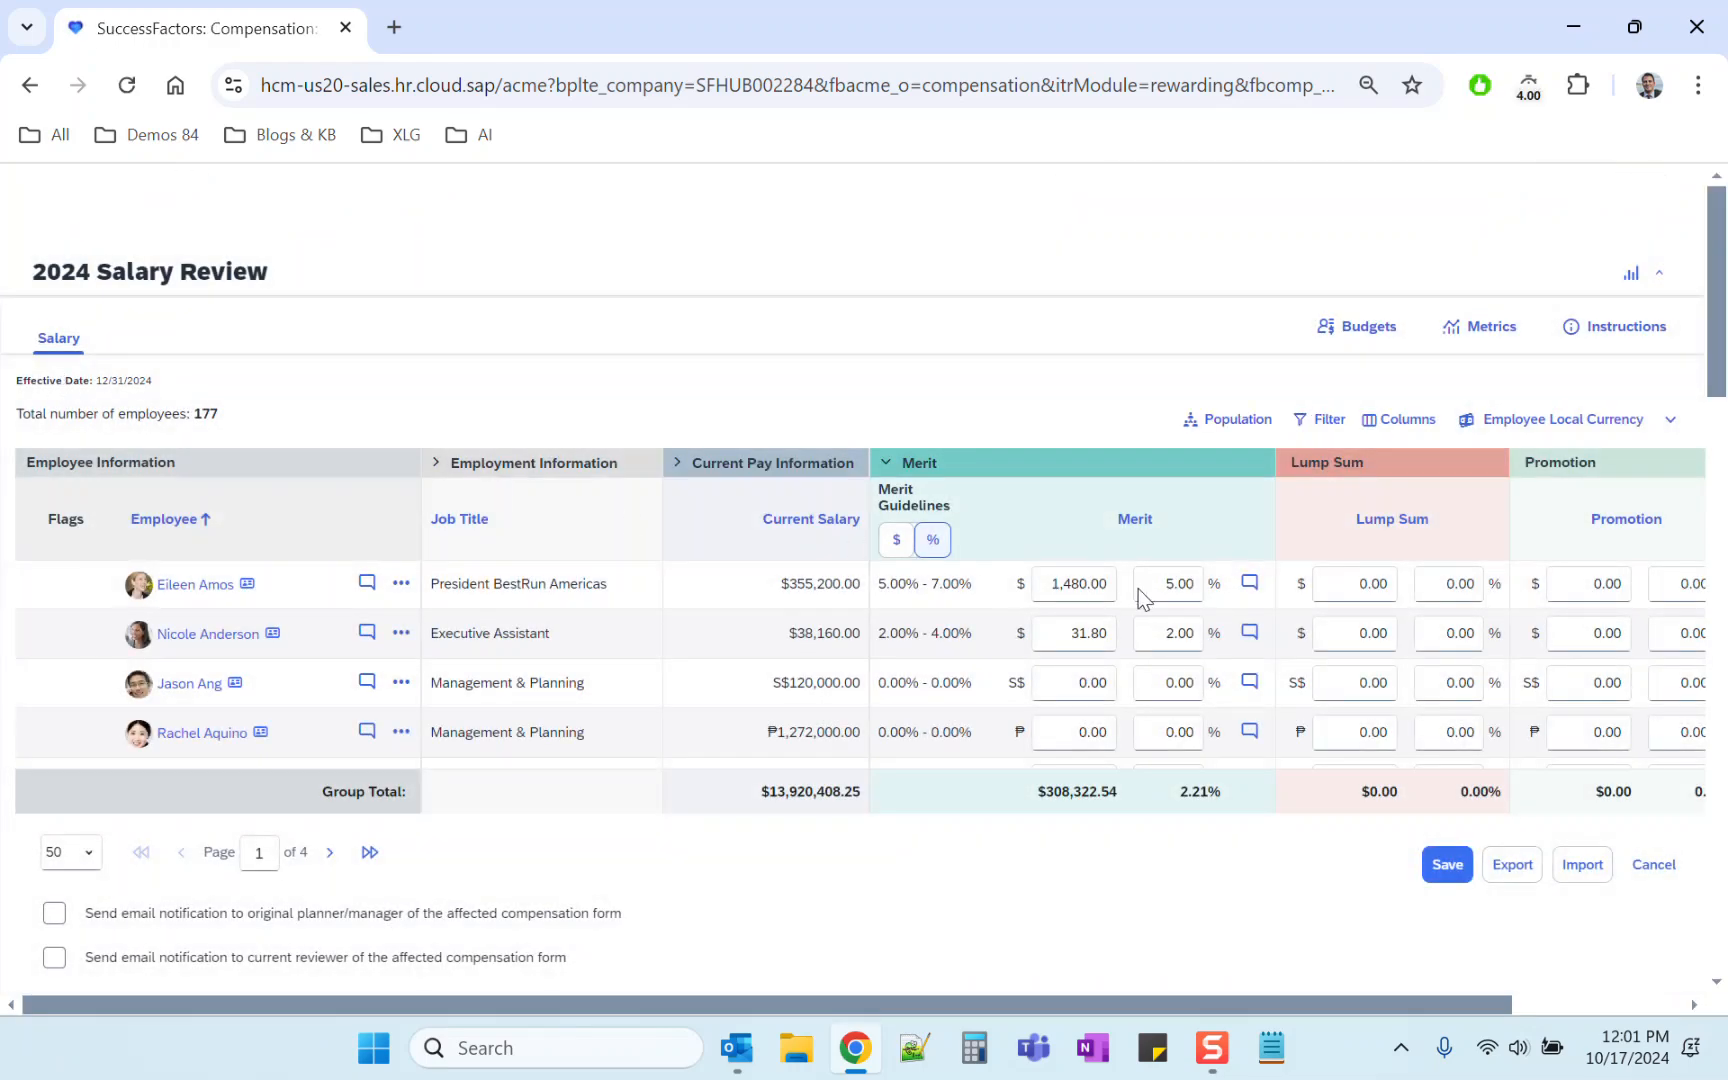
# Step: Set the Executive Assistant's merit percentage to 3
pyautogui.click(1182, 587)
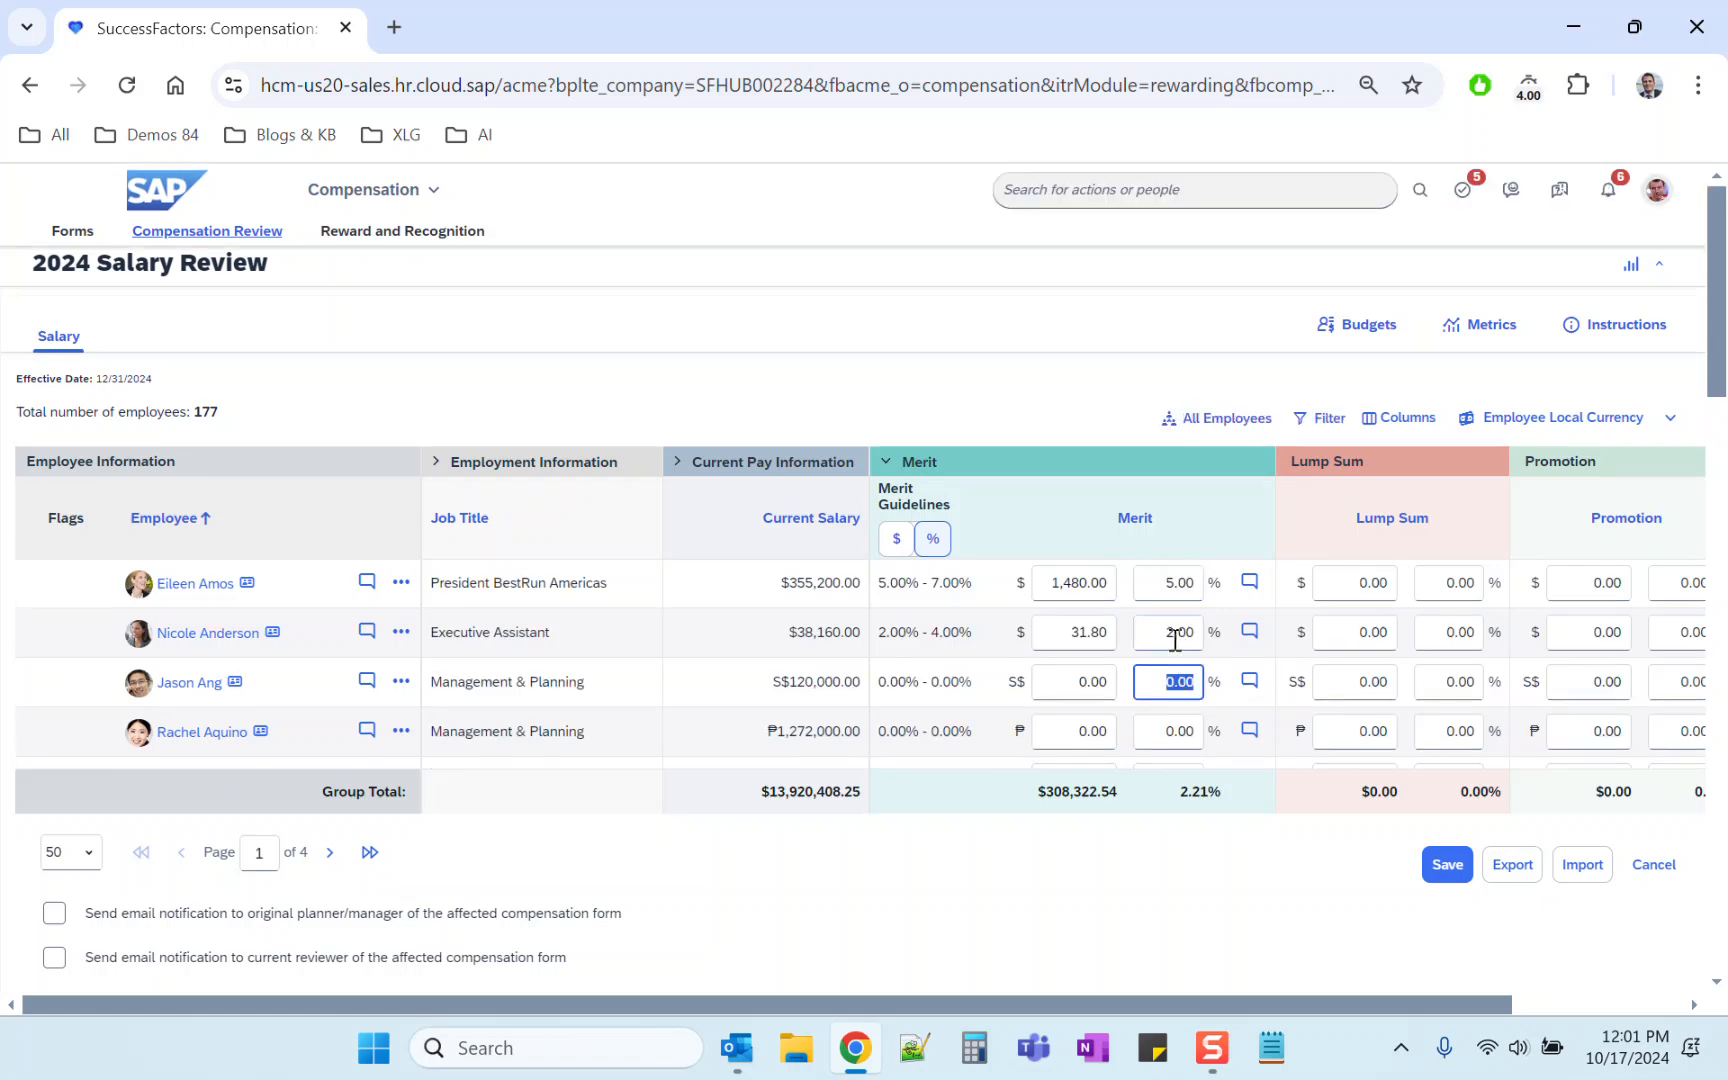
pyautogui.click(1177, 633)
pyautogui.click(1176, 683)
pyautogui.click(1176, 639)
pyautogui.write('3')
pyautogui.click(1072, 403)
# Step: Set the Executive Assistant's lump sum percentage to 2.00
pyautogui.click(1424, 627)
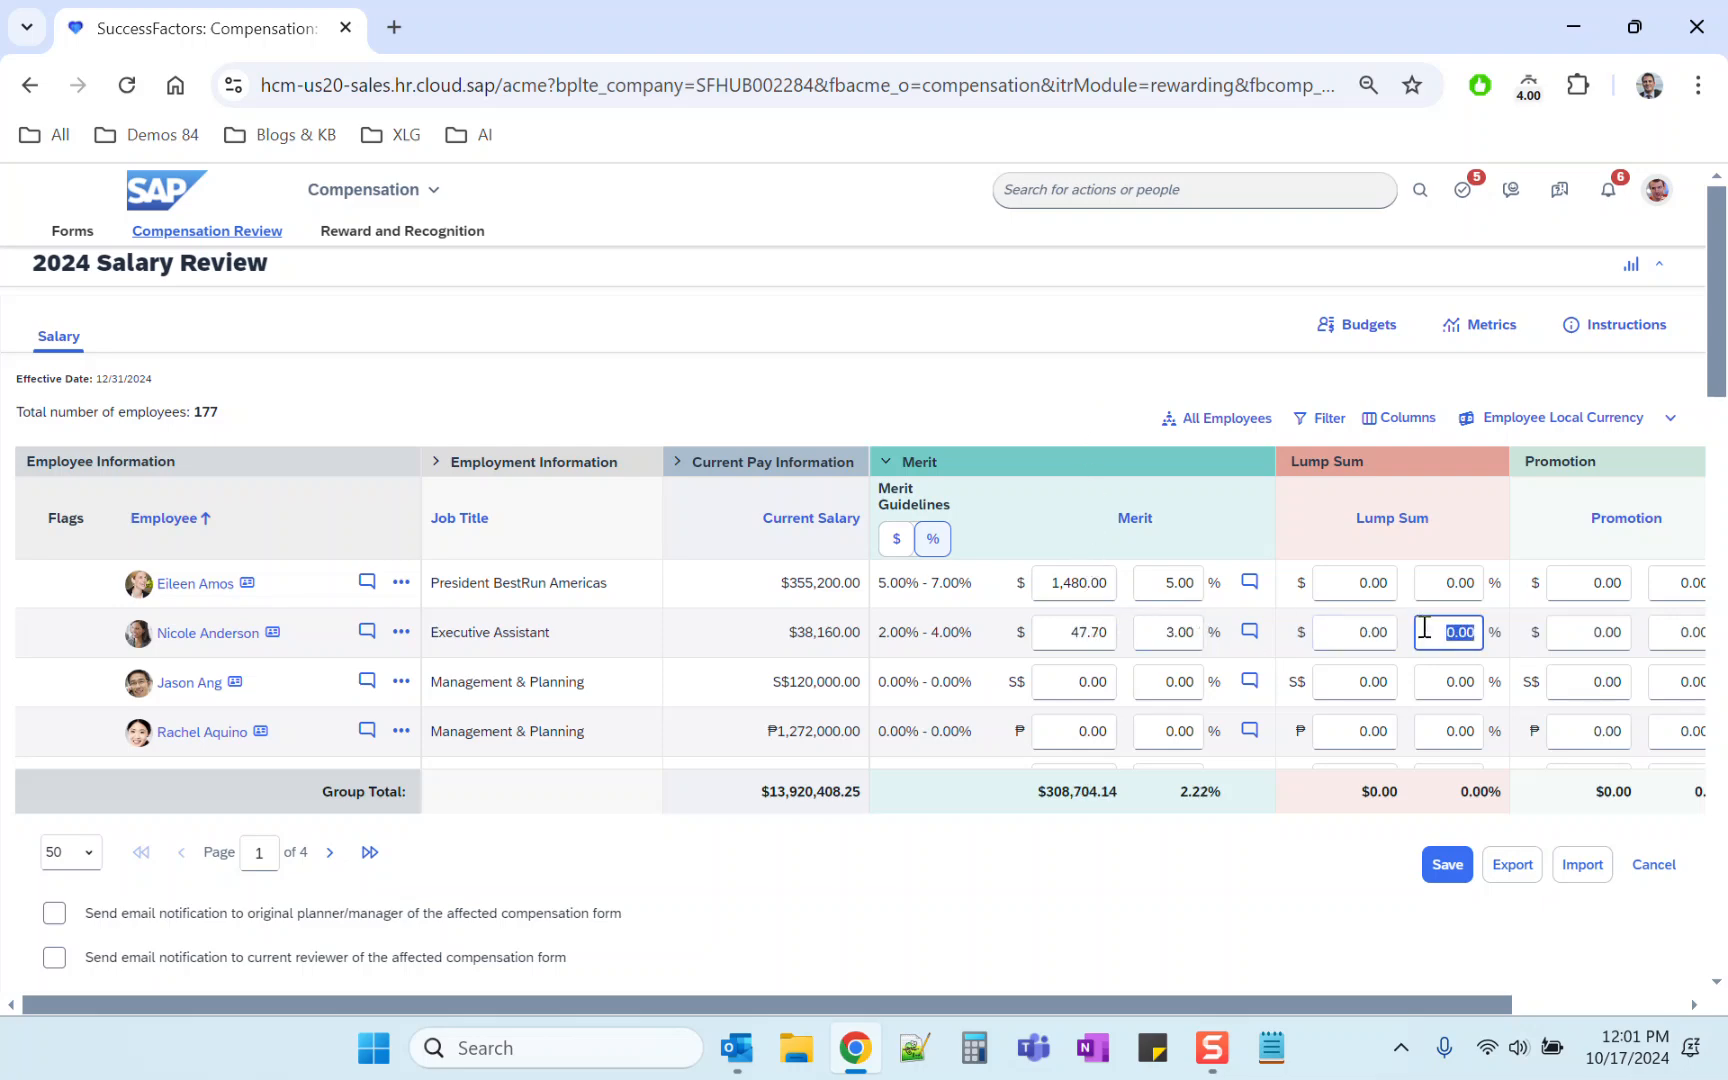
pyautogui.write('2.00')
pyautogui.click(1387, 636)
pyautogui.click(1000, 382)
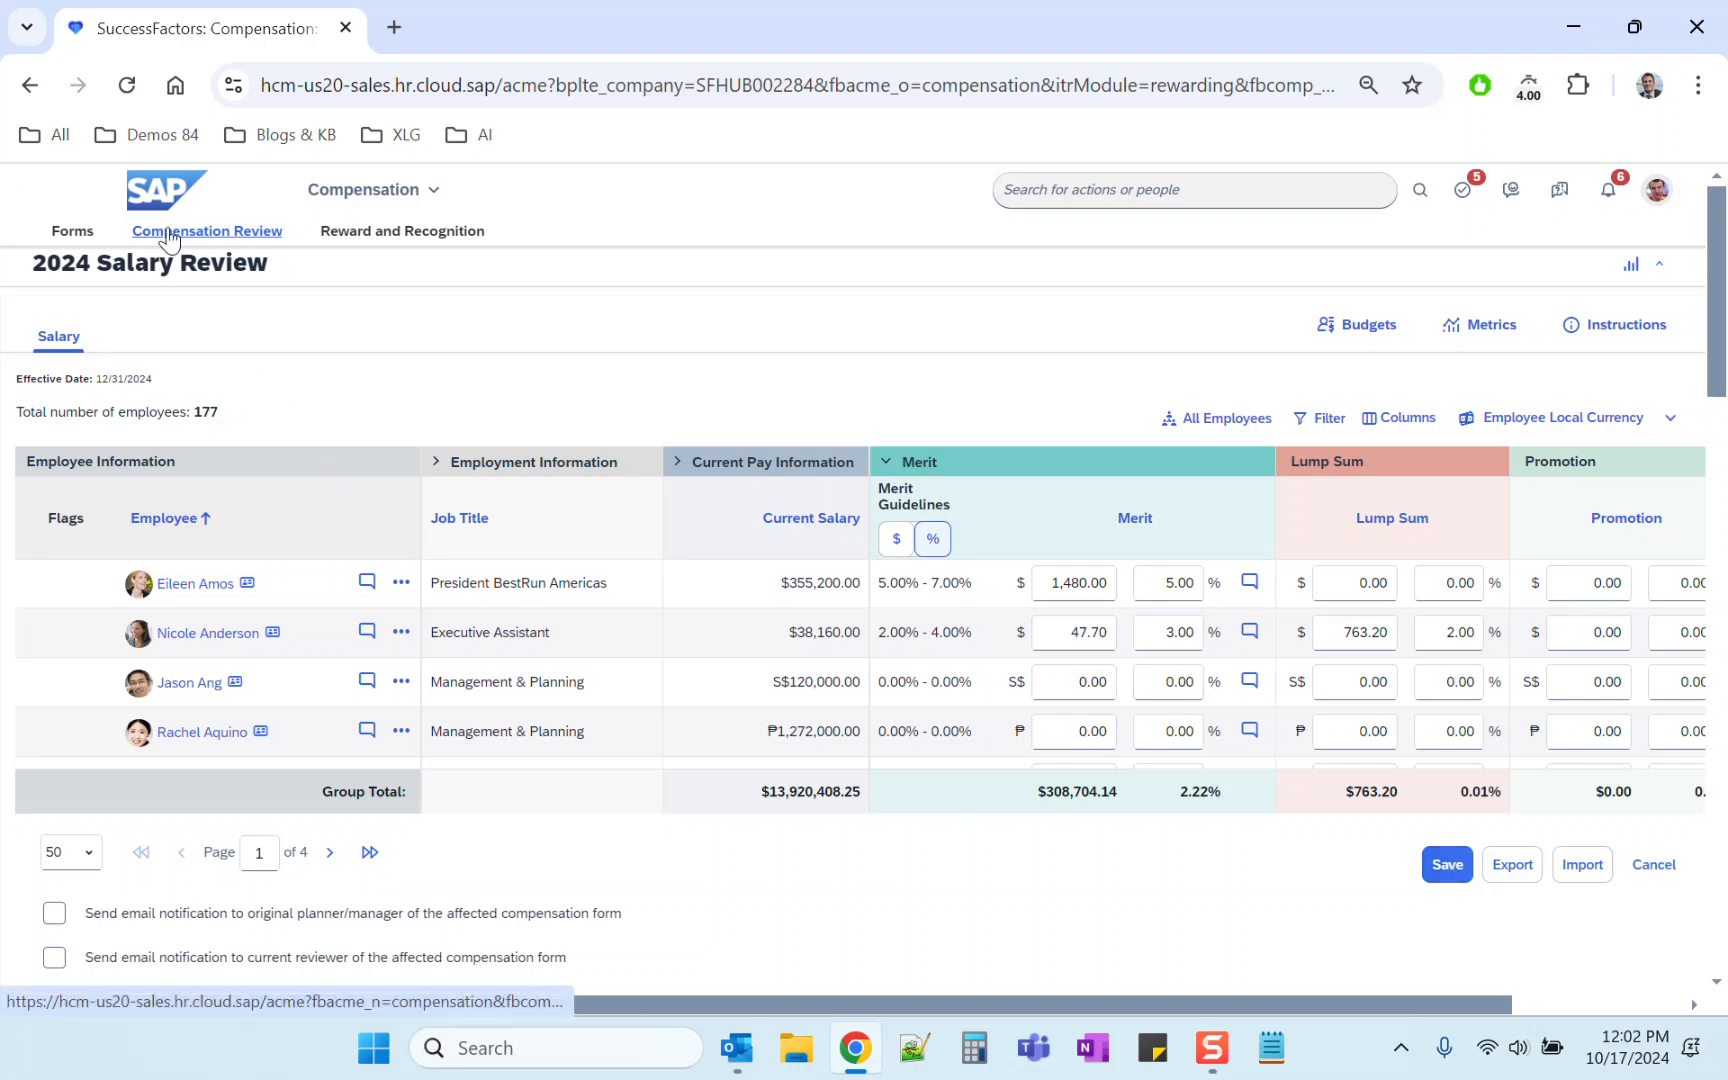
# Step: Stop proxying and return to your own admin account, leaving the worksheet page
pyautogui.click(1136, 192)
pyautogui.click(1657, 190)
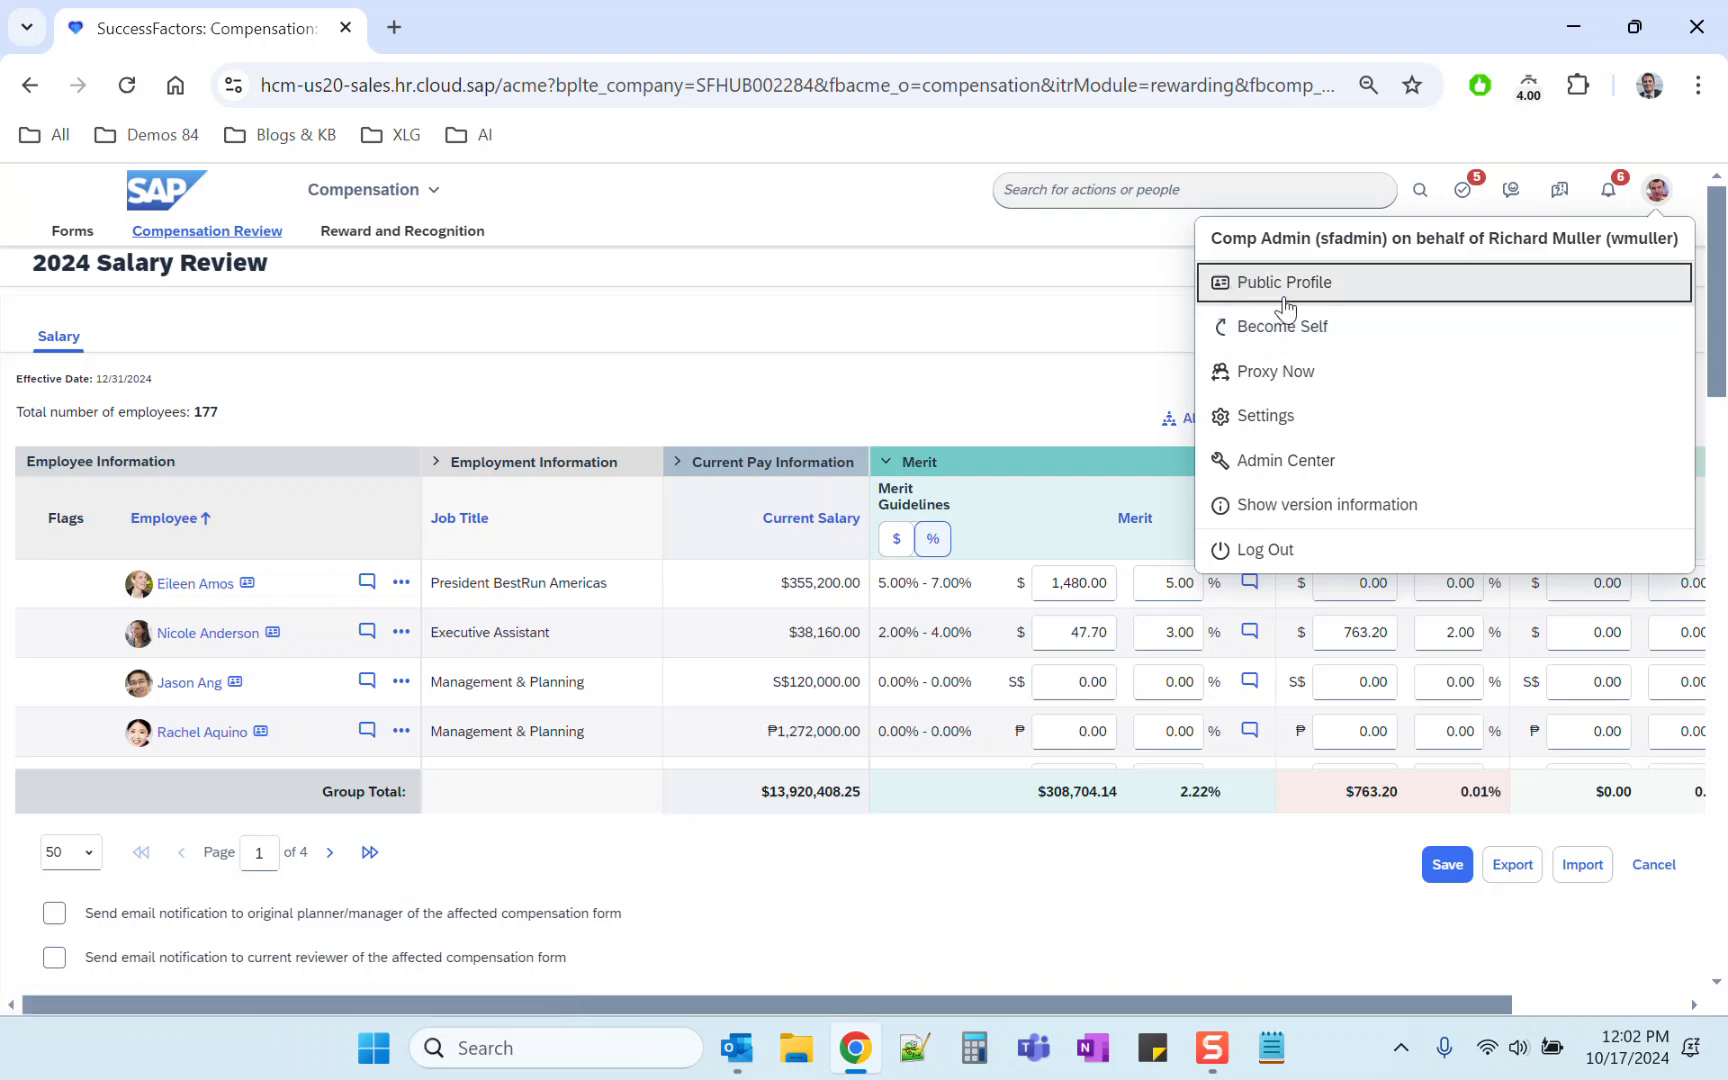
pyautogui.click(1286, 328)
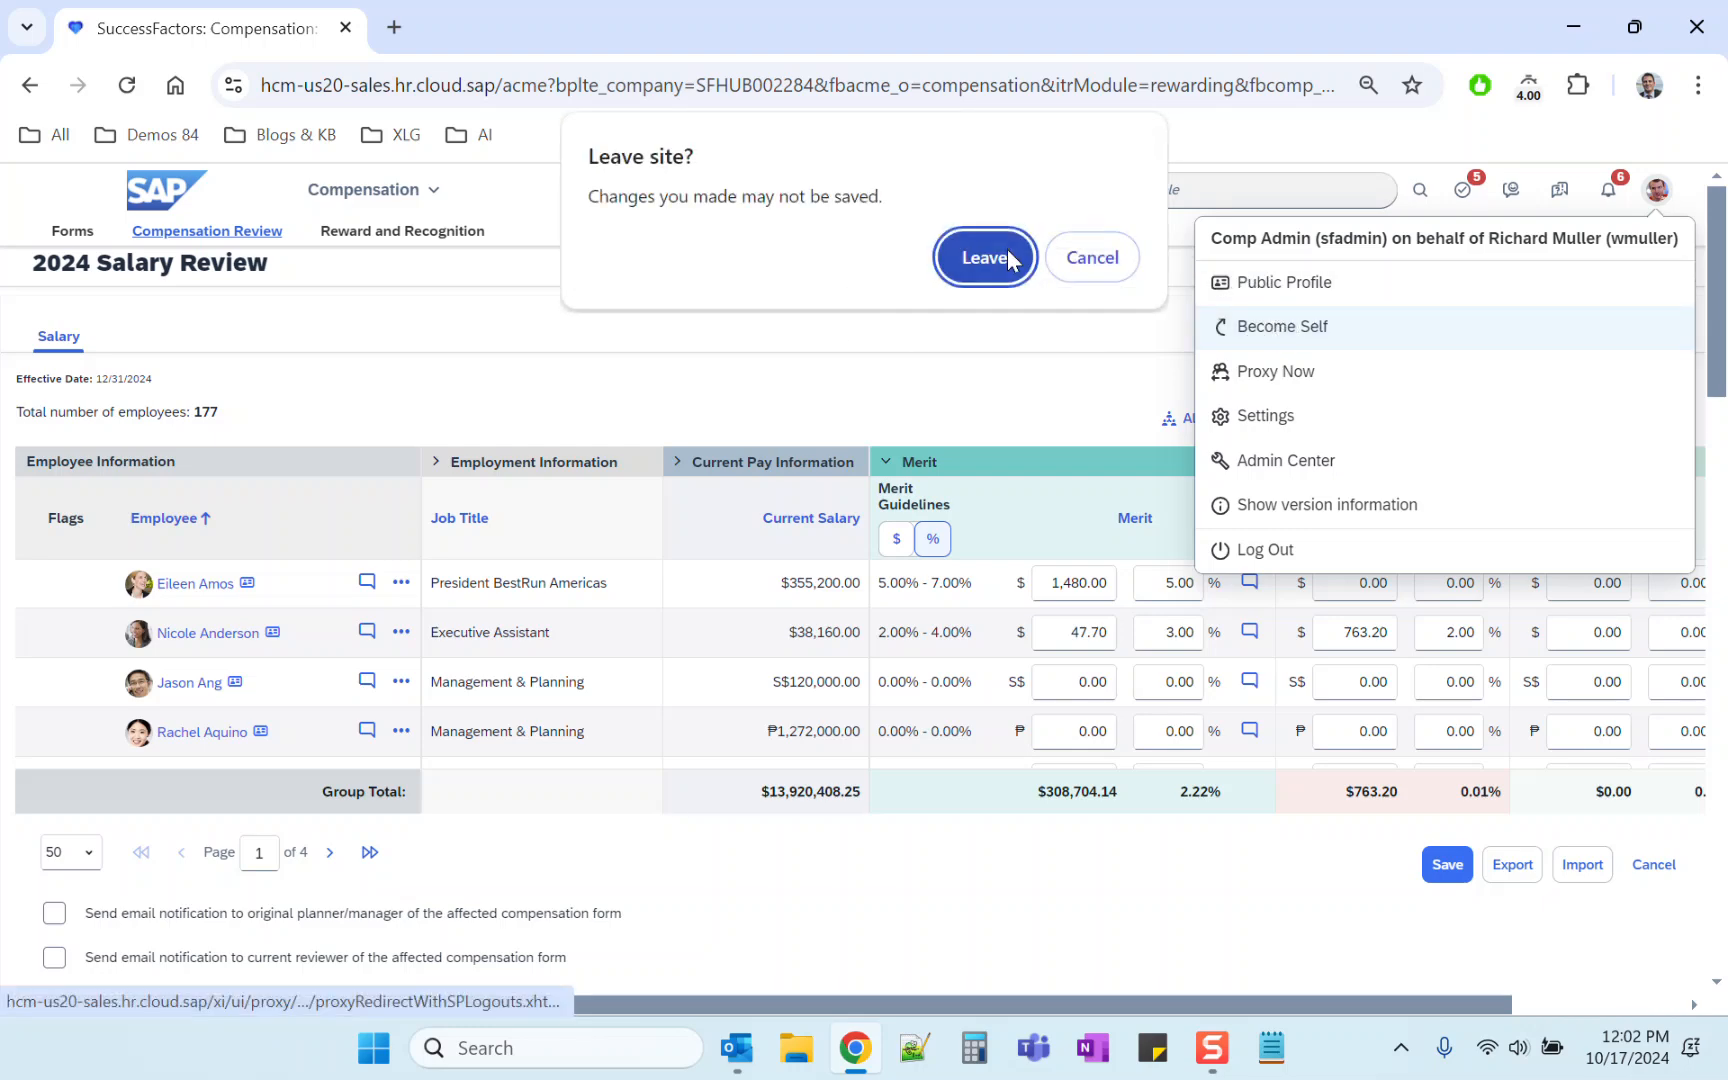
pyautogui.click(1007, 252)
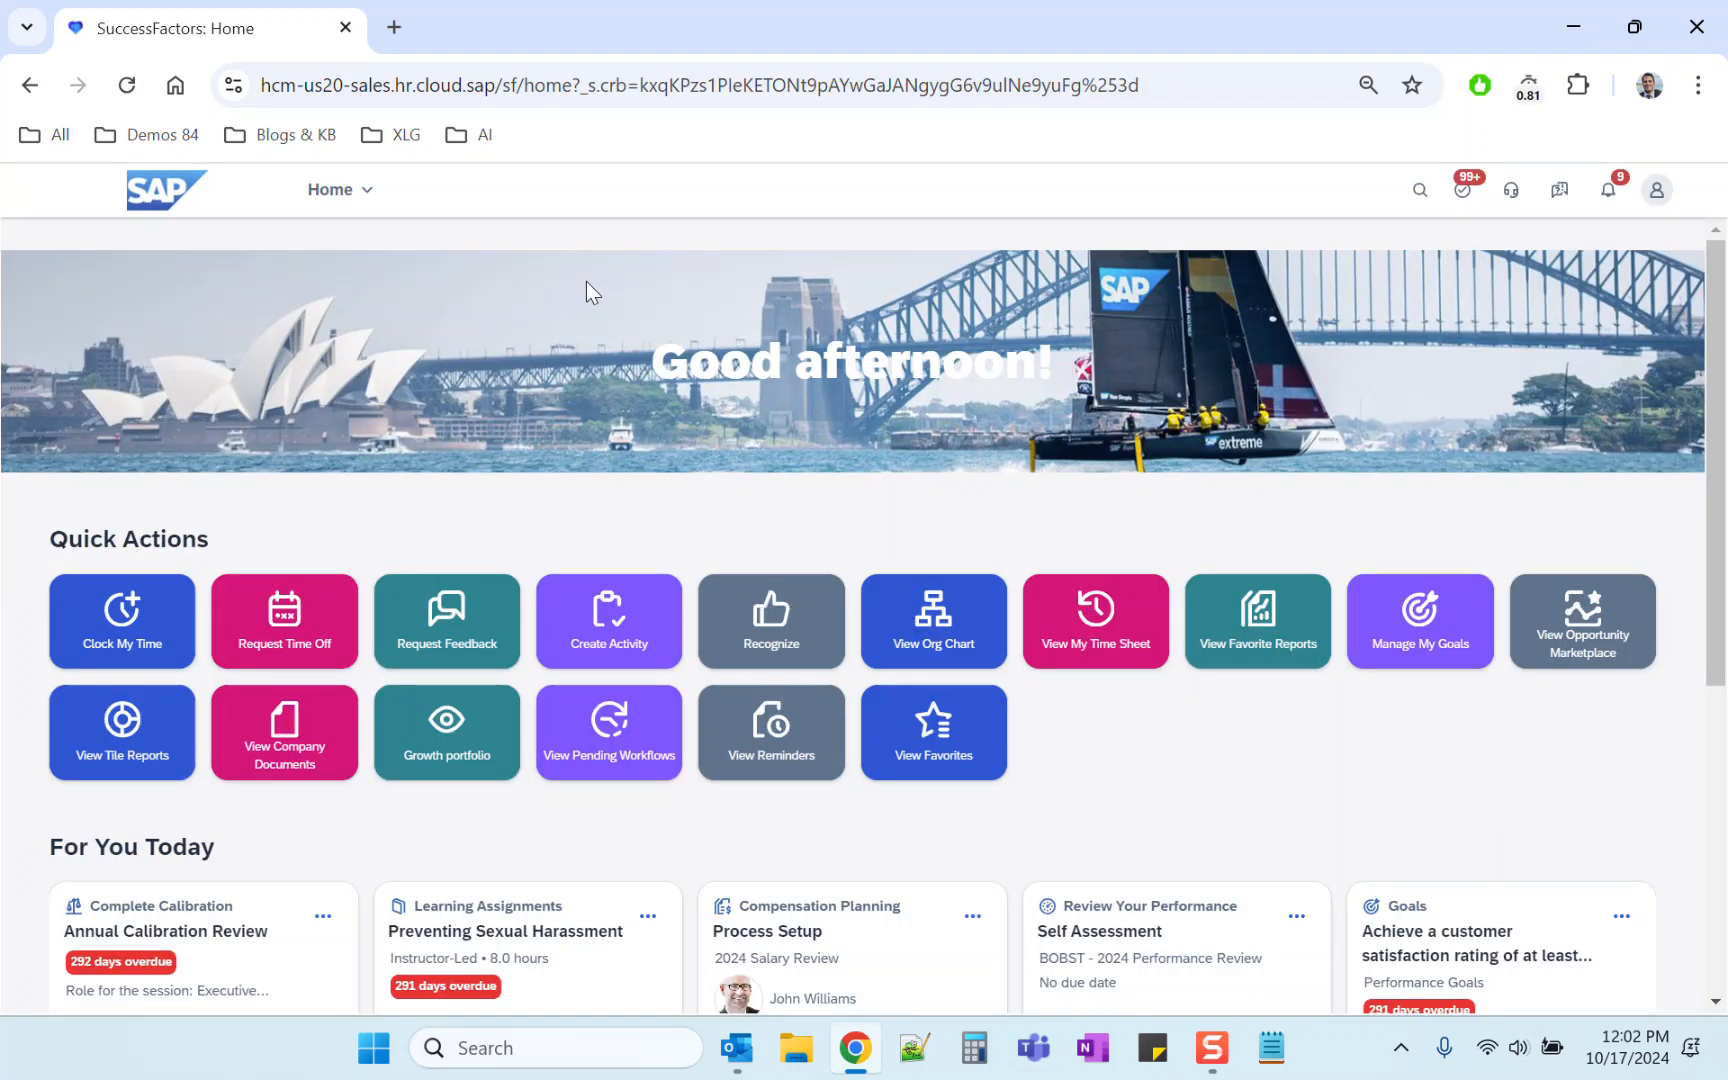
# Step: Open Compensation Home and go to the 2024 Salary Review plan's Role-Based Permissions based on Route Steps for Executive Review page
pyautogui.click(1071, 205)
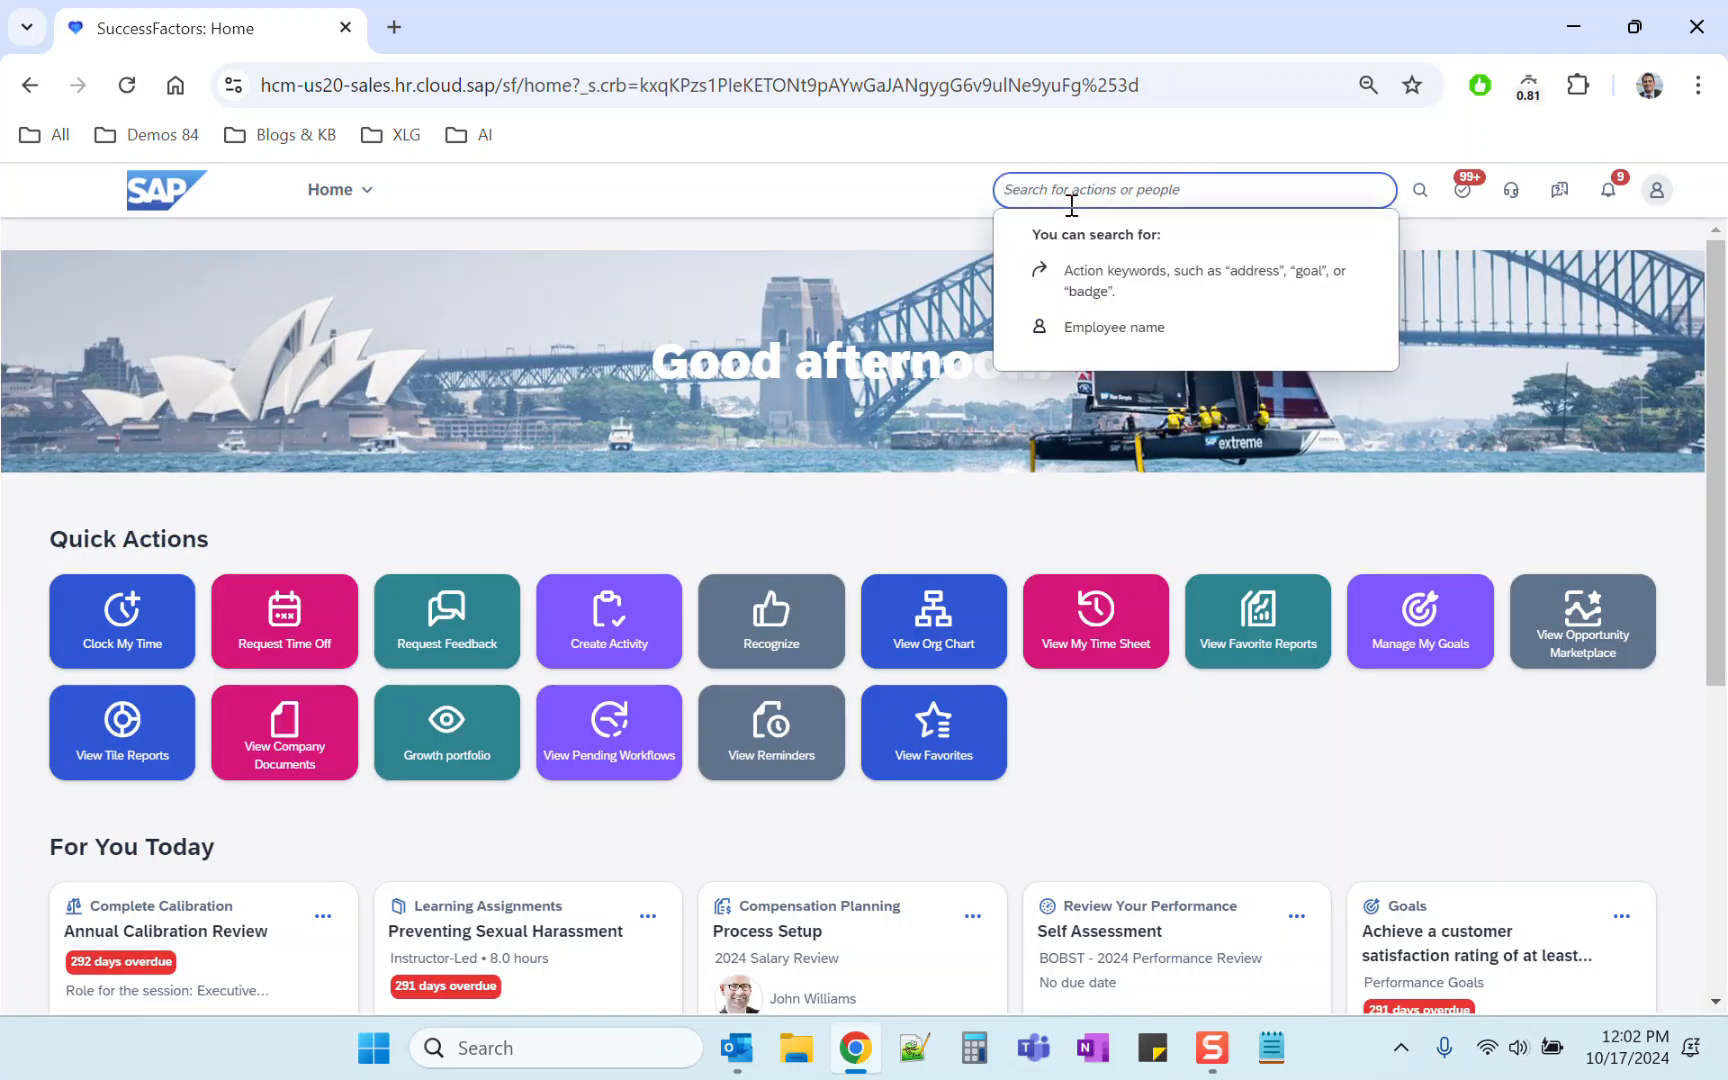
pyautogui.write('comp home')
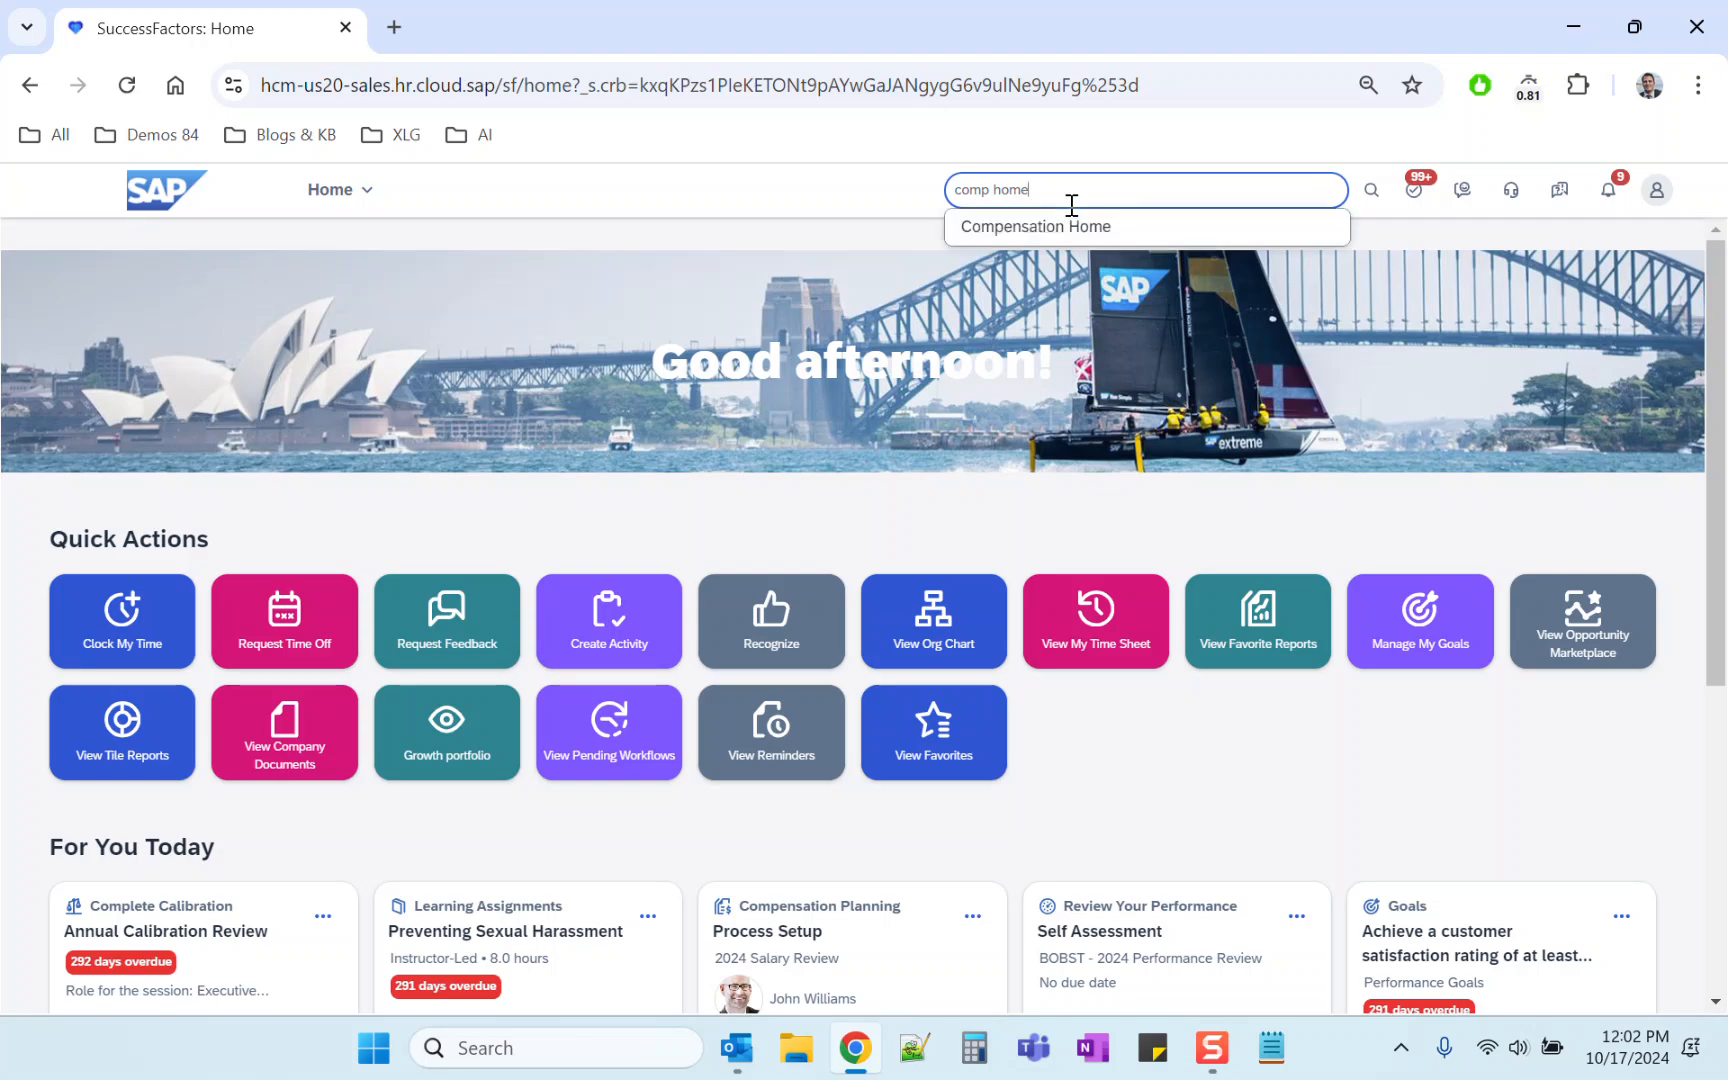
pyautogui.click(1076, 230)
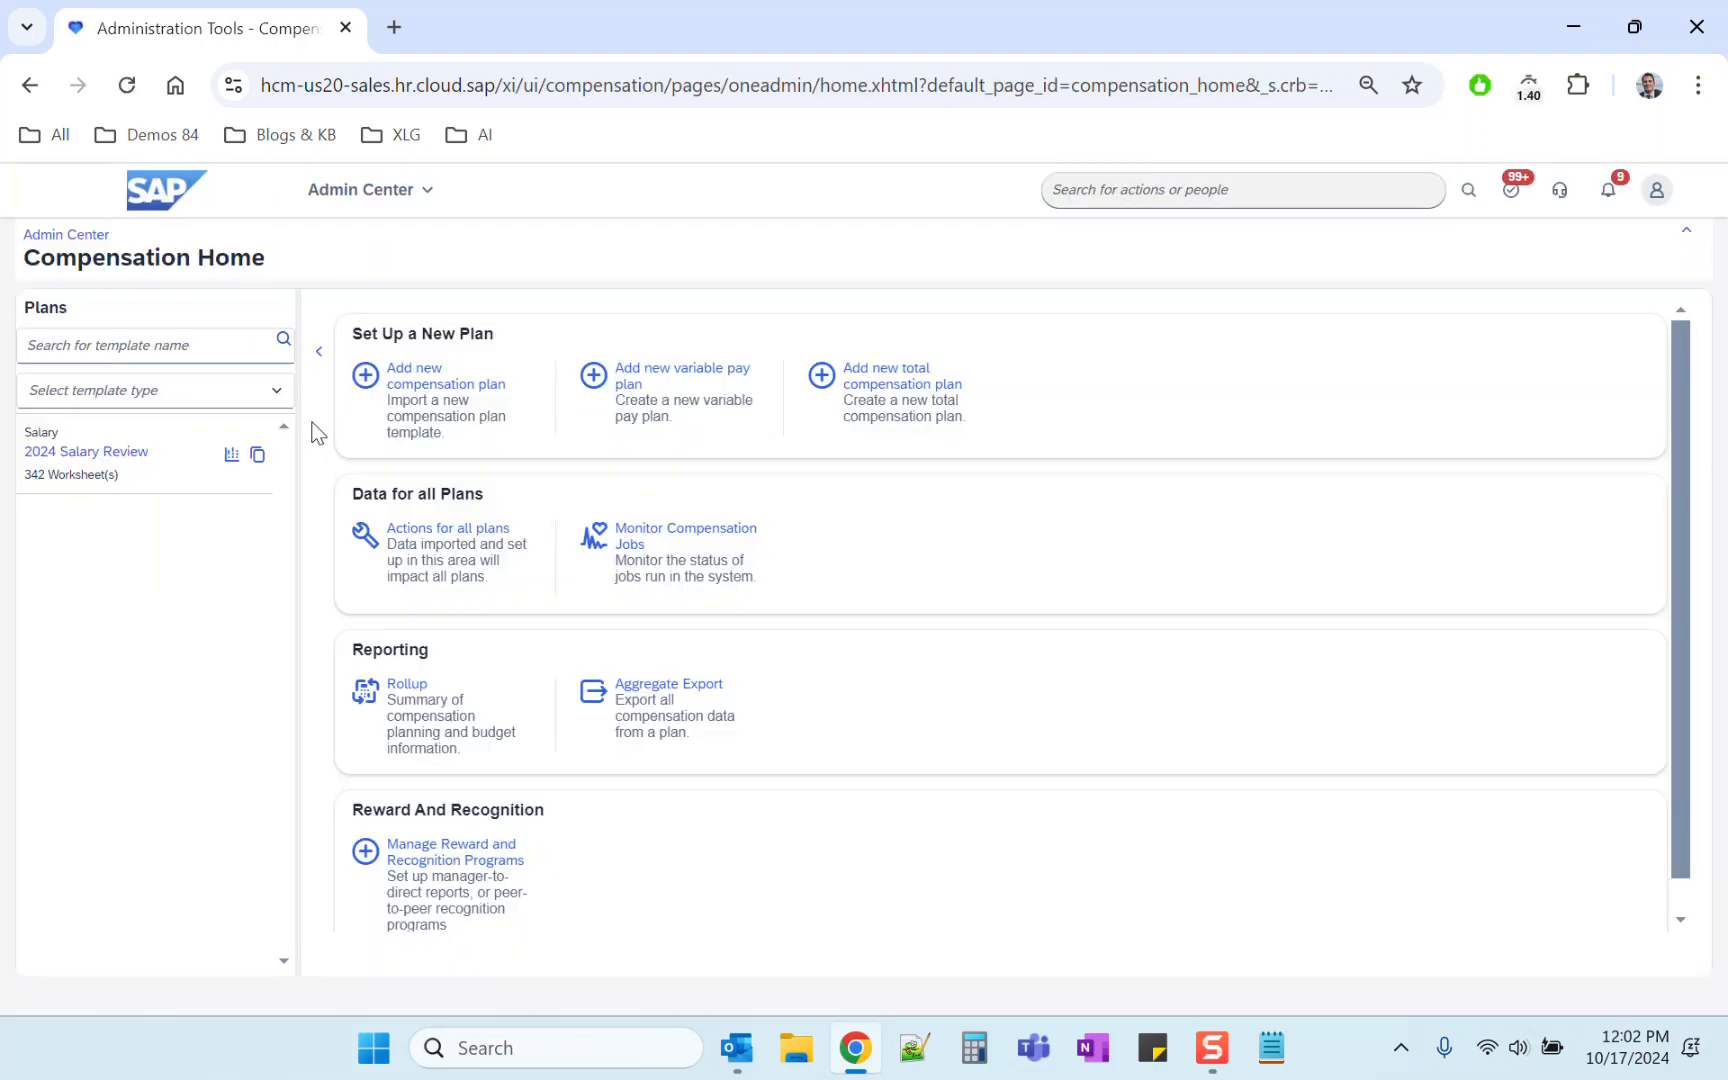
pyautogui.click(111, 468)
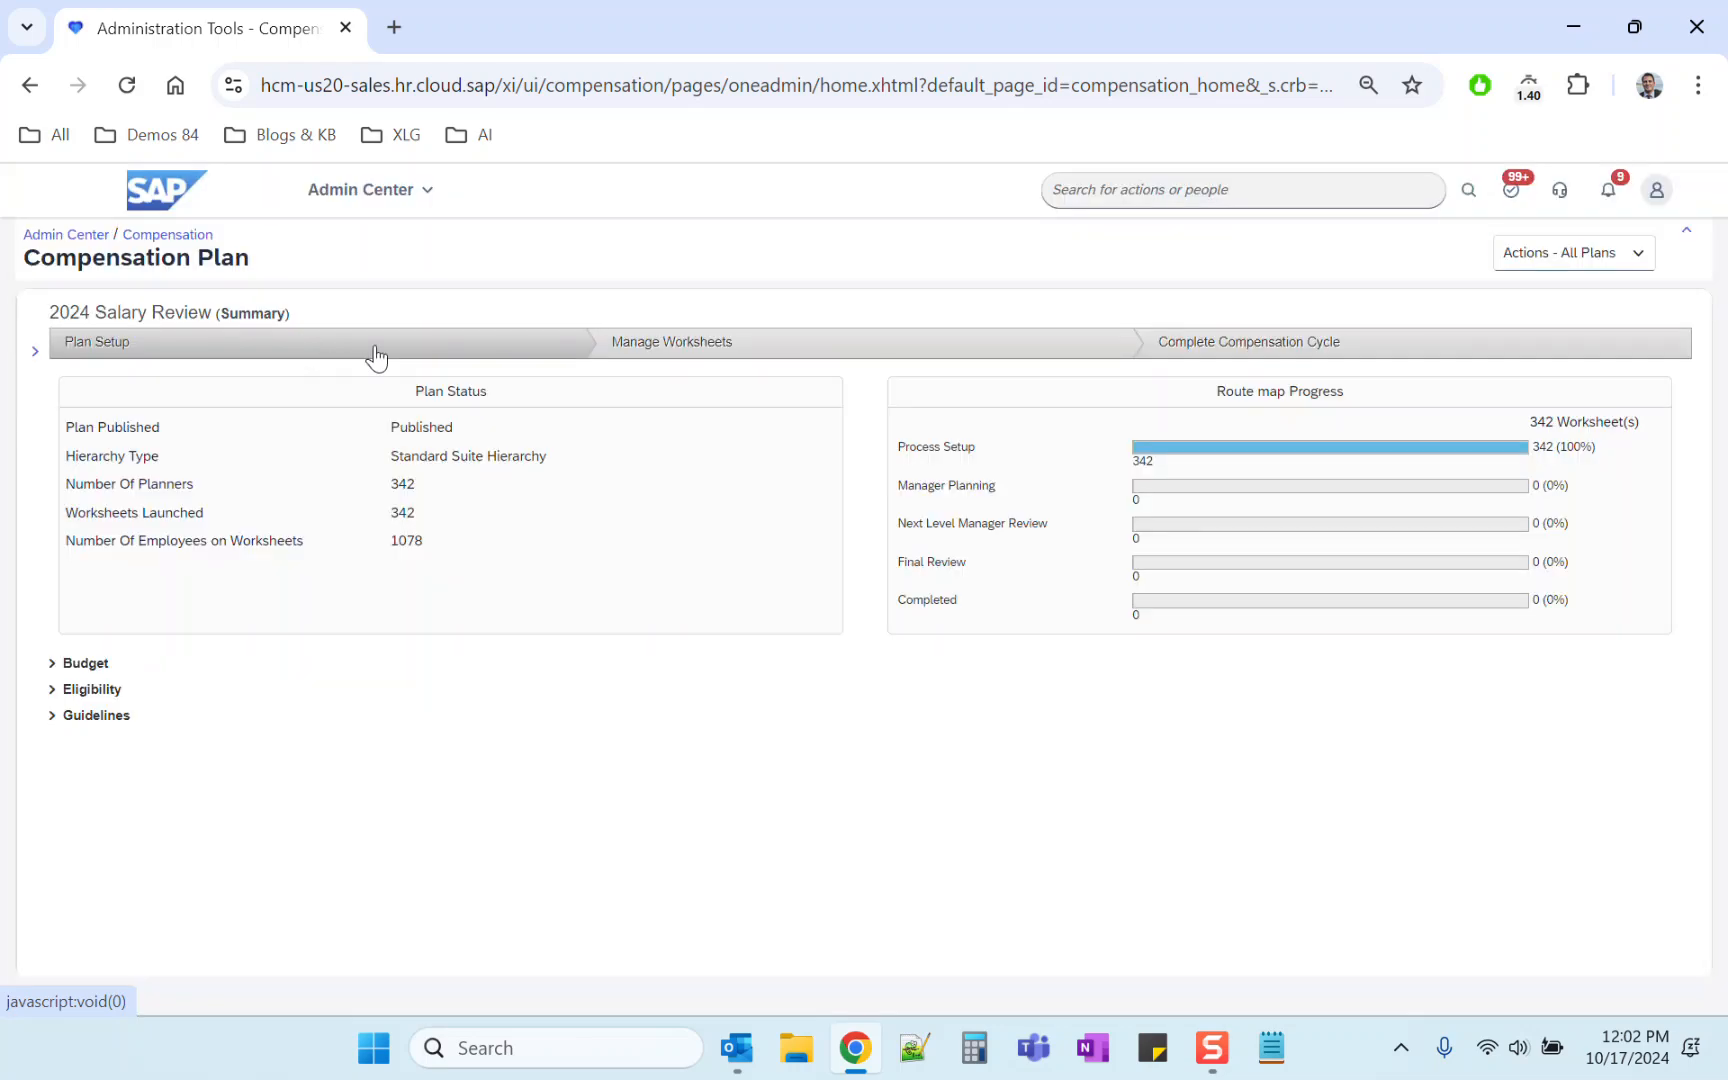
pyautogui.click(375, 355)
pyautogui.click(320, 377)
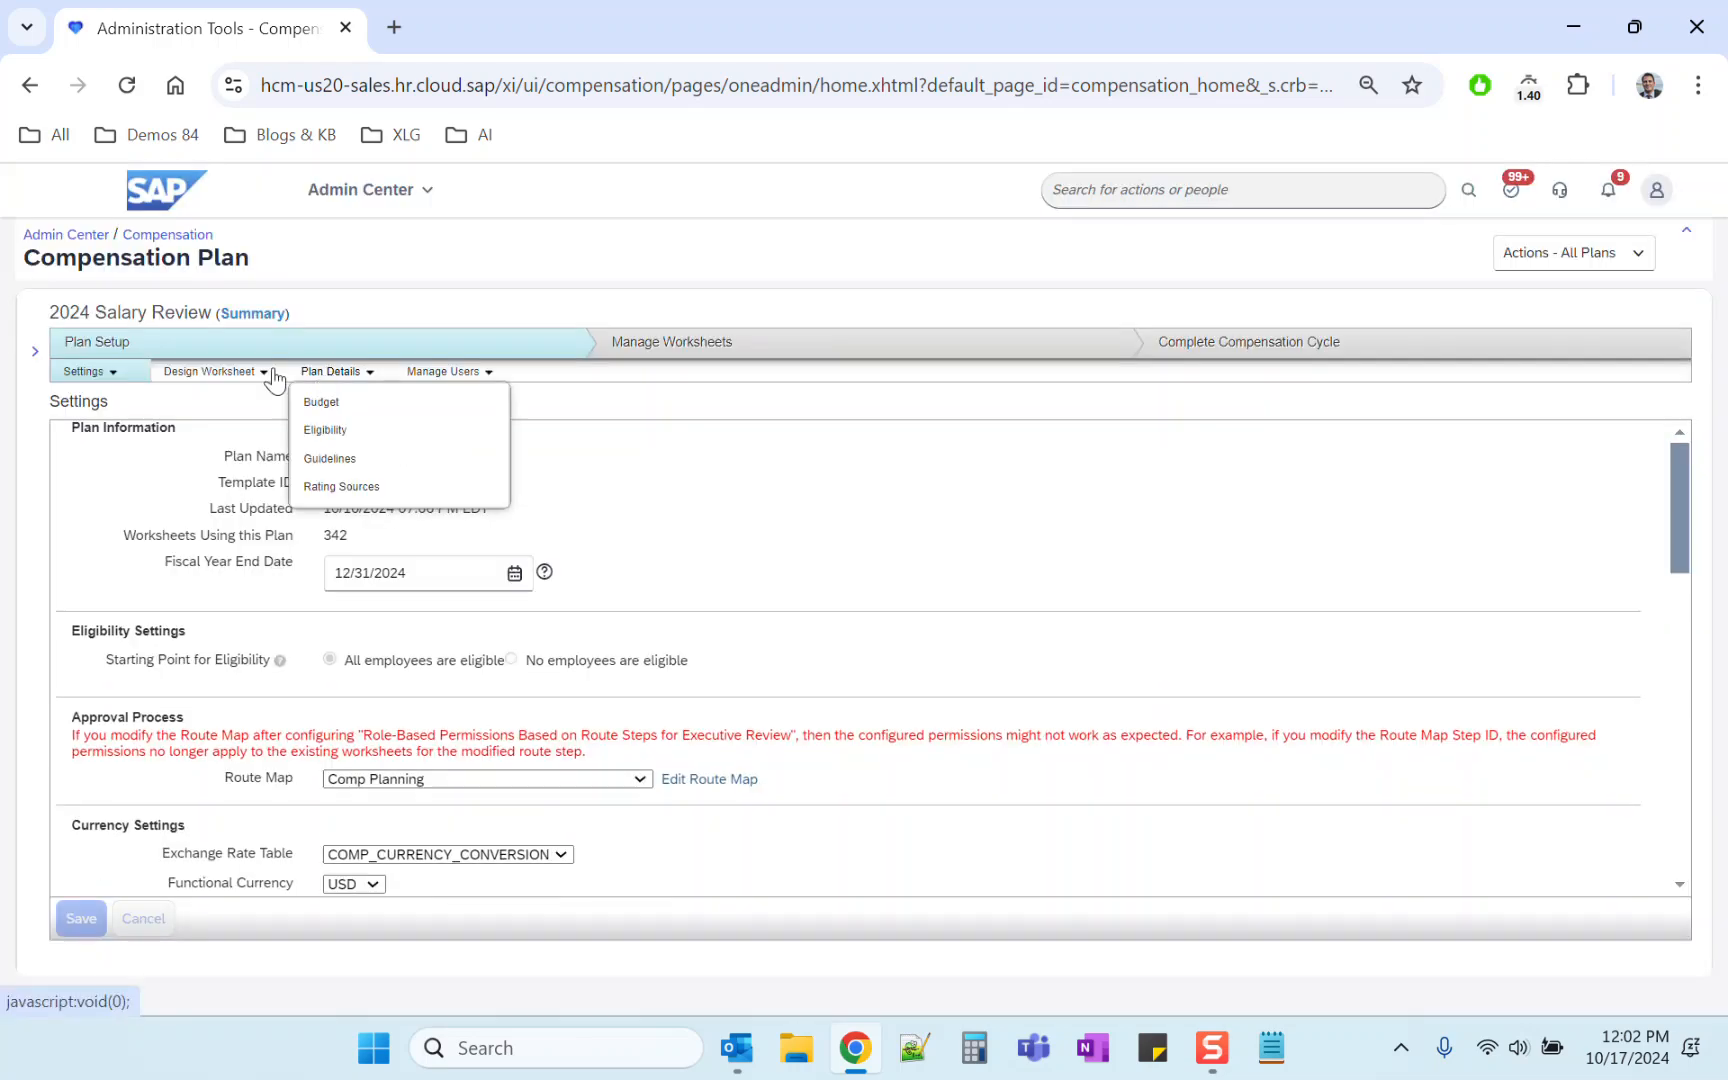
pyautogui.click(200, 374)
pyautogui.click(234, 546)
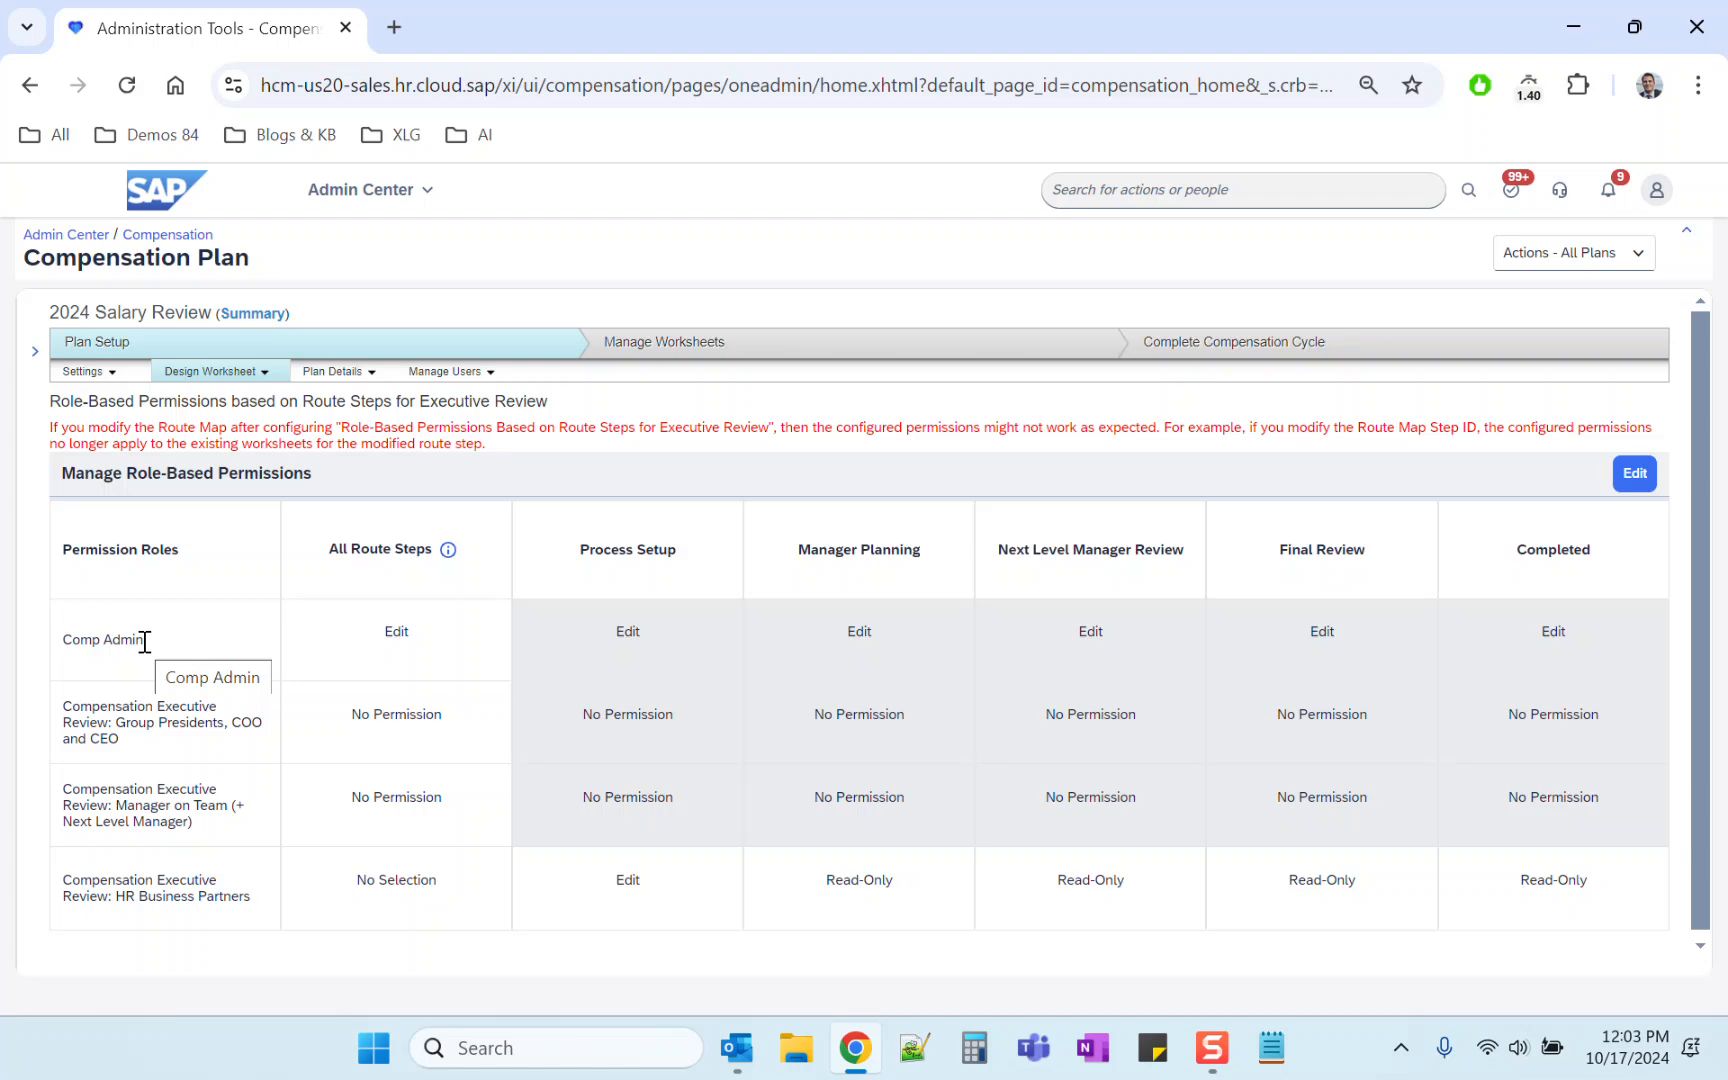
# Step: Examine the permission roles and the route-map warning on the role-based permissions page
pyautogui.moveTo(145, 641); pyautogui.dragTo(61, 639)
pyautogui.click(308, 608)
pyautogui.moveTo(147, 648); pyautogui.dragTo(62, 645)
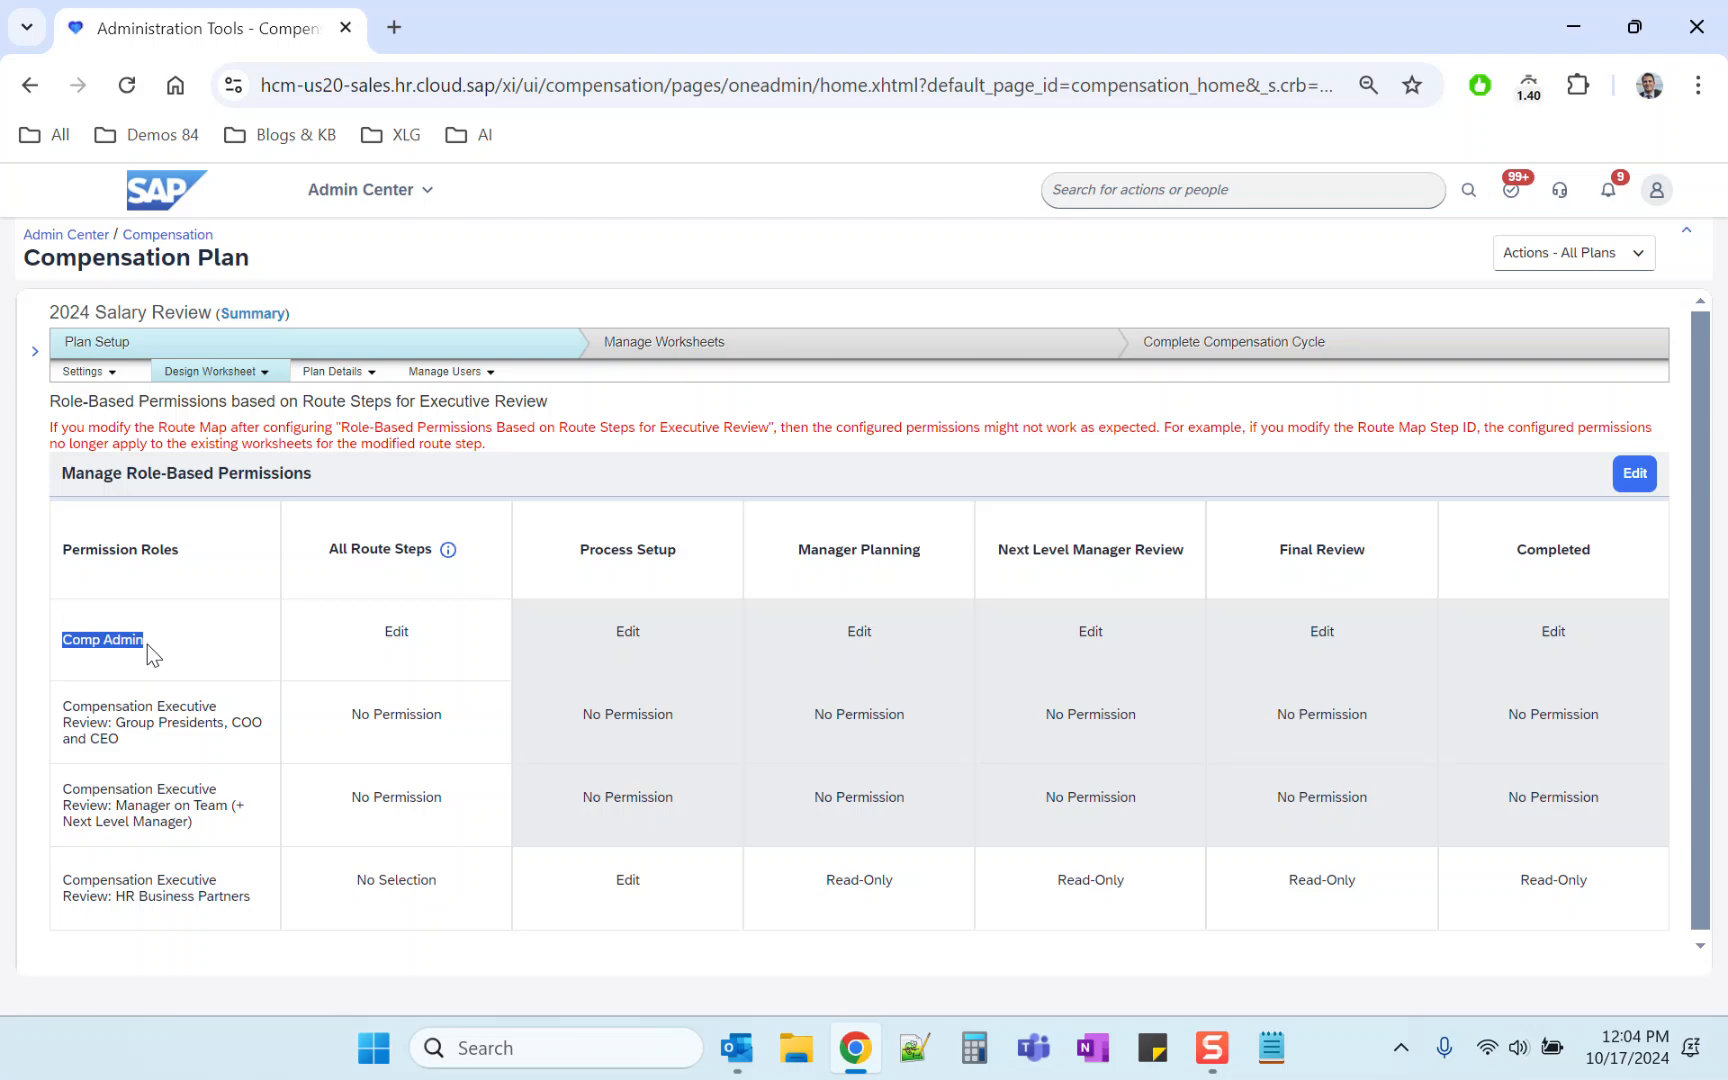
pyautogui.moveTo(64, 705); pyautogui.dragTo(172, 752)
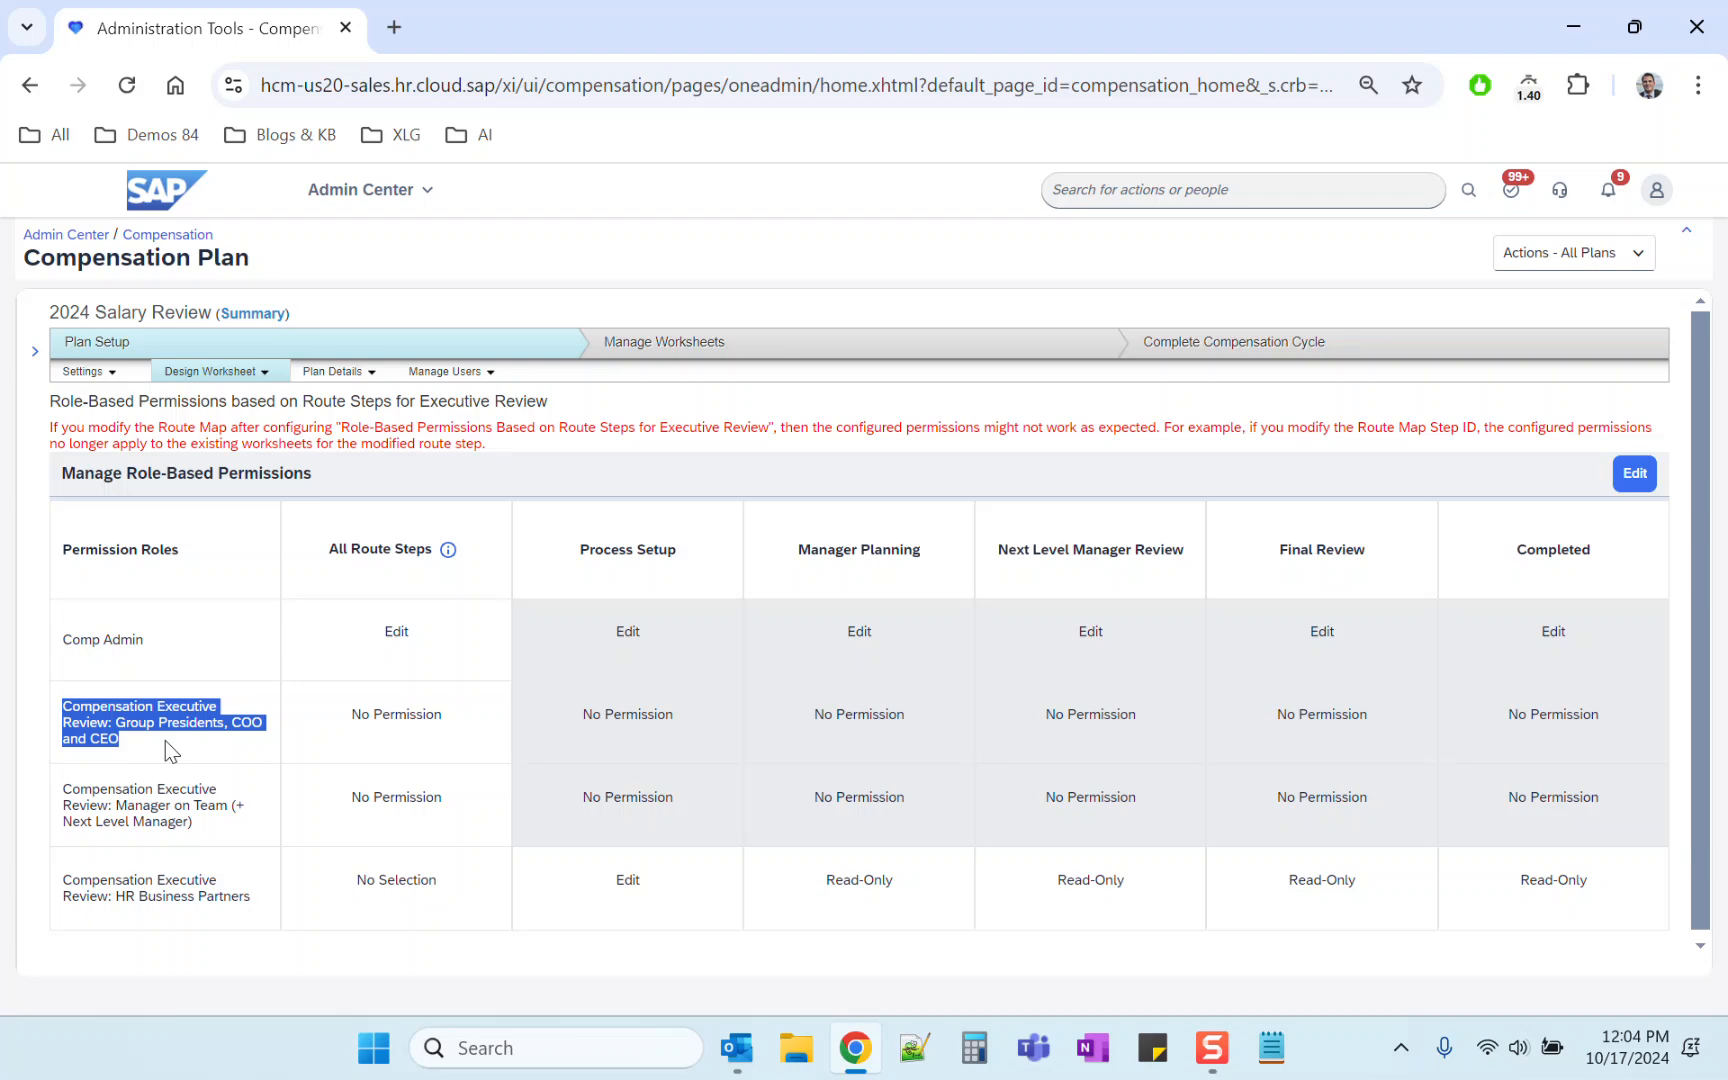
pyautogui.click(166, 741)
pyautogui.moveTo(126, 740); pyautogui.dragTo(54, 714)
pyautogui.moveTo(339, 427); pyautogui.dragTo(770, 427)
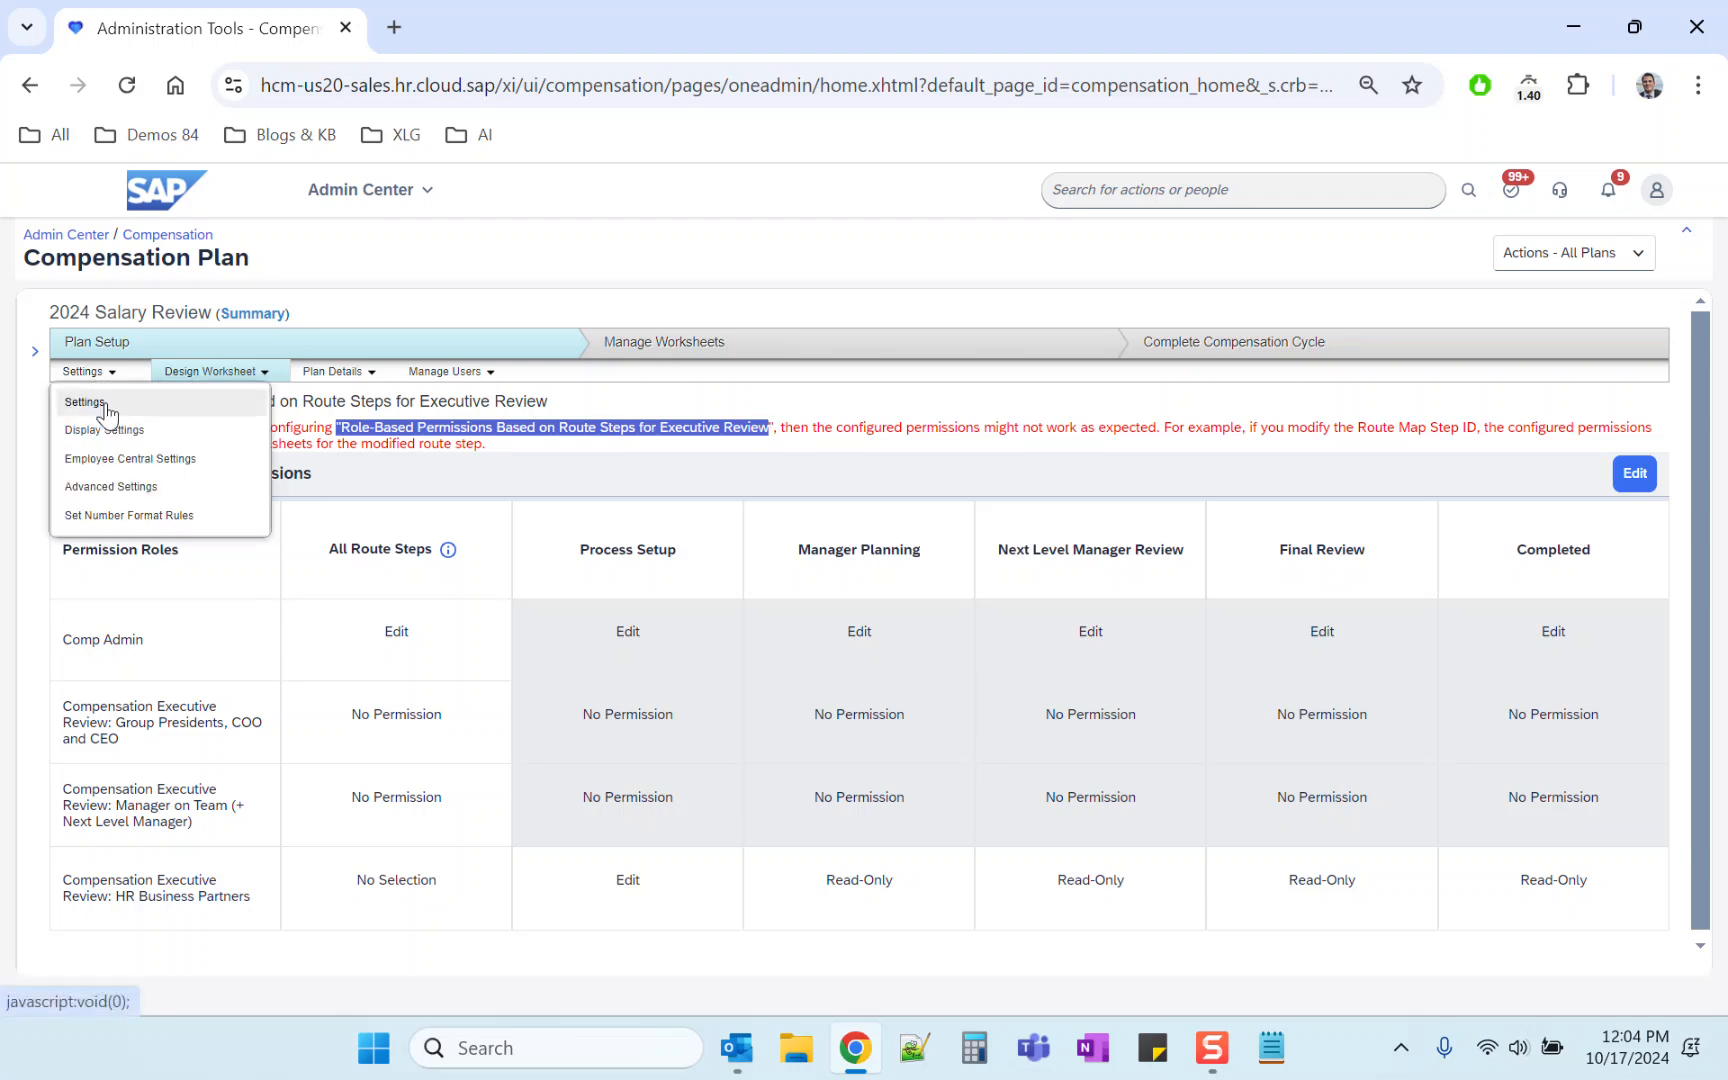
# Step: Review the plan's Comp Planning route map steps, then return to the role-based permissions page
pyautogui.click(105, 402)
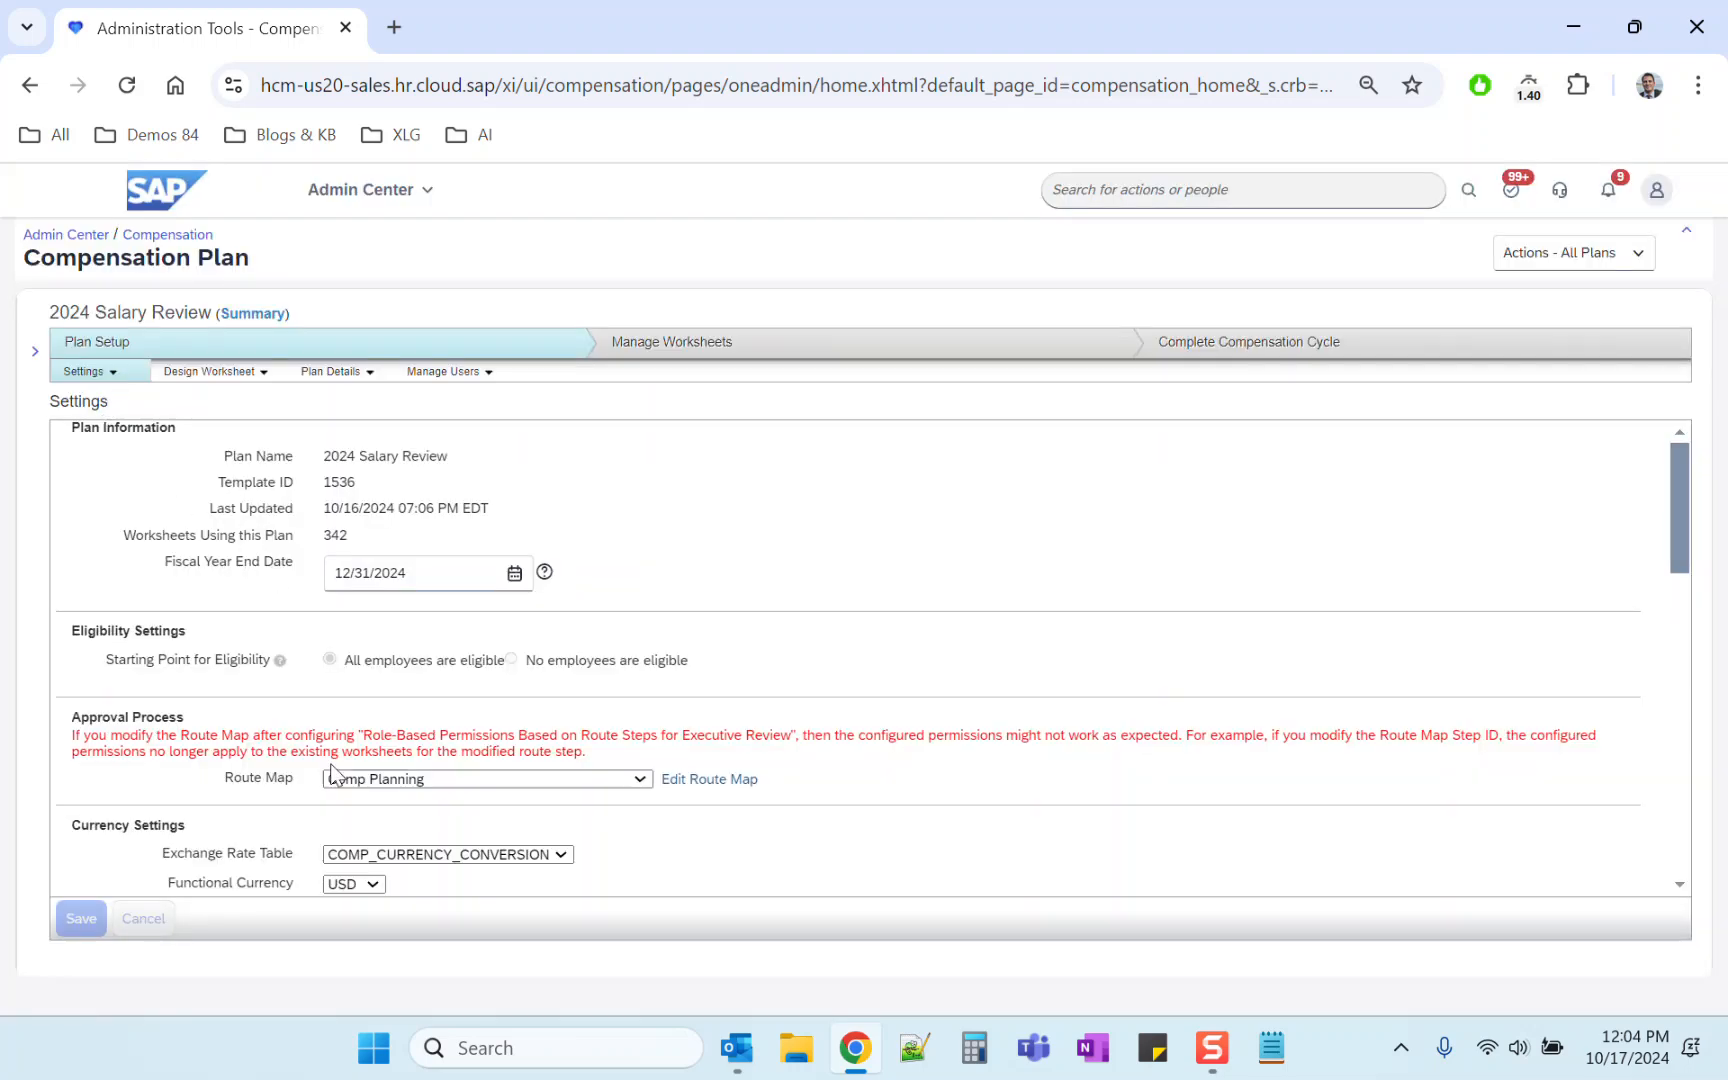
pyautogui.moveTo(223, 778); pyautogui.dragTo(292, 780)
pyautogui.click(692, 788)
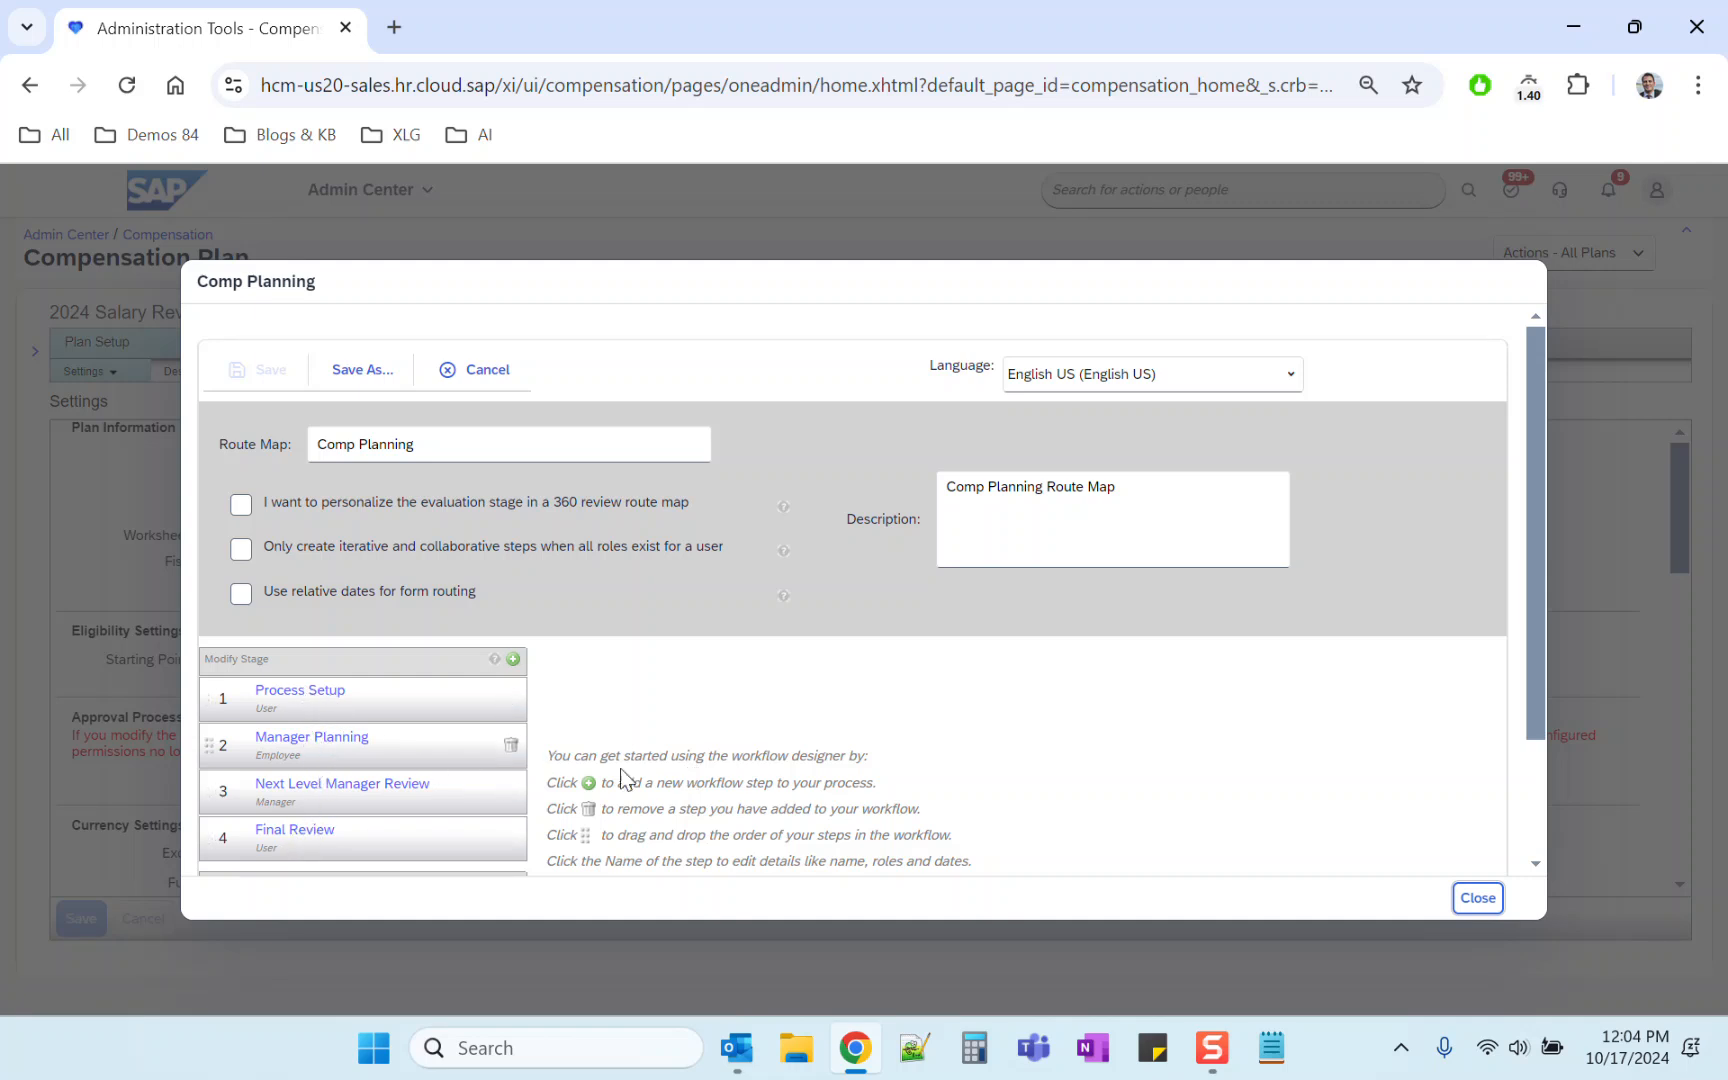
pyautogui.click(1478, 897)
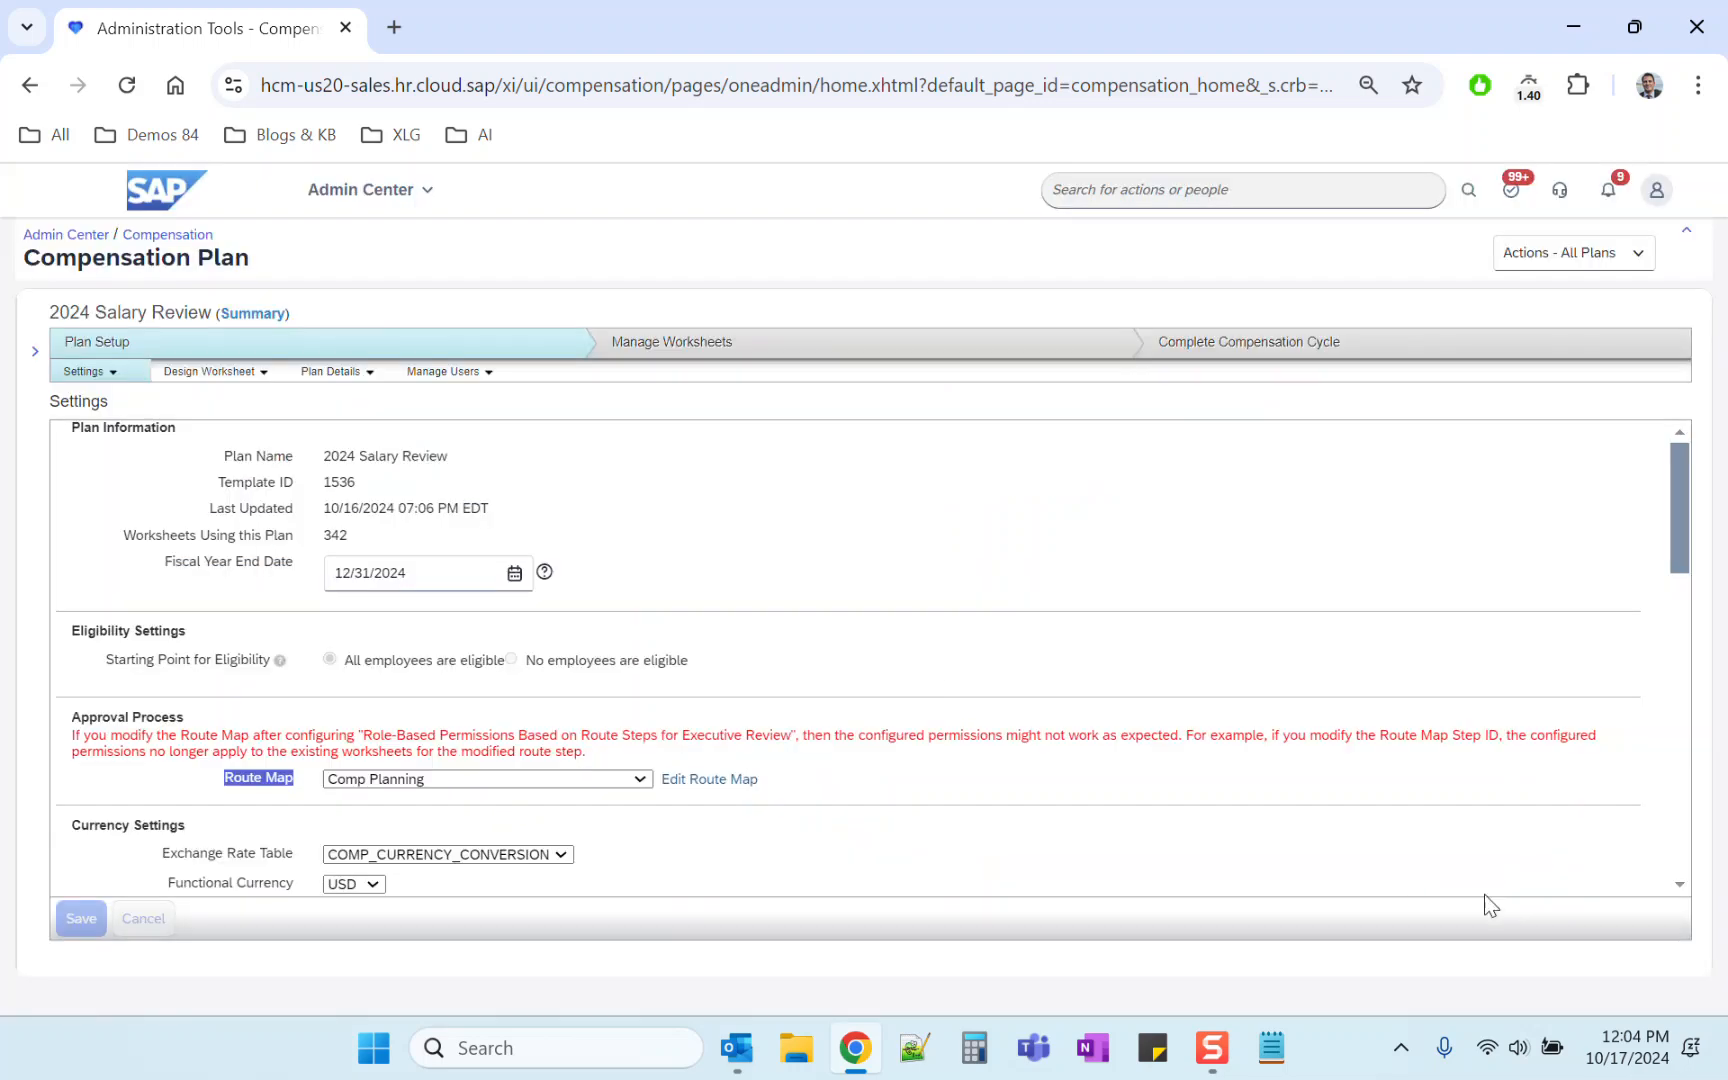
pyautogui.click(232, 378)
pyautogui.click(504, 540)
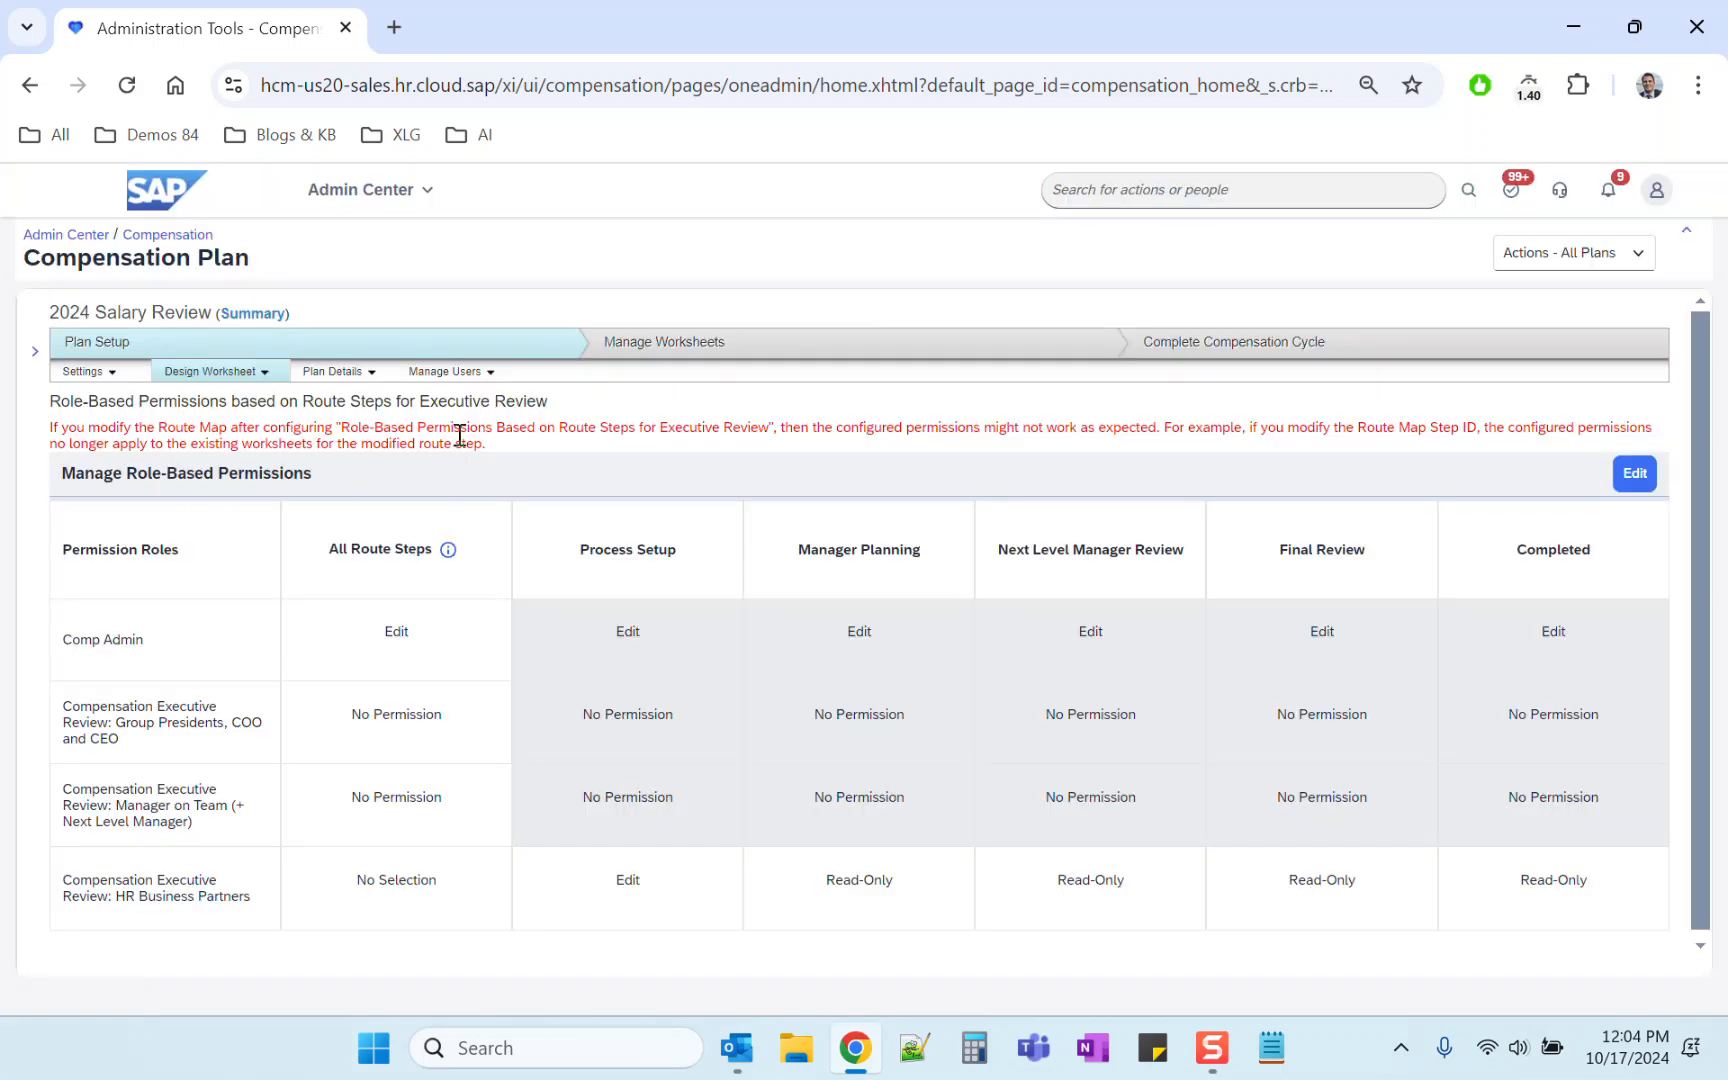
# Step: Read through the route-map warning text, the executive review role names and the route step columns
pyautogui.moveTo(460, 427); pyautogui.dragTo(541, 445)
pyautogui.click(547, 451)
pyautogui.moveTo(487, 445); pyautogui.dragTo(50, 428)
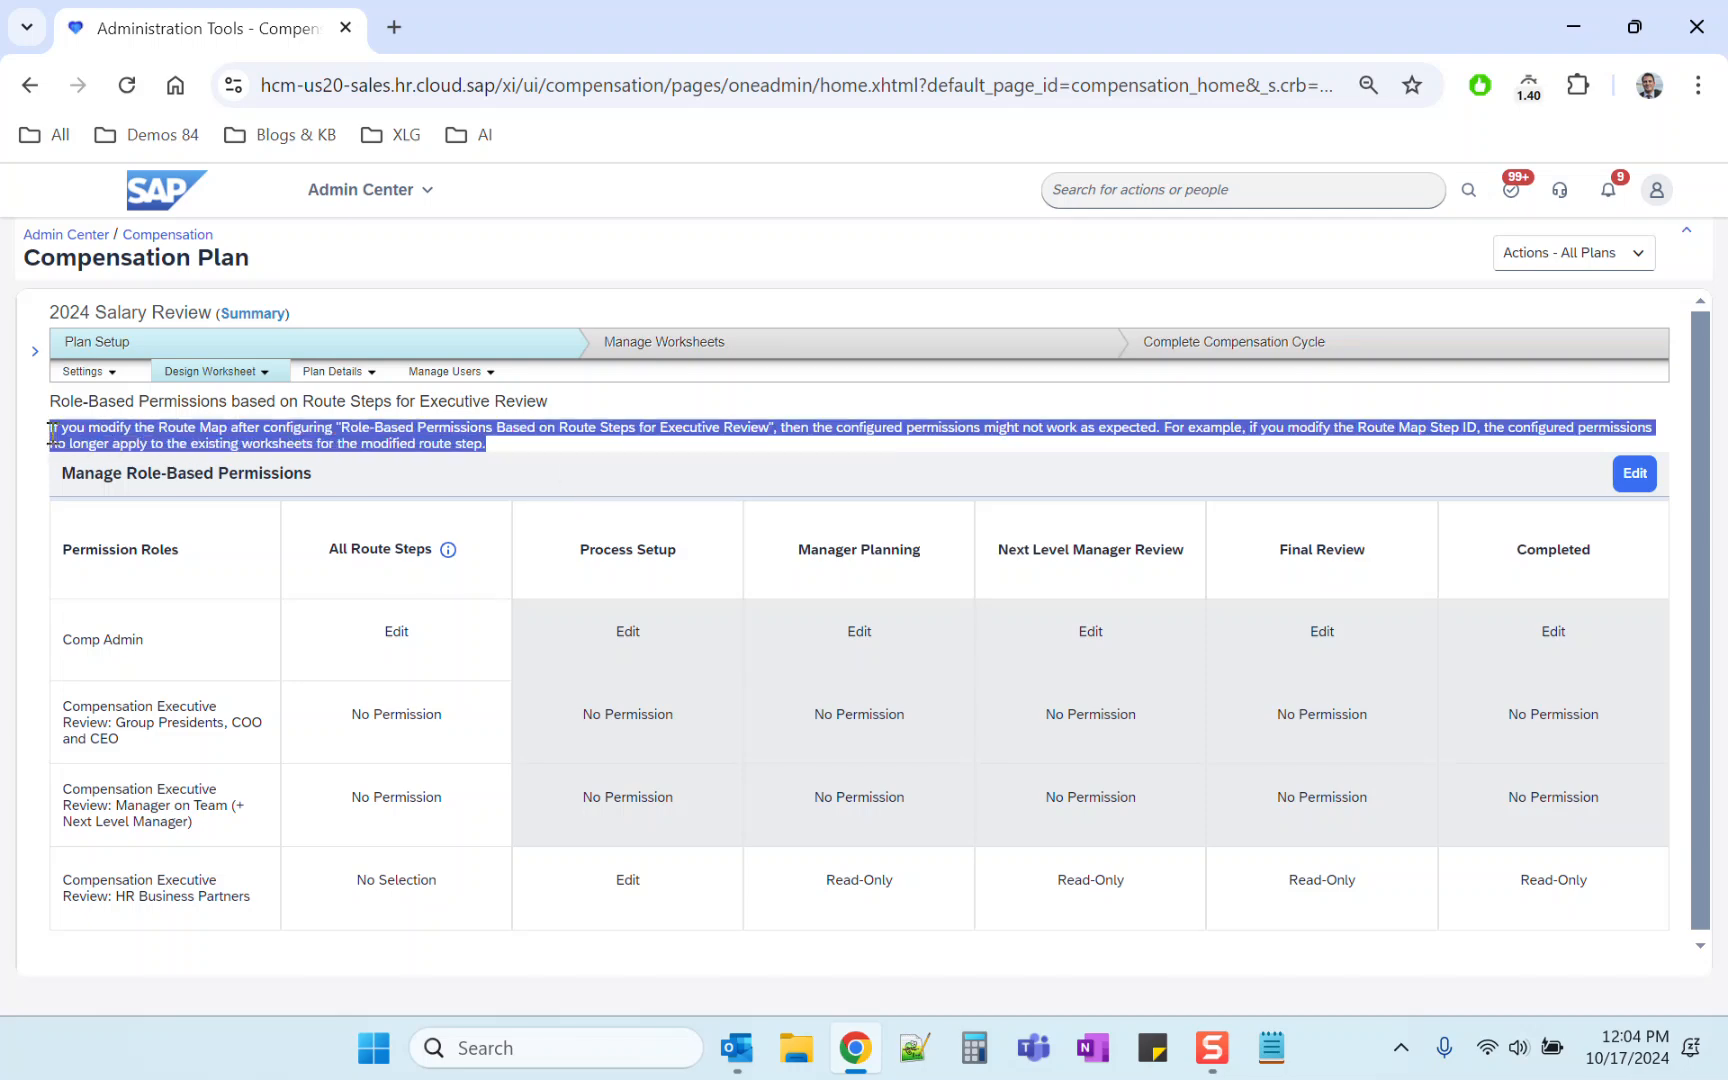
pyautogui.click(455, 432)
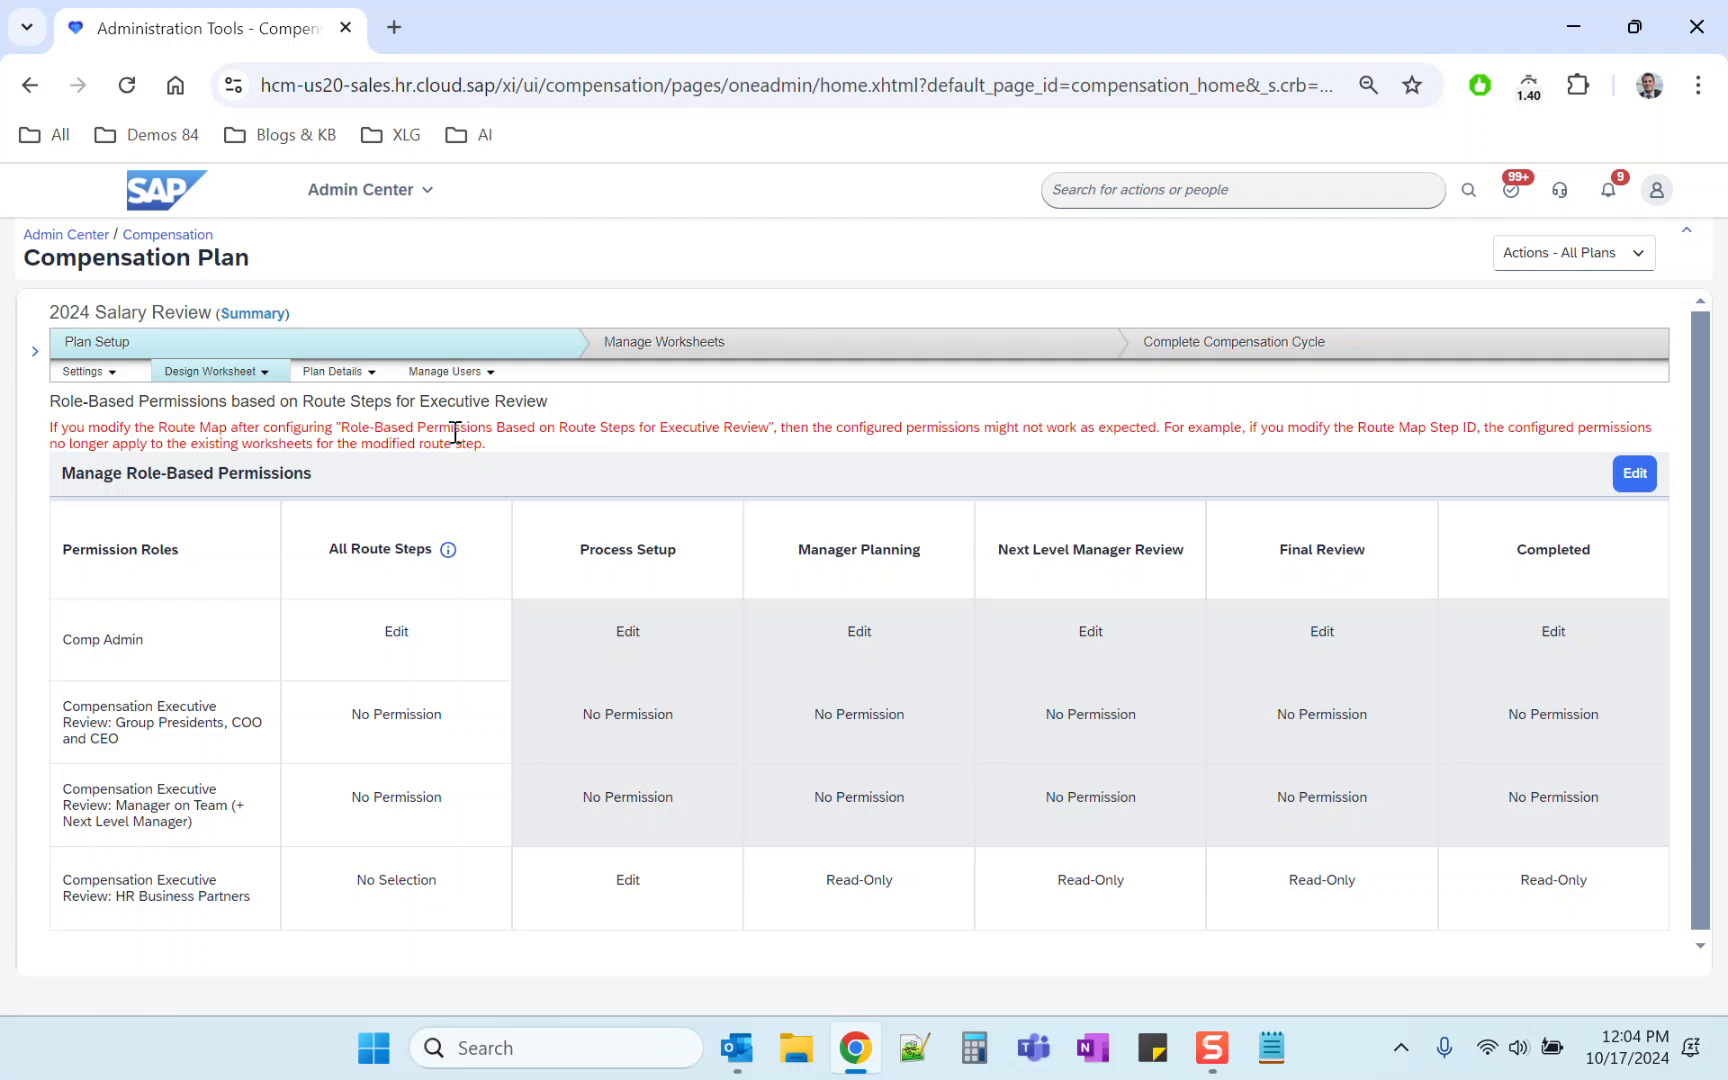
pyautogui.tripleClick(455, 432)
pyautogui.tripleClick(460, 443)
pyautogui.click(460, 443)
pyautogui.tripleClick(455, 430)
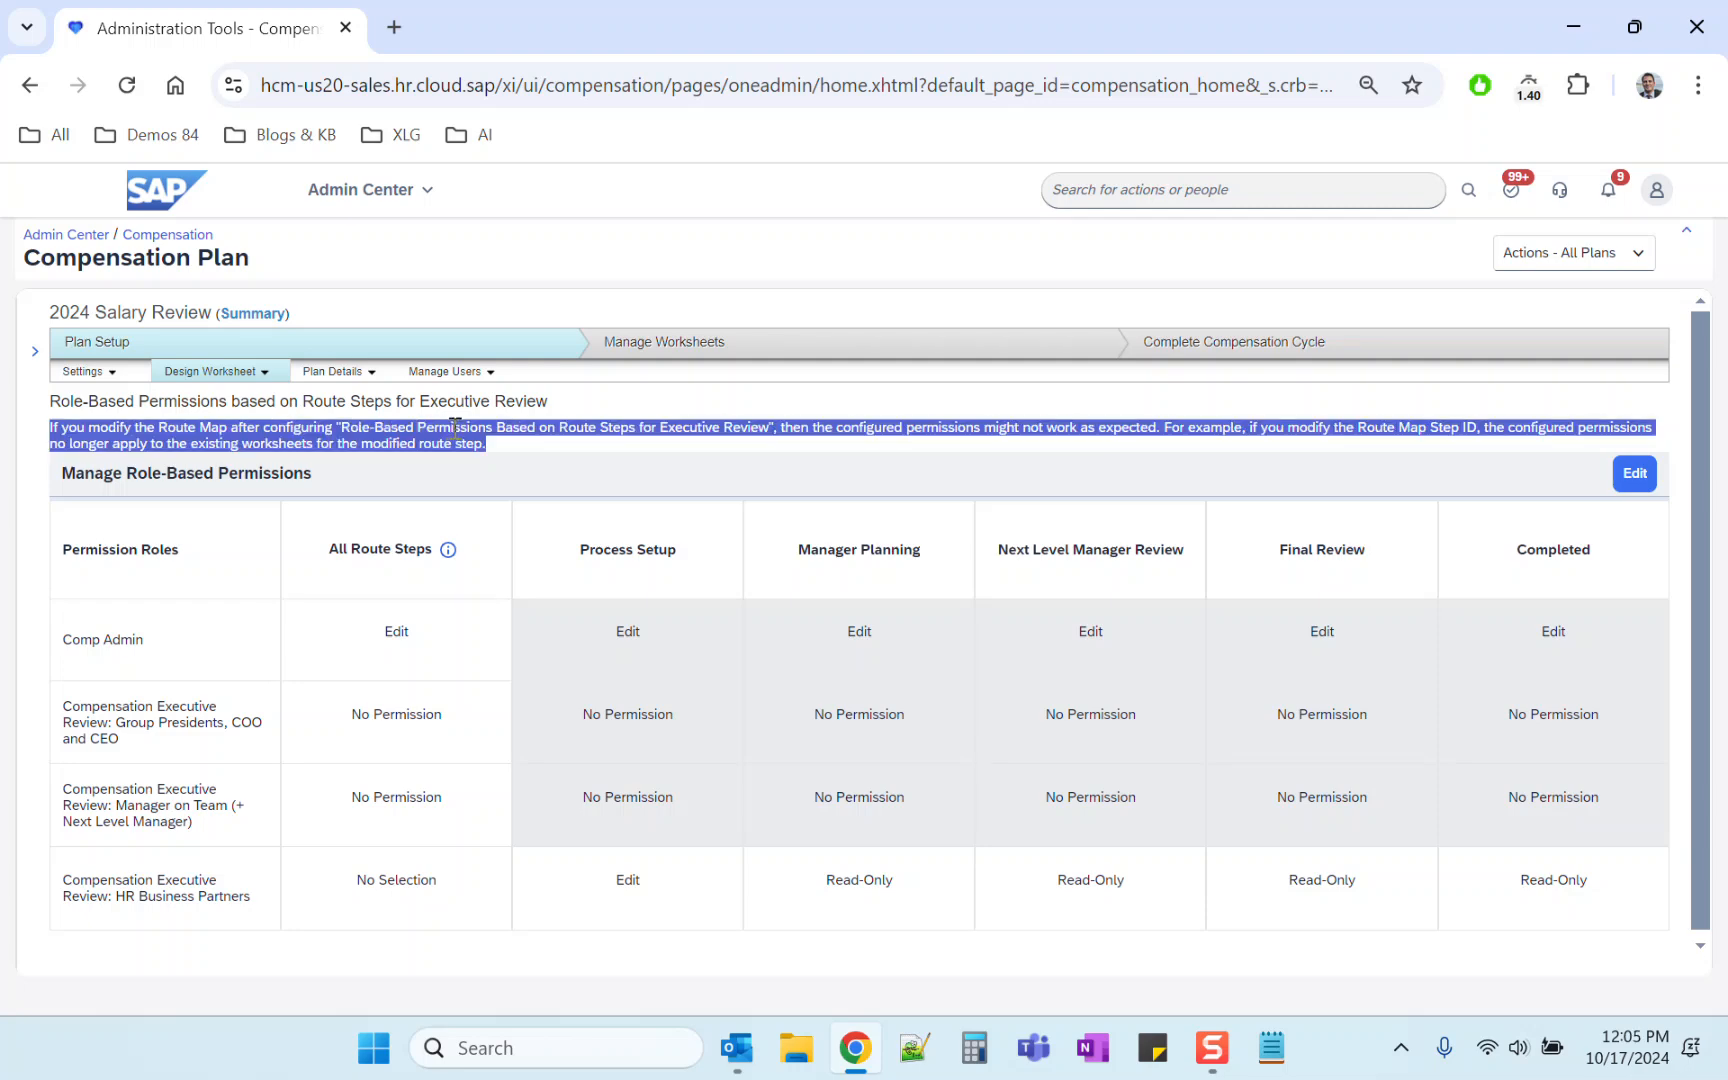
pyautogui.click(489, 450)
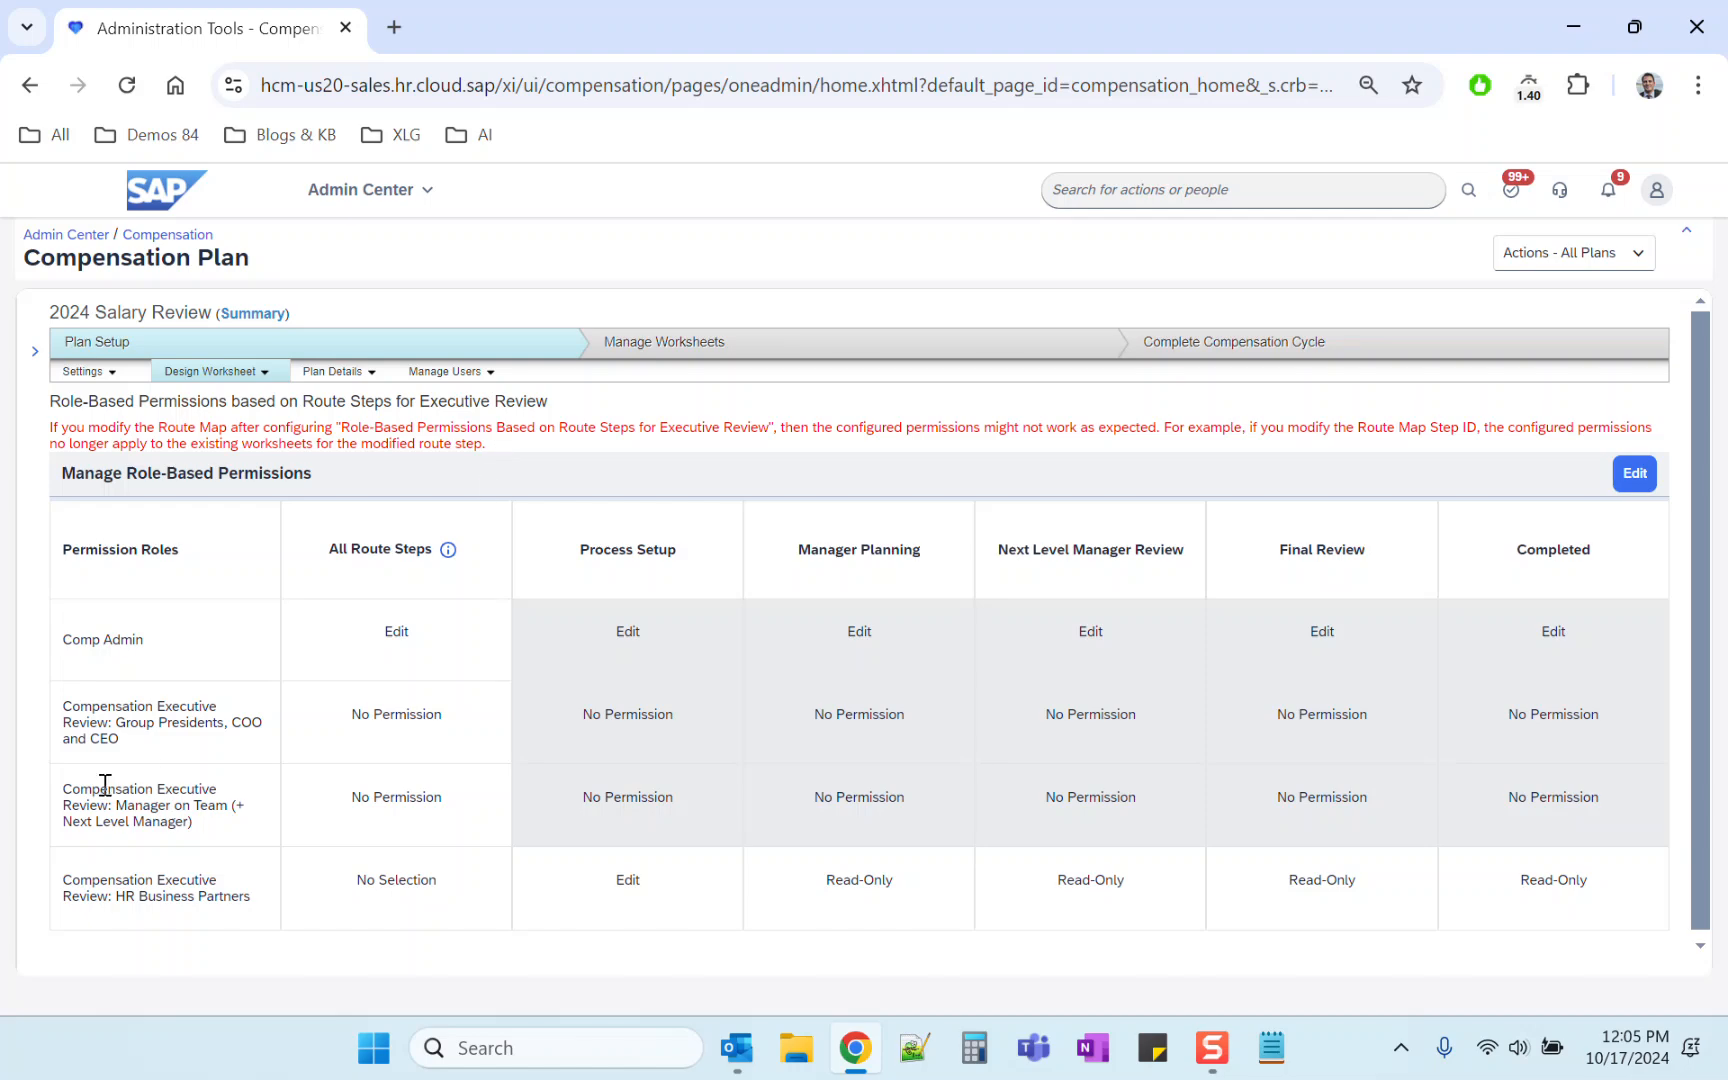
pyautogui.moveTo(64, 706); pyautogui.dragTo(130, 740)
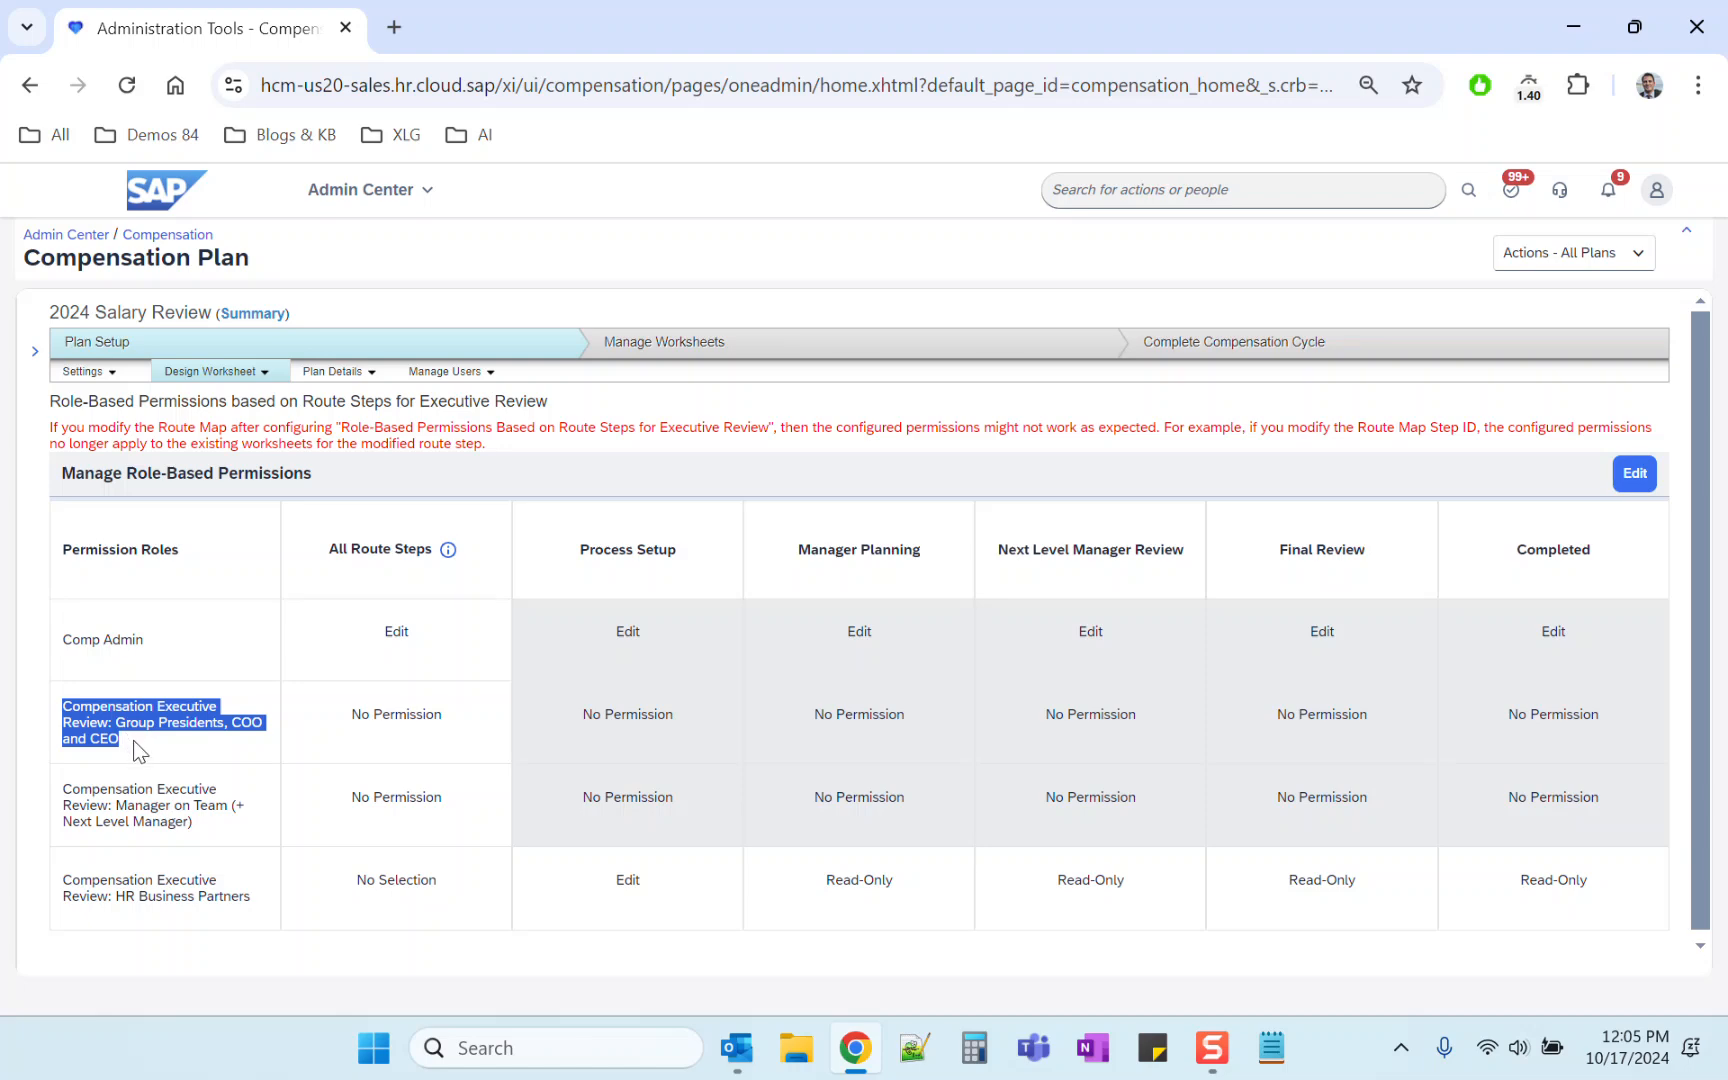
pyautogui.moveTo(59, 788); pyautogui.dragTo(211, 828)
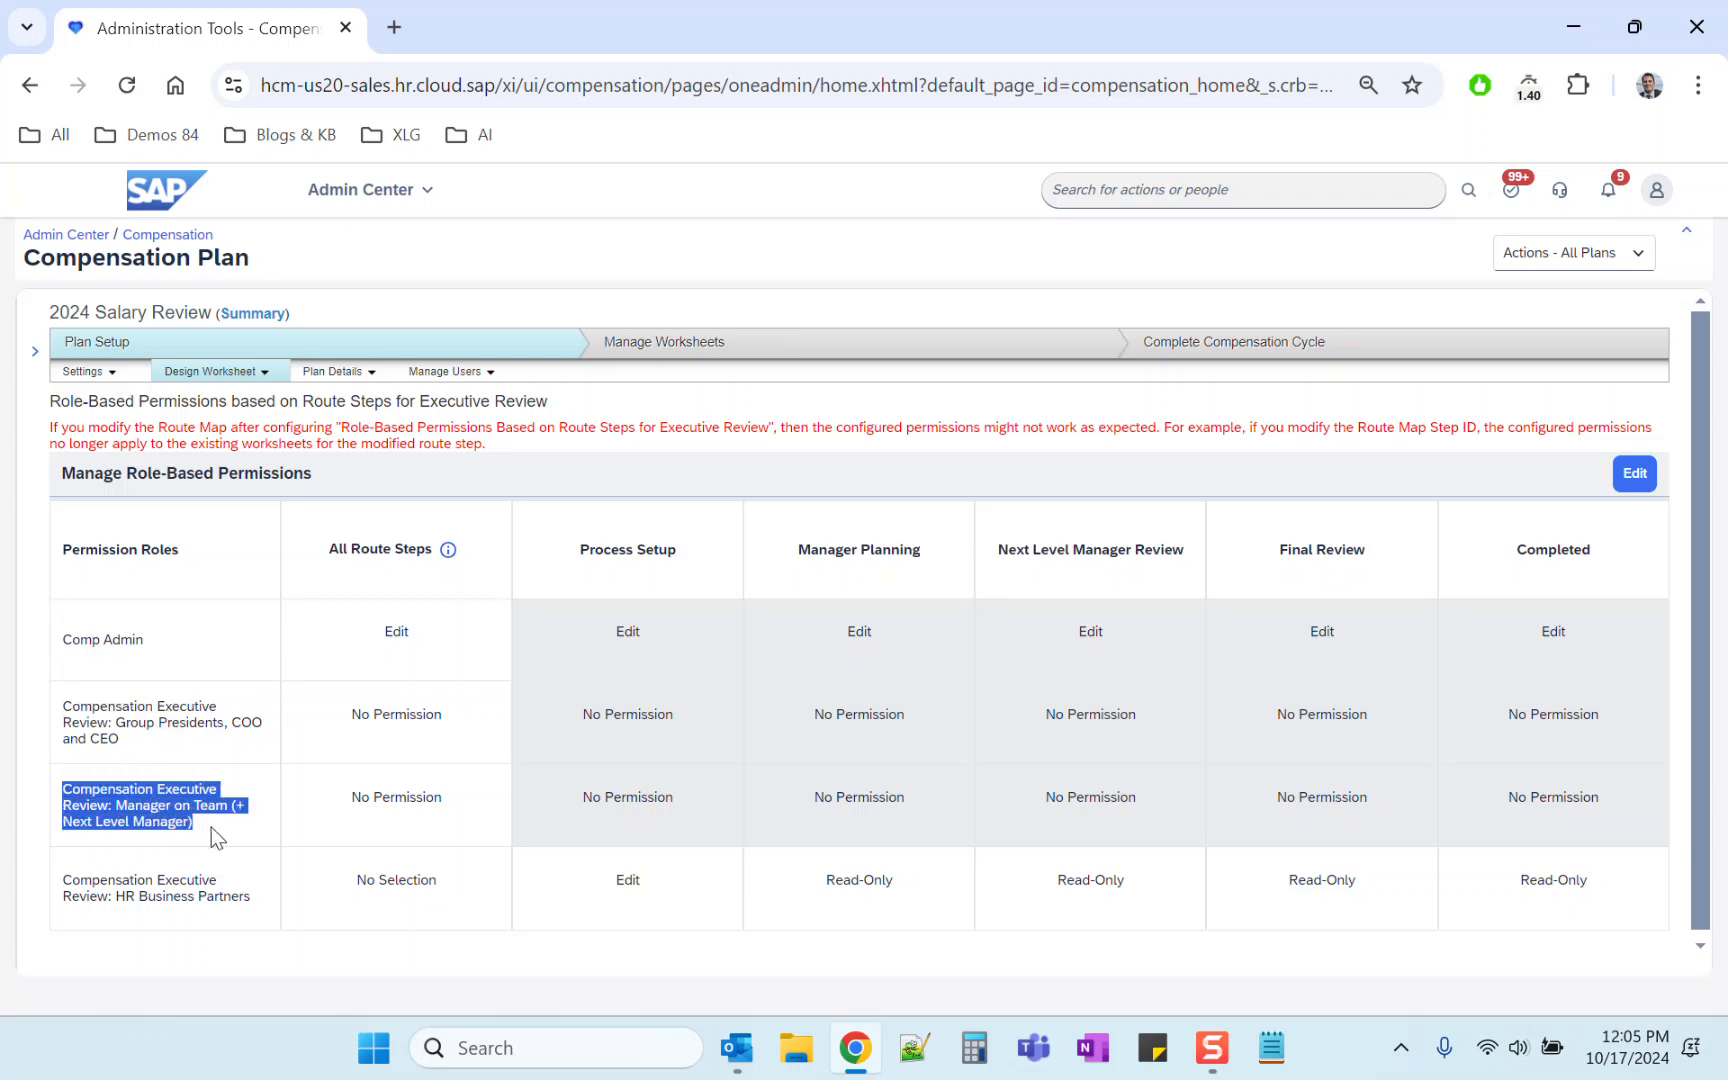
pyautogui.moveTo(63, 881); pyautogui.dragTo(255, 896)
pyautogui.click(255, 896)
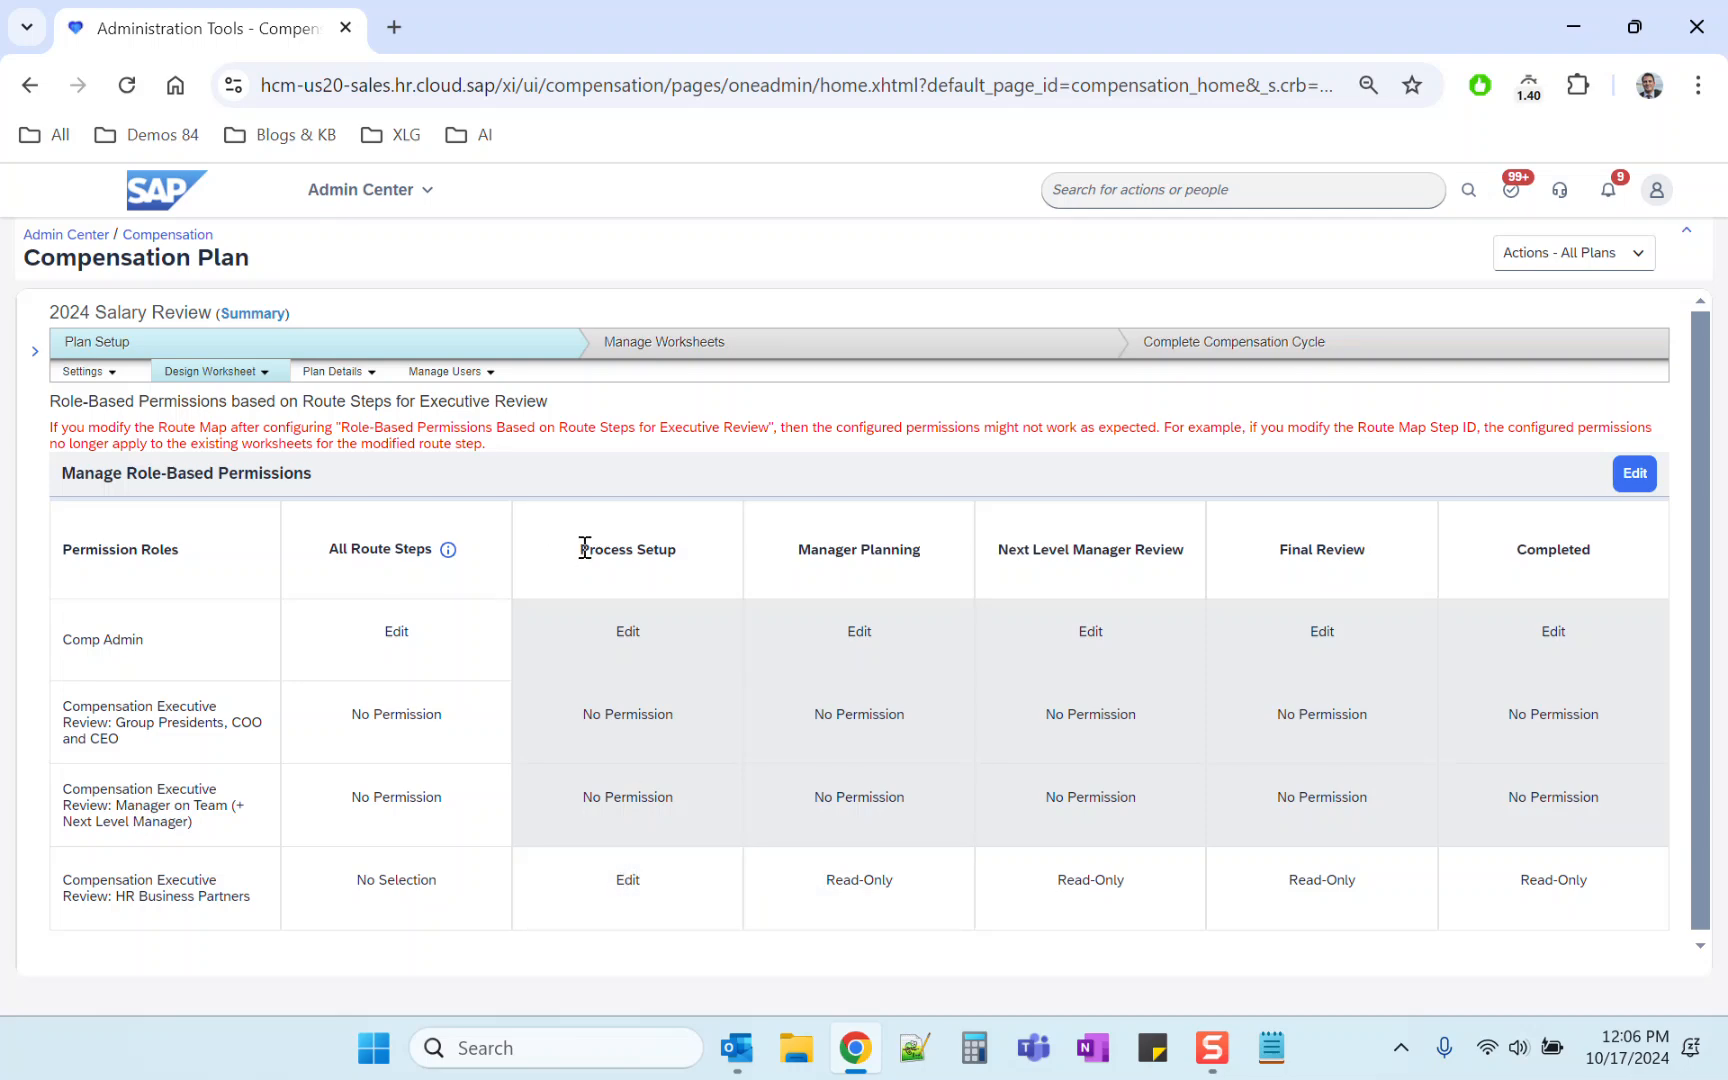
pyautogui.moveTo(584, 548); pyautogui.dragTo(676, 545)
# Step: Enter edit mode and set the HR Business Partners role's Process Setup permission to Read-Only
pyautogui.click(1634, 476)
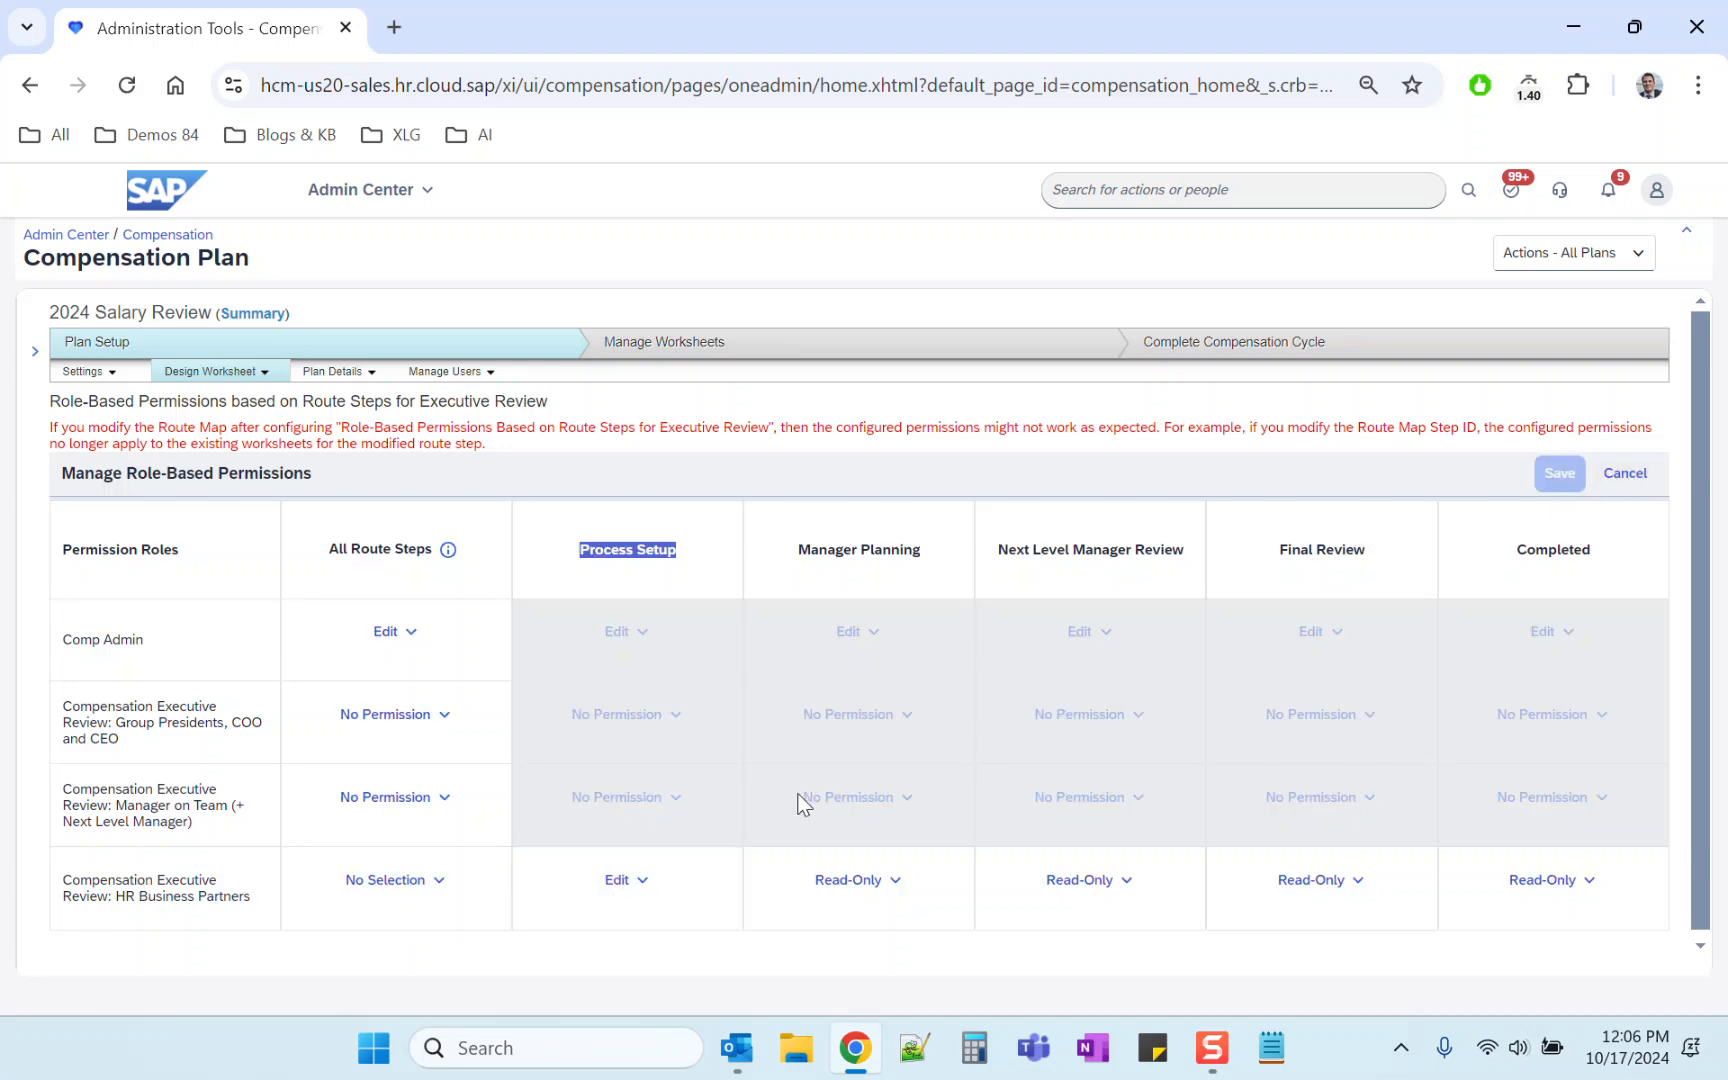
pyautogui.click(633, 886)
pyautogui.click(625, 796)
pyautogui.click(1556, 478)
pyautogui.click(980, 644)
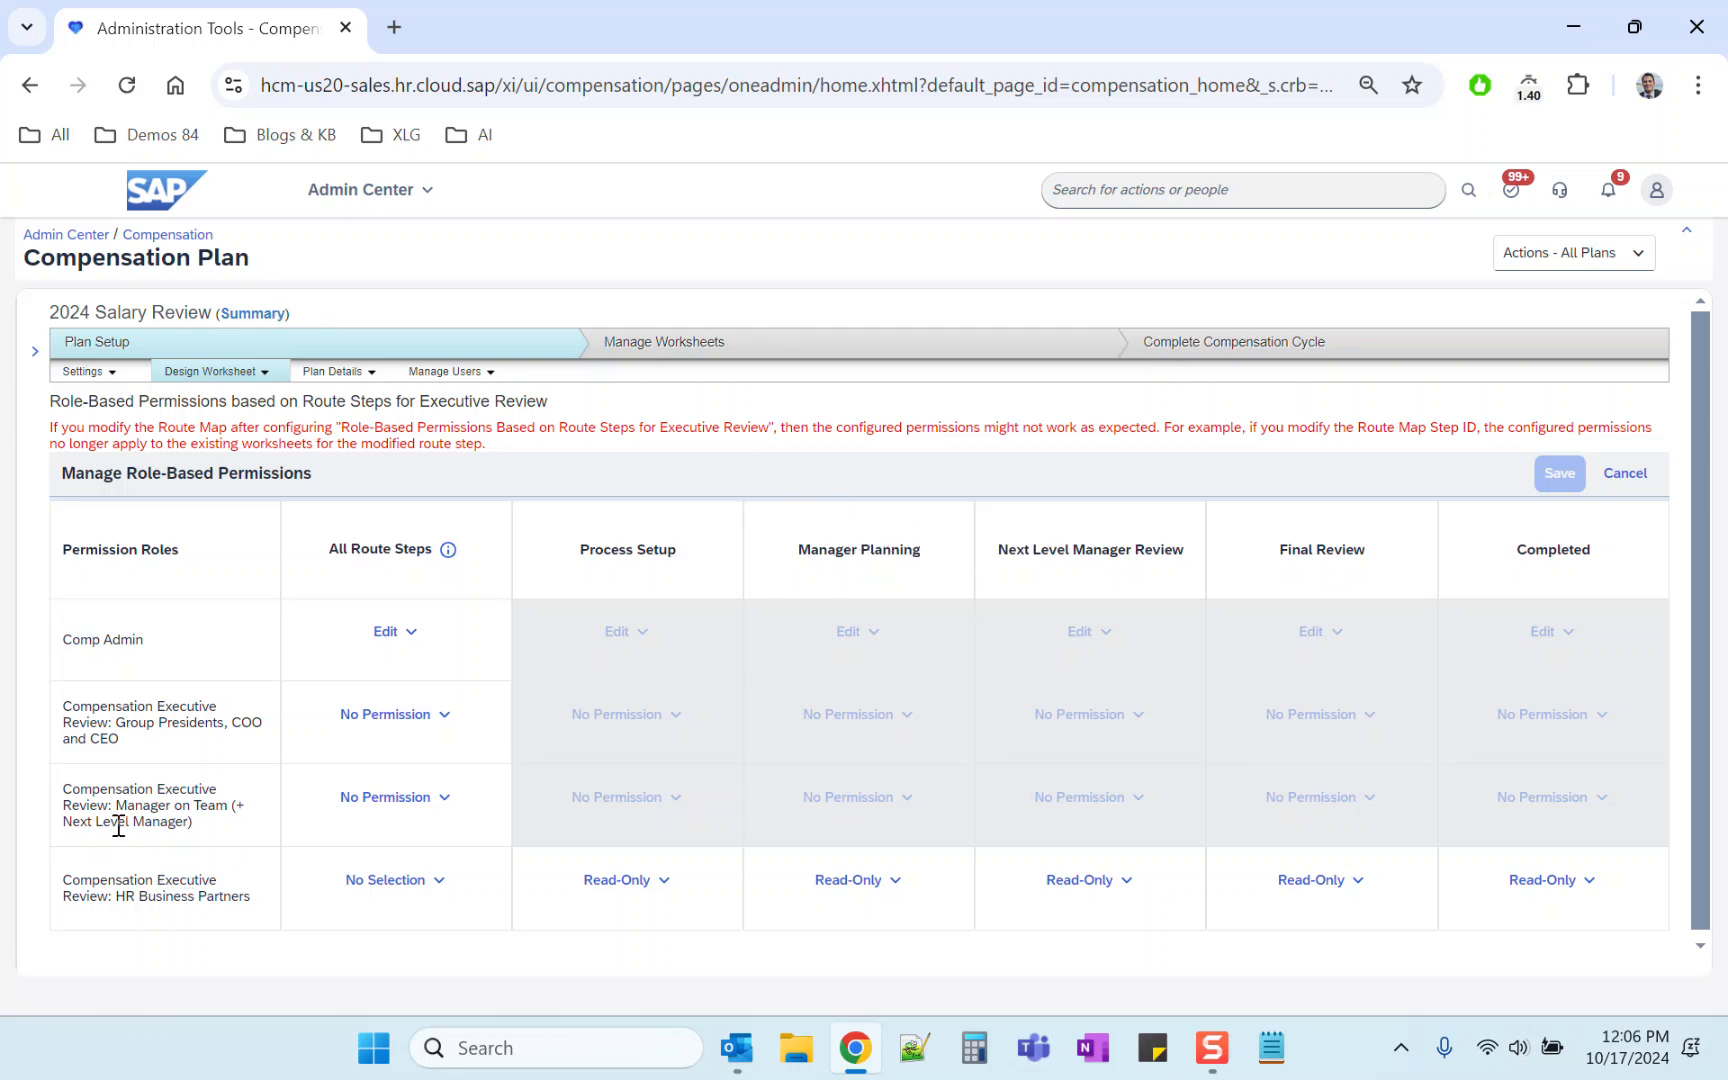
# Step: Change the Manager on Team role's All Route Steps permission to No Selection and confirm the update
pyautogui.moveTo(798, 549); pyautogui.dragTo(934, 550)
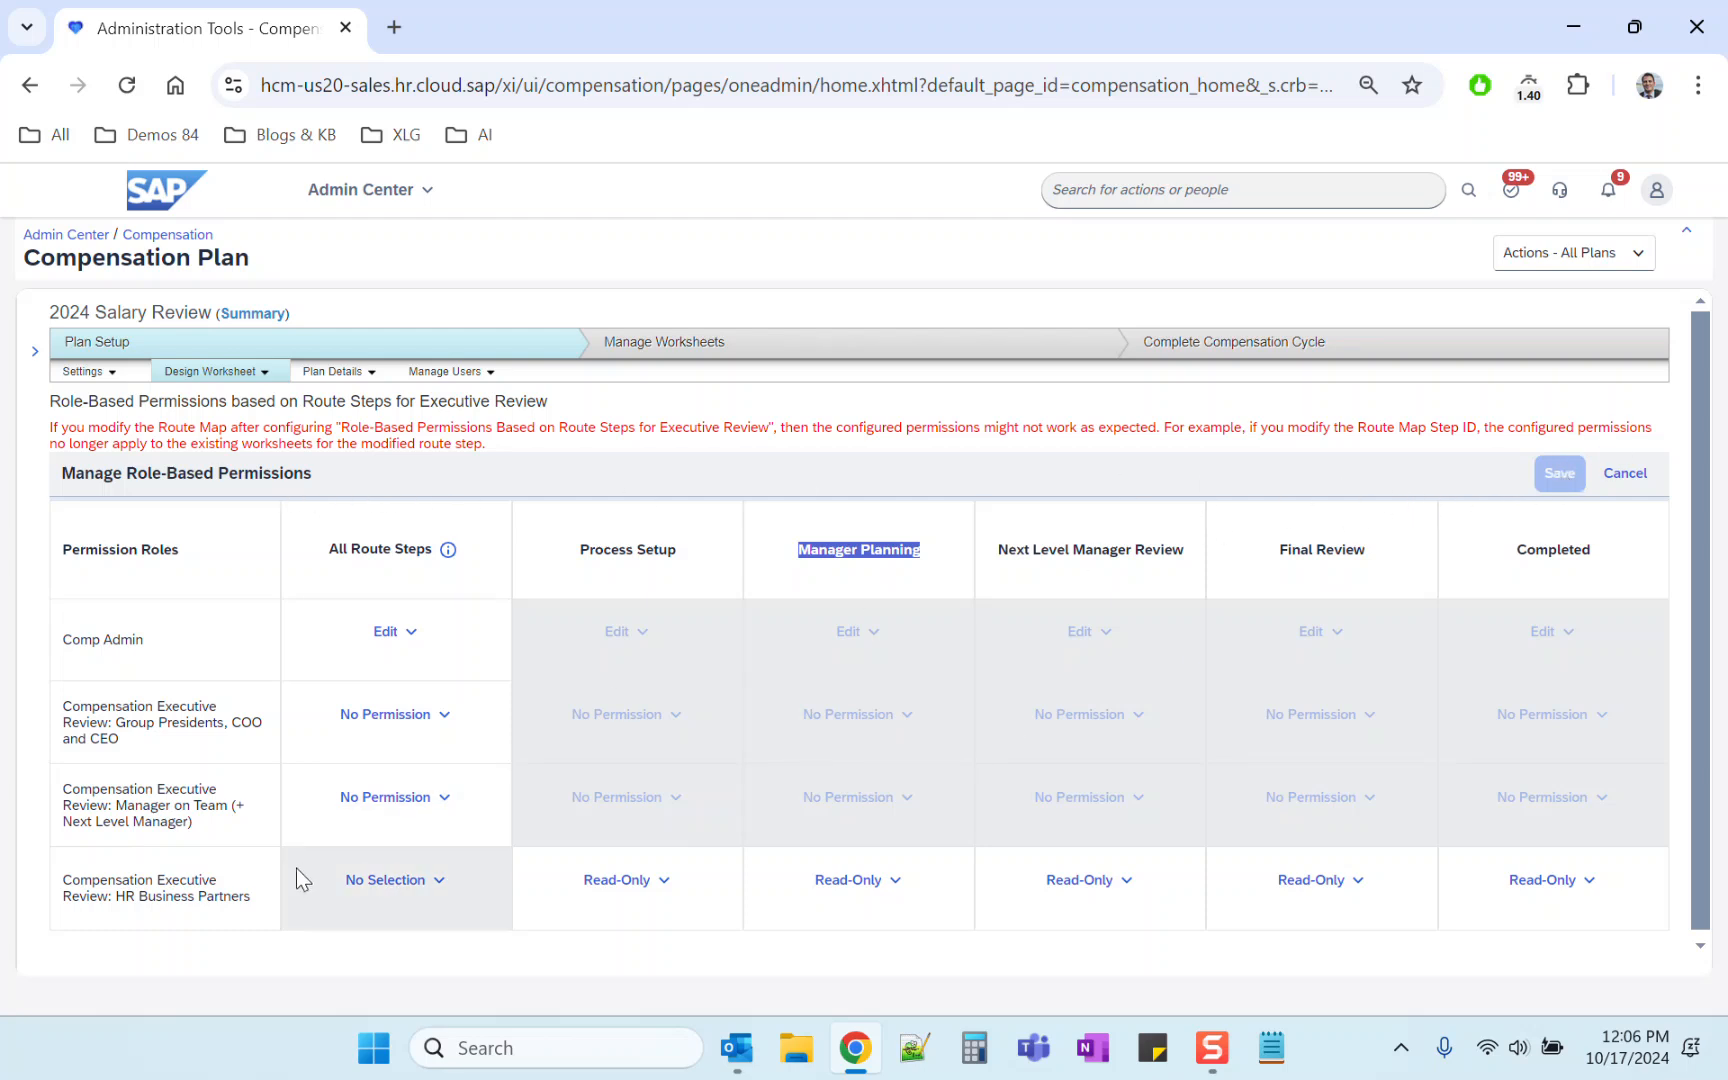
pyautogui.click(432, 800)
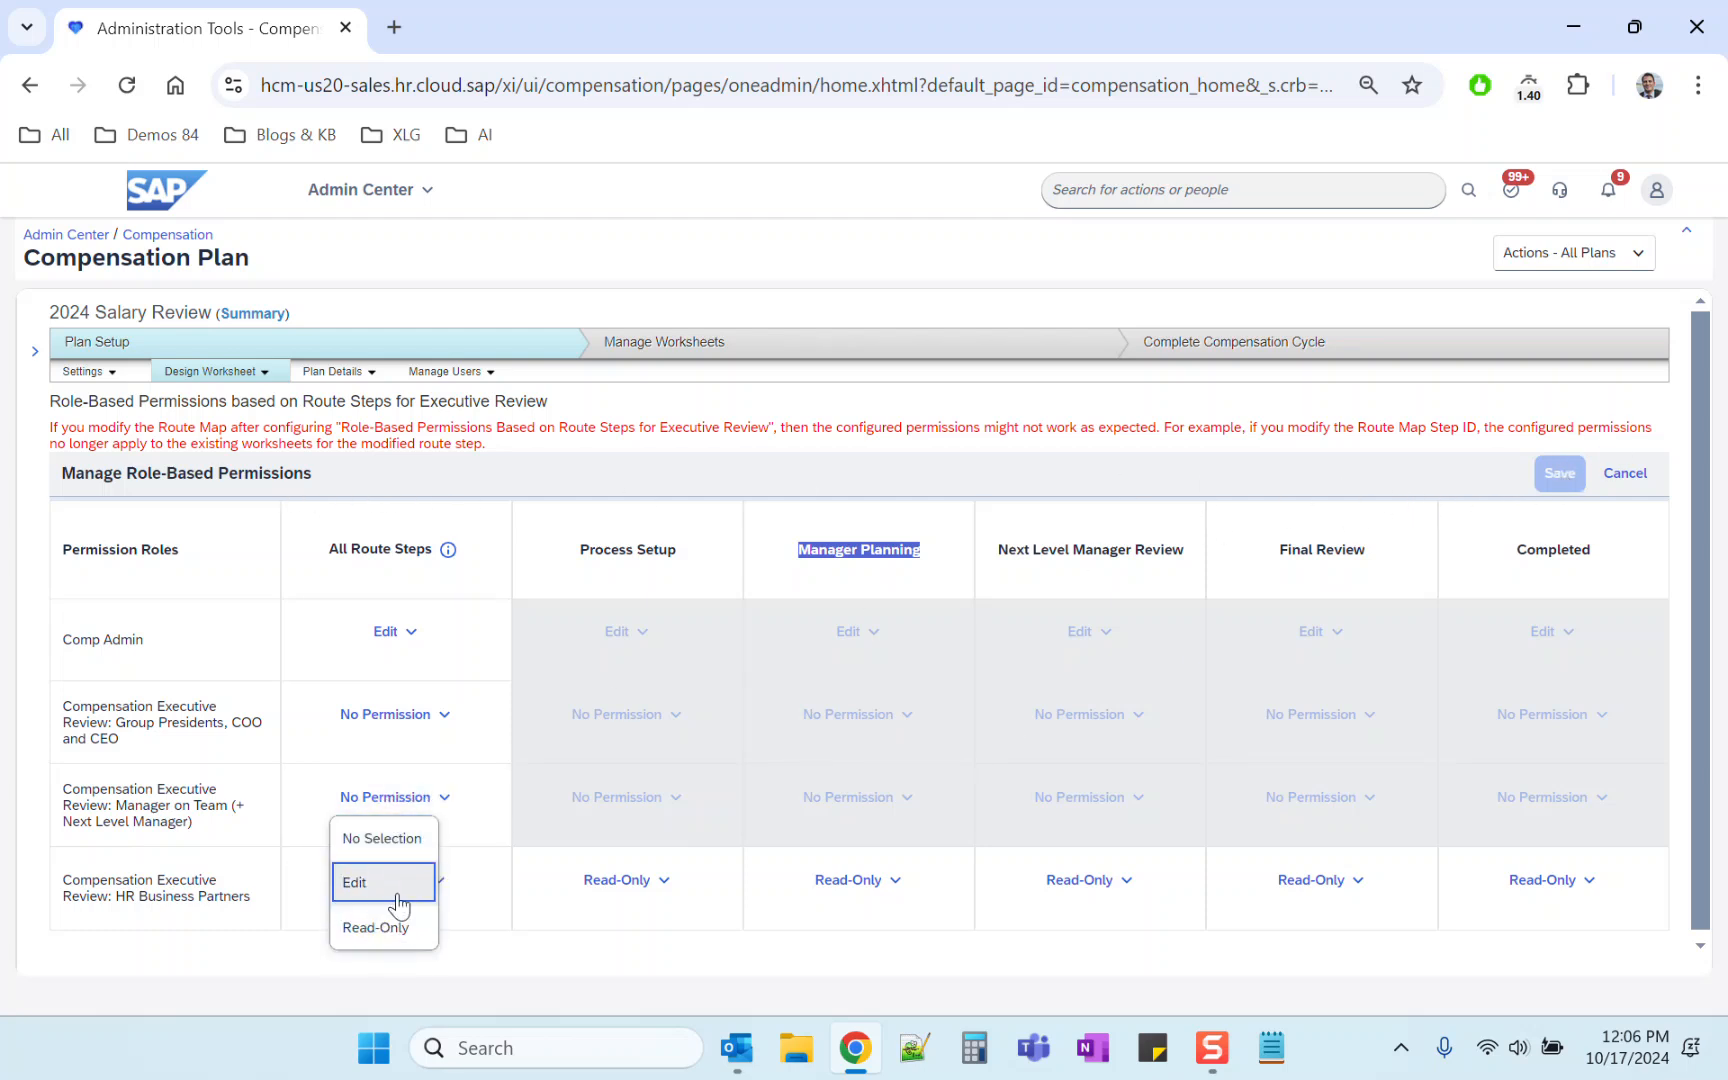
pyautogui.click(398, 848)
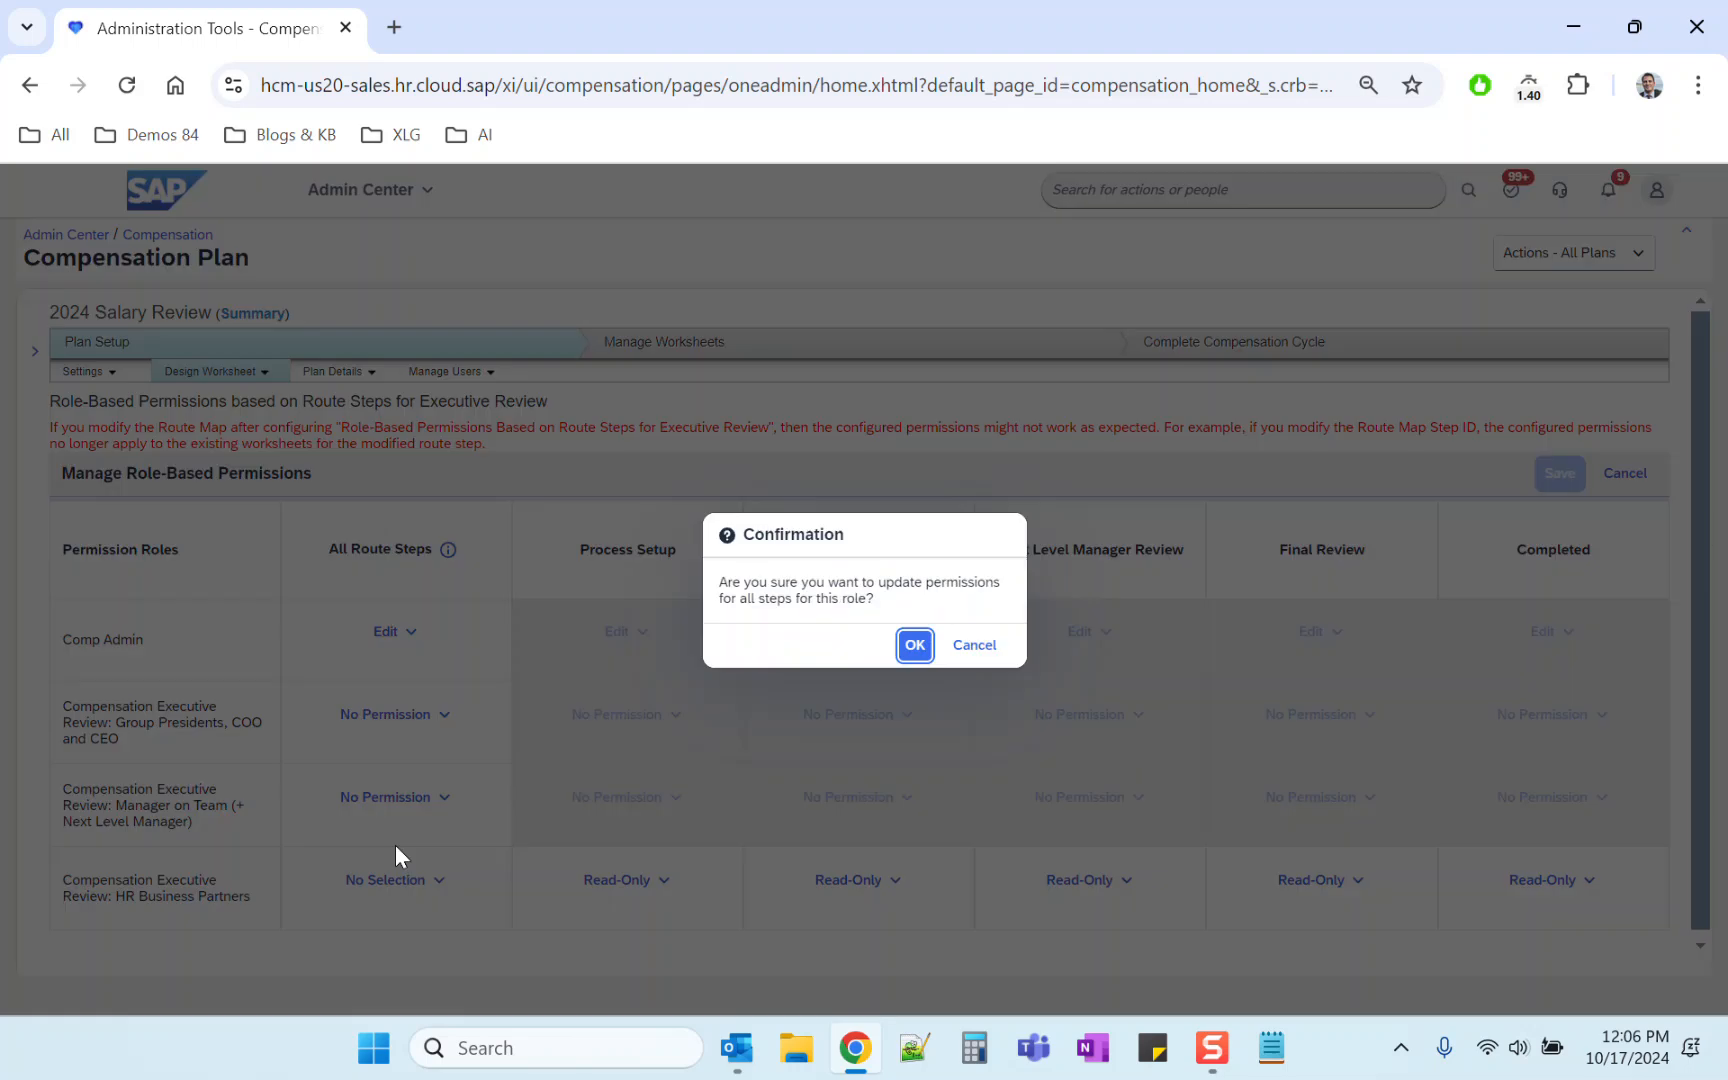
pyautogui.click(916, 642)
# Step: Set the Manager on Team role's Process Setup permission to No Permission
pyautogui.click(626, 810)
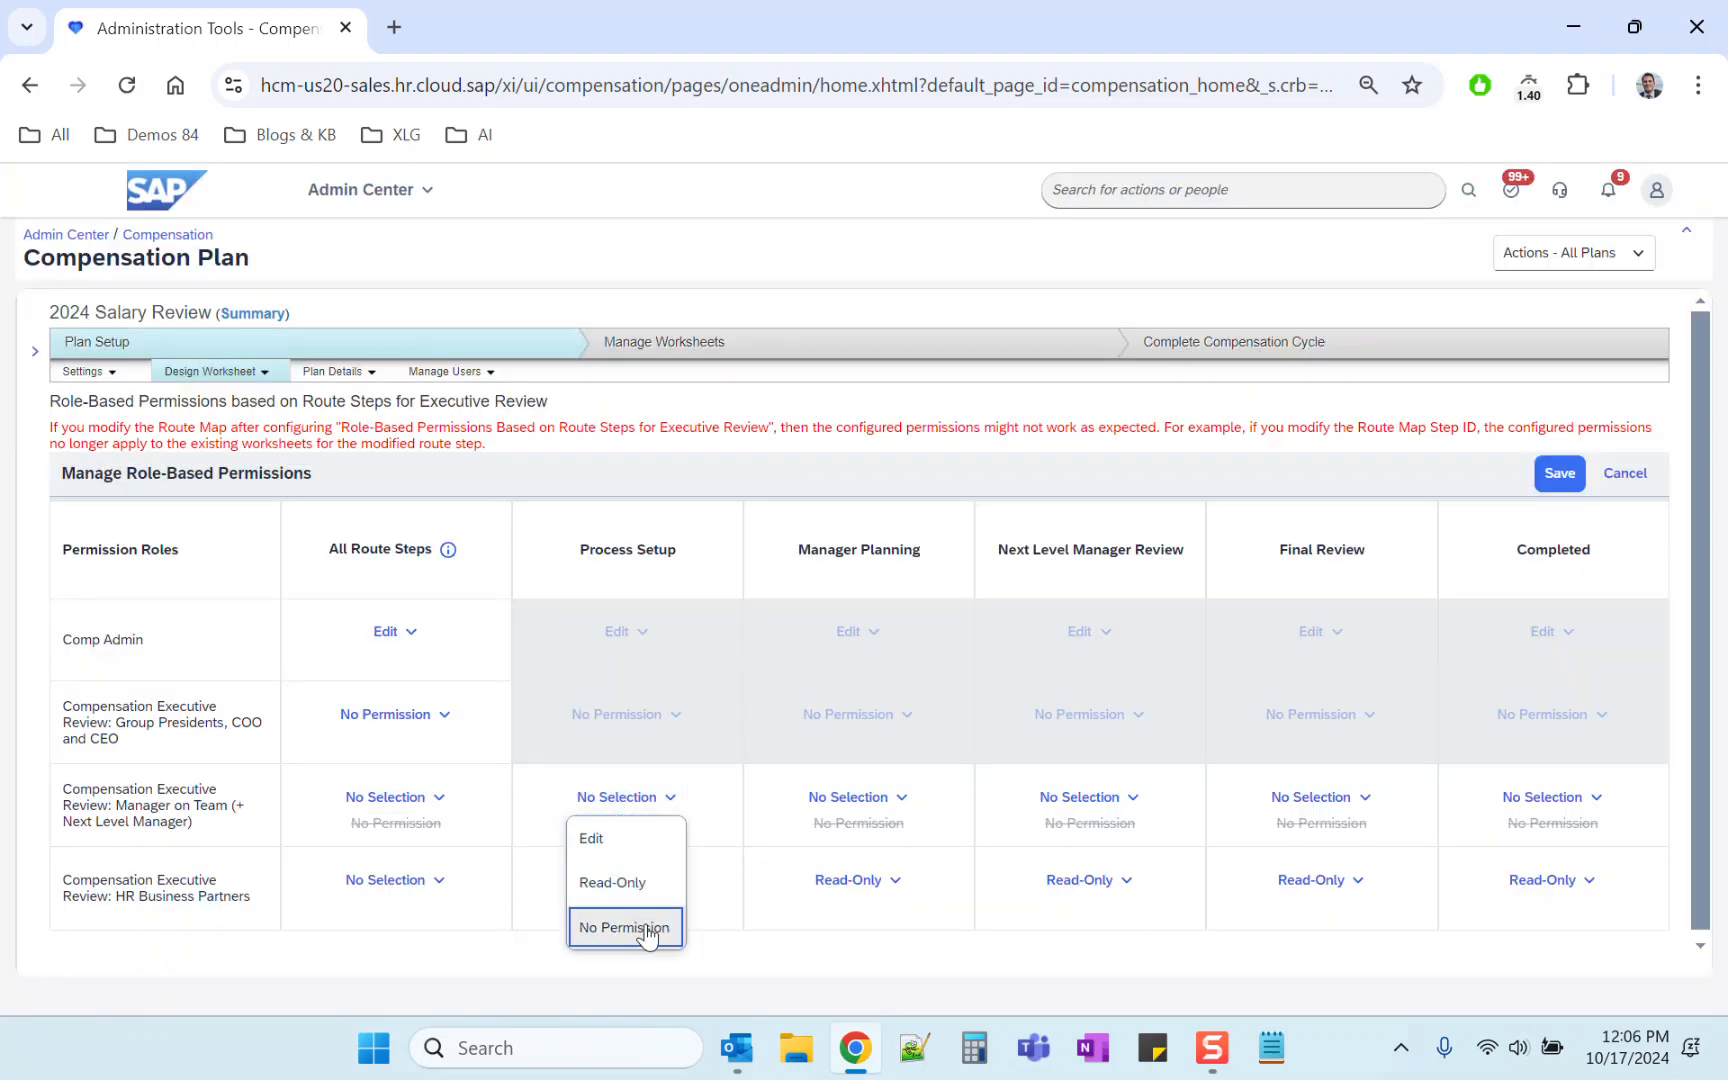
pyautogui.click(640, 928)
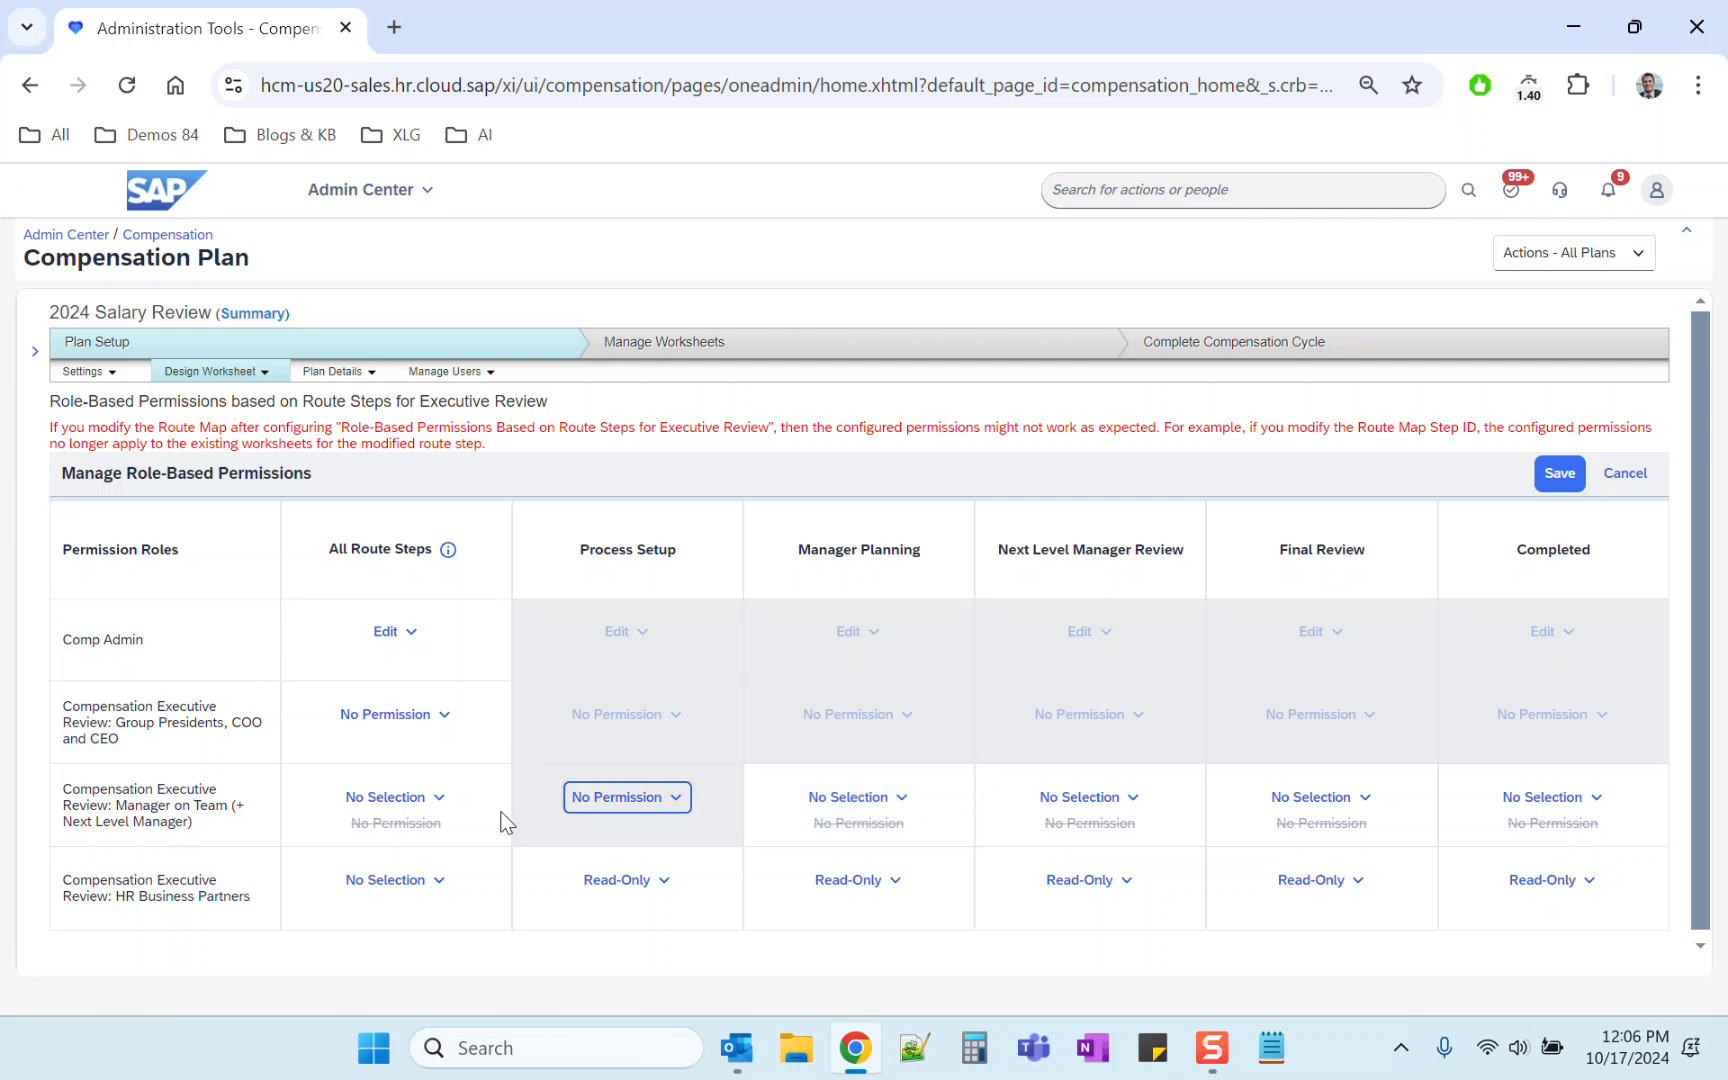
pyautogui.tripleClick(134, 797)
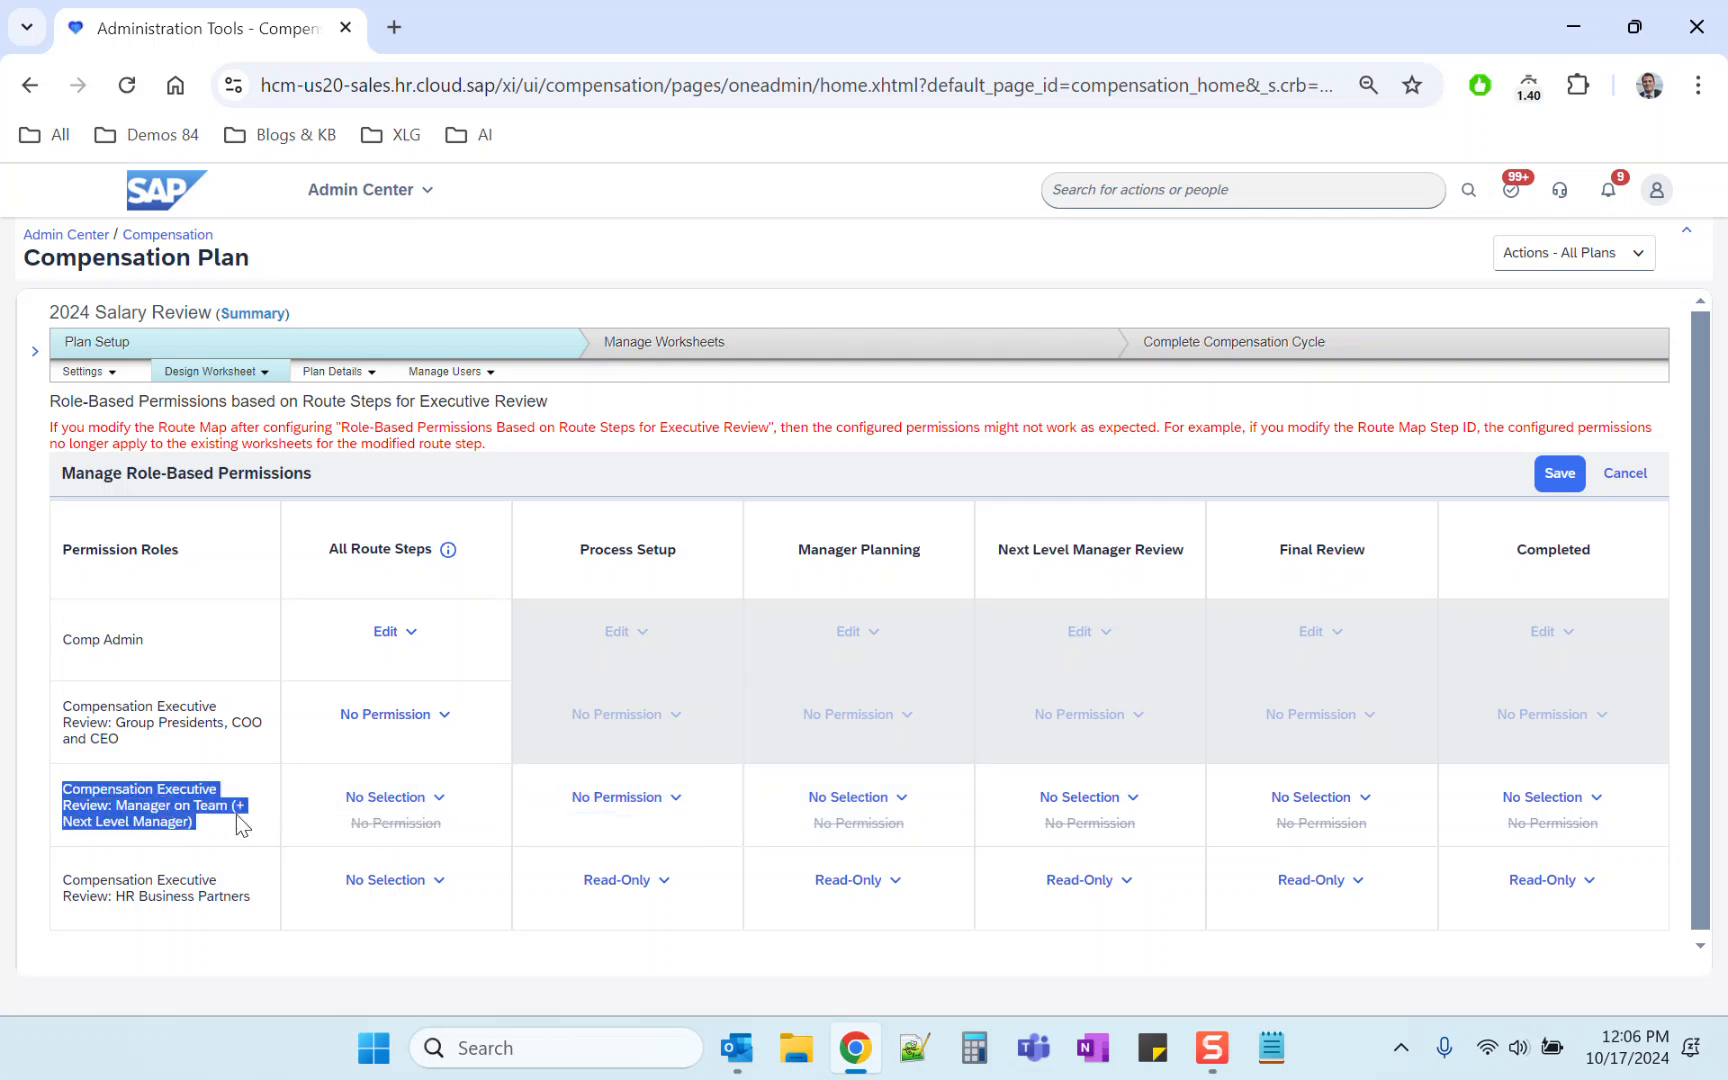
pyautogui.tripleClick(798, 553)
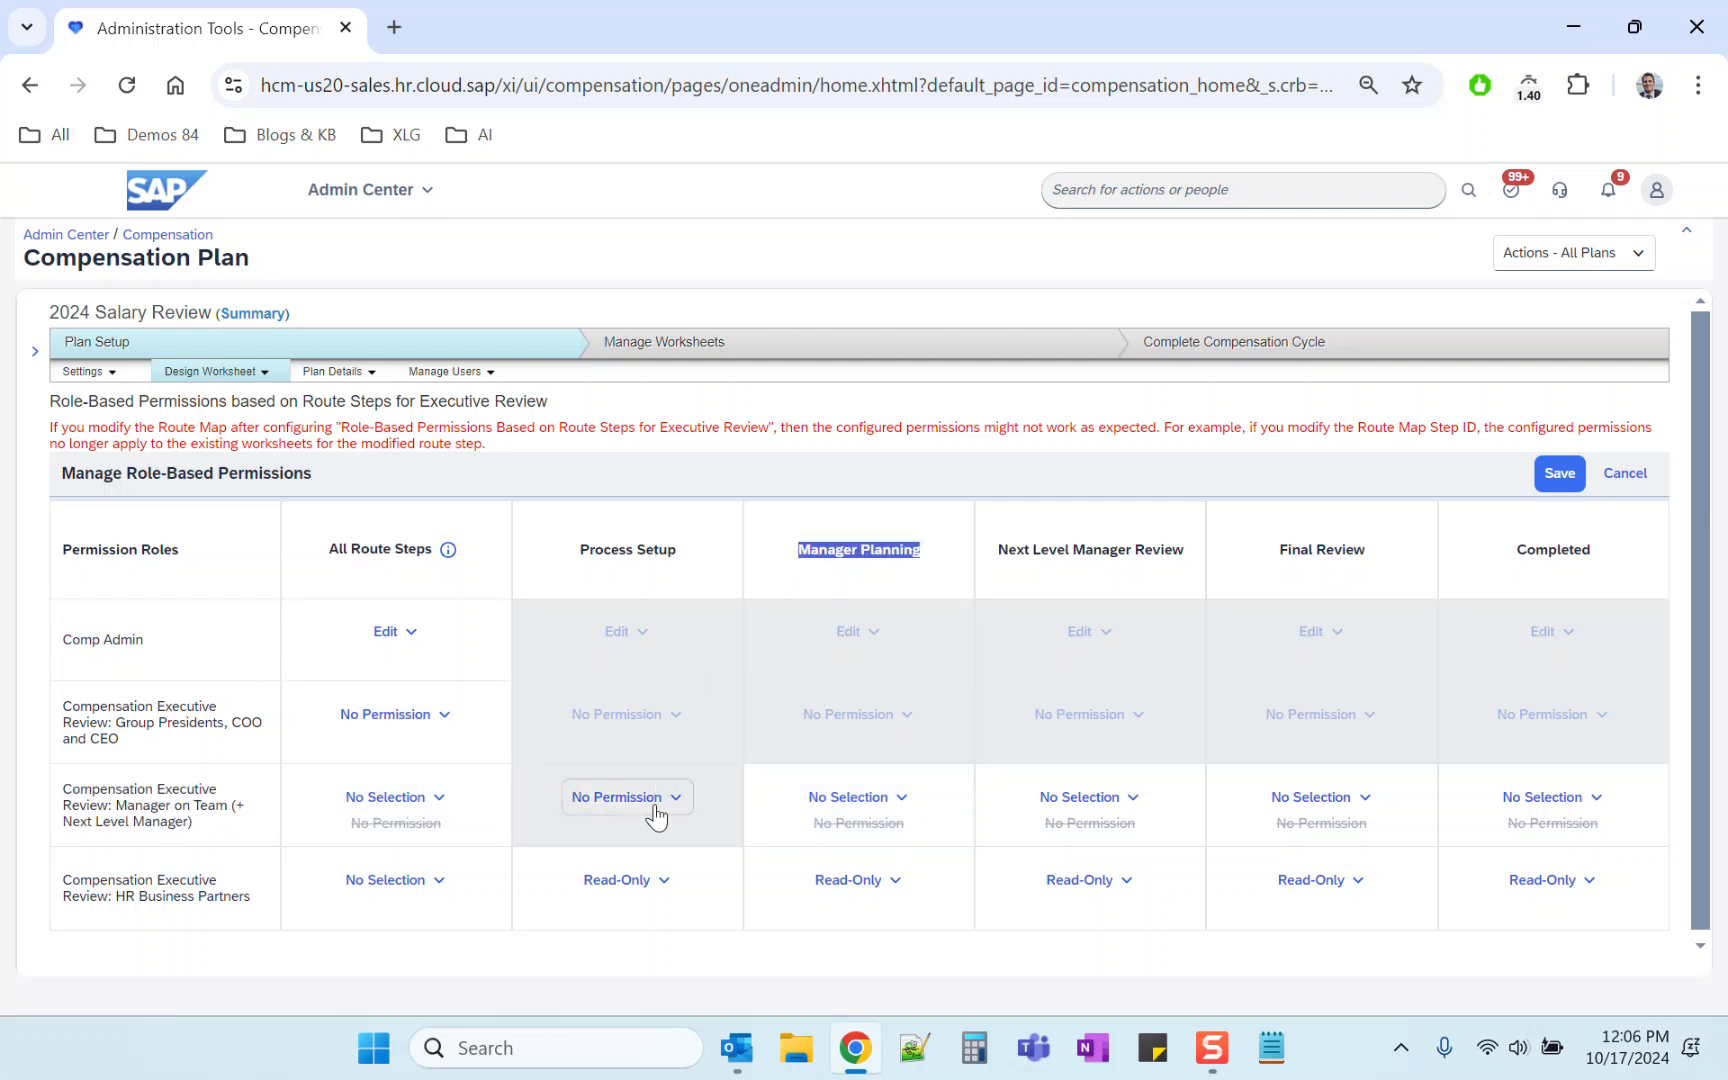
# Step: Set the Manager on Team role's Manager Planning and Next Level Manager Review permissions to Edit
pyautogui.click(858, 798)
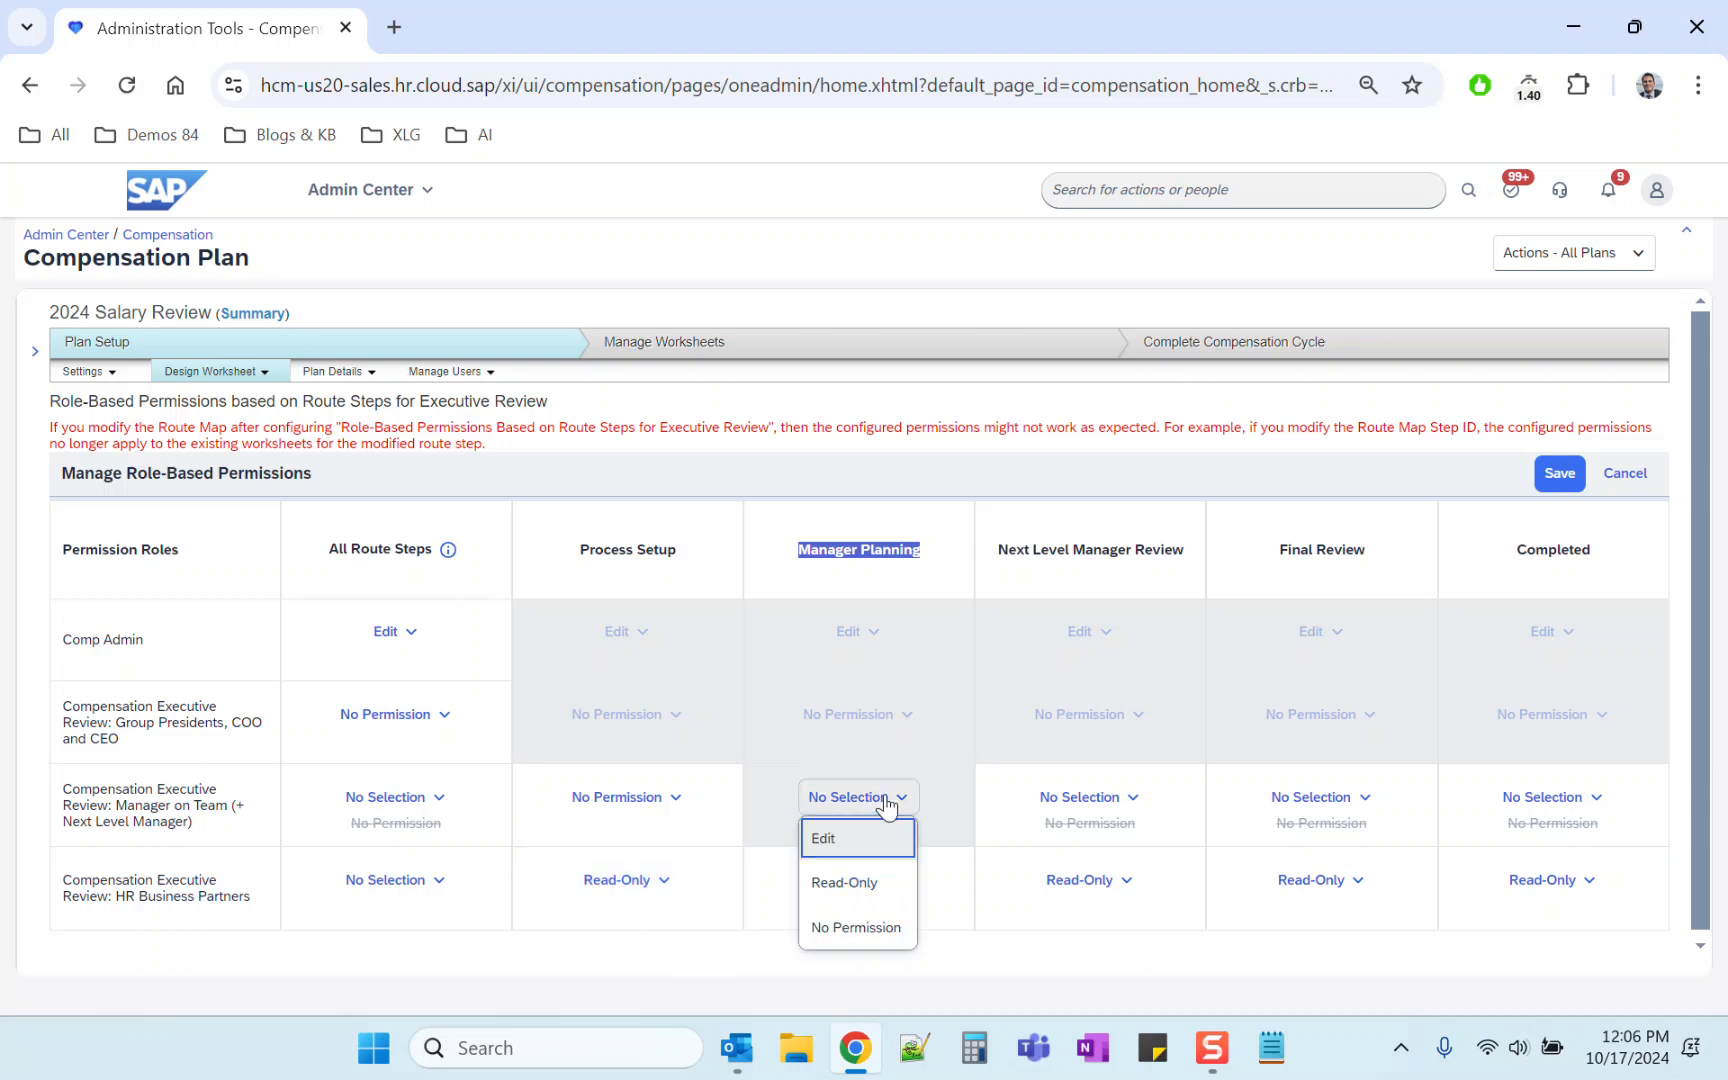
pyautogui.click(864, 858)
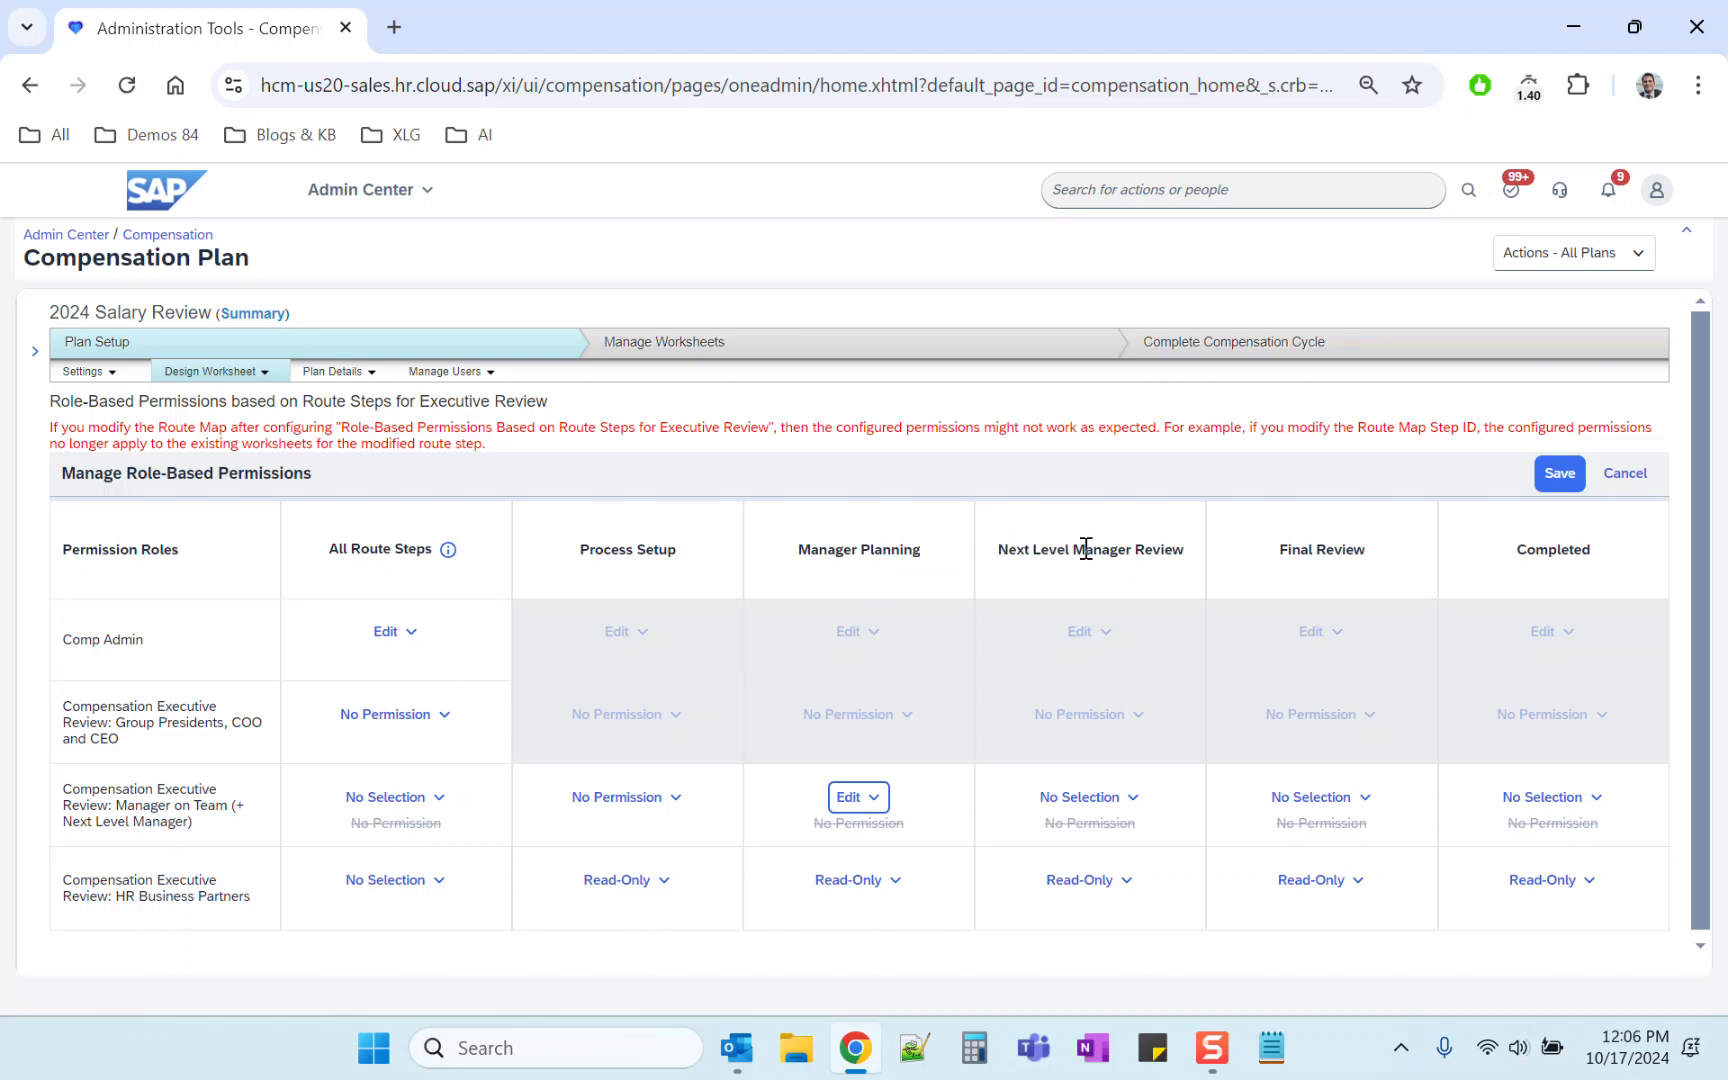
pyautogui.click(1080, 798)
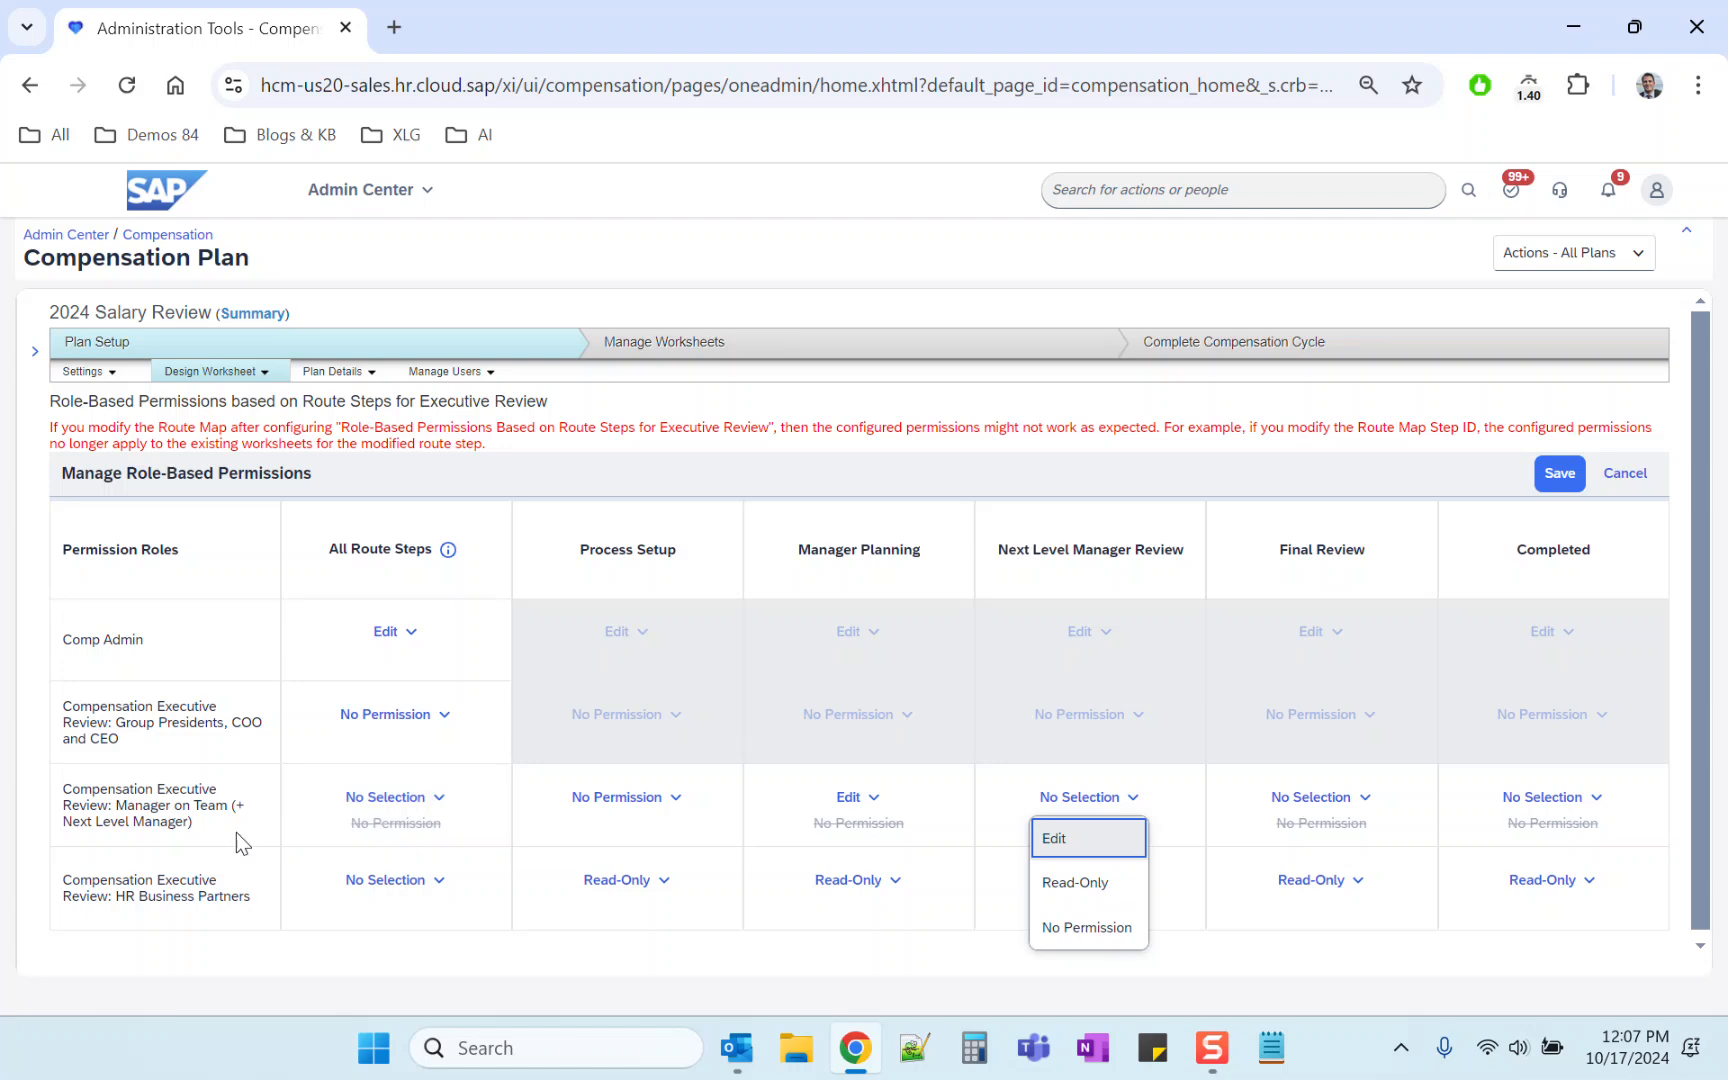
pyautogui.click(1064, 840)
# Step: Set the Manager on Team role's Final Review and Completed permissions to Read-Only and save the permissions
pyautogui.click(1345, 800)
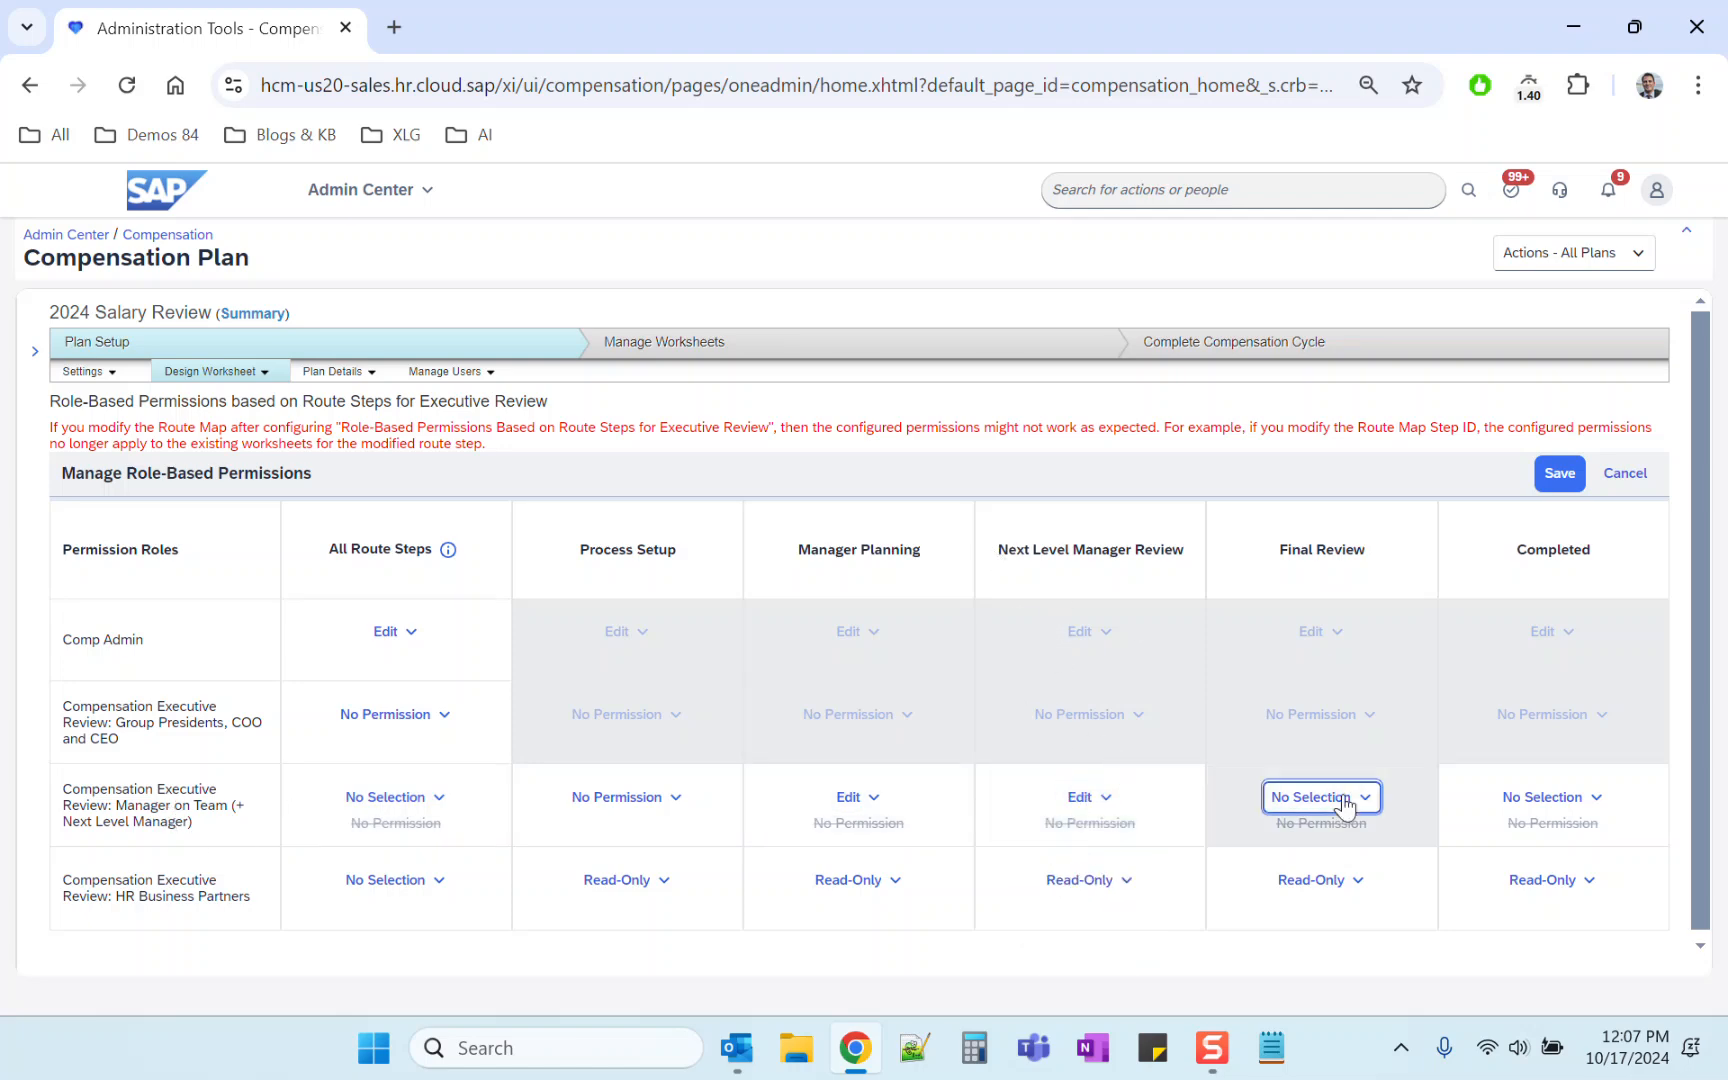
pyautogui.click(1331, 884)
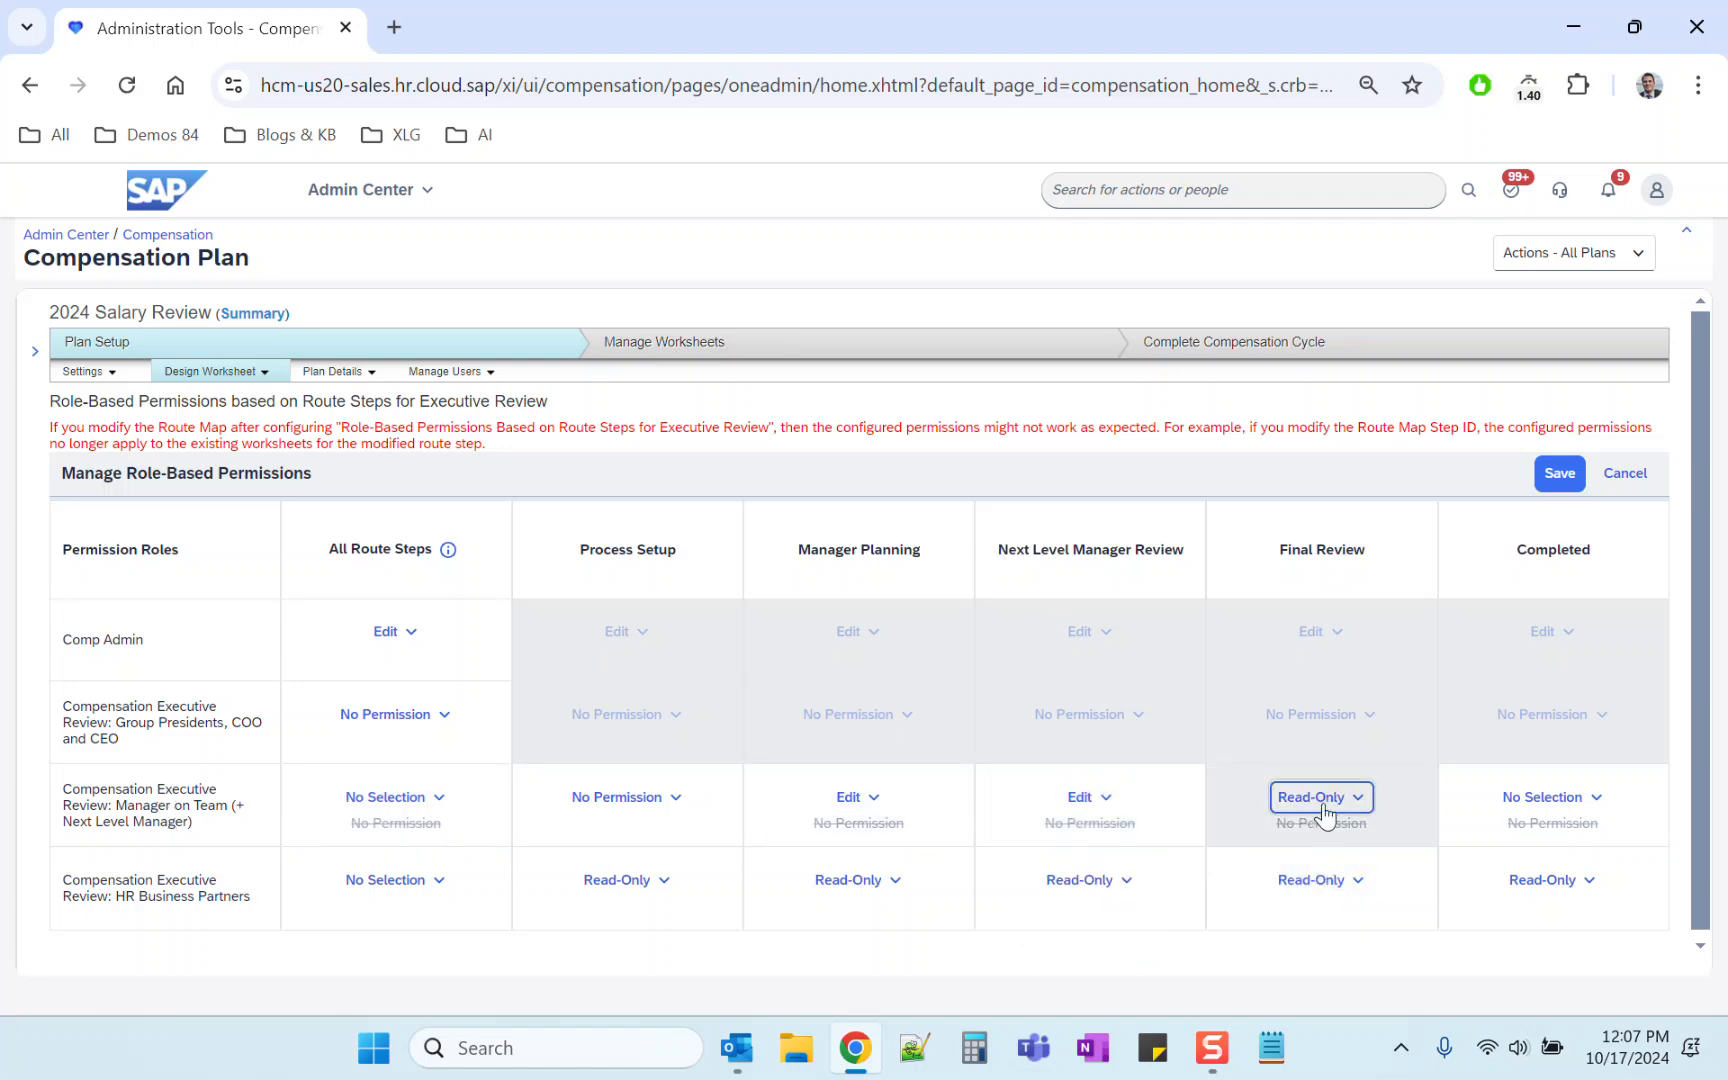
pyautogui.moveTo(62, 702); pyautogui.dragTo(188, 752)
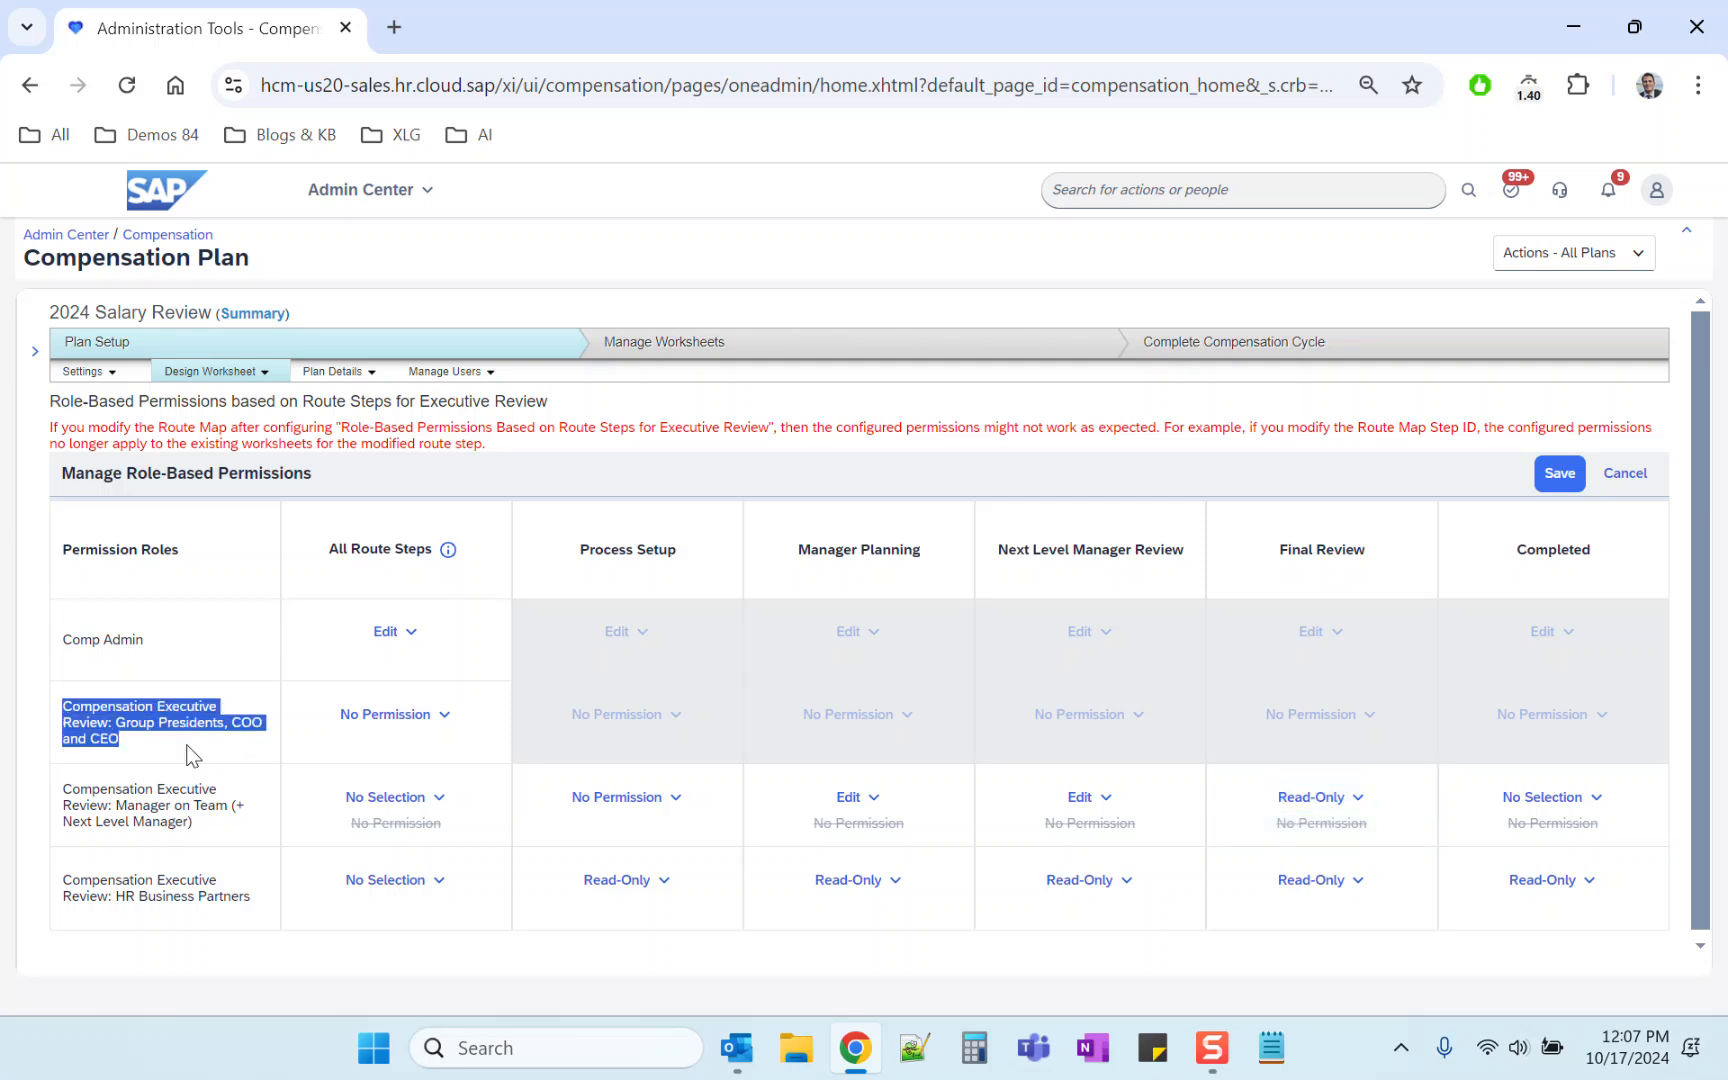
pyautogui.click(1541, 799)
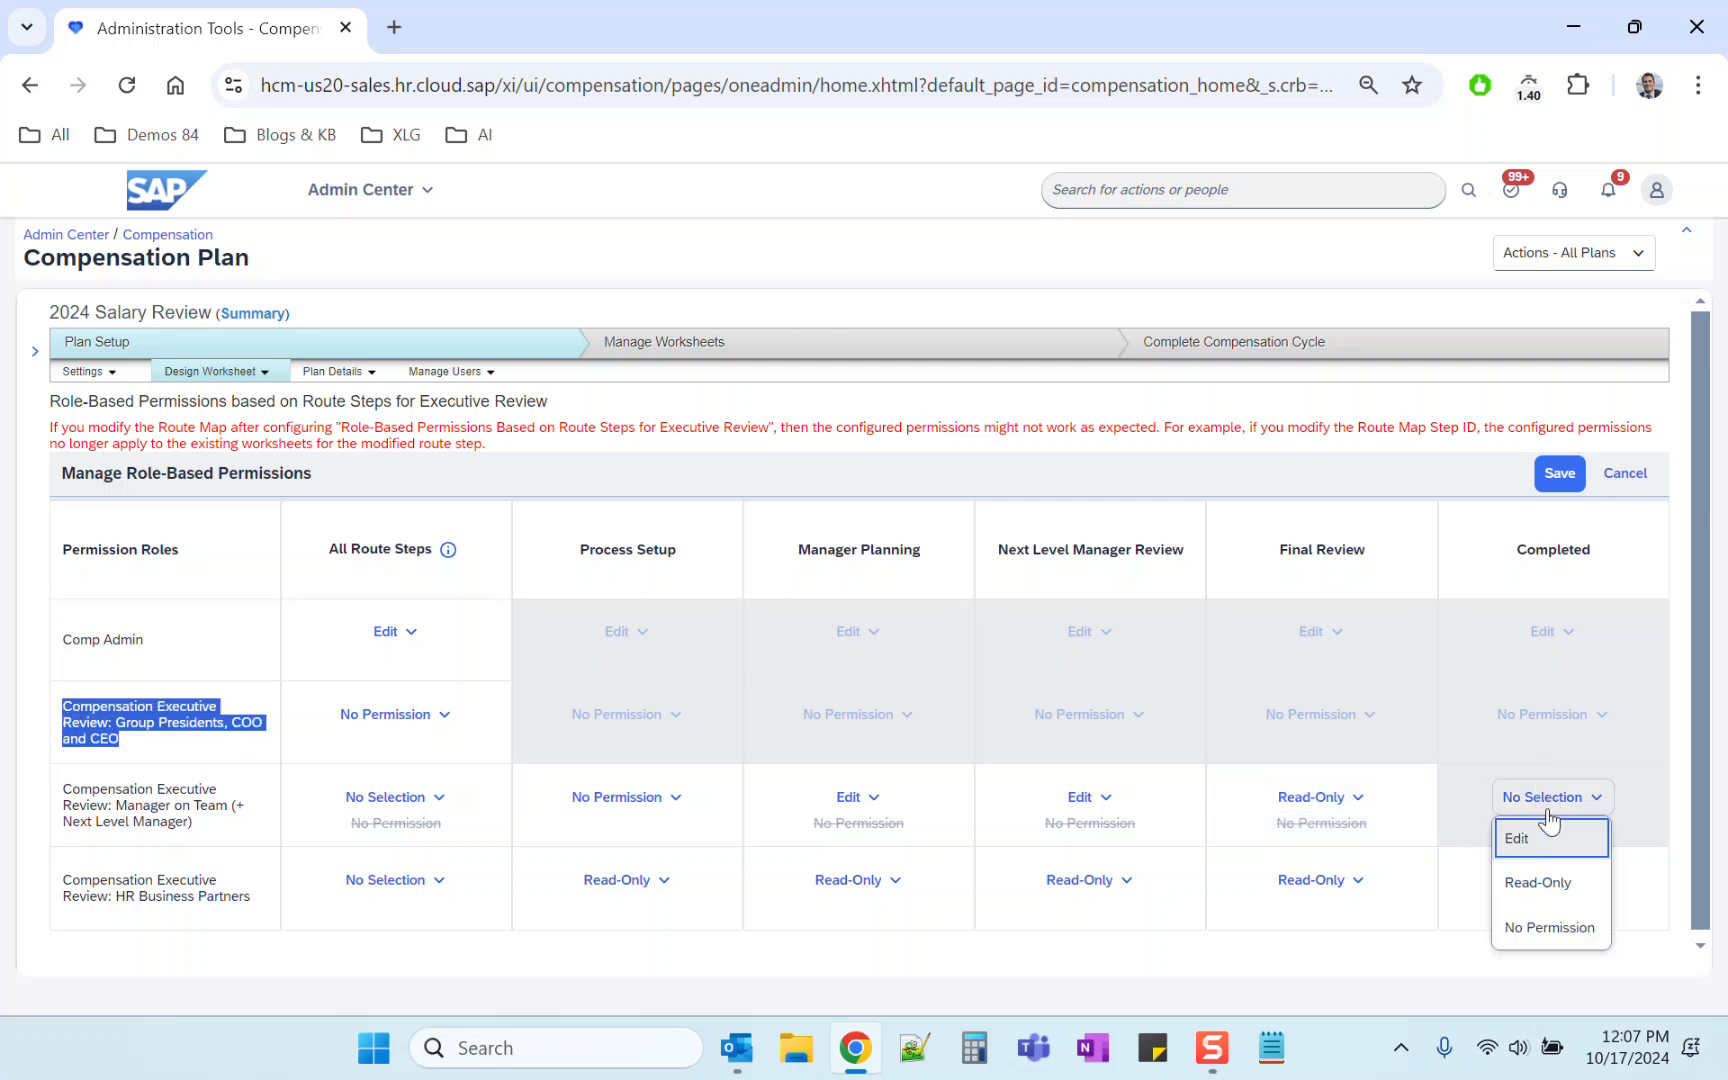
pyautogui.click(1543, 883)
pyautogui.click(1557, 486)
pyautogui.click(983, 645)
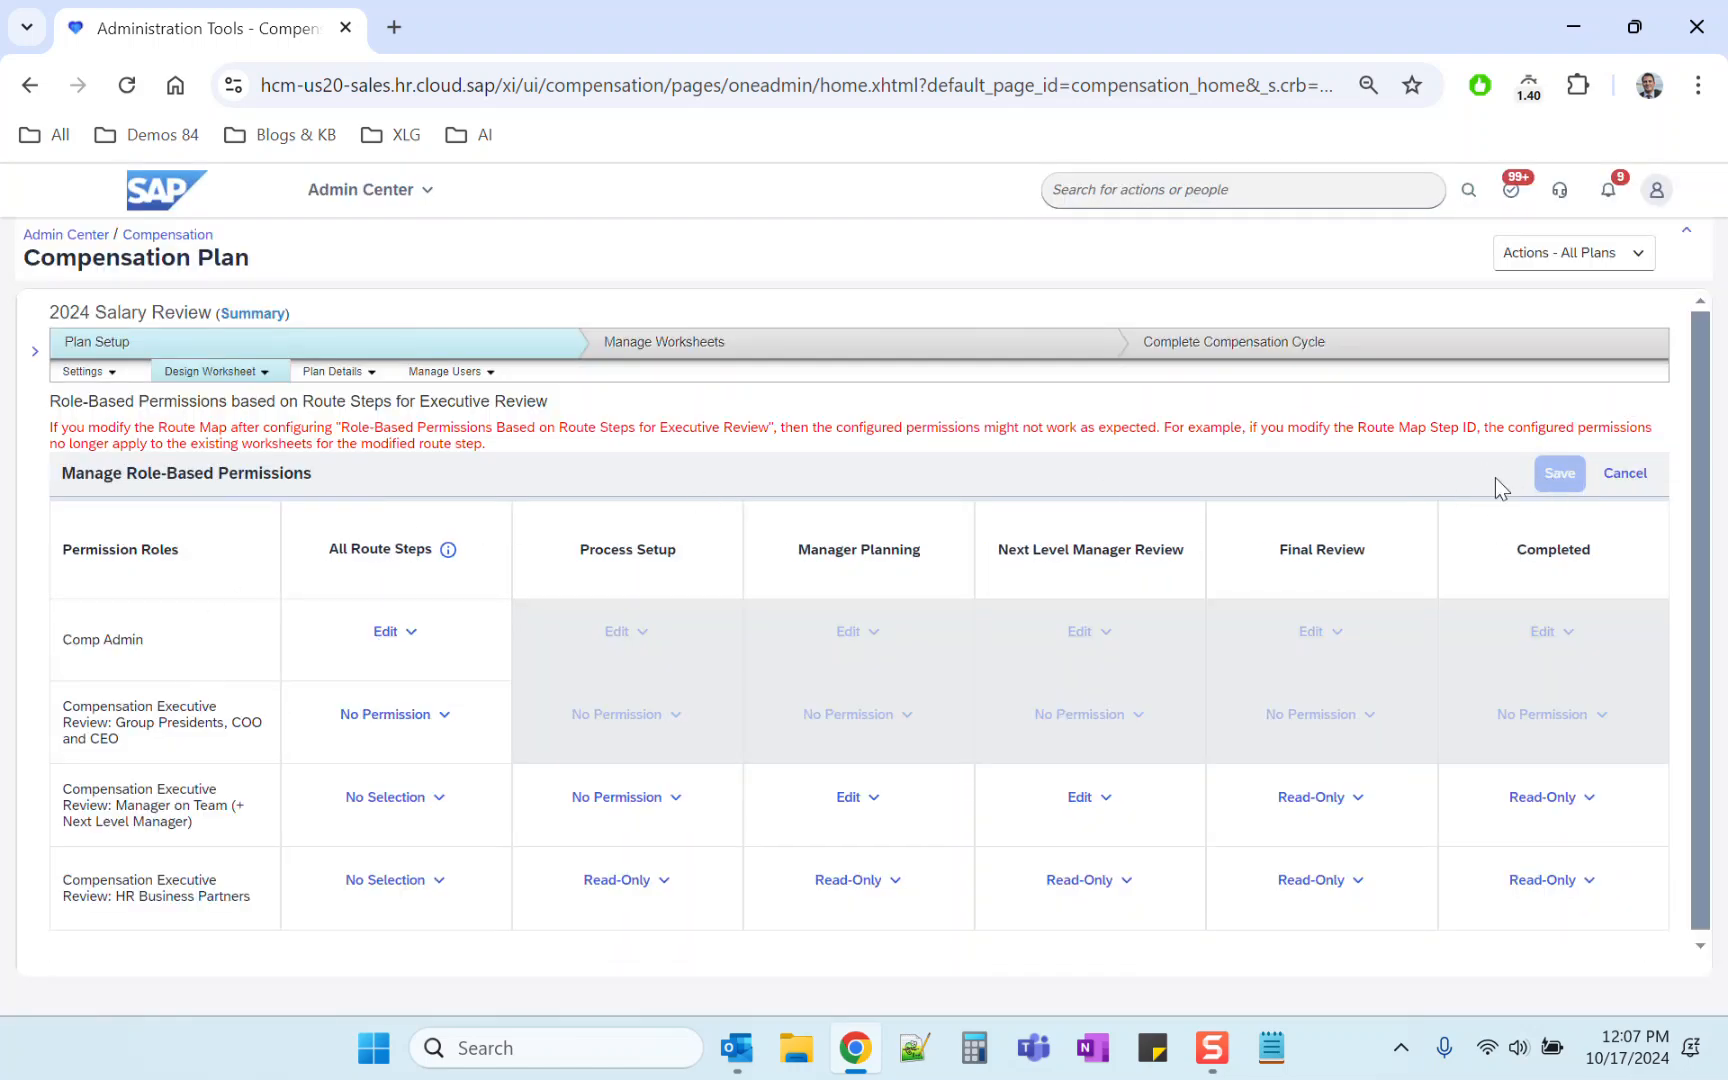
# Step: Change the Group Presidents, COO and CEO role's All Route Steps permission to No Selection and confirm the update
pyautogui.click(440, 720)
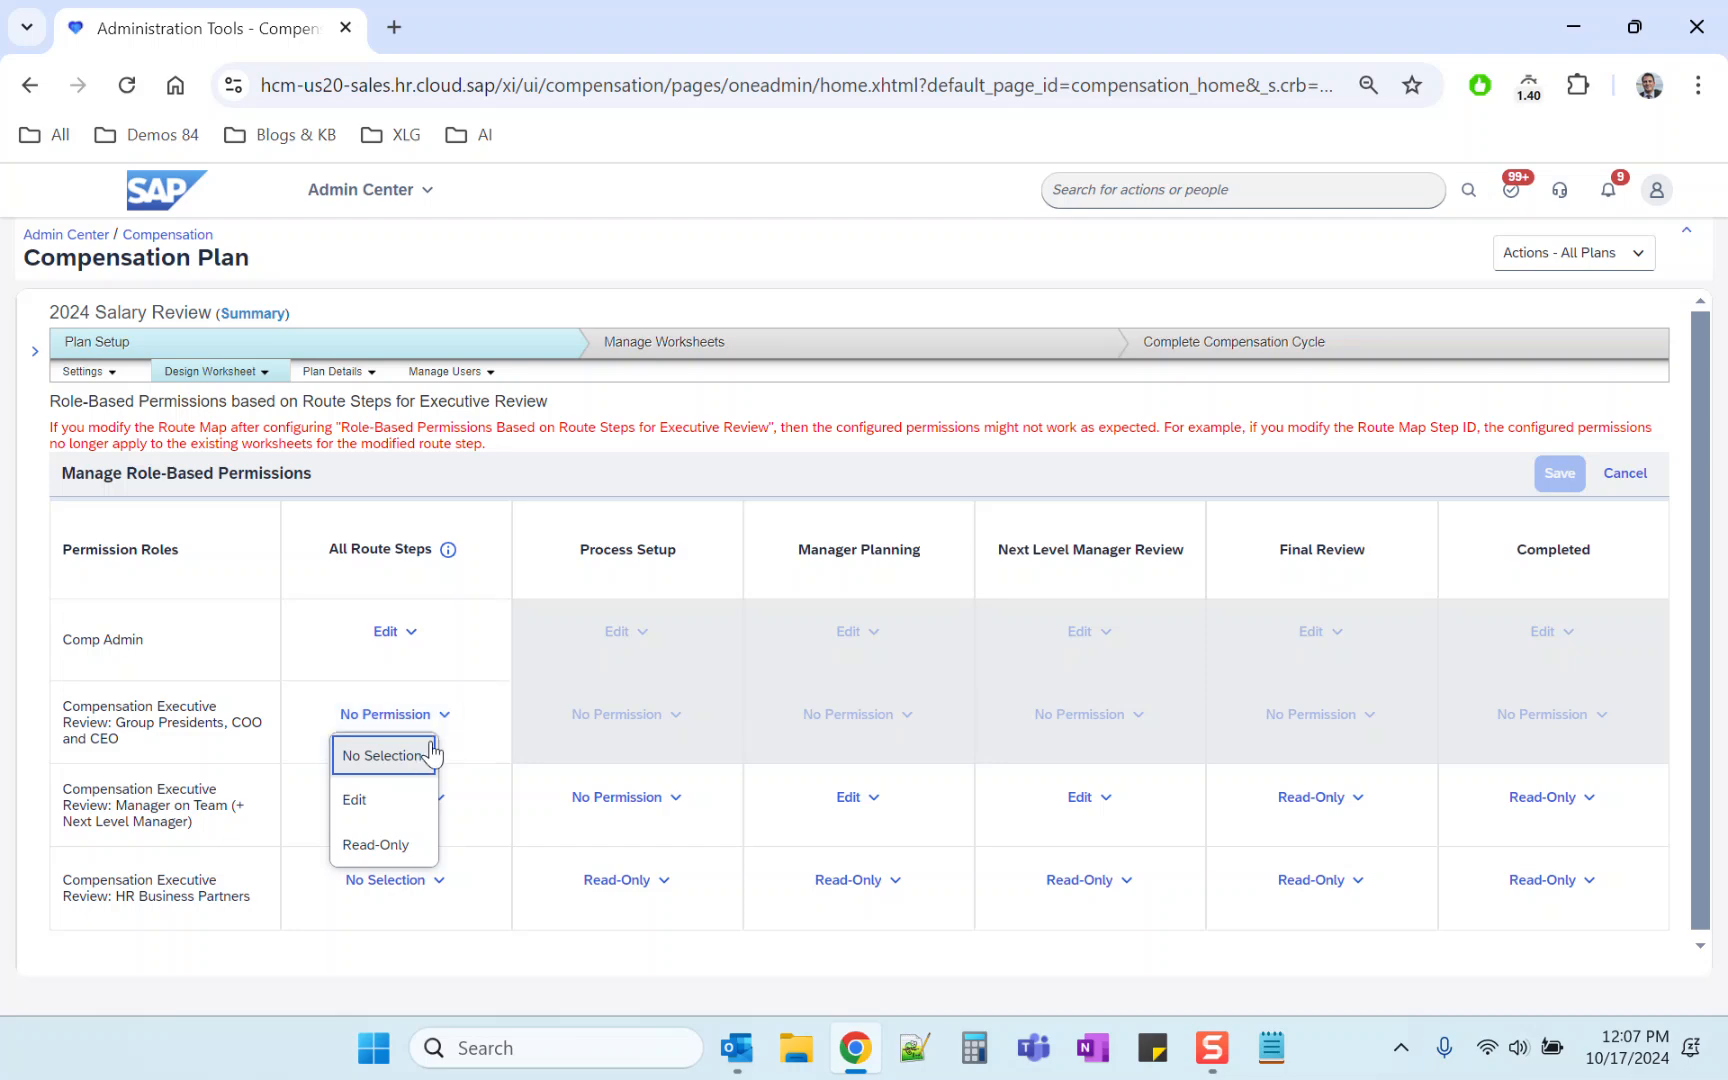
pyautogui.click(383, 760)
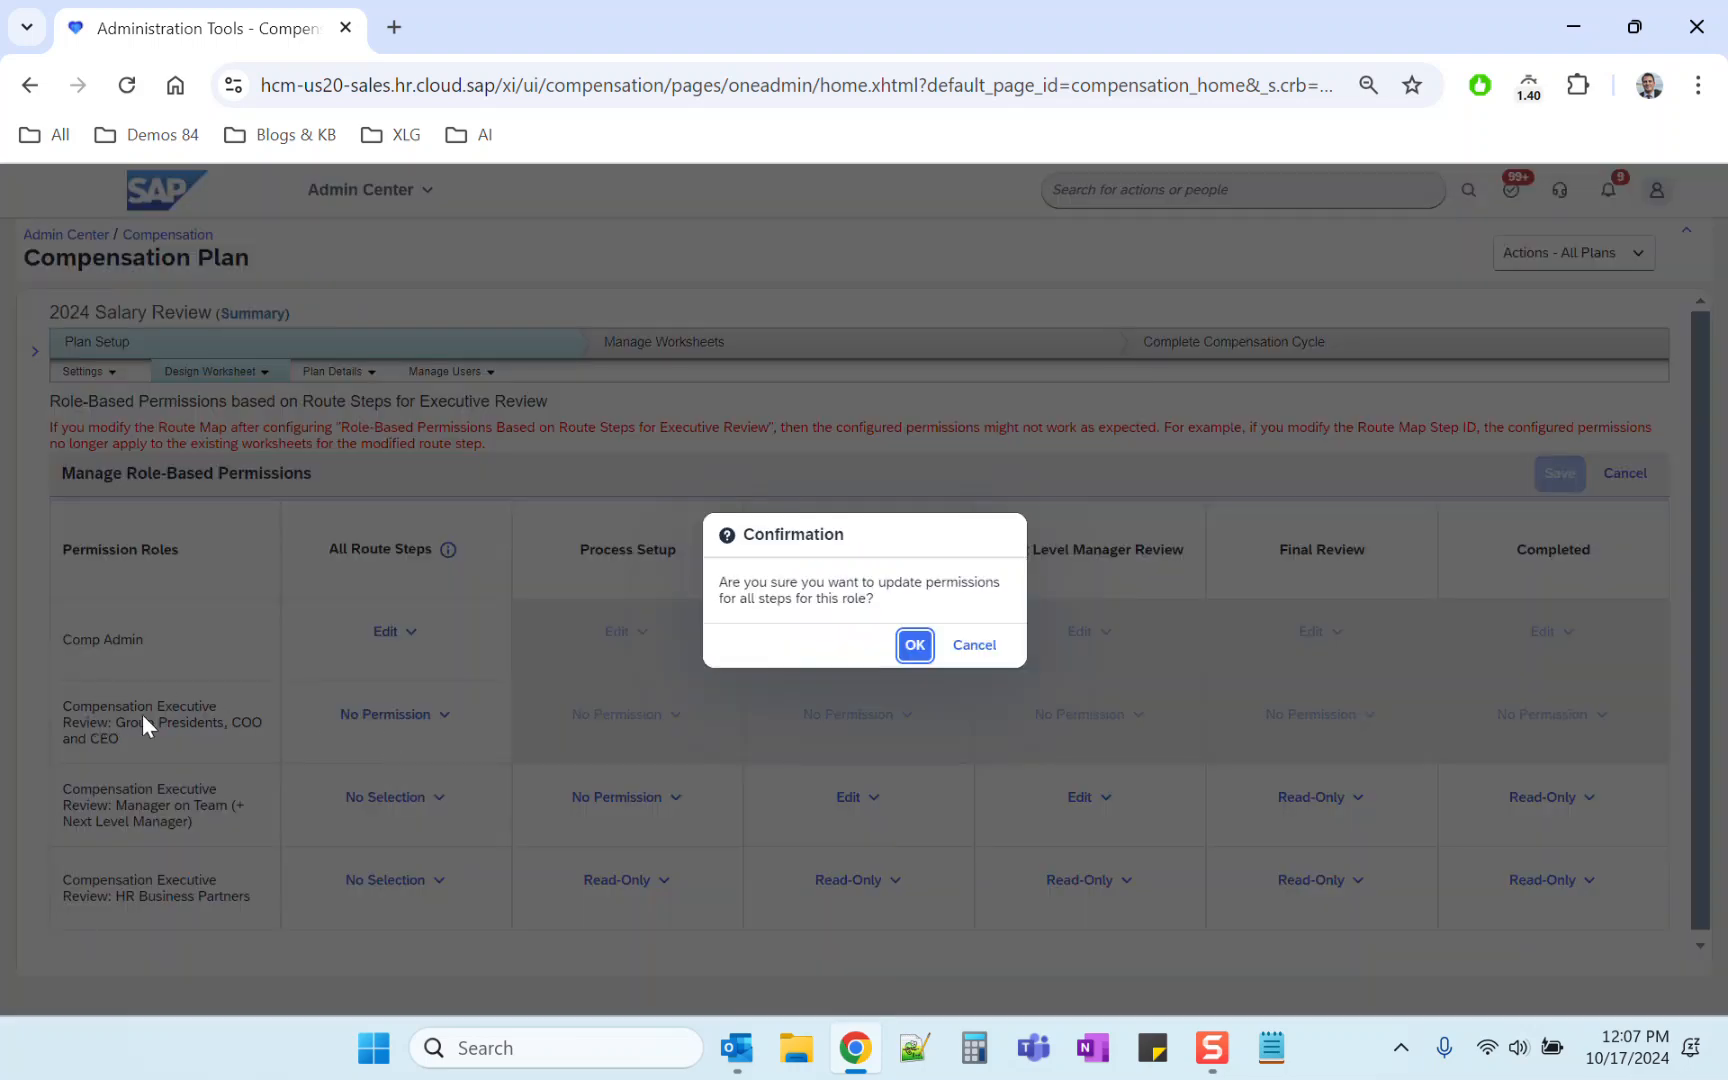
pyautogui.press('Return')
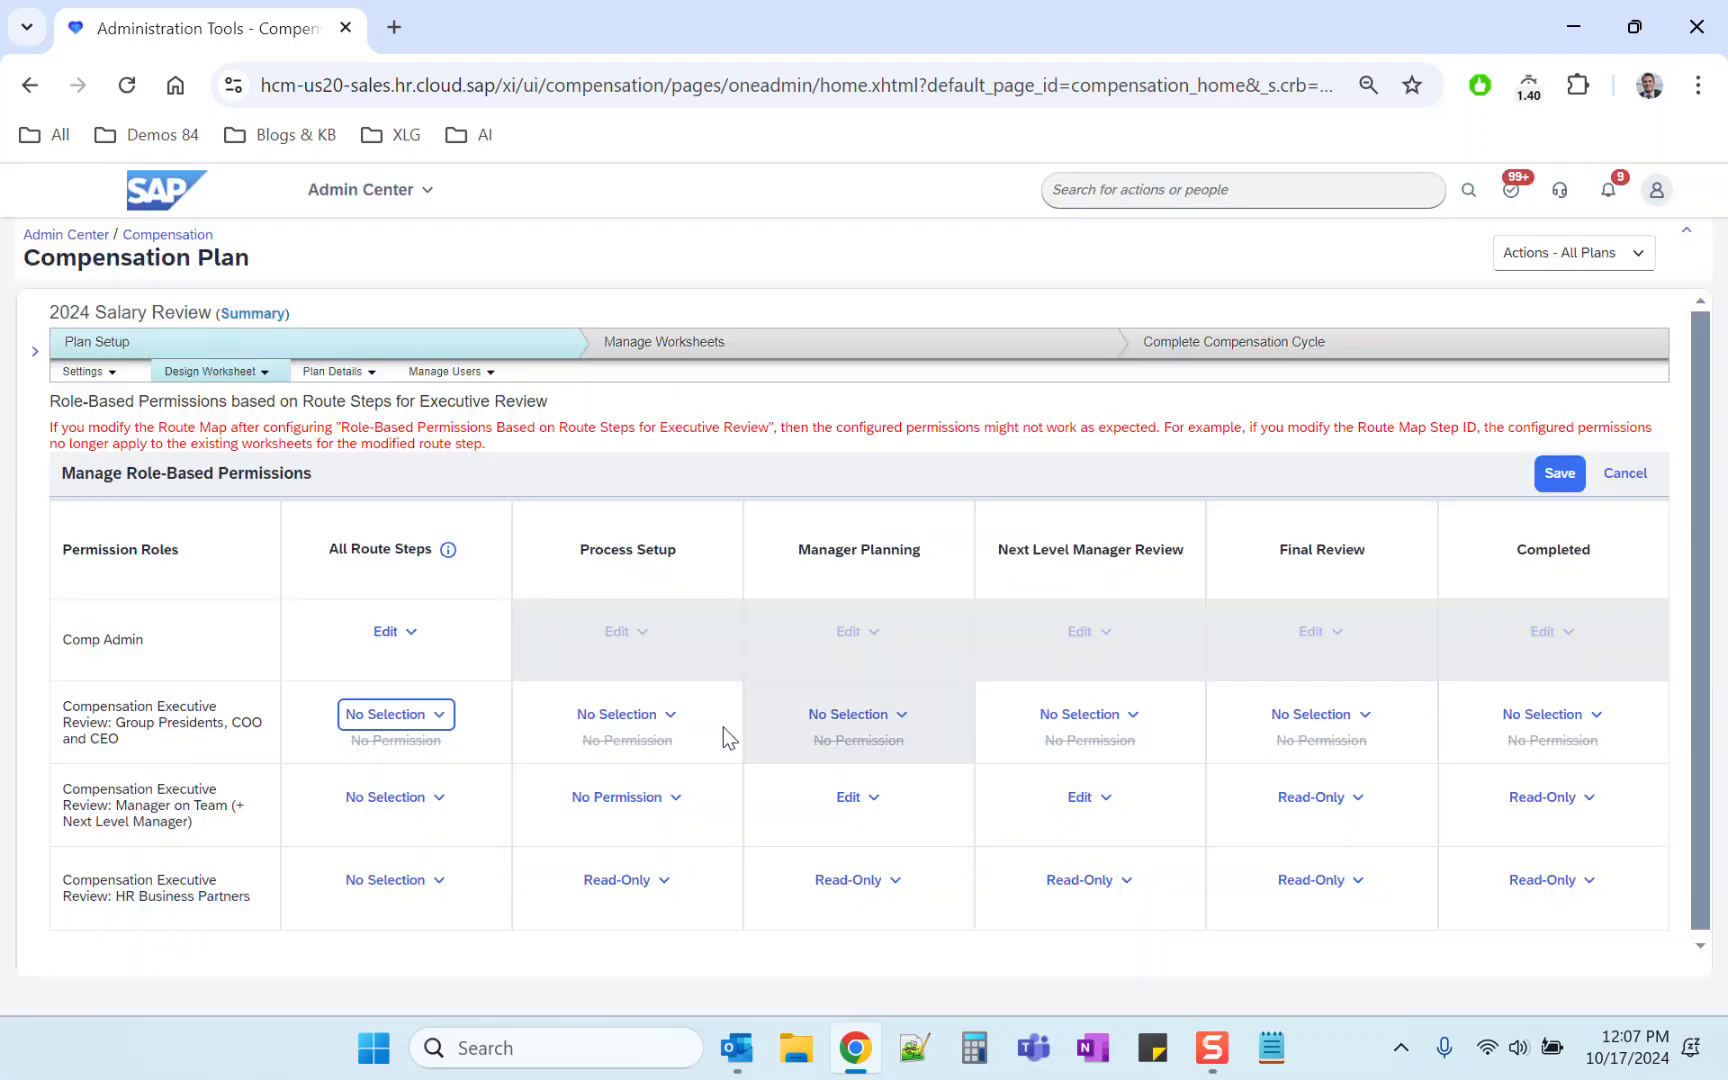
# Step: Set the Group Presidents, COO and CEO role's Process Setup to No Permission and Manager Planning to Read-Only
pyautogui.click(654, 724)
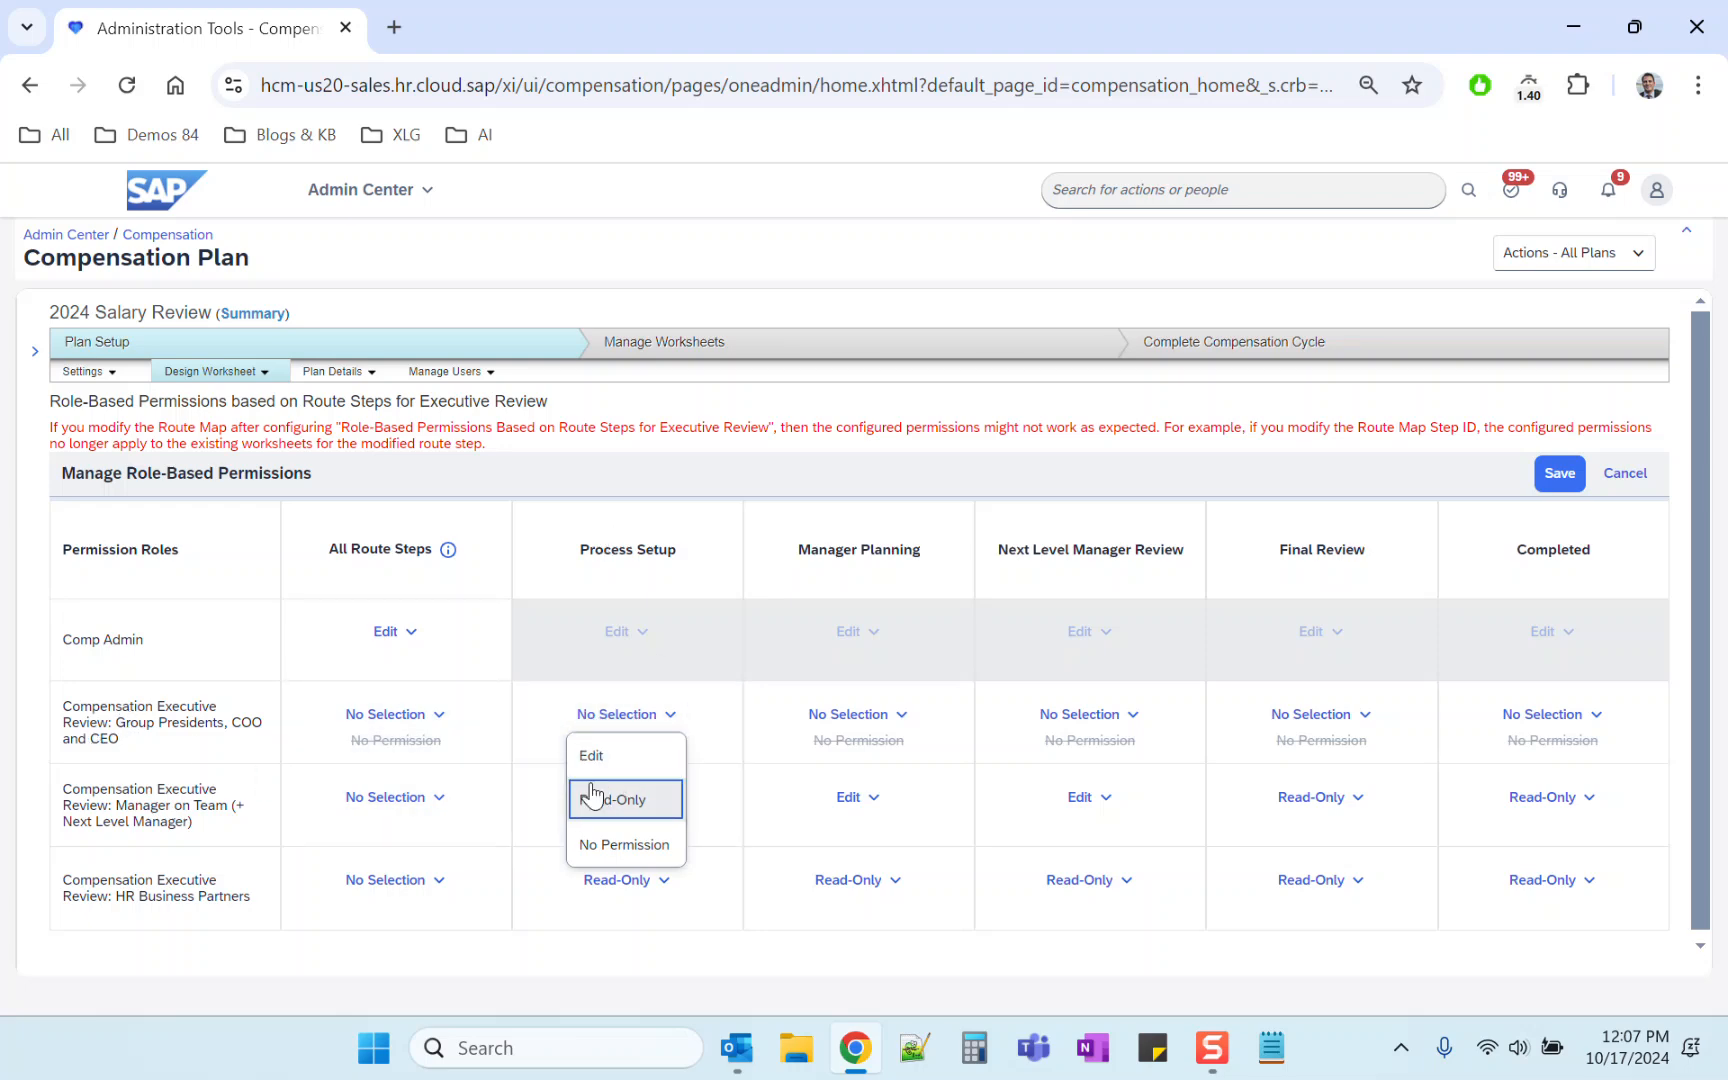
pyautogui.click(600, 850)
pyautogui.click(858, 722)
pyautogui.click(848, 800)
# Step: Set the Group Presidents, COO and CEO role's Next Level Manager Review to Read-Only and Final Review to Edit
pyautogui.click(1118, 730)
pyautogui.click(1097, 800)
pyautogui.click(1350, 720)
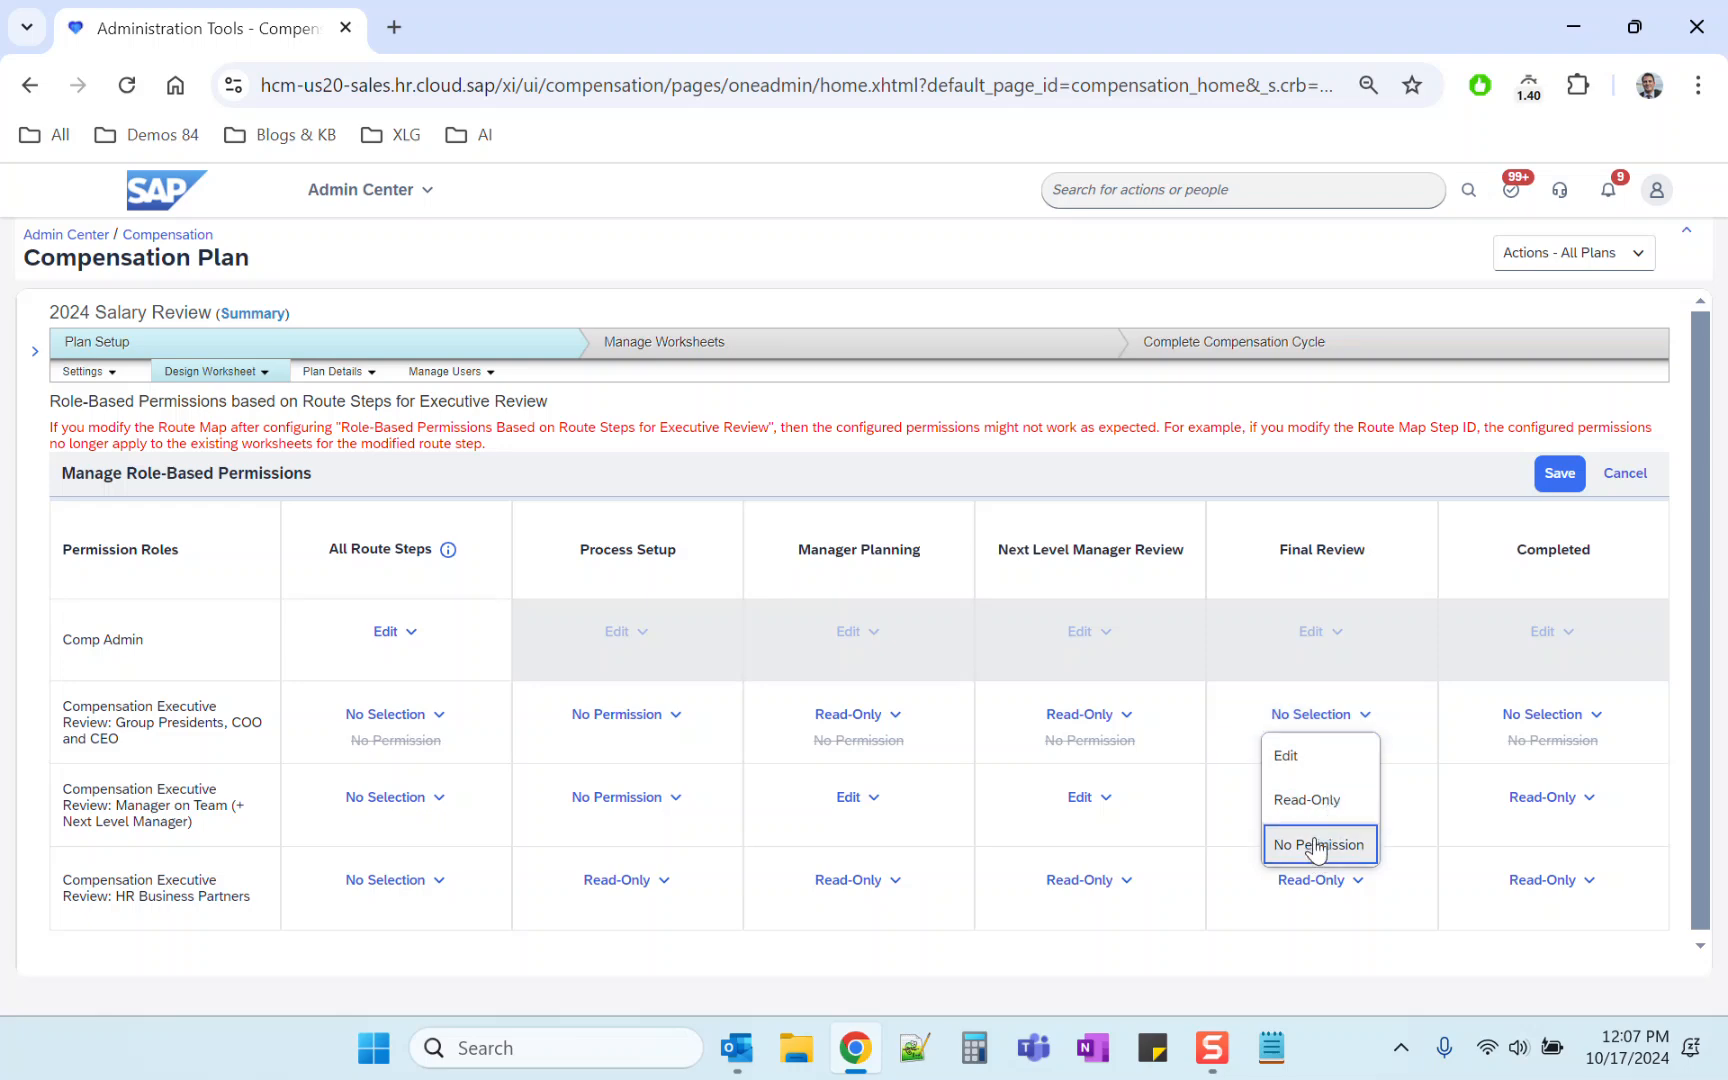
pyautogui.click(1304, 758)
# Step: Set the Group Presidents, COO and CEO role's Completed permission to Read-Only and save the permissions
pyautogui.click(1545, 716)
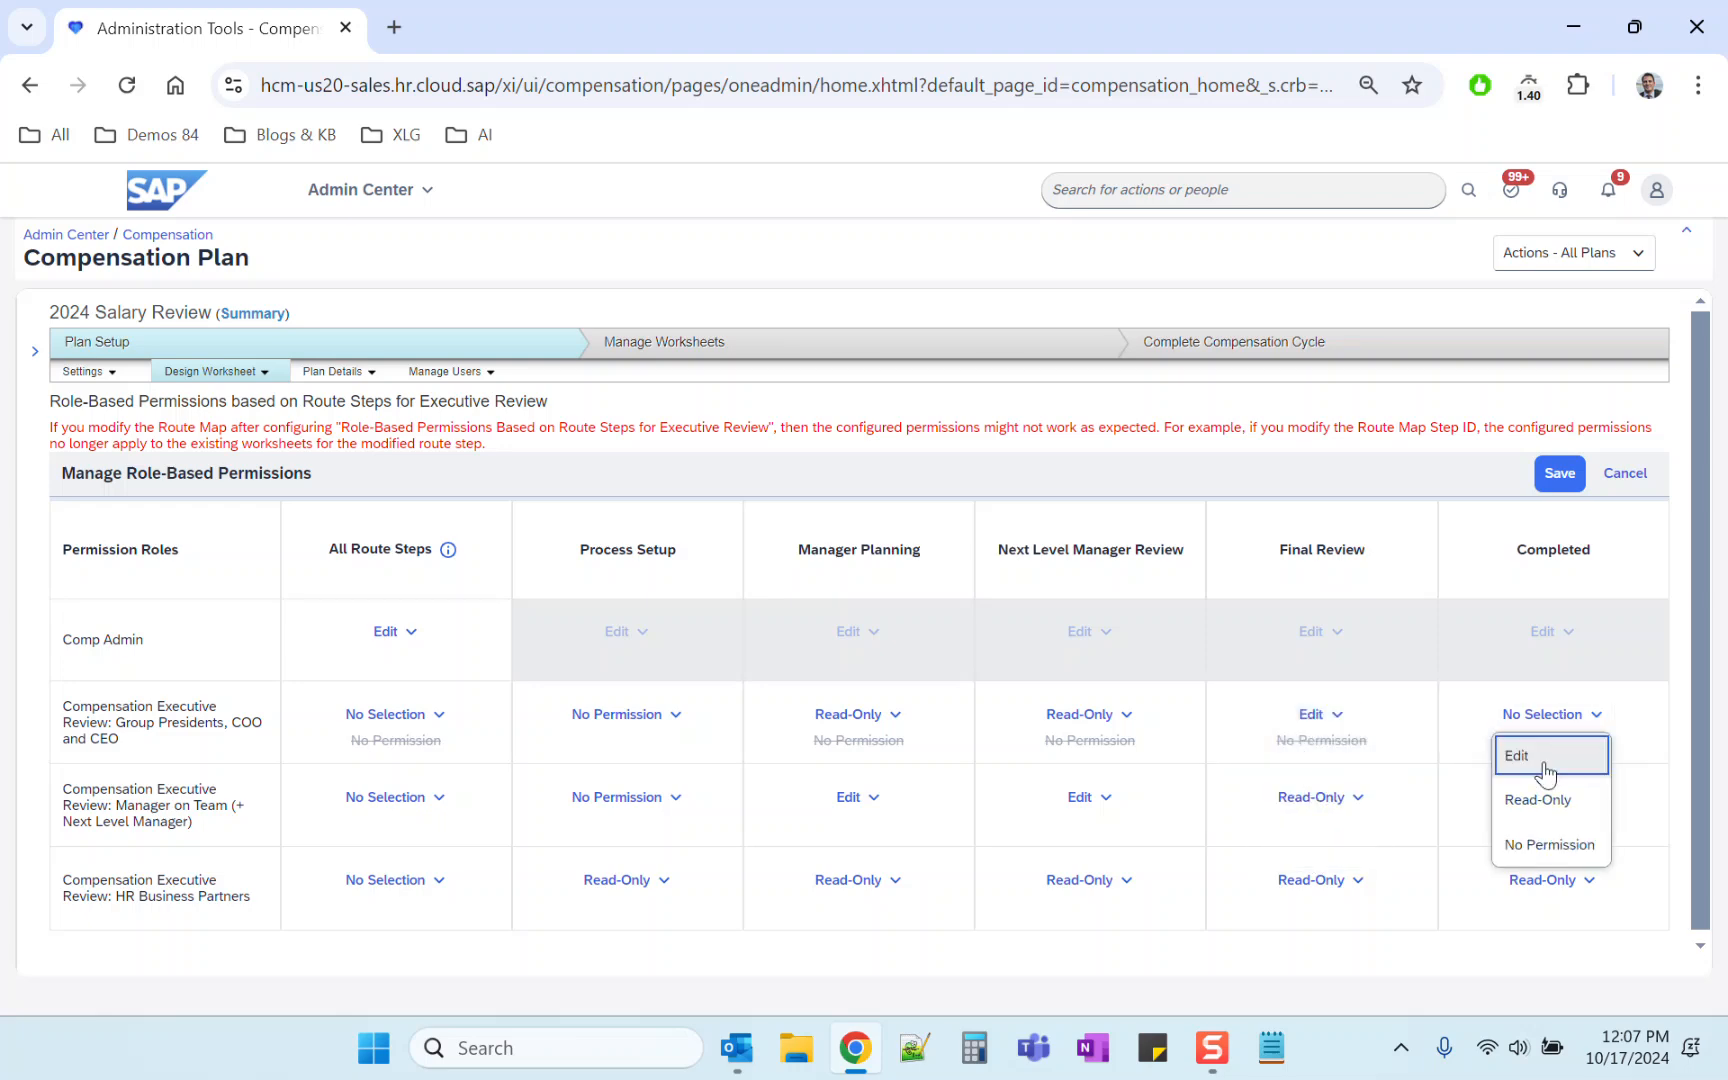
pyautogui.click(1541, 800)
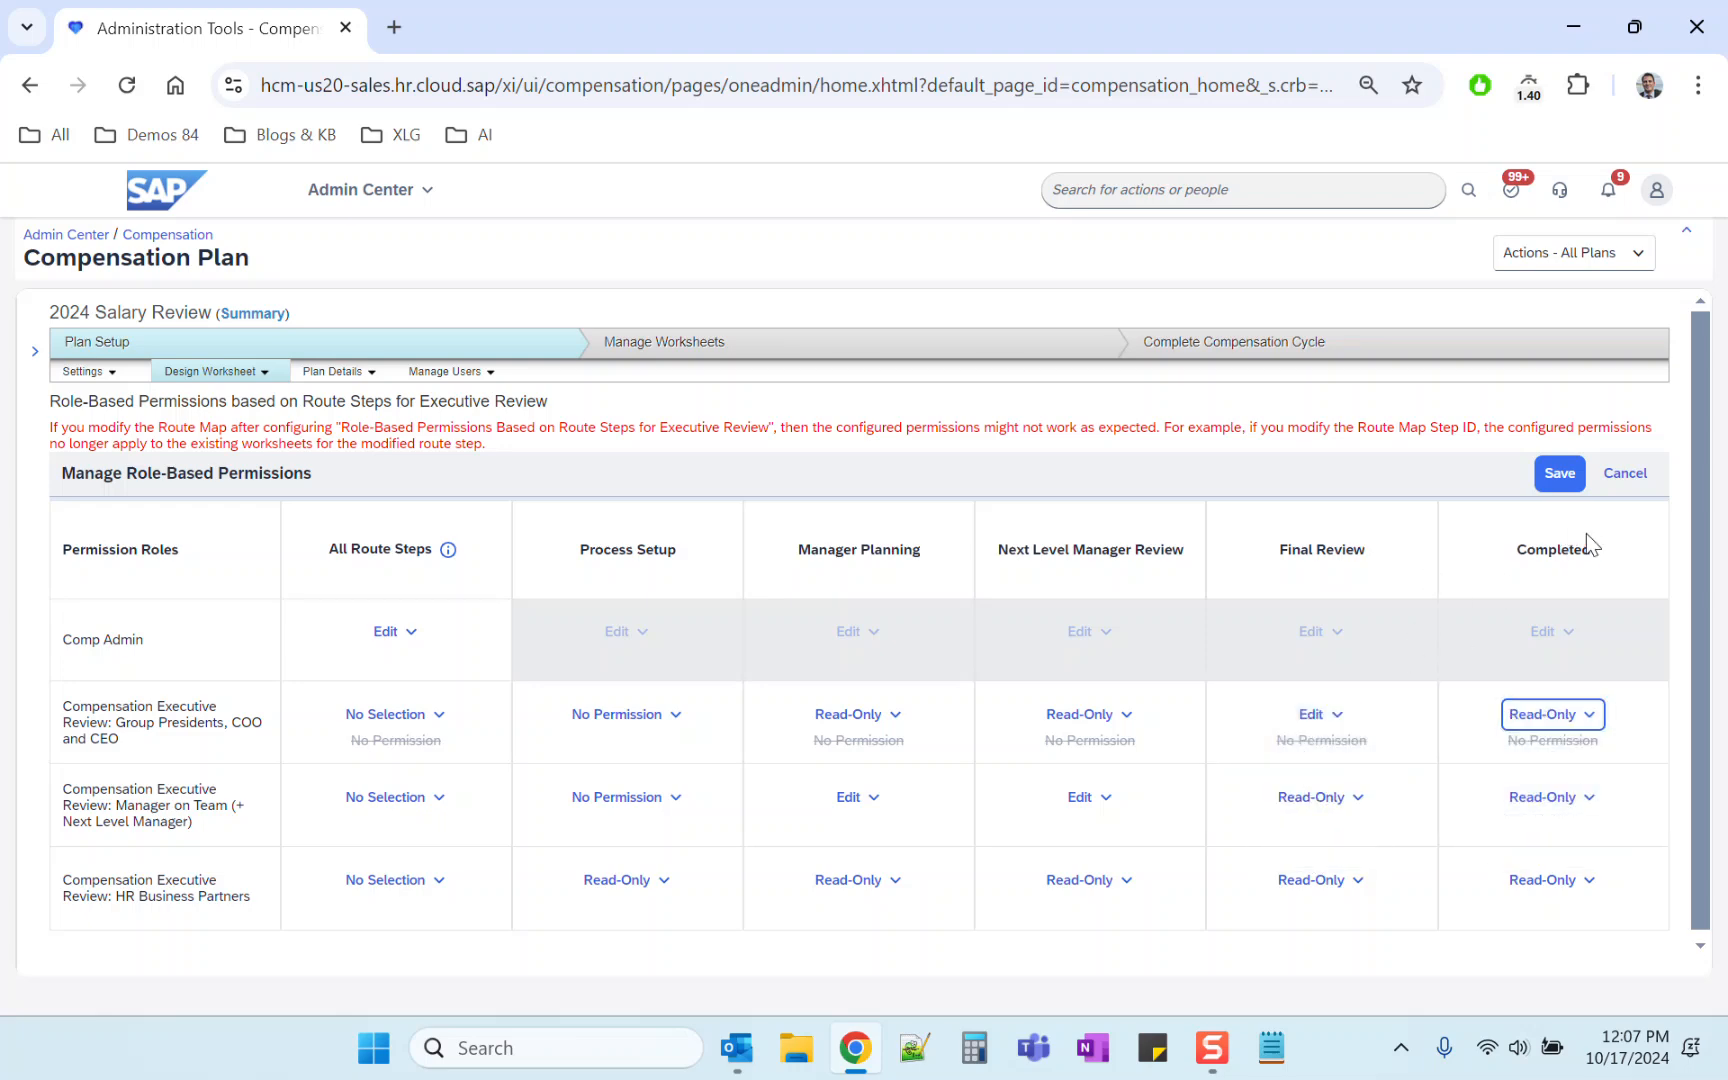
pyautogui.click(1551, 476)
pyautogui.click(990, 646)
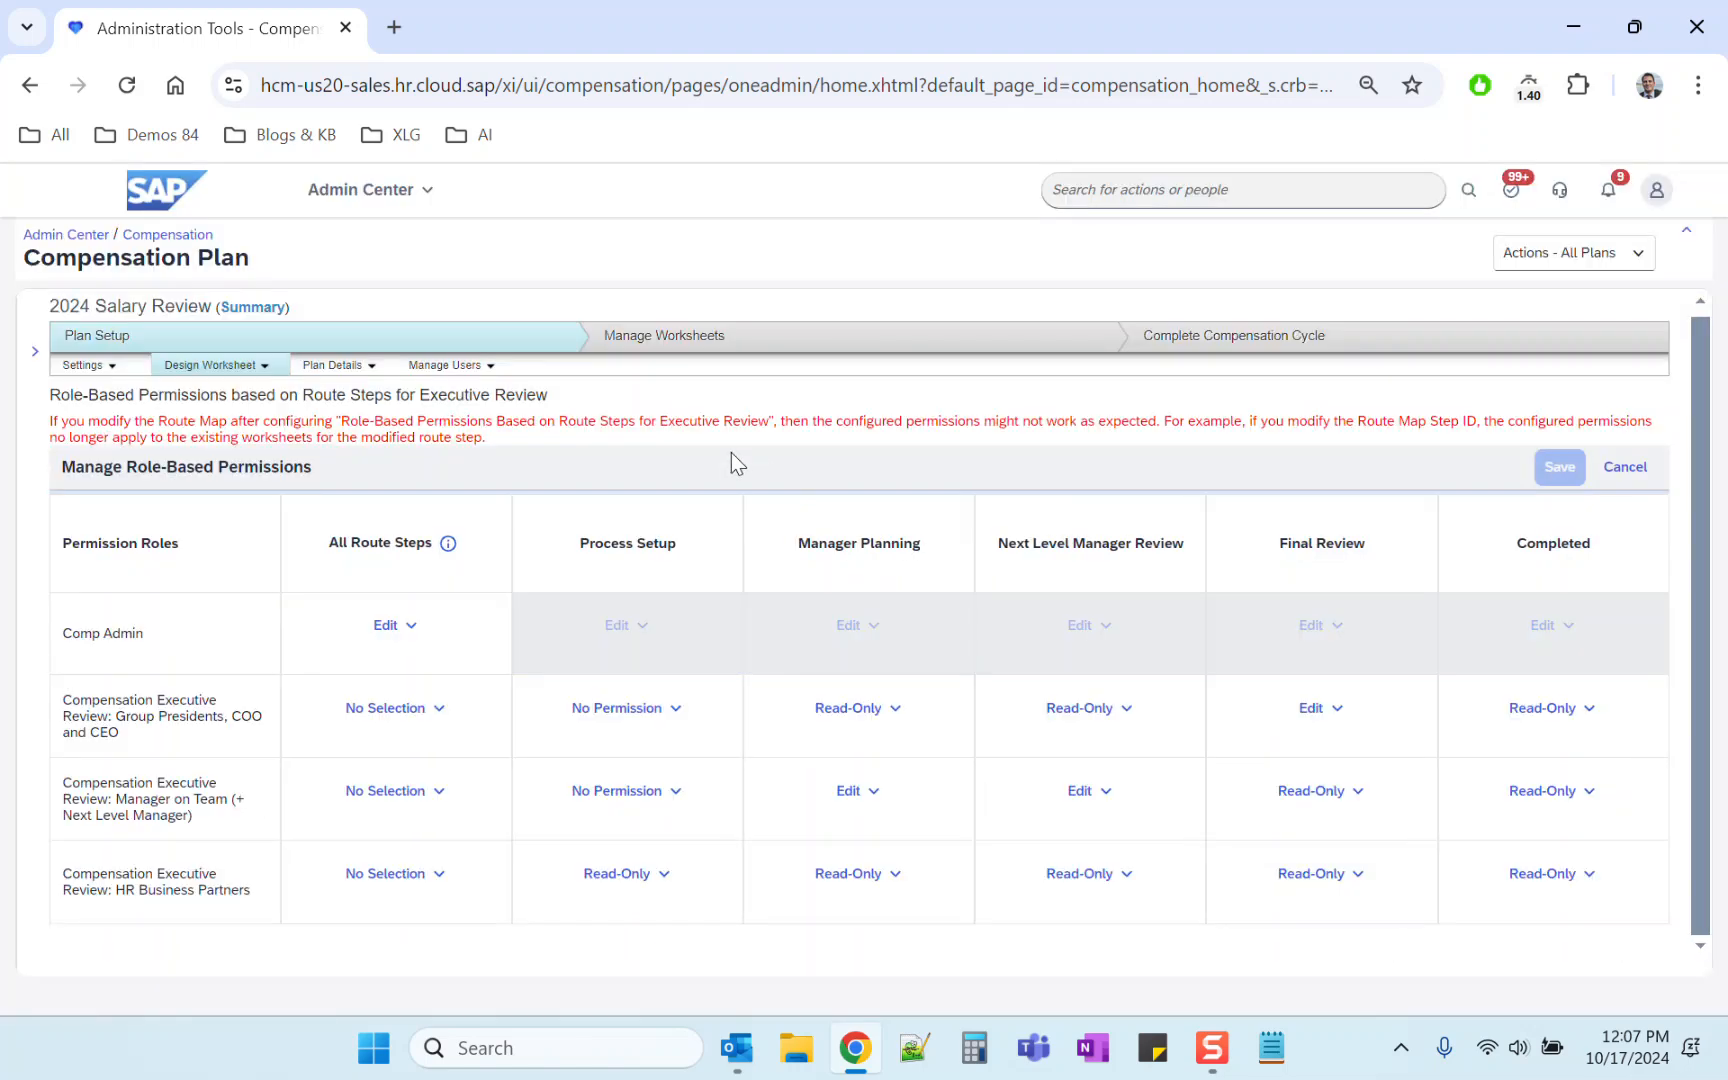